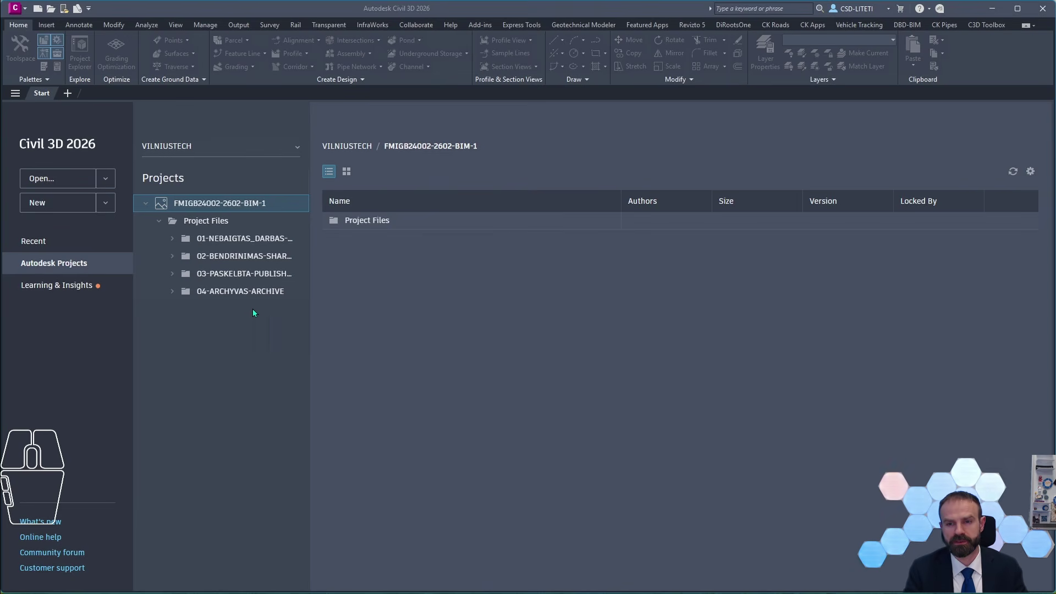
Open Turgaičių g_ Ladygų k_TOPO_3D.DWG from the project's 02-BENDRINIMAS-SHARED, 0202-B, 020201-TOPOGRAFIJA-TOPOGRAPHY folder
{"action": "left_click", "coordinate": [369, 221]}
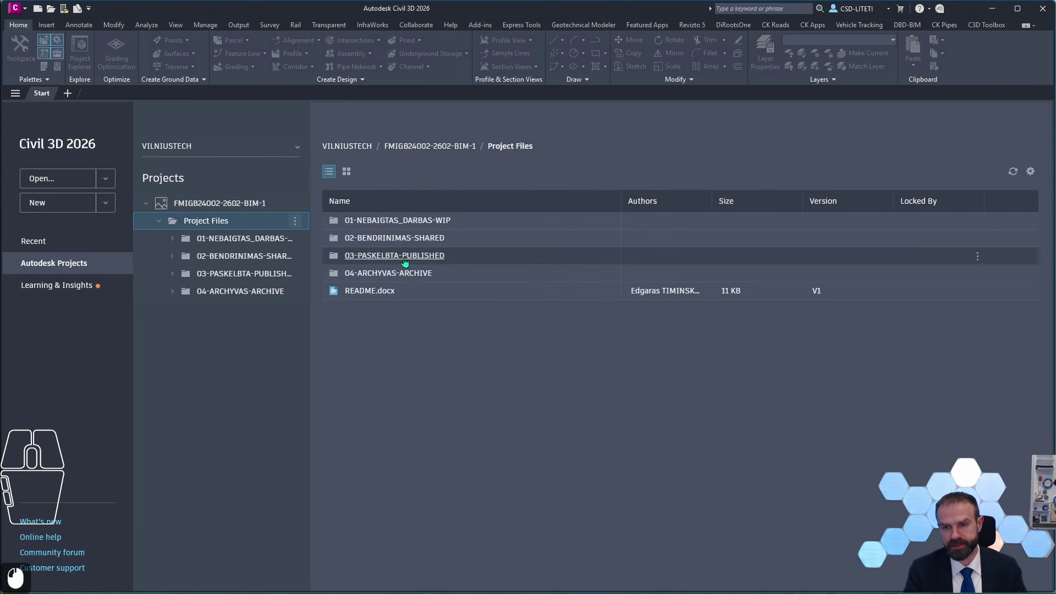
{"action": "left_click", "coordinate": [431, 239]}
{"action": "left_click", "coordinate": [422, 236]}
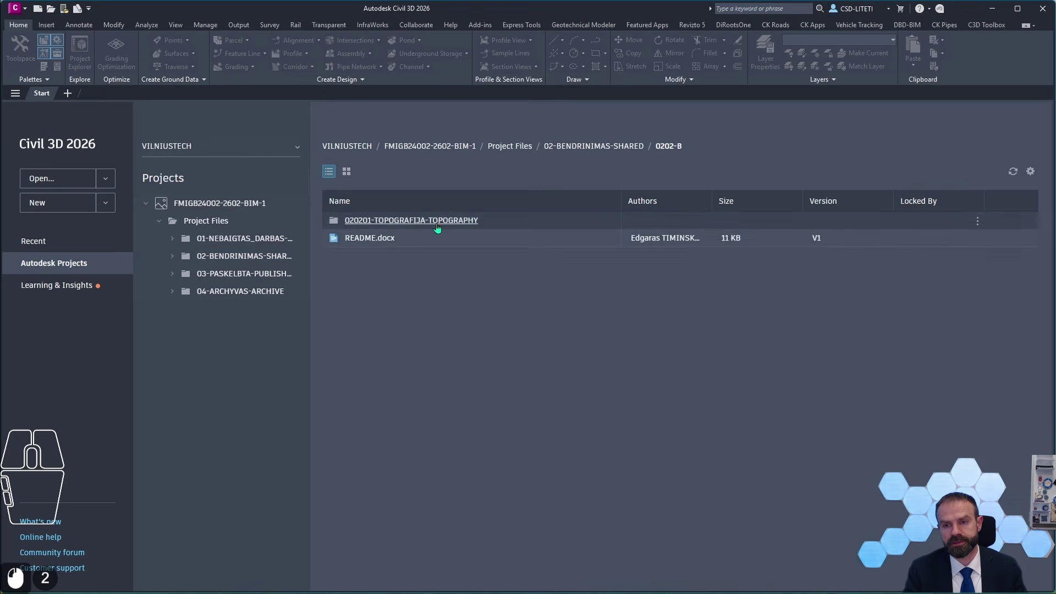
{"action": "left_click", "coordinate": [435, 222]}
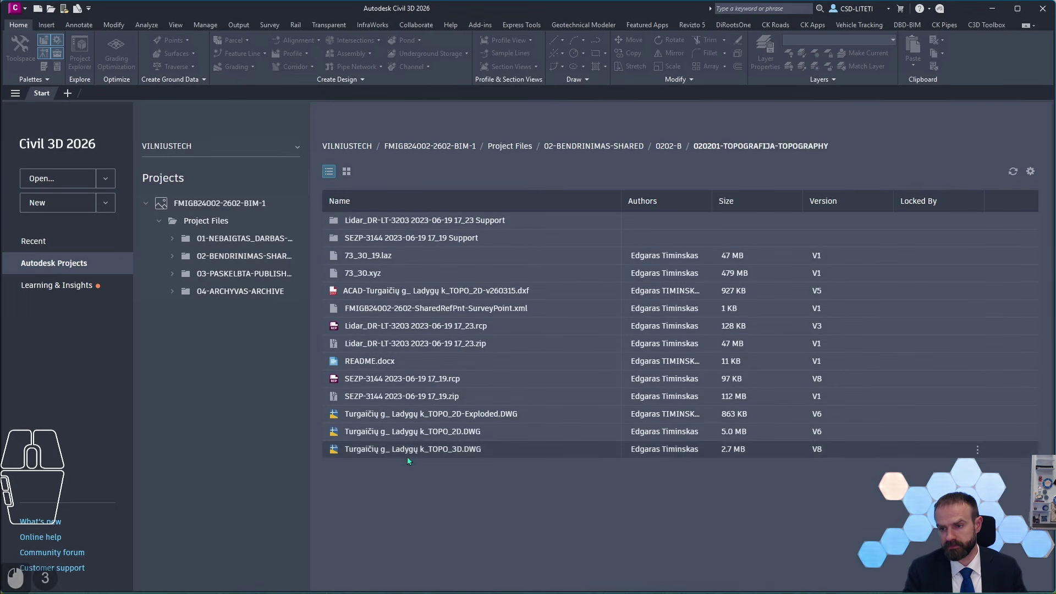
{"action": "left_click", "coordinate": [430, 457]}
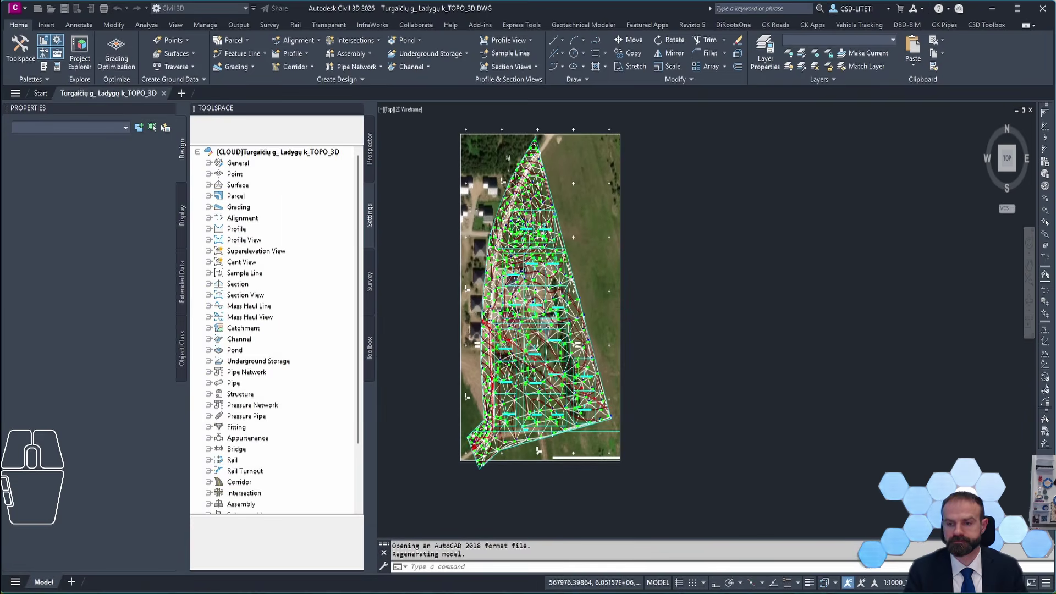
Delete the geomap image lying behind the topographic survey
{"action": "middle_click_drag", "start_coordinate": [528, 319], "coordinate": [723, 364]}
{"action": "left_click", "coordinate": [765, 365]}
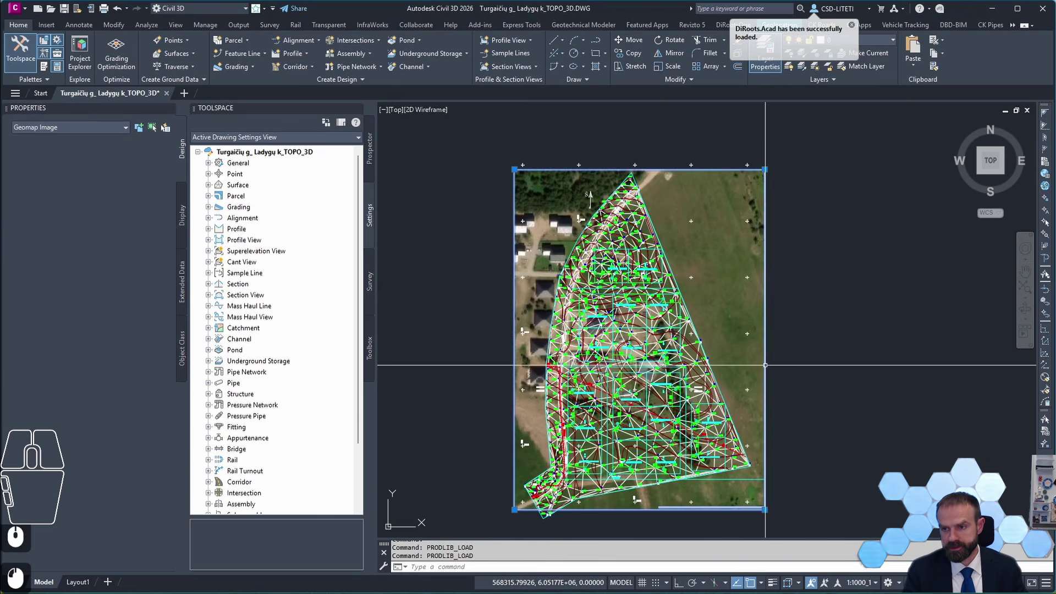
{"action": "key", "text": "Delete"}
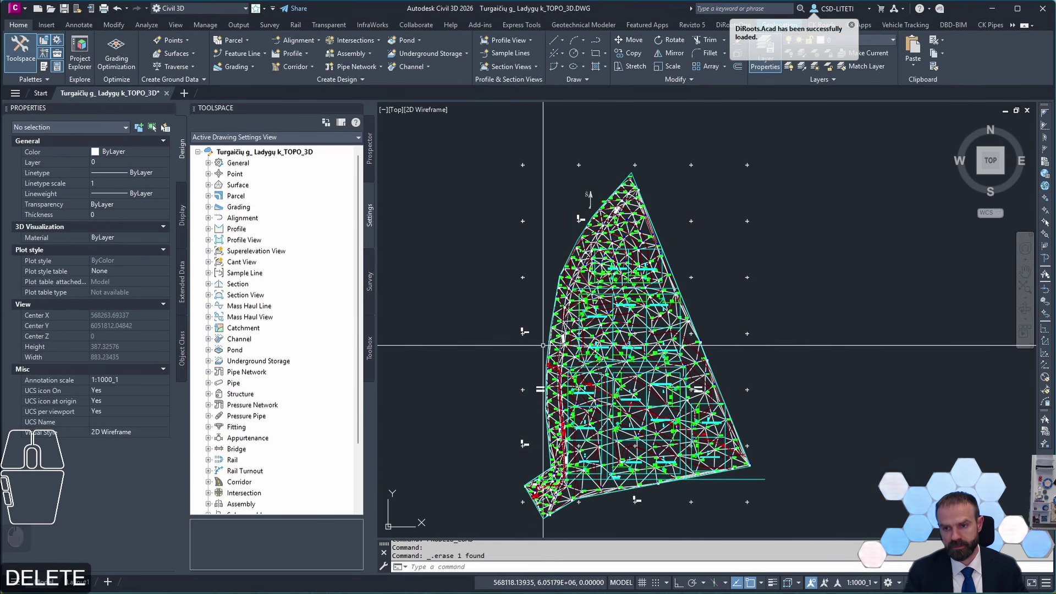
Examine the coordinate labels at the grid cross just west of the survey area
{"action": "scroll", "coordinate": [512, 339], "scroll_direction": "up", "scroll_amount": 11}
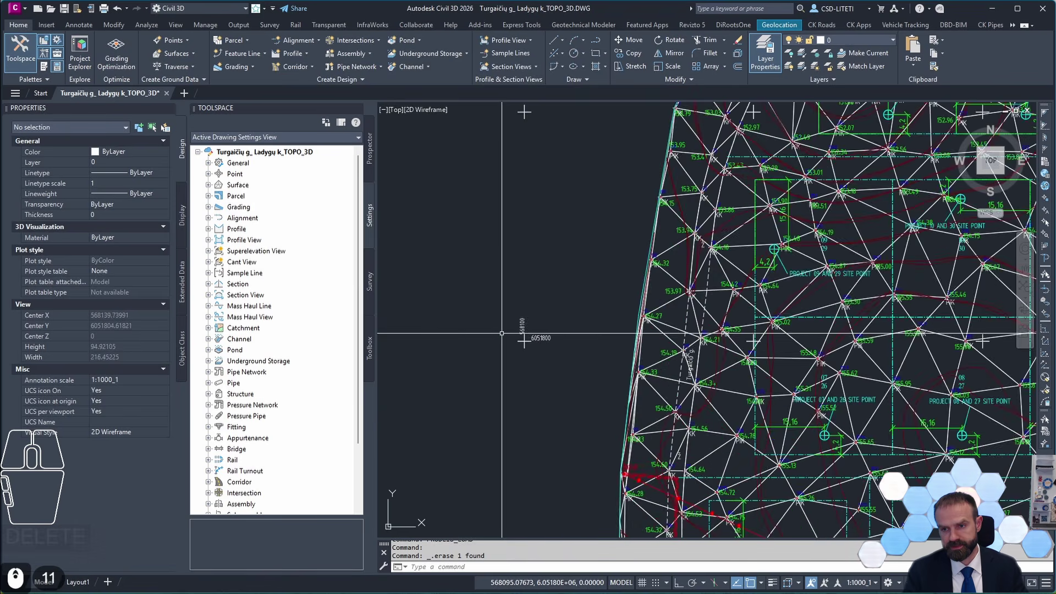
{"action": "scroll", "coordinate": [502, 333], "scroll_direction": "up", "scroll_amount": 2}
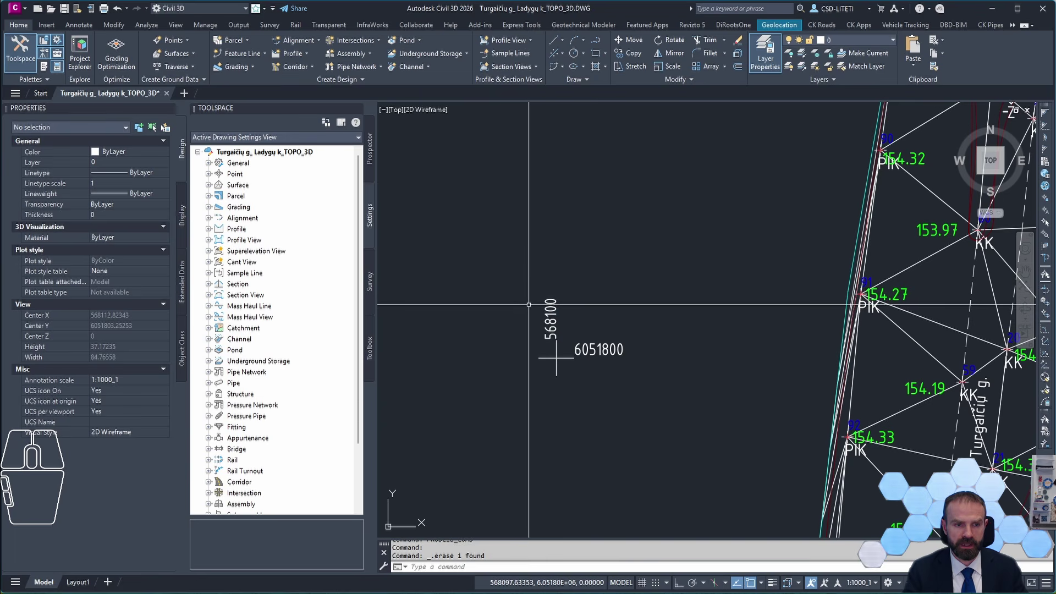
{"action": "scroll", "coordinate": [528, 306], "scroll_direction": "down", "scroll_amount": 2}
{"action": "scroll", "coordinate": [527, 304], "scroll_direction": "down", "scroll_amount": 5}
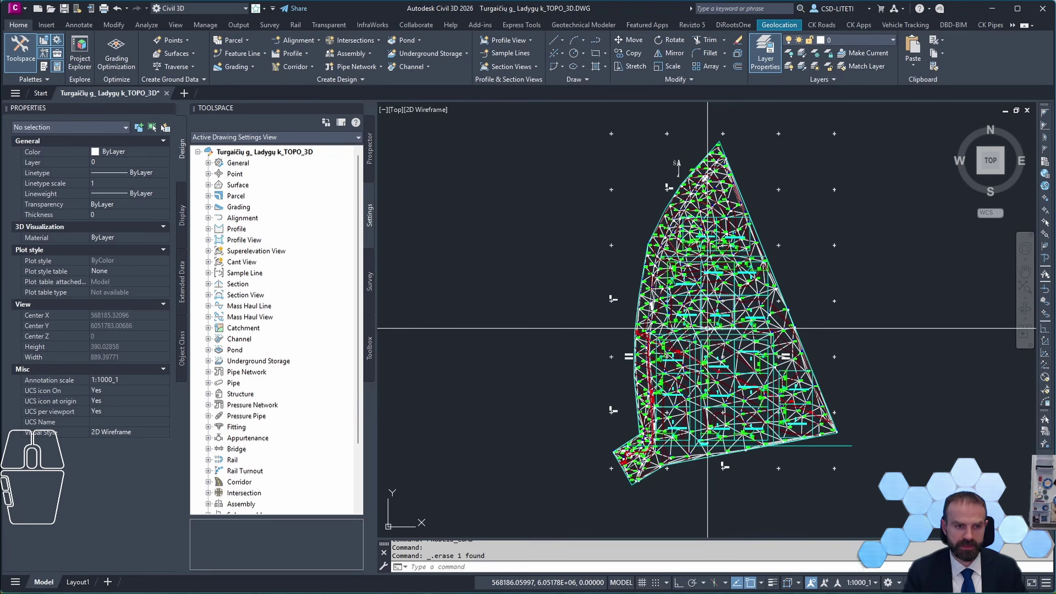
{"action": "middle_click_drag", "start_coordinate": [589, 331], "coordinate": [544, 343]}
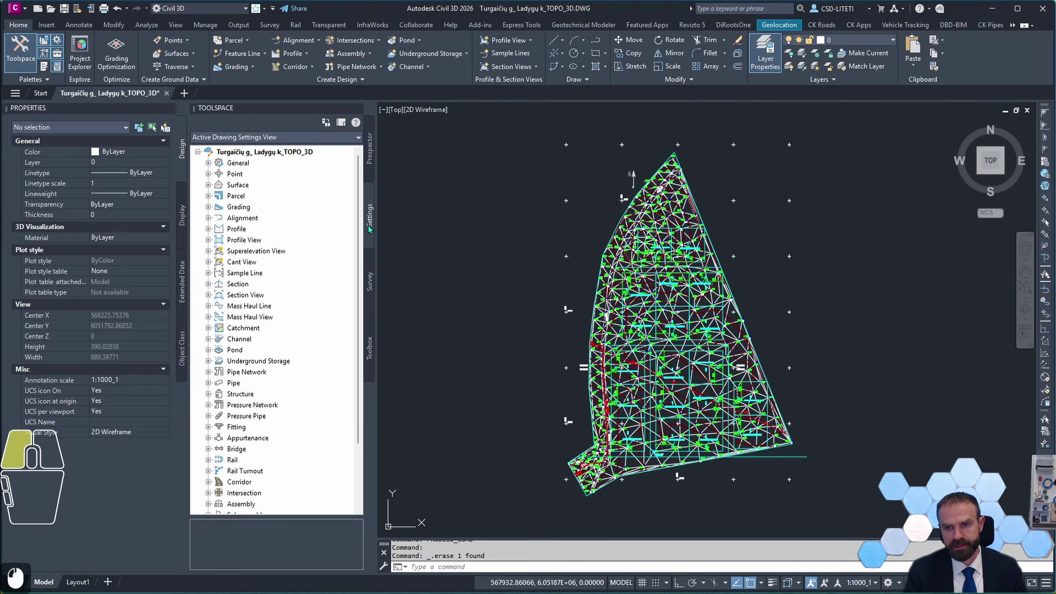
Review the drawing settings for units and zone, including the coordinate system and the available country categories
{"action": "right_click", "coordinate": [259, 154]}
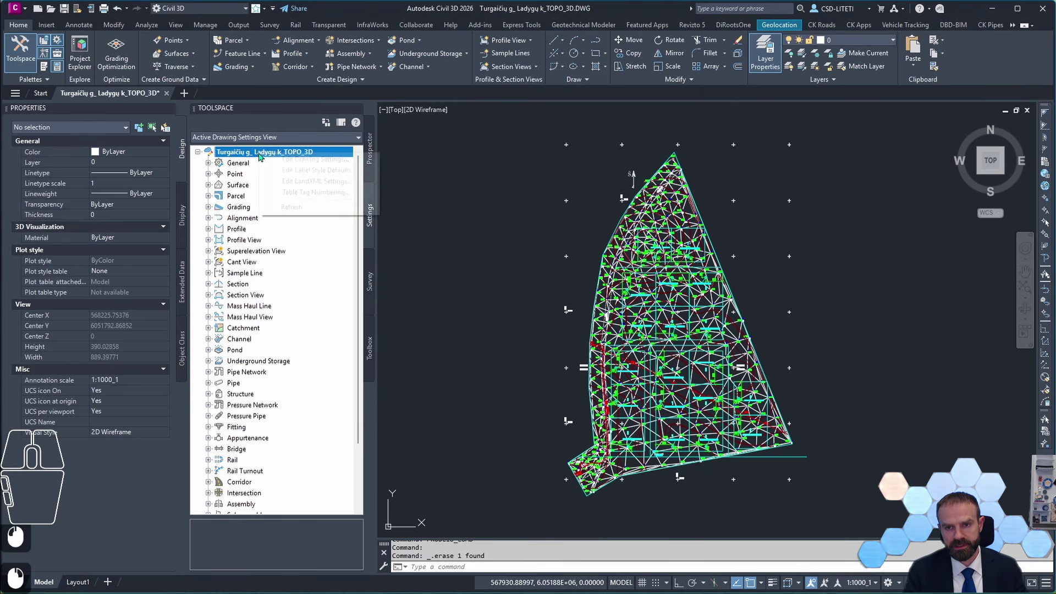
{"action": "left_click", "coordinate": [306, 160]}
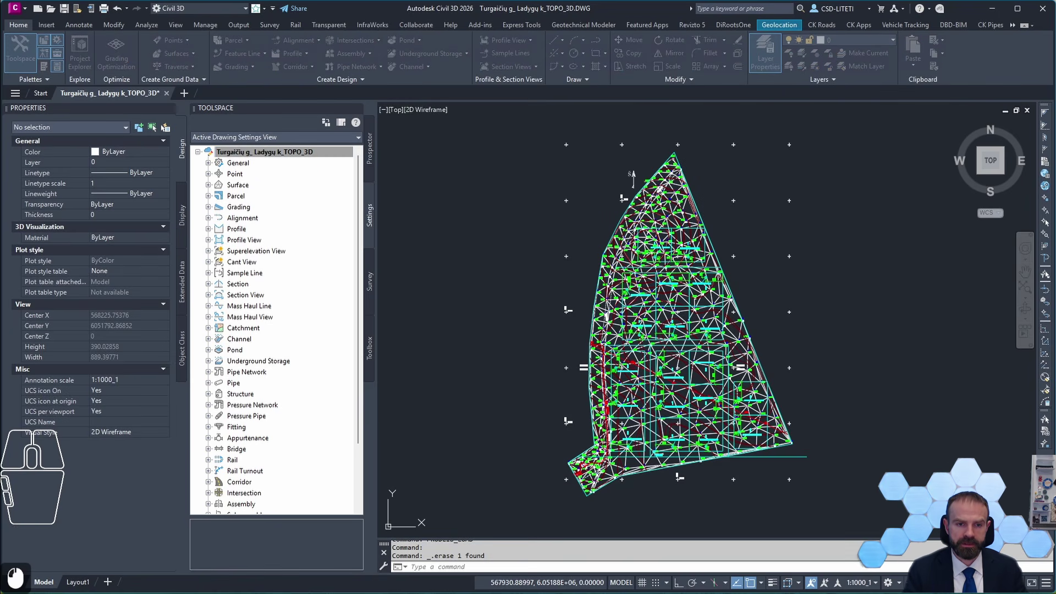
{"action": "left_click_drag", "start_coordinate": [599, 147], "coordinate": [682, 138]}
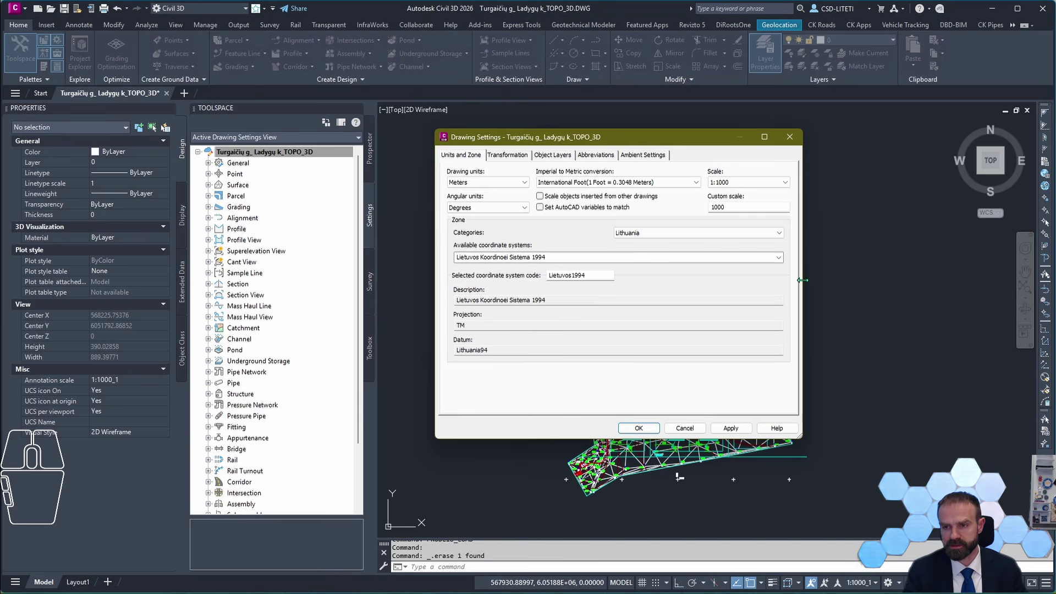
{"action": "left_click", "coordinate": [780, 234]}
{"action": "scroll", "coordinate": [745, 344], "scroll_direction": "down", "scroll_amount": 10}
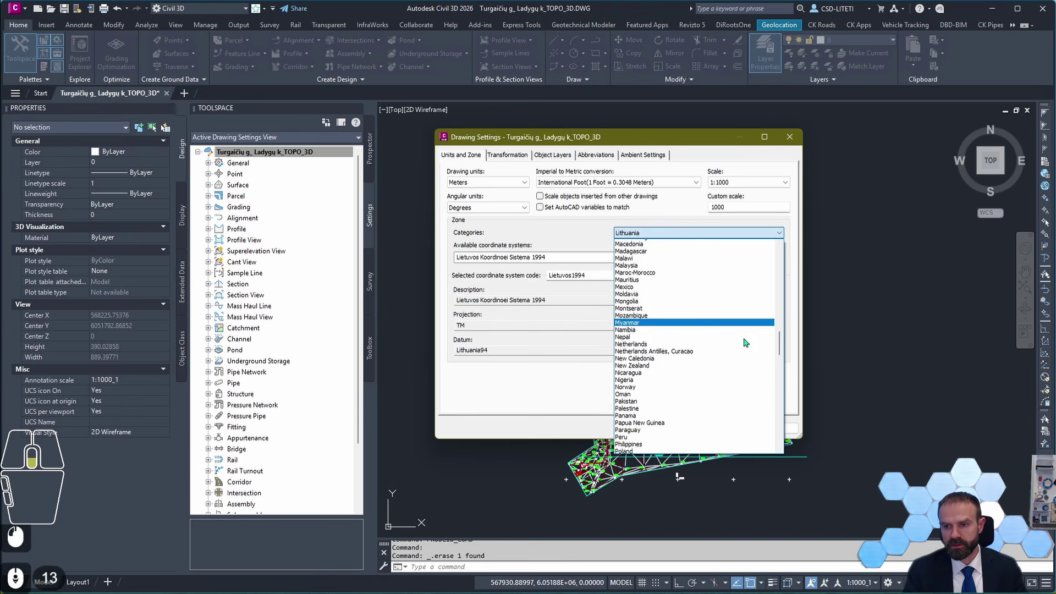
{"action": "scroll", "coordinate": [745, 344], "scroll_direction": "up", "scroll_amount": 20}
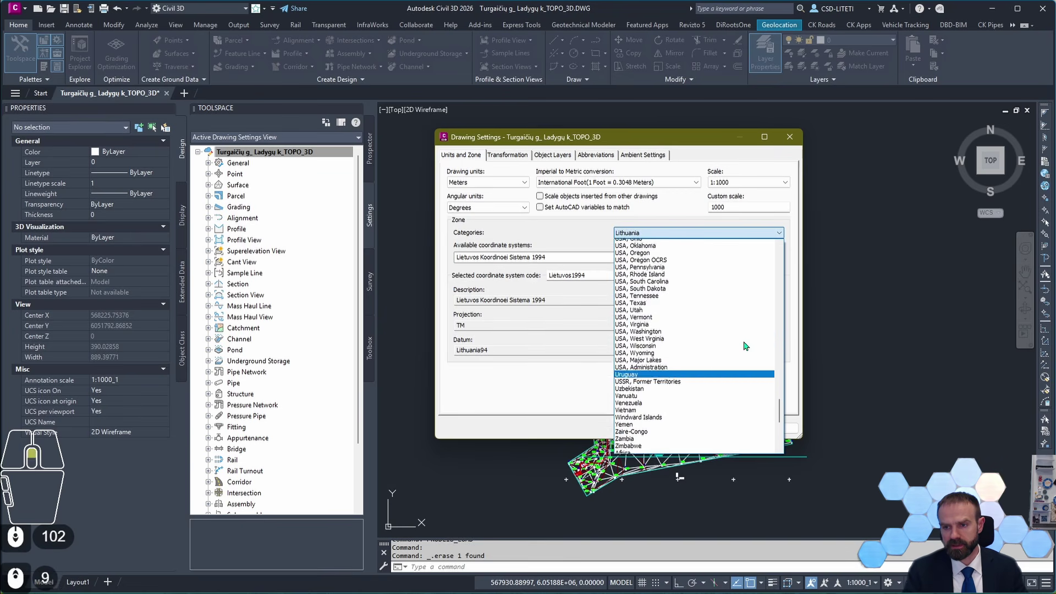
{"action": "scroll", "coordinate": [745, 346], "scroll_direction": "up", "scroll_amount": 11}
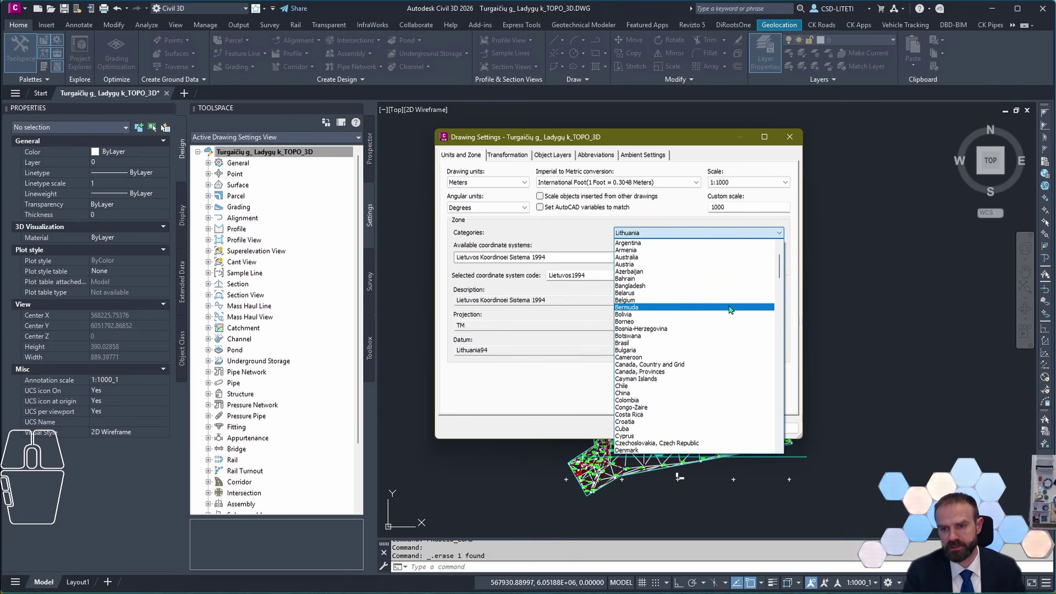
{"action": "scroll", "coordinate": [726, 310], "scroll_direction": "down", "scroll_amount": 4}
{"action": "scroll", "coordinate": [726, 309], "scroll_direction": "down", "scroll_amount": 1}
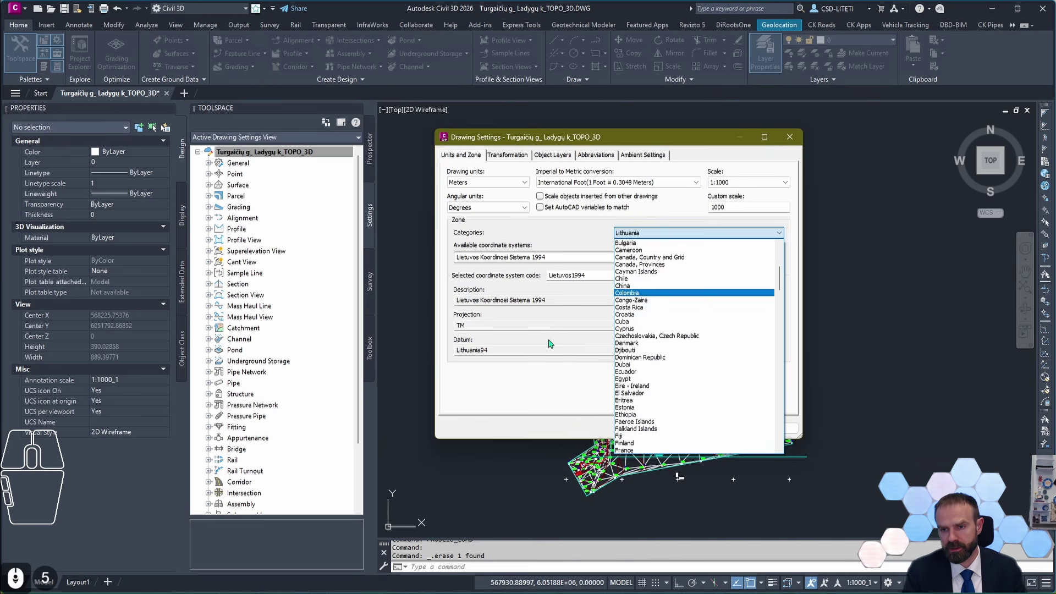
{"action": "left_click", "coordinate": [462, 286]}
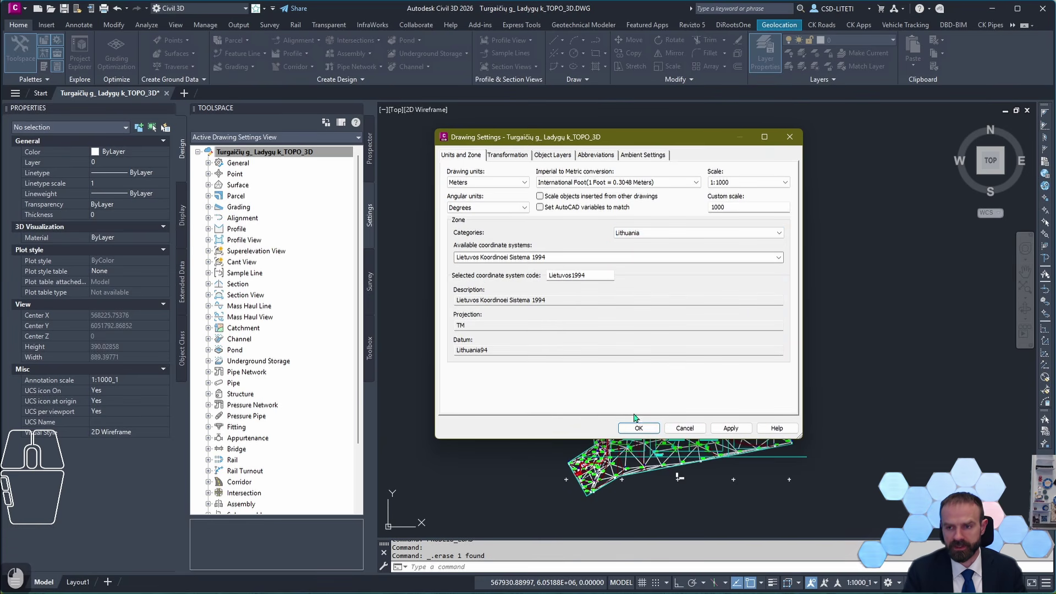
{"action": "left_click", "coordinate": [790, 137]}
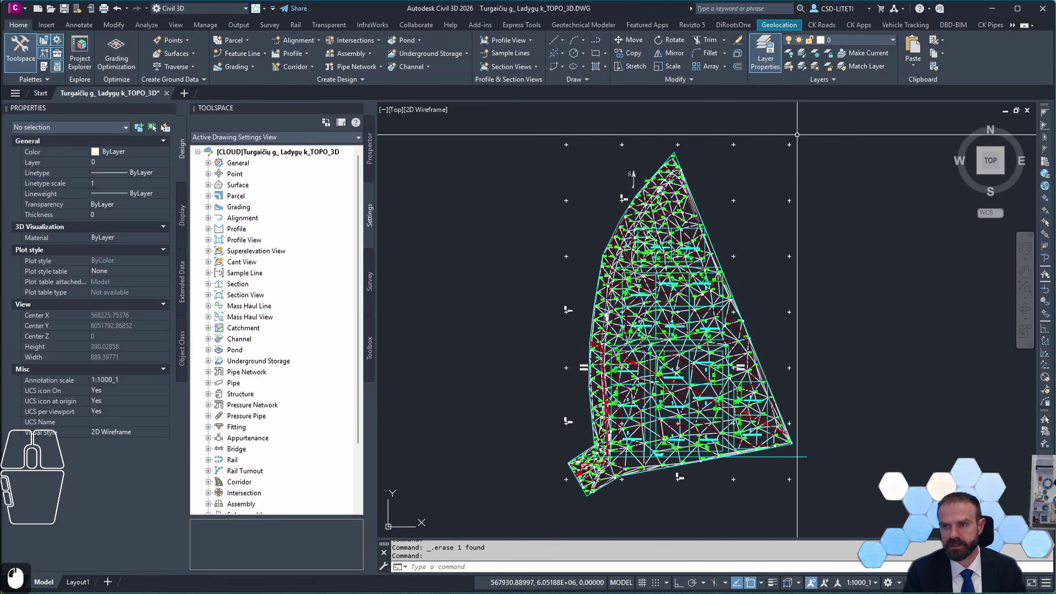
Turn on the Esri Imagery online map behind the geolocated survey drawing
{"action": "left_click", "coordinate": [777, 26]}
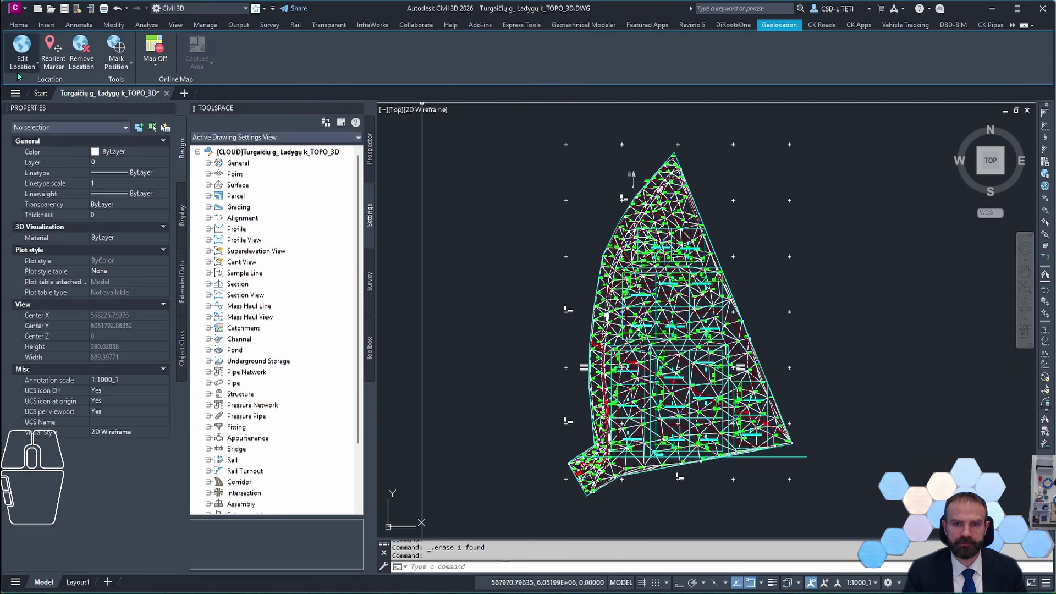
{"action": "left_click", "coordinate": [128, 65]}
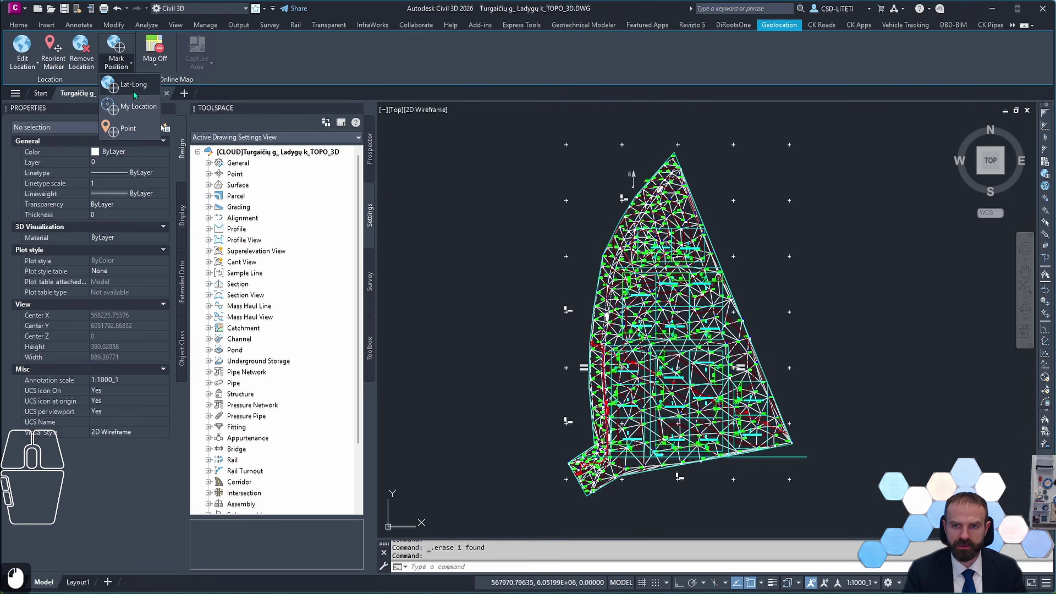
{"action": "left_click", "coordinate": [155, 65]}
{"action": "left_click", "coordinate": [155, 65]}
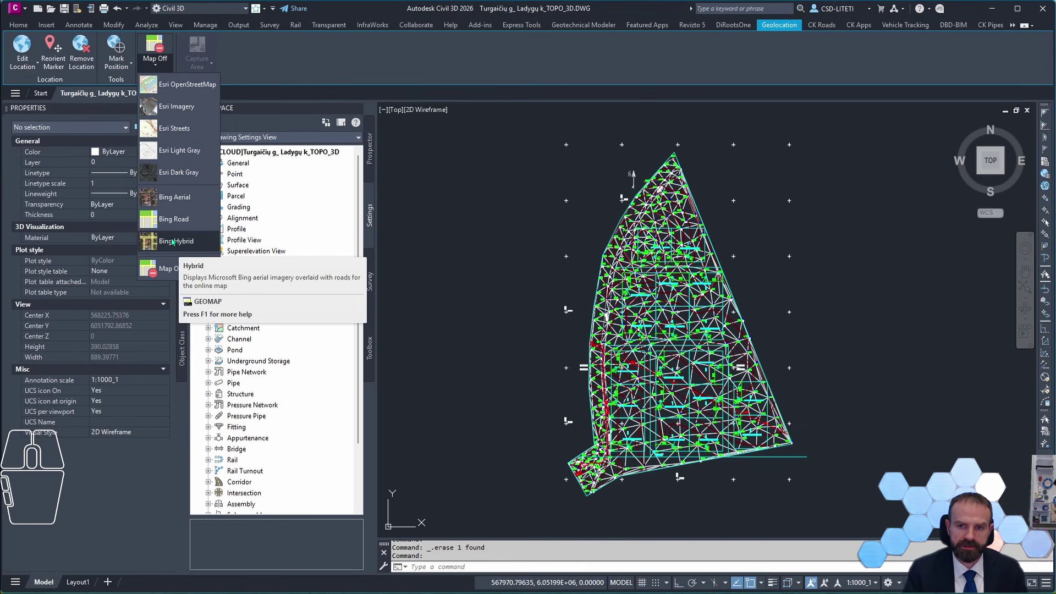
{"action": "left_click", "coordinate": [211, 240]}
{"action": "left_click", "coordinate": [156, 64]}
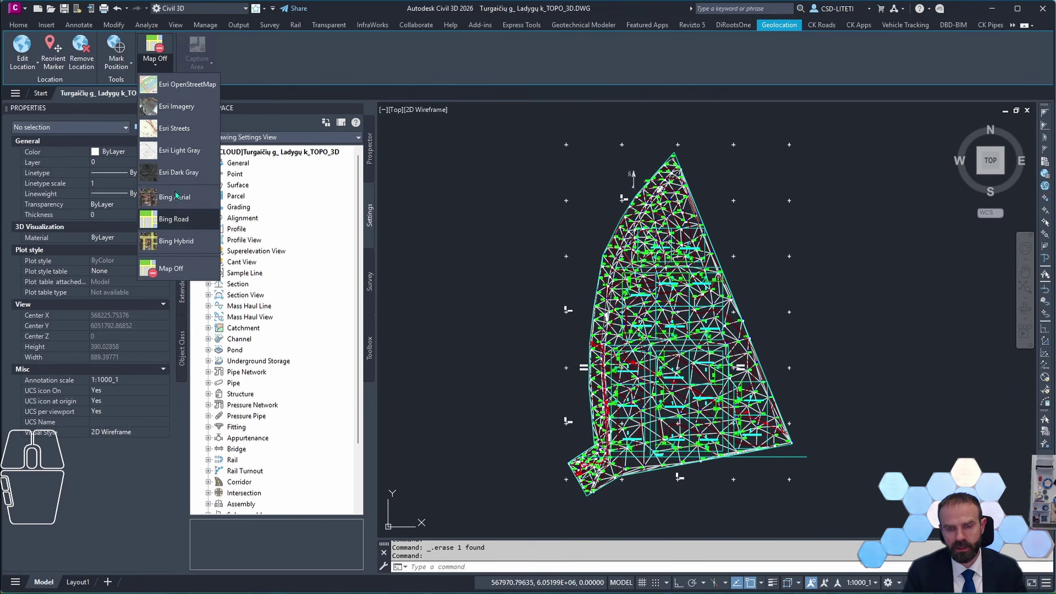
{"action": "left_click", "coordinate": [175, 110]}
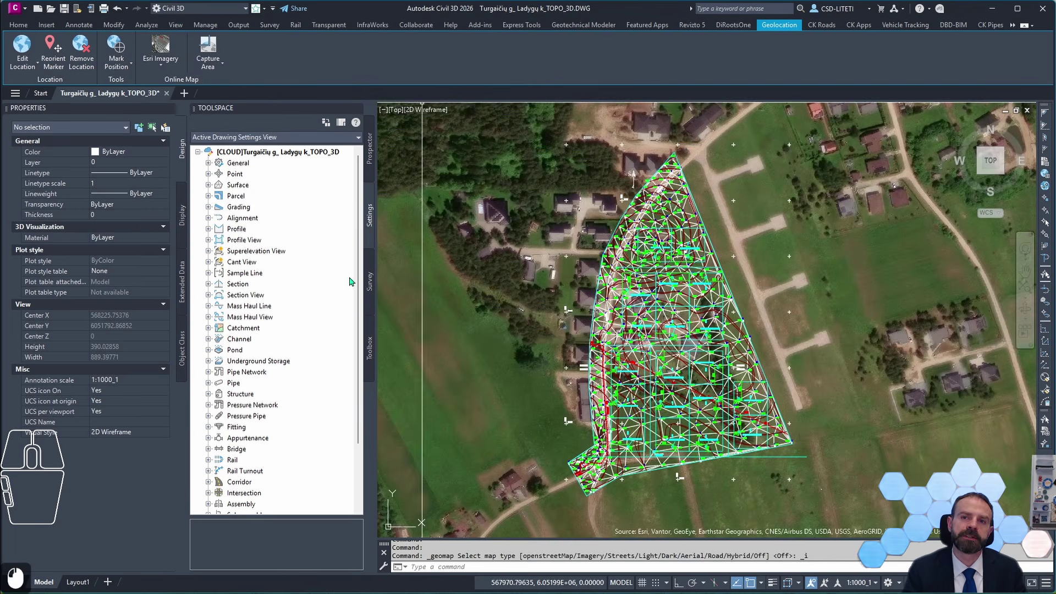
Examine how the survey aligns with the satellite imagery nearby and how far the map coverage extends
{"action": "middle_click_drag", "start_coordinate": [832, 233], "coordinate": [762, 243]}
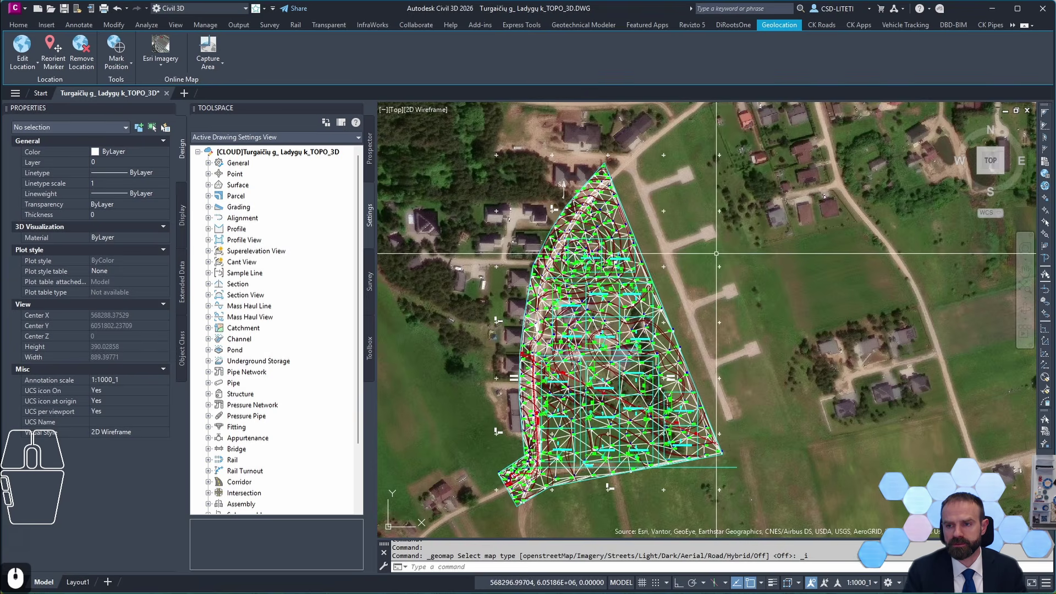
{"action": "scroll", "coordinate": [715, 308], "scroll_direction": "up", "scroll_amount": 3}
{"action": "scroll", "coordinate": [741, 311], "scroll_direction": "down", "scroll_amount": 4}
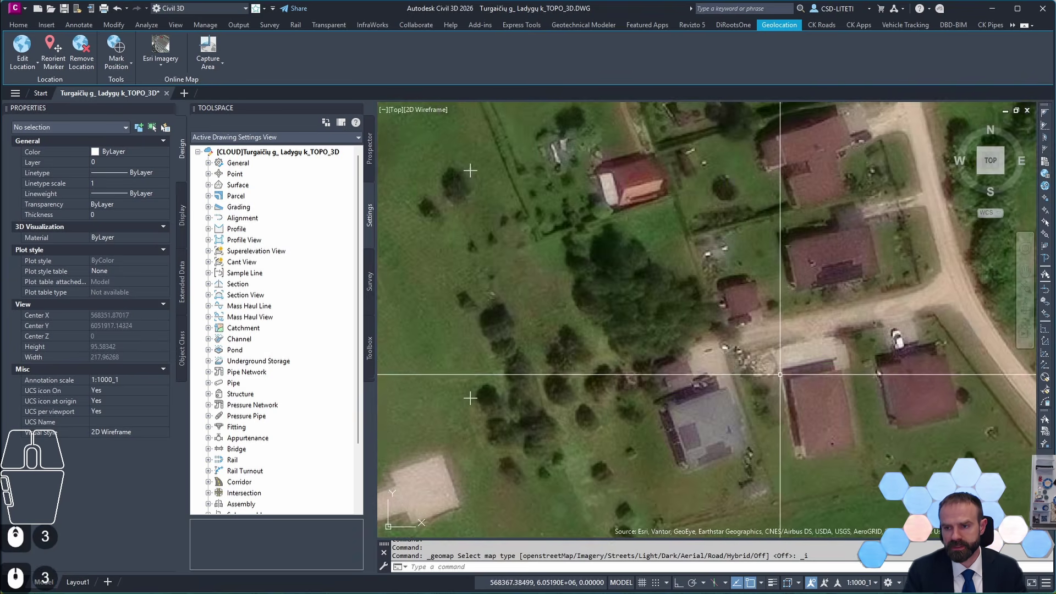
{"action": "scroll", "coordinate": [569, 235], "scroll_direction": "down", "scroll_amount": 4}
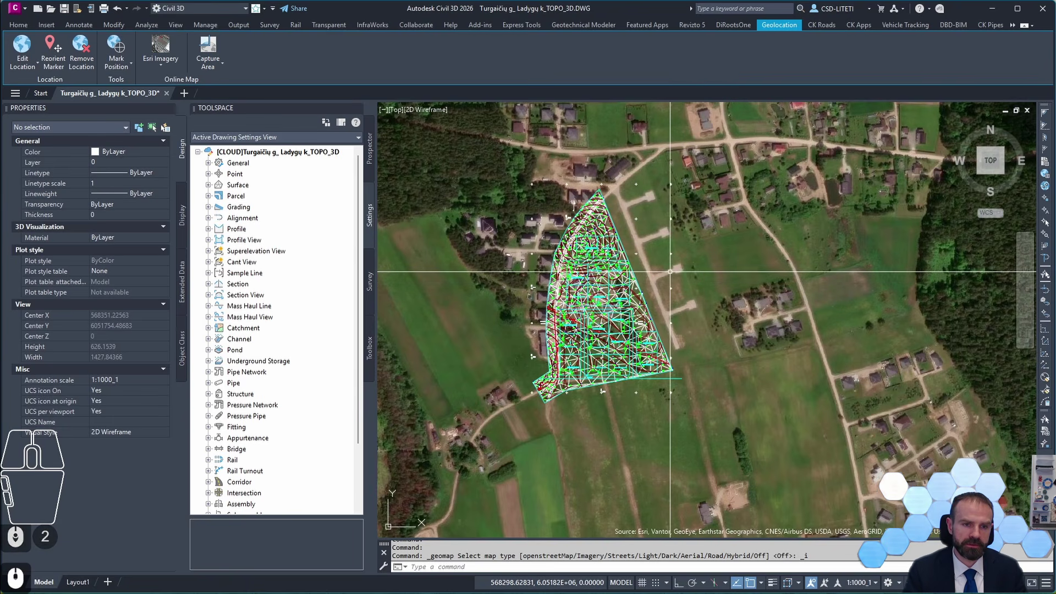
{"action": "scroll", "coordinate": [688, 297], "scroll_direction": "down", "scroll_amount": 12}
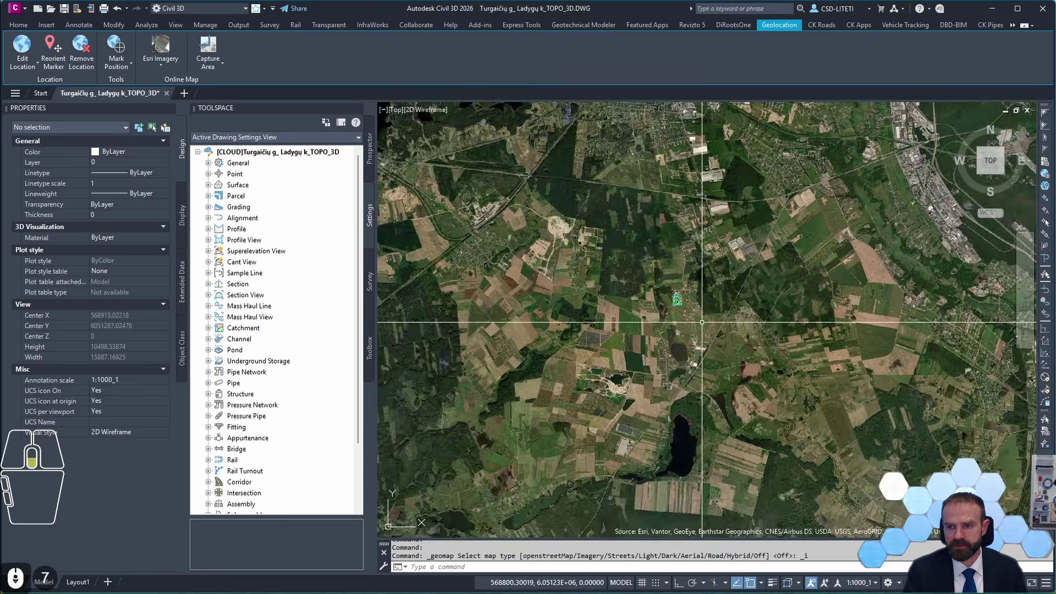
{"action": "scroll", "coordinate": [707, 329], "scroll_direction": "down", "scroll_amount": 6}
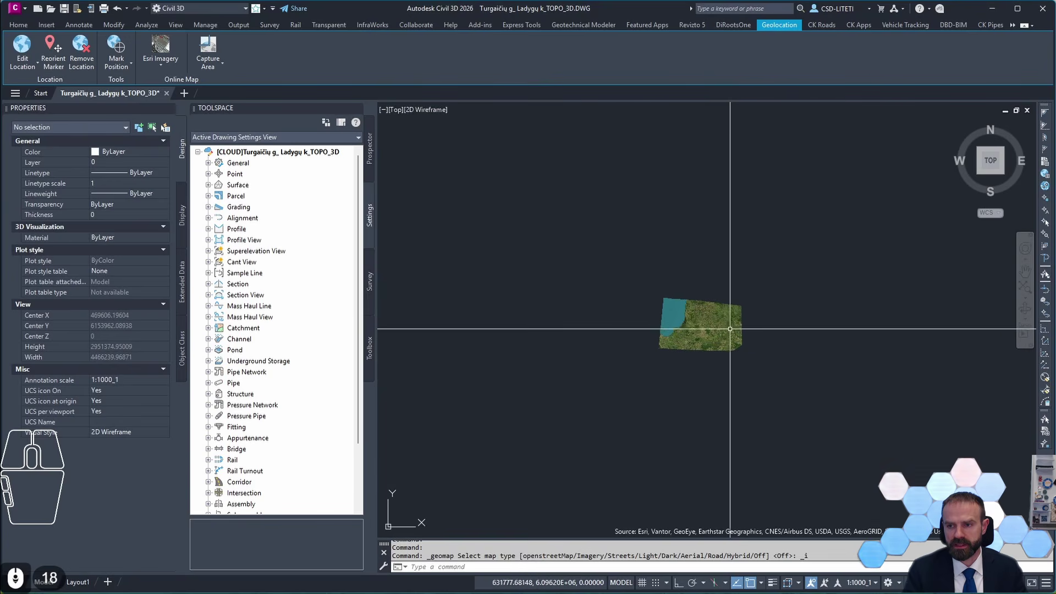
{"action": "scroll", "coordinate": [695, 396], "scroll_direction": "up", "scroll_amount": 2}
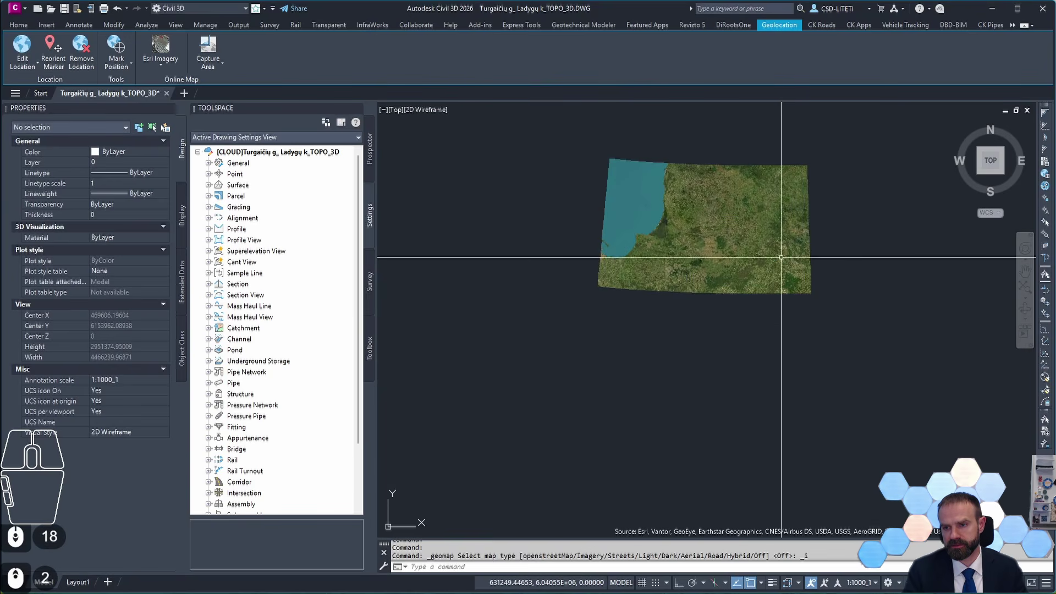
{"action": "middle_click_drag", "start_coordinate": [769, 257], "coordinate": [678, 345]}
{"action": "scroll", "coordinate": [678, 345], "scroll_direction": "up", "scroll_amount": 3}
{"action": "scroll", "coordinate": [561, 308], "scroll_direction": "down", "scroll_amount": 2}
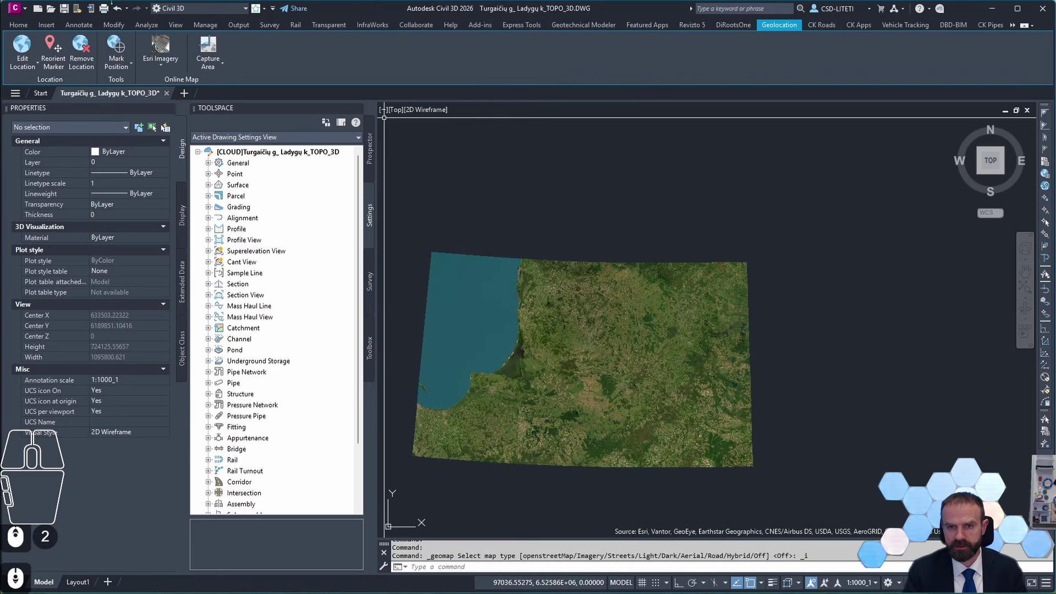
Switch the online map background to Esri OpenStreetMap and check the survey site's placement on it
{"action": "left_click", "coordinate": [161, 68]}
{"action": "left_click", "coordinate": [167, 87]}
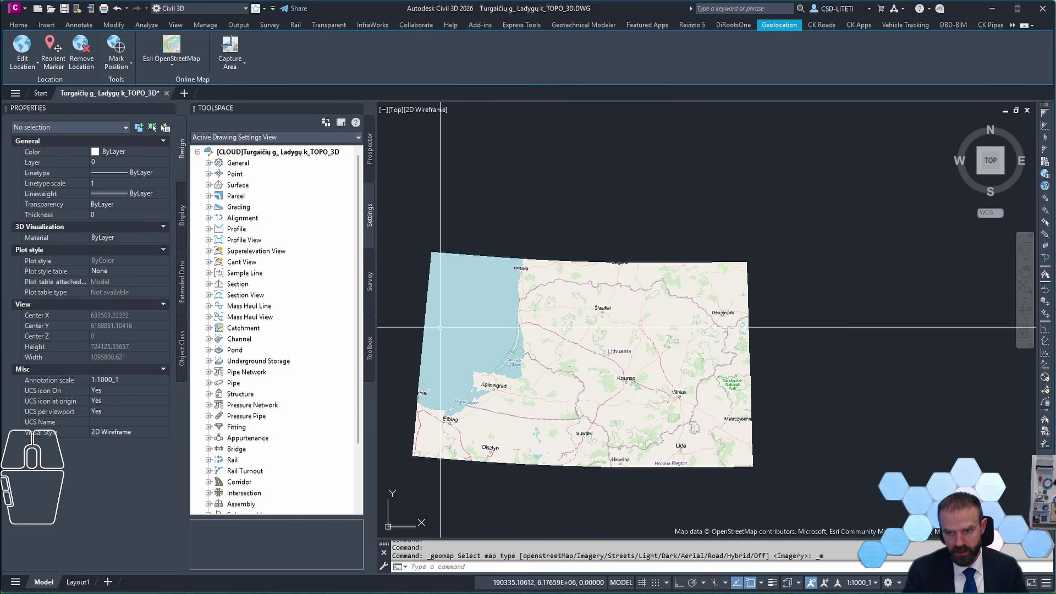
{"action": "scroll", "coordinate": [674, 391], "scroll_direction": "up", "scroll_amount": 6}
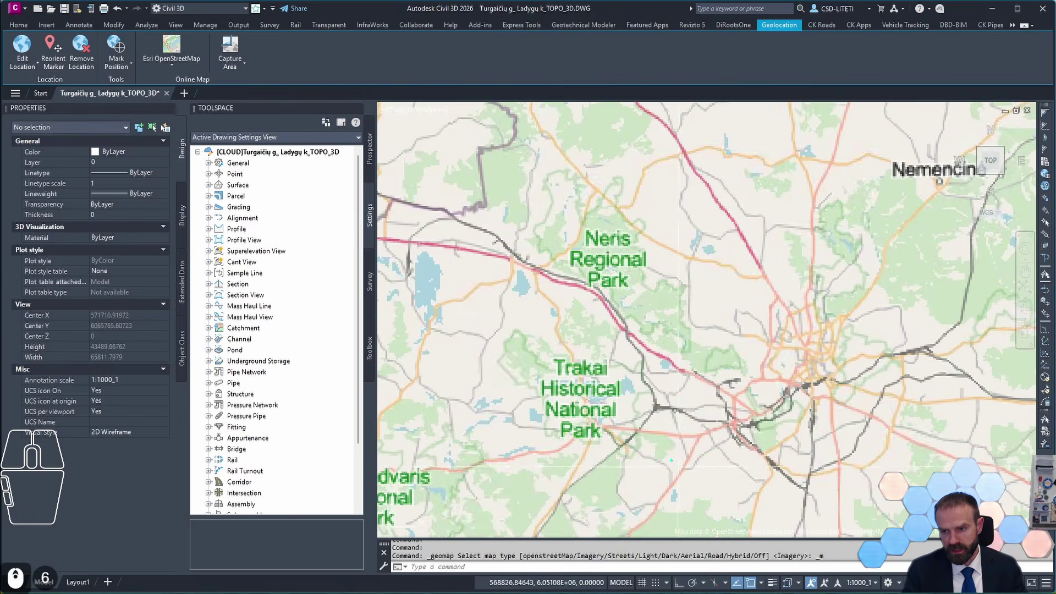
{"action": "scroll", "coordinate": [674, 462], "scroll_direction": "up", "scroll_amount": 8}
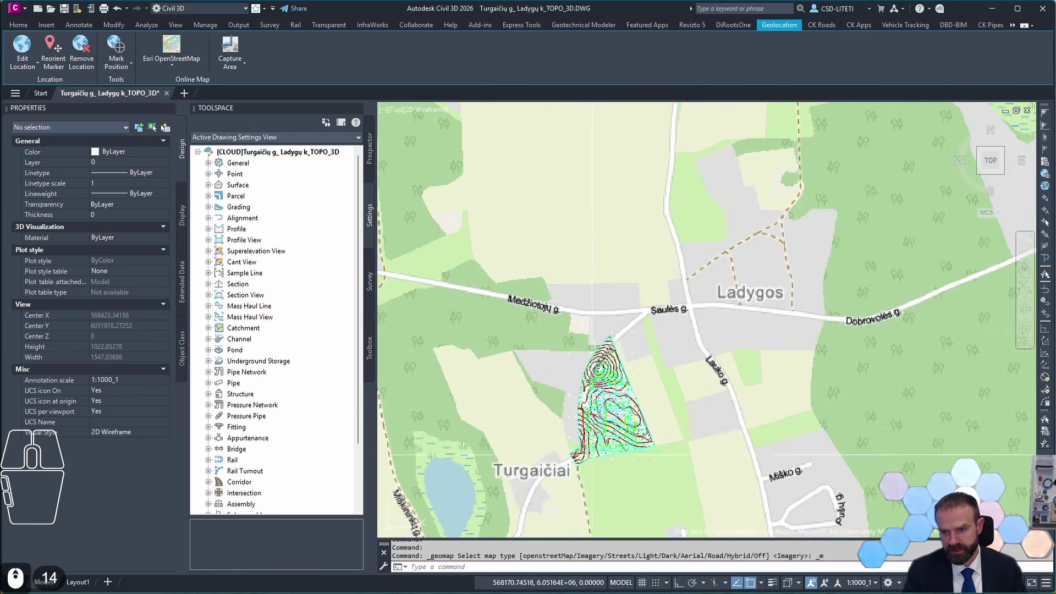
{"action": "scroll", "coordinate": [617, 471], "scroll_direction": "up", "scroll_amount": 1}
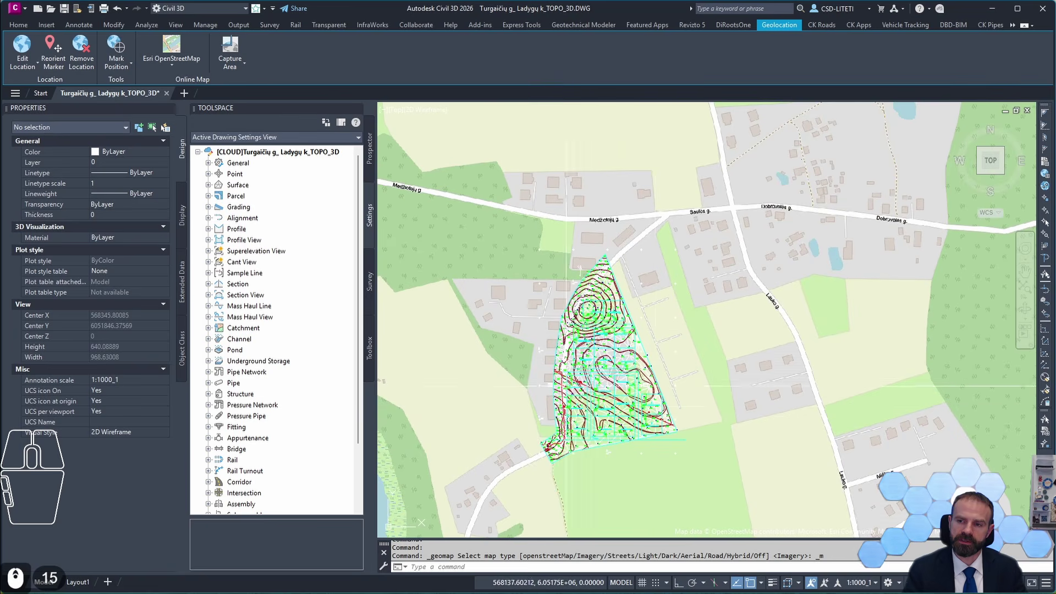
Switch the online map background behind the survey to Bing Hybrid
{"action": "scroll", "coordinate": [654, 407], "scroll_direction": "up", "scroll_amount": 2}
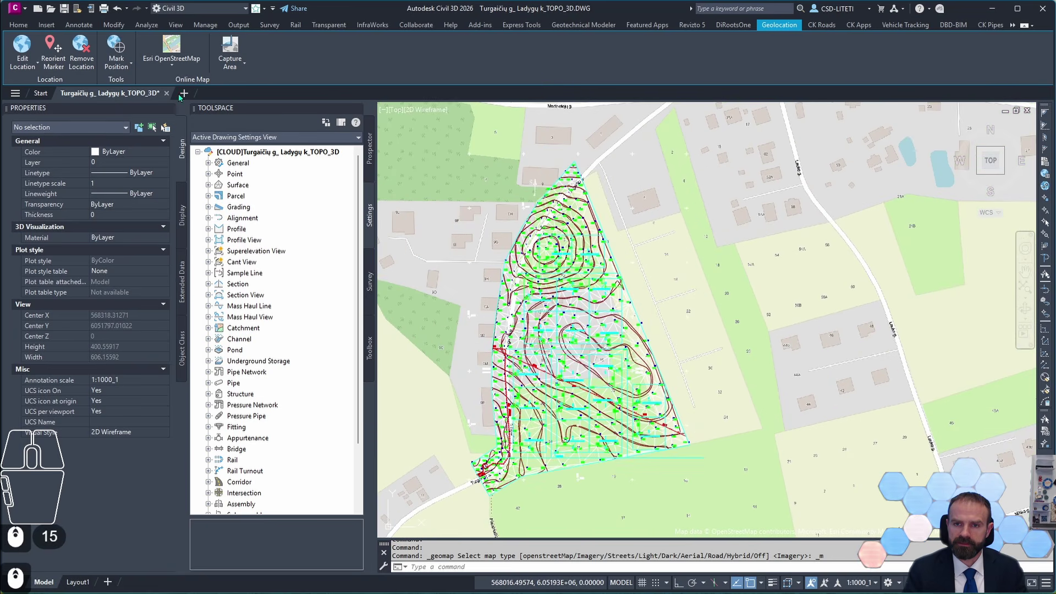
{"action": "left_click", "coordinate": [180, 65]}
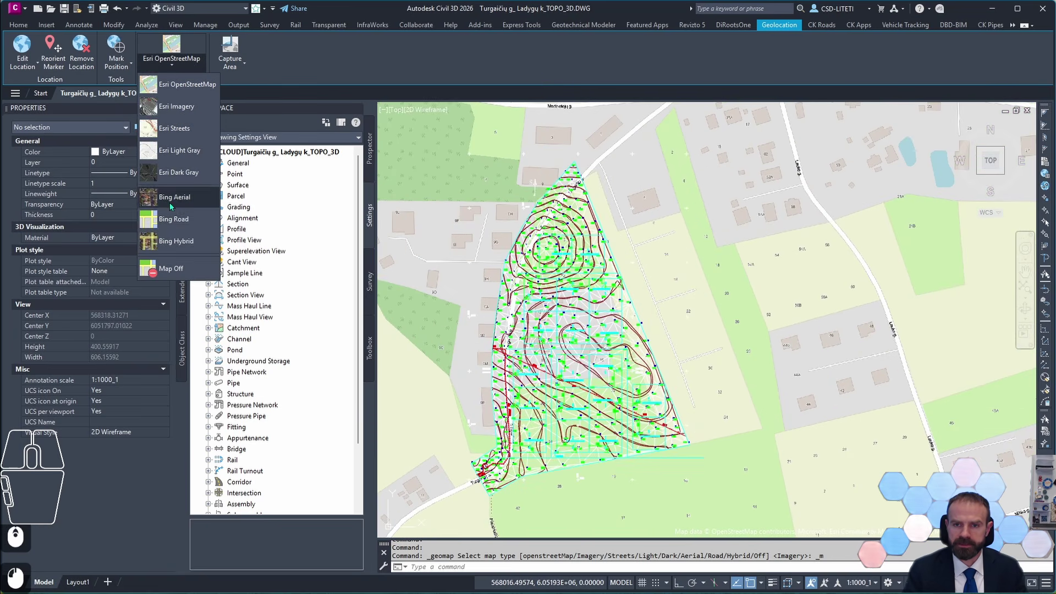
{"action": "left_click", "coordinate": [175, 242]}
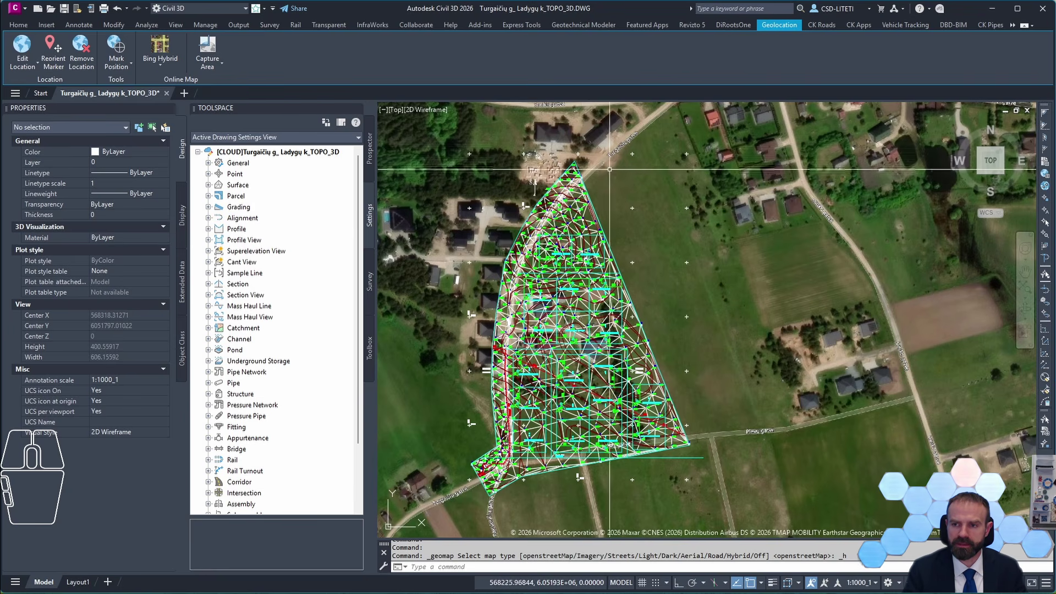
Compare the Esri Imagery and Bing Hybrid backgrounds around the survey site, leaving Esri Imagery displayed
{"action": "left_click", "coordinate": [160, 64]}
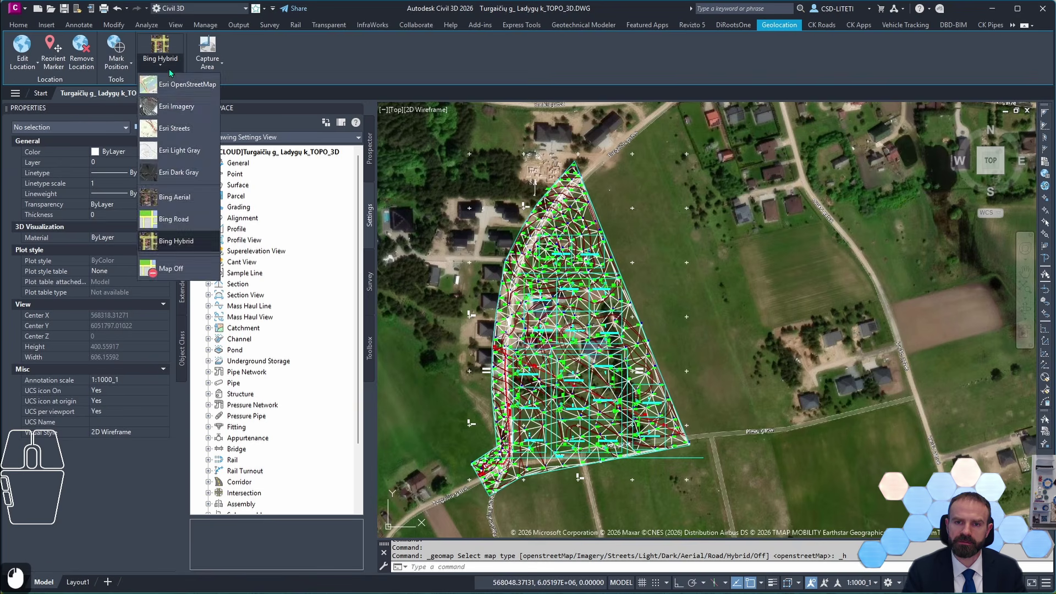
{"action": "left_click", "coordinate": [176, 129]}
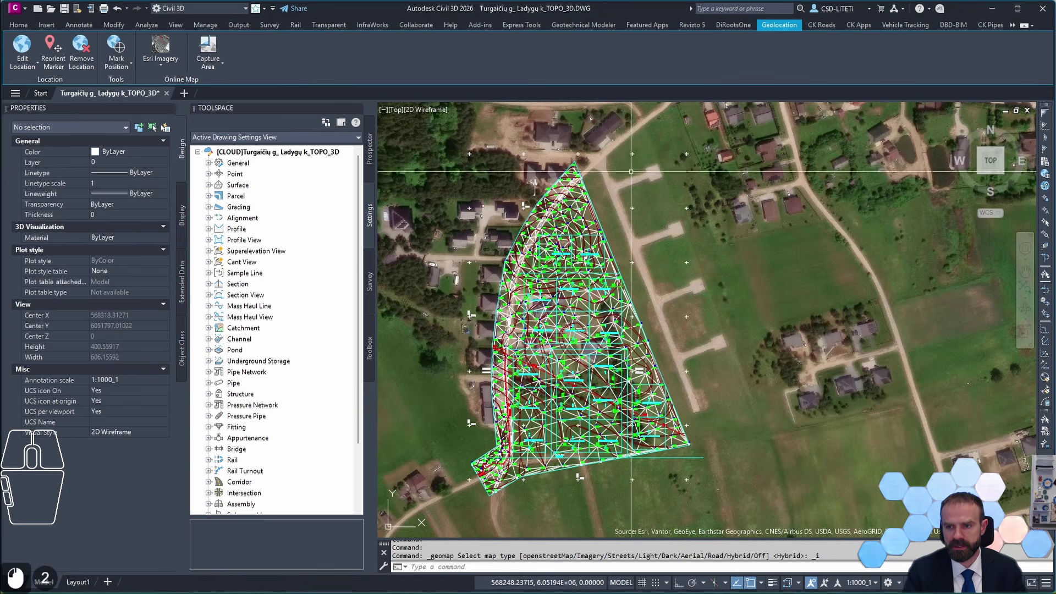
{"action": "left_click", "coordinate": [159, 68]}
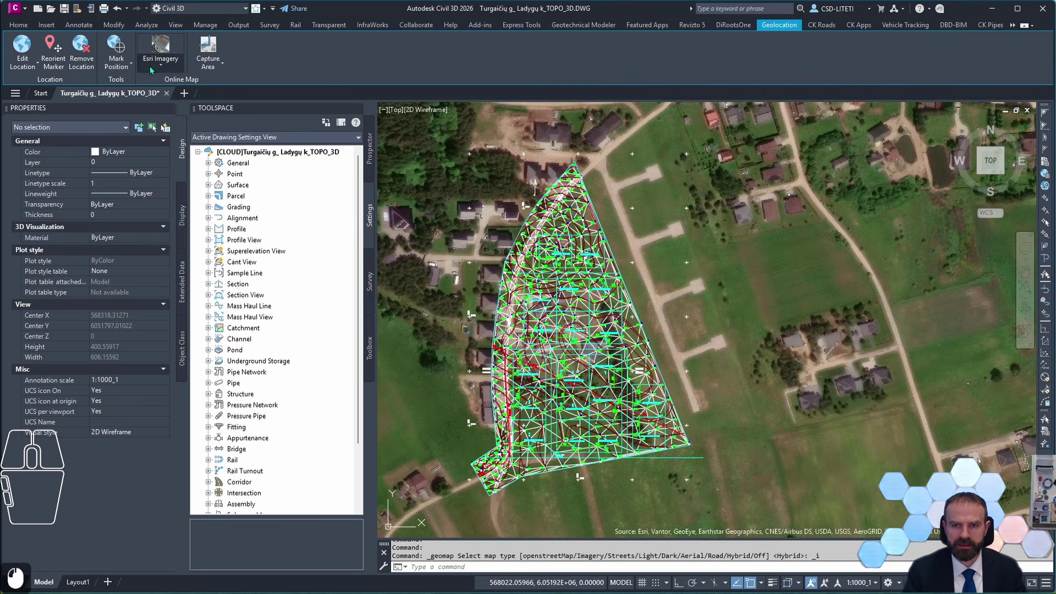
{"action": "left_click", "coordinate": [176, 241]}
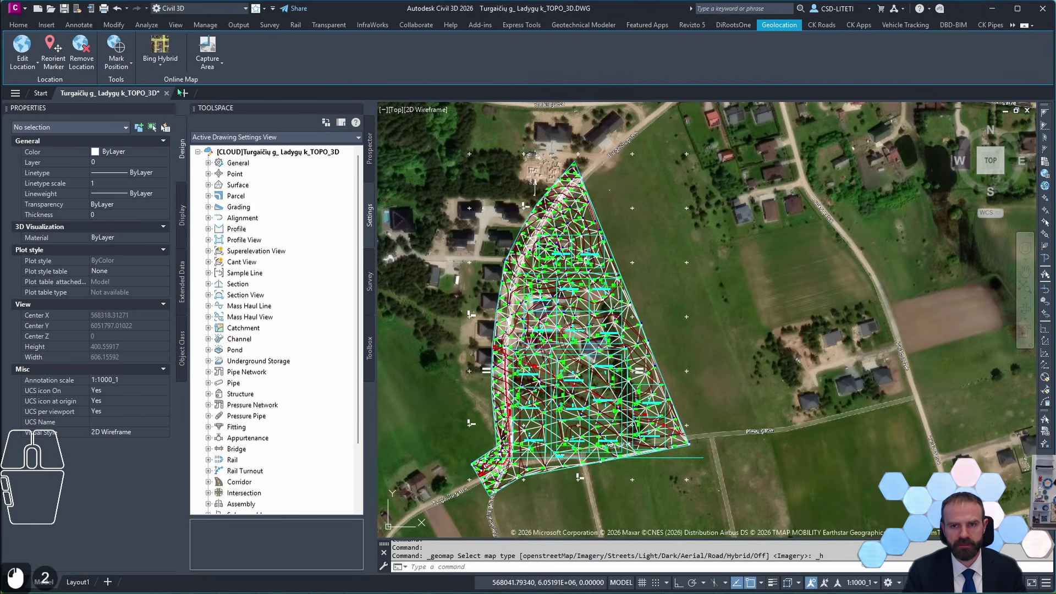
{"action": "left_click", "coordinate": [153, 68]}
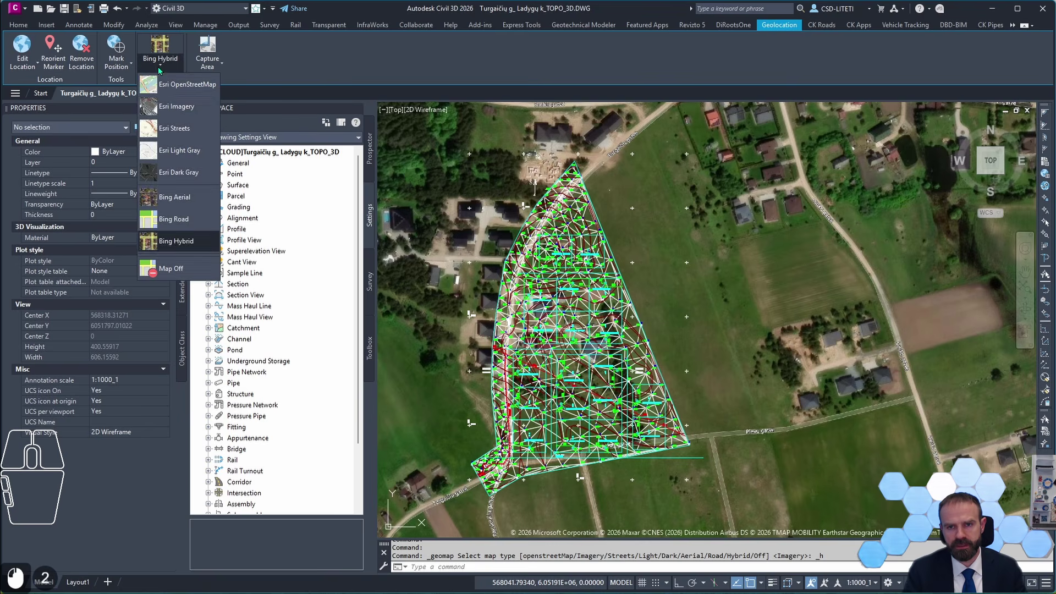
{"action": "left_click", "coordinate": [170, 110]}
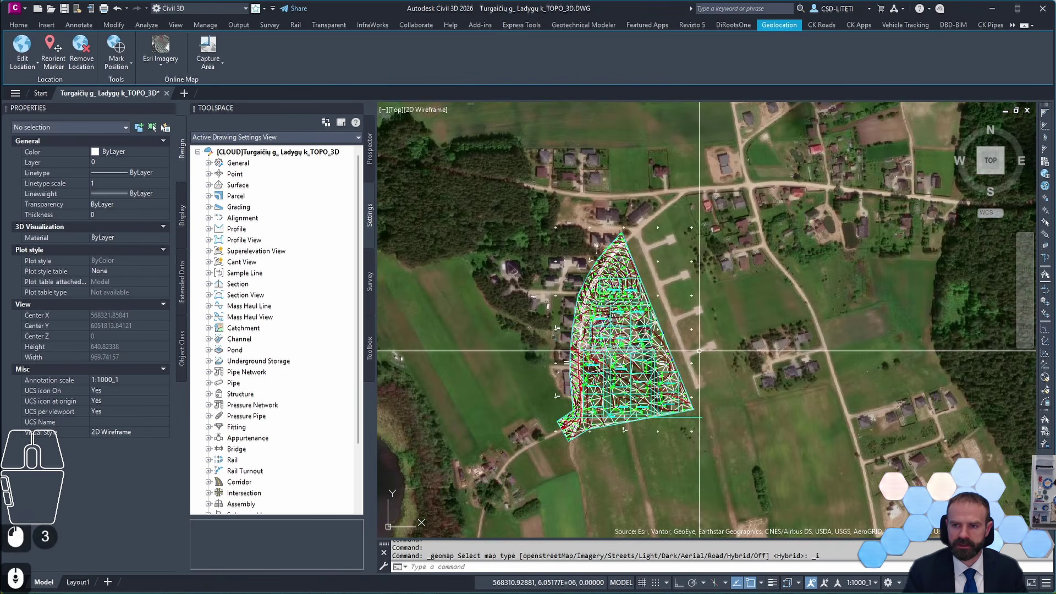
Examine how the survey points, surface triangles and boundary line up with the roads and houses on the Esri imagery
{"action": "middle_click_drag", "start_coordinate": [655, 300], "coordinate": [662, 282]}
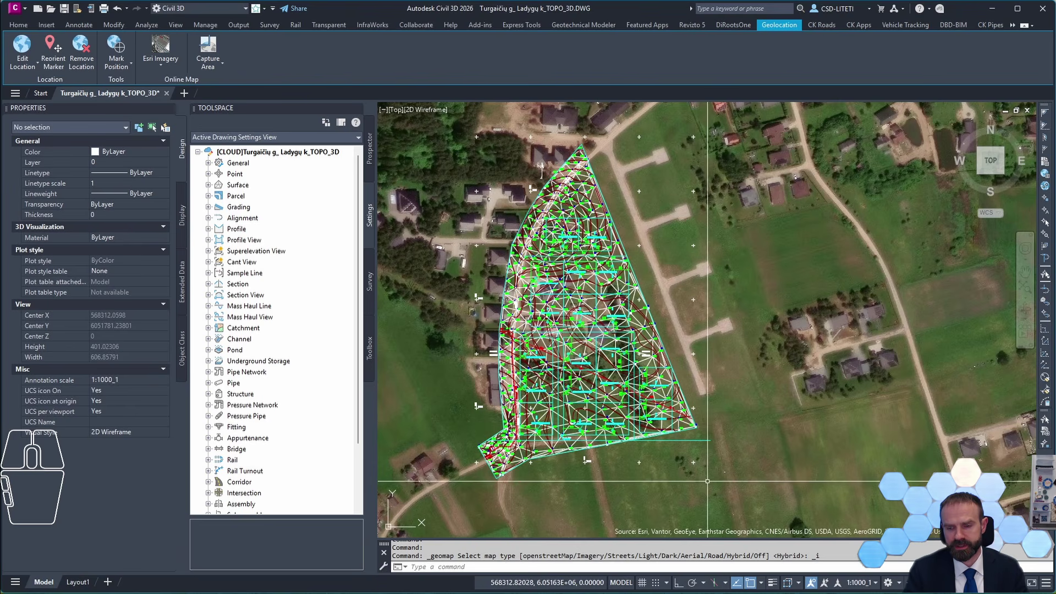
{"action": "scroll", "coordinate": [581, 462], "scroll_direction": "up", "scroll_amount": 10}
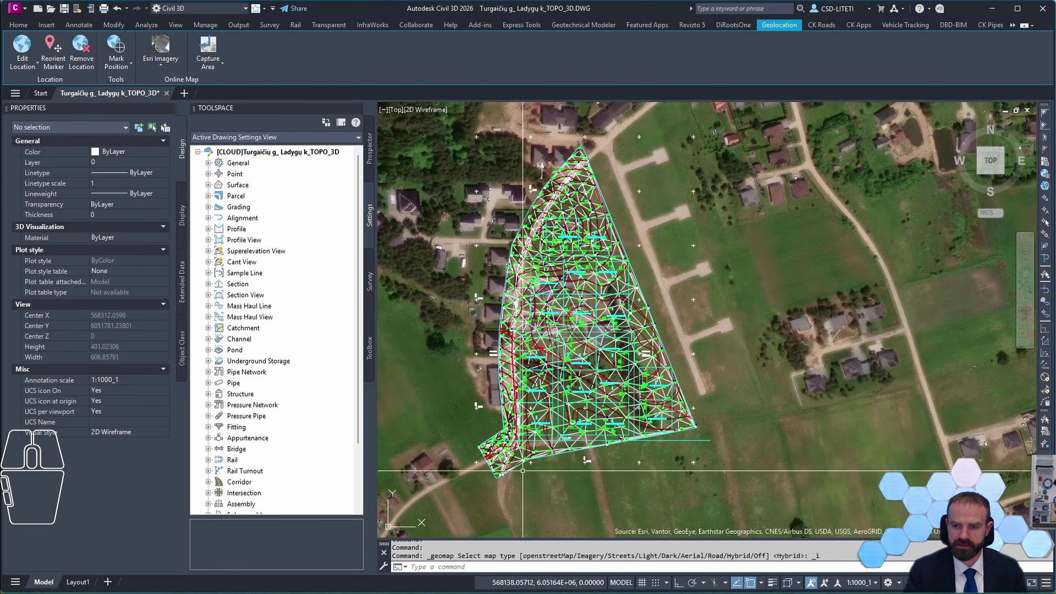
{"action": "scroll", "coordinate": [483, 411], "scroll_direction": "down", "scroll_amount": 6}
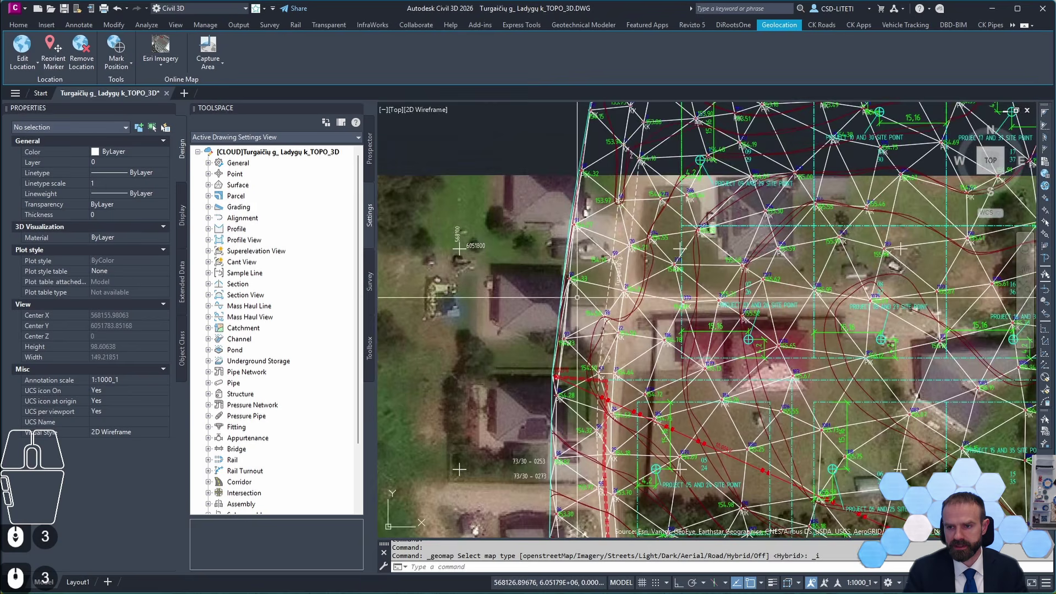
{"action": "middle_click_drag", "start_coordinate": [611, 236], "coordinate": [600, 355]}
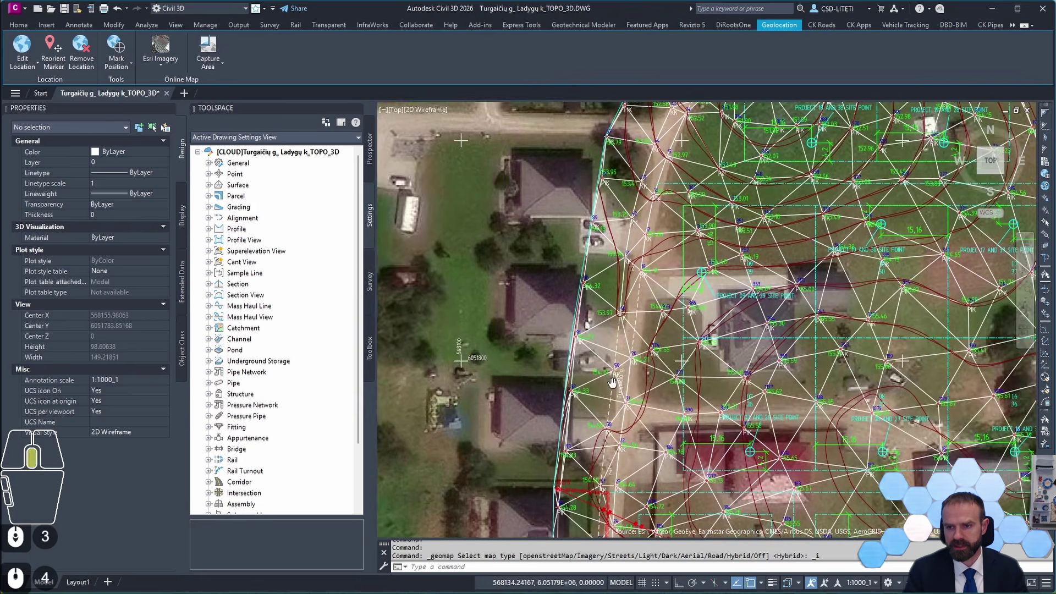
{"action": "middle_click_drag", "start_coordinate": [646, 223], "coordinate": [600, 410]}
{"action": "mouse_move", "coordinate": [735, 142]}
{"action": "middle_mouse_down"}
{"action": "mouse_move", "coordinate": [655, 263]}
{"action": "mouse_move", "coordinate": [633, 253]}
{"action": "middle_mouse_up"}
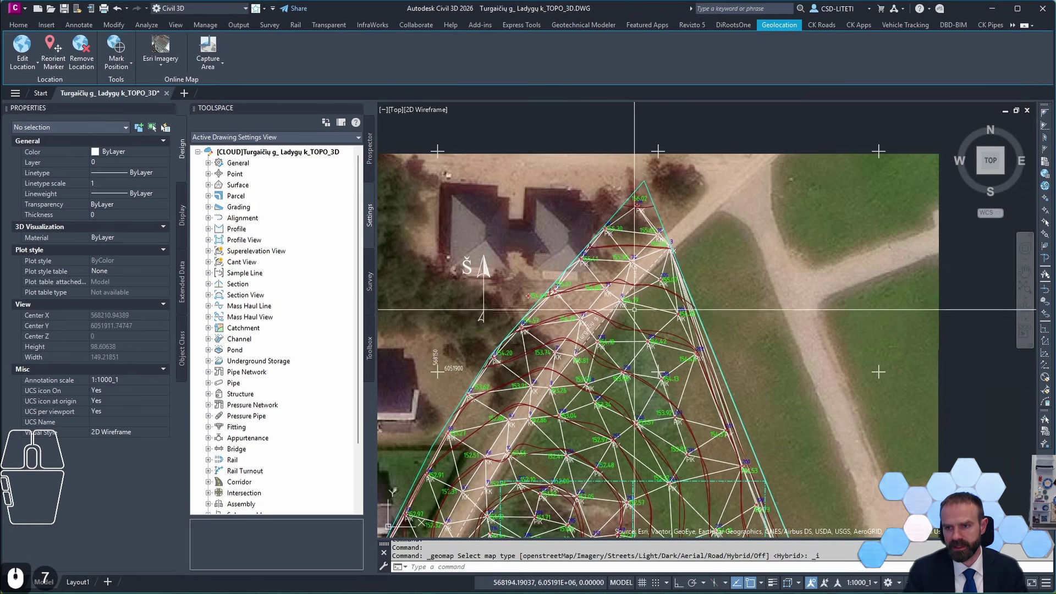
{"action": "scroll", "coordinate": [630, 256], "scroll_direction": "up", "scroll_amount": 5}
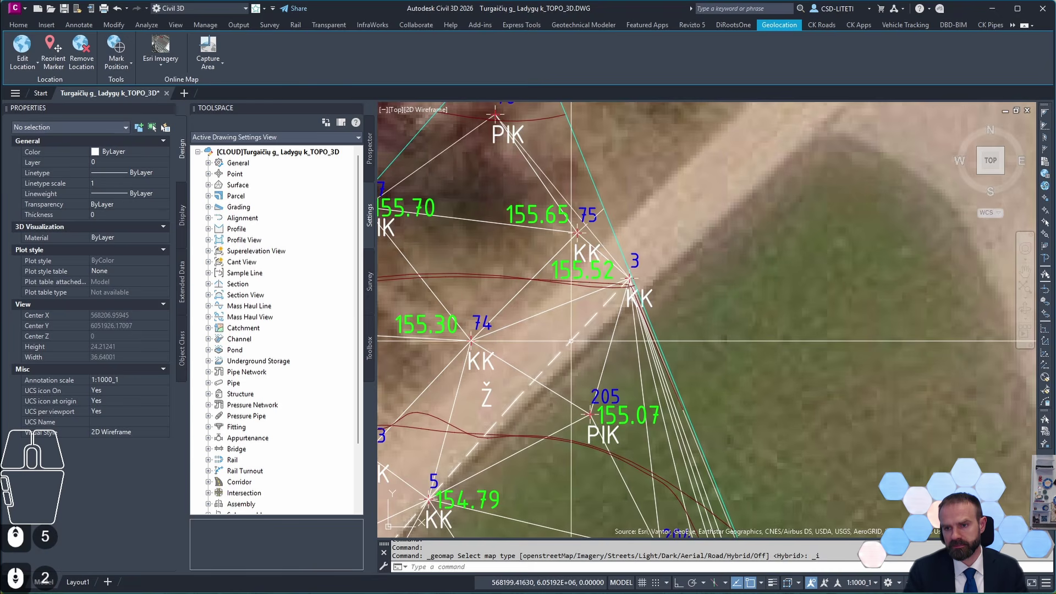
{"action": "middle_click_drag", "start_coordinate": [432, 418], "coordinate": [498, 387]}
{"action": "scroll", "coordinate": [497, 387], "scroll_direction": "down", "scroll_amount": 5}
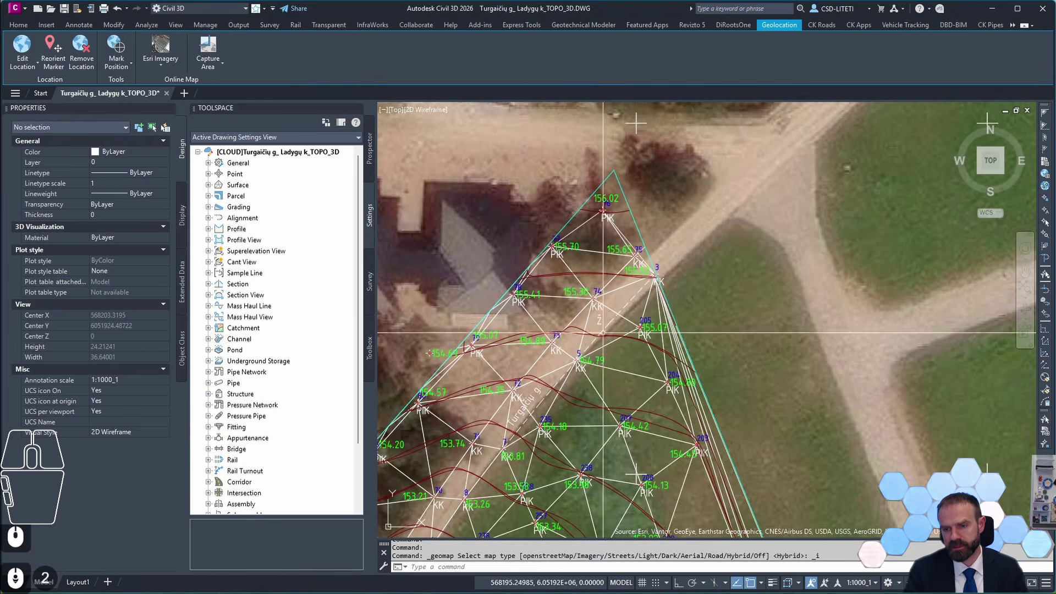
{"action": "scroll", "coordinate": [554, 363], "scroll_direction": "up", "scroll_amount": 4}
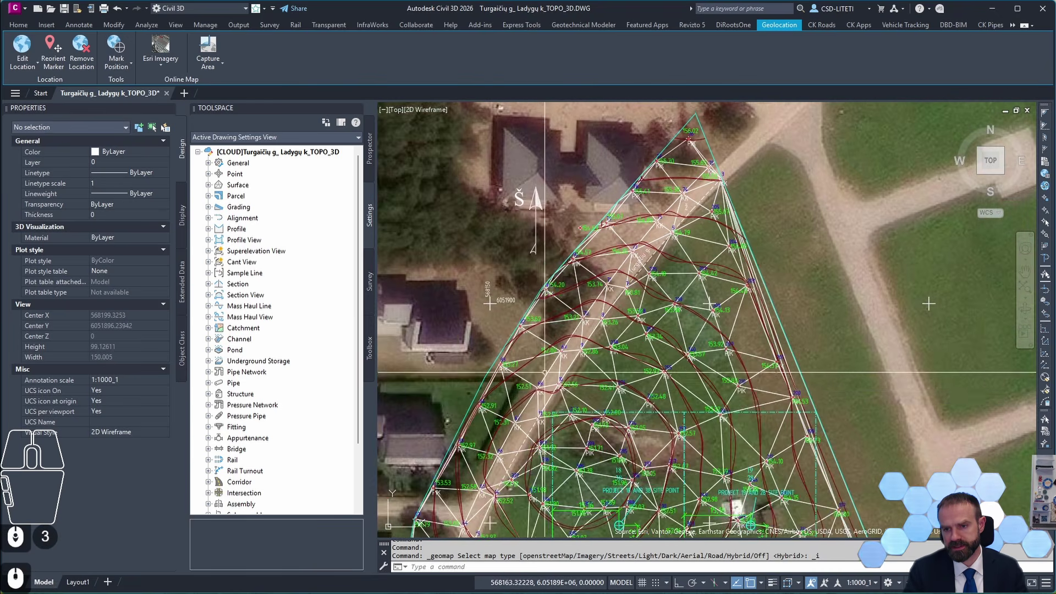
{"action": "scroll", "coordinate": [646, 346], "scroll_direction": "down", "scroll_amount": 5}
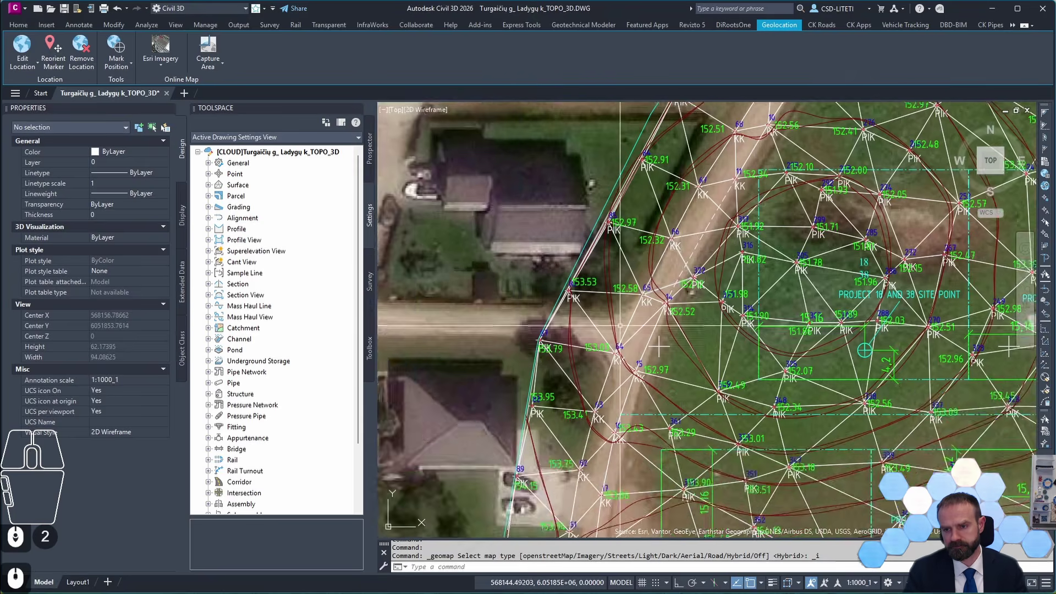
{"action": "scroll", "coordinate": [607, 327], "scroll_direction": "down", "scroll_amount": 4}
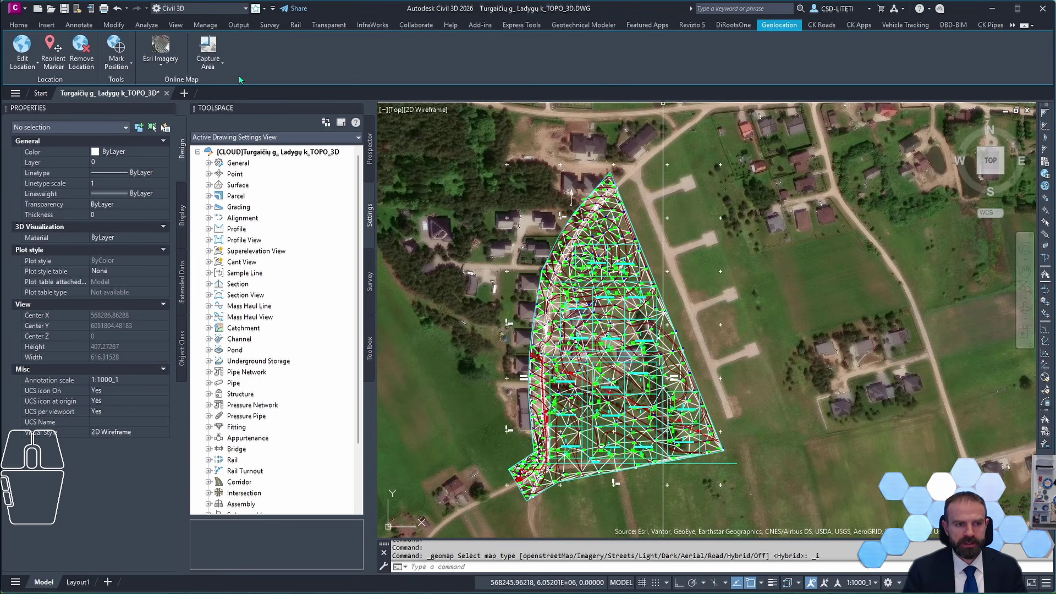
Switch to Revit and create a new project with no template file, using the metric system of measurement
{"action": "left_click", "coordinate": [247, 23]}
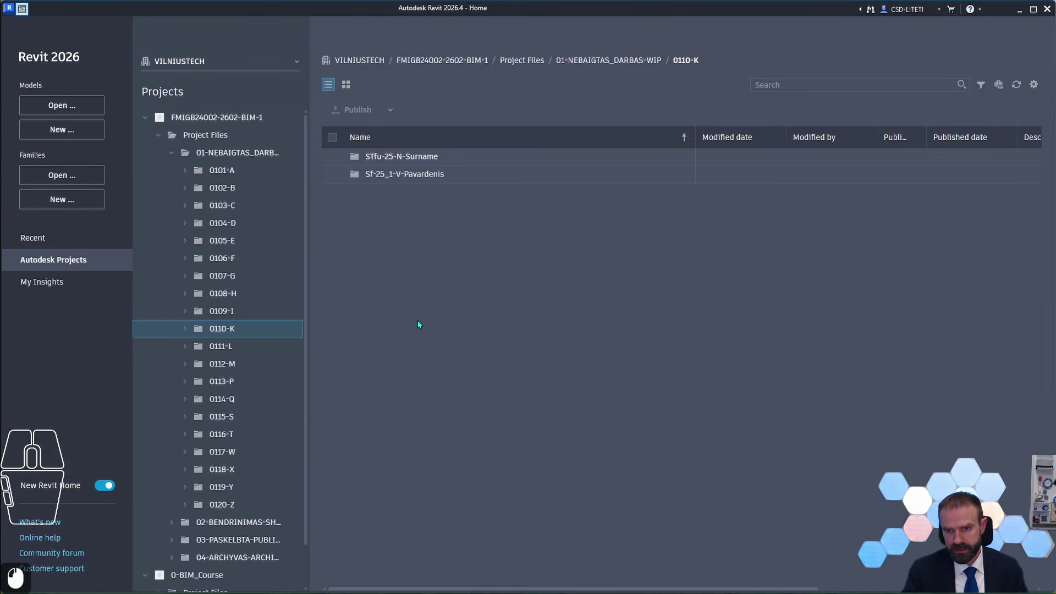
{"action": "left_click", "coordinate": [68, 134]}
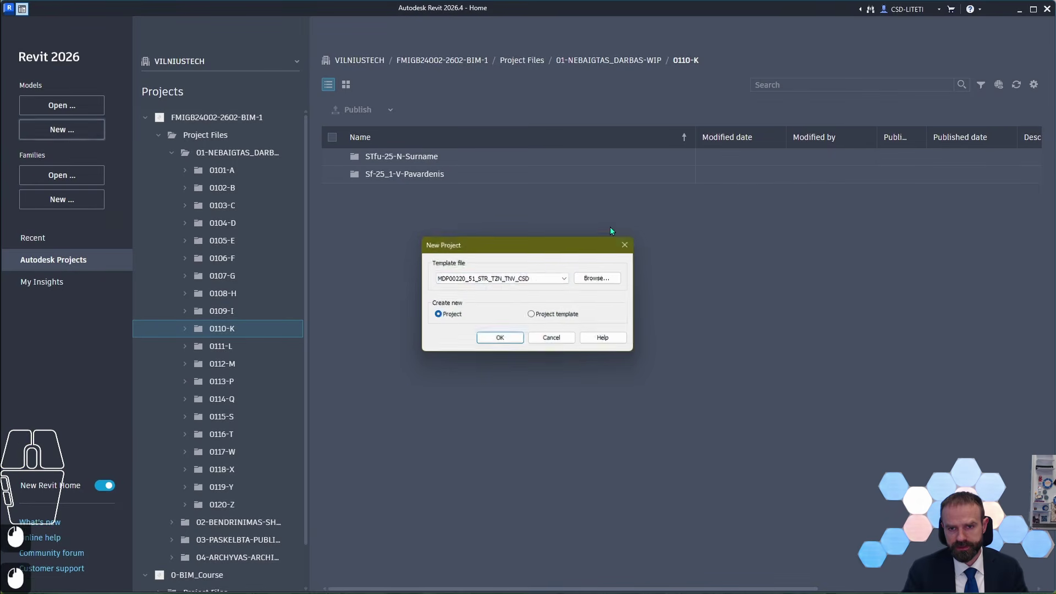
{"action": "left_click", "coordinate": [532, 281]}
{"action": "left_click", "coordinate": [473, 296]}
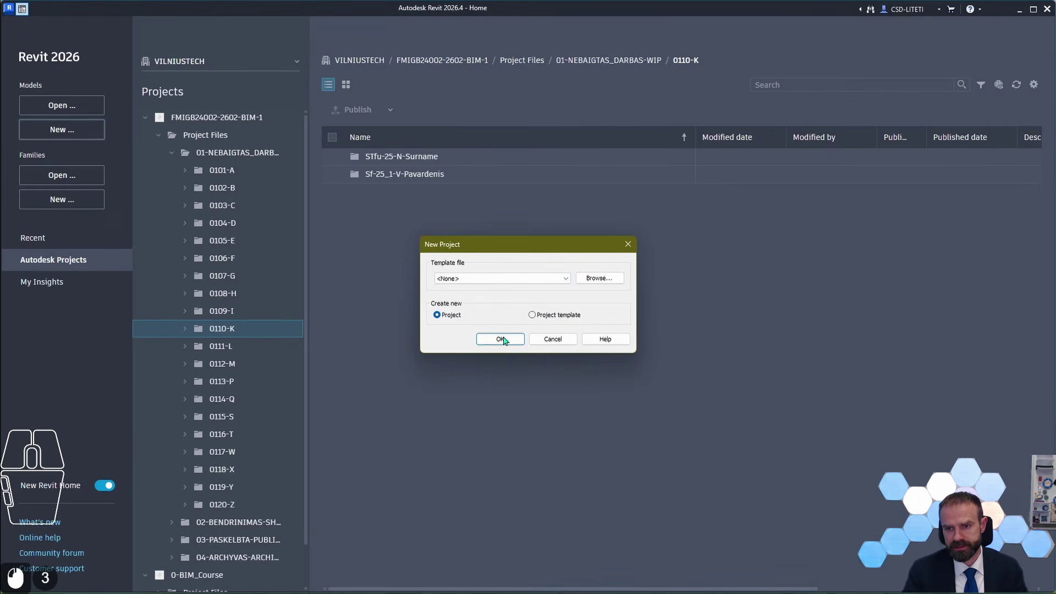
{"action": "left_click", "coordinate": [501, 339]}
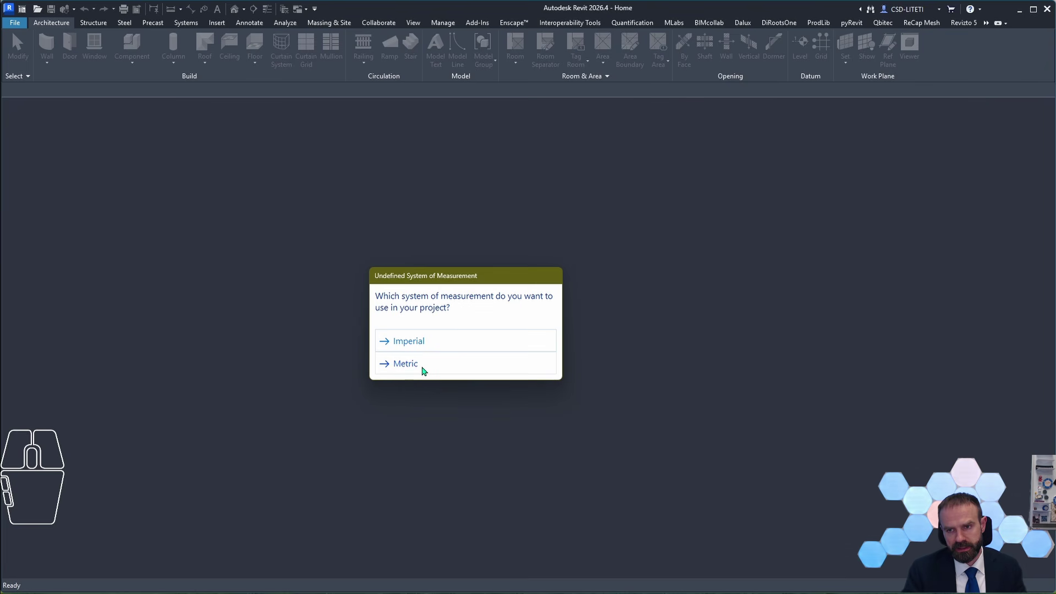
{"action": "left_click", "coordinate": [423, 367]}
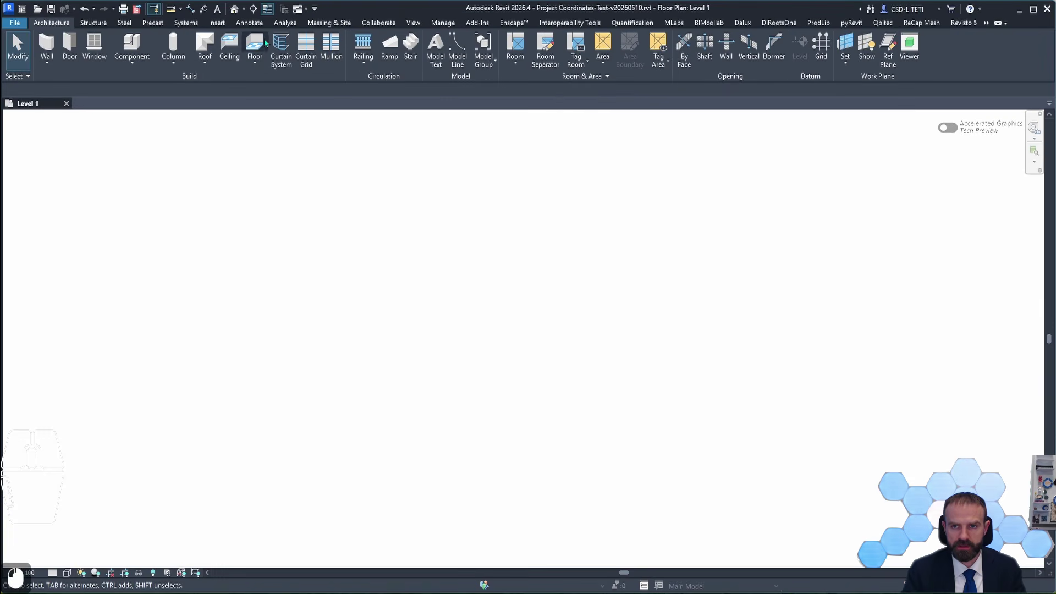
Open the default 3D view, tile it beside the Level 1 floor plan, and fit the contents in the views
{"action": "left_click", "coordinate": [413, 23]}
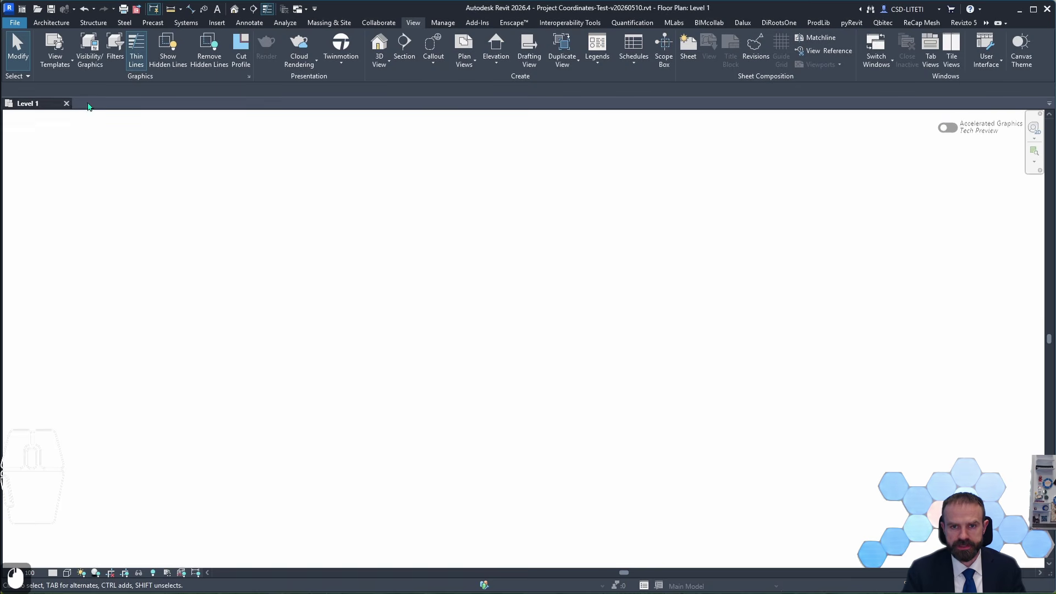
{"action": "left_click", "coordinate": [379, 44]}
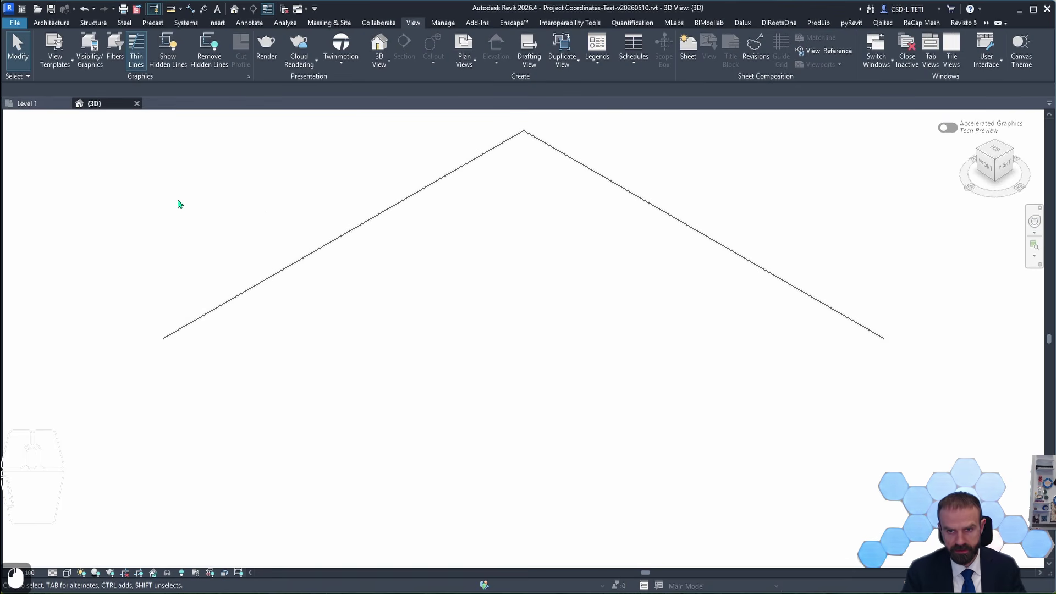
{"action": "key", "text": "w"}
{"action": "key", "text": "t"}
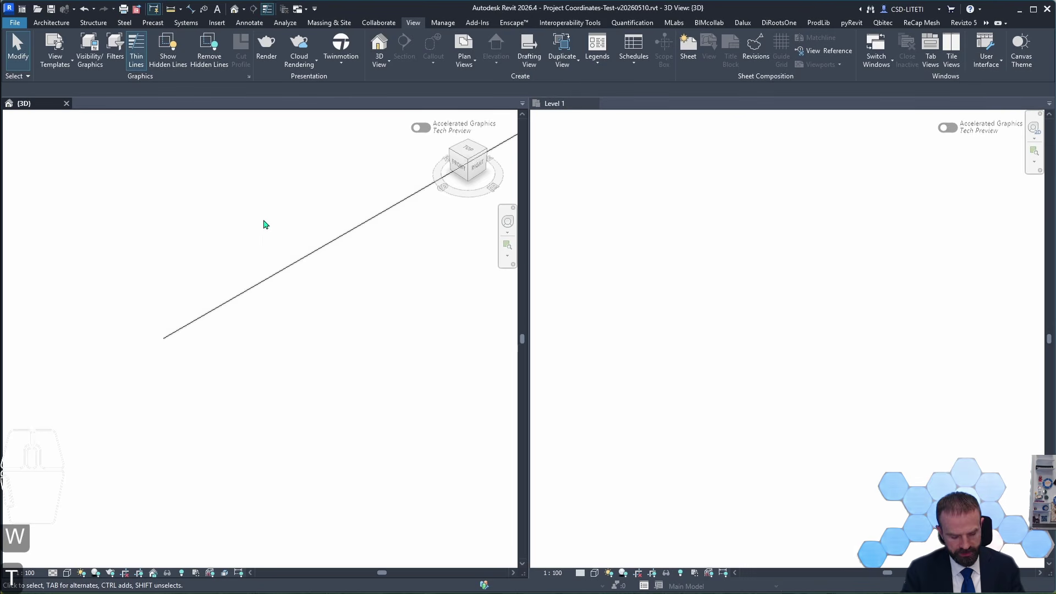
{"action": "key", "text": "z"}
{"action": "key", "text": "a"}
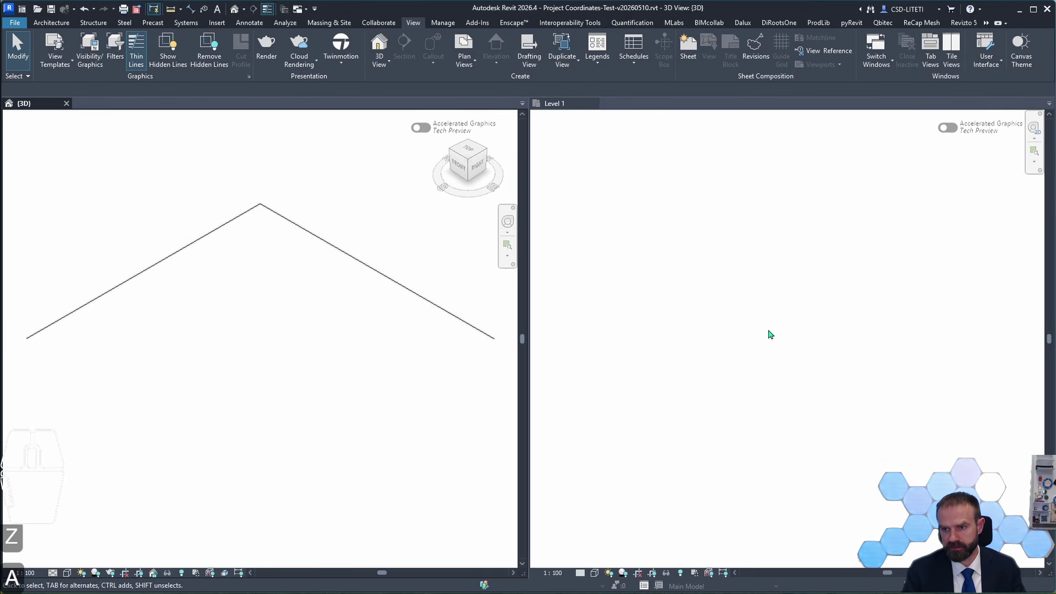
Make all model categories and their subcategories visible in the Level 1 floor plan through its visibility/graphic overrides
{"action": "left_click", "coordinate": [766, 333]}
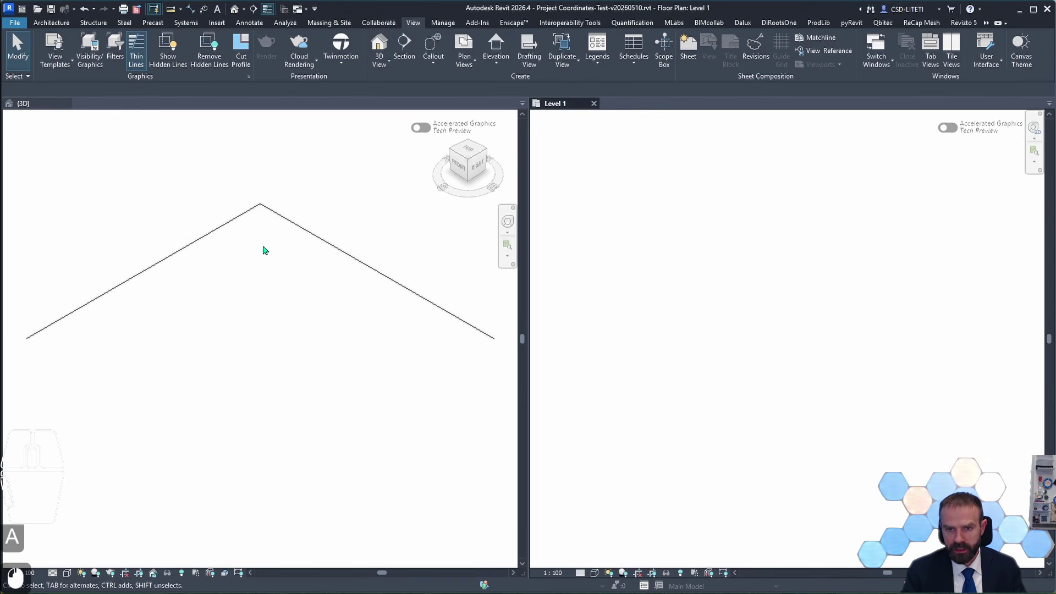
{"action": "key", "text": "v"}
{"action": "key", "text": "v"}
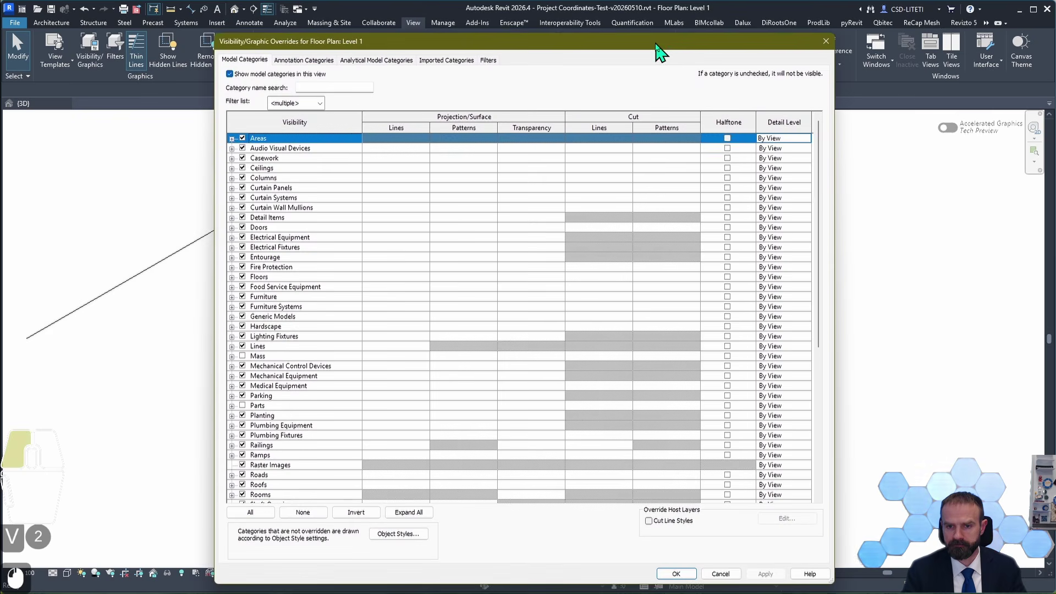
{"action": "left_click", "coordinate": [409, 513]}
{"action": "left_click", "coordinate": [251, 512]}
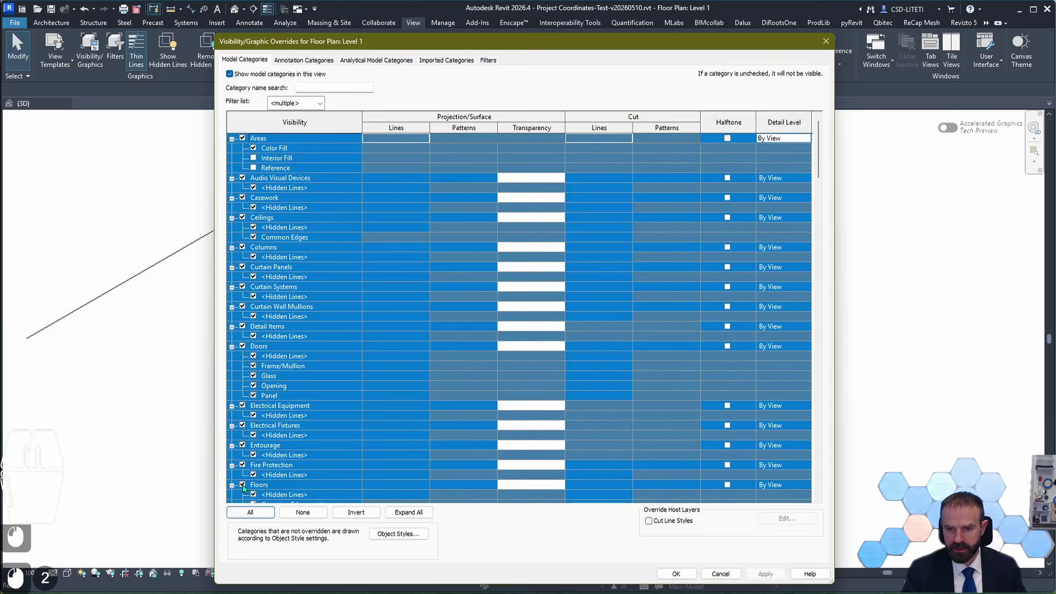
{"action": "left_click", "coordinate": [243, 485]}
{"action": "left_click", "coordinate": [243, 485]}
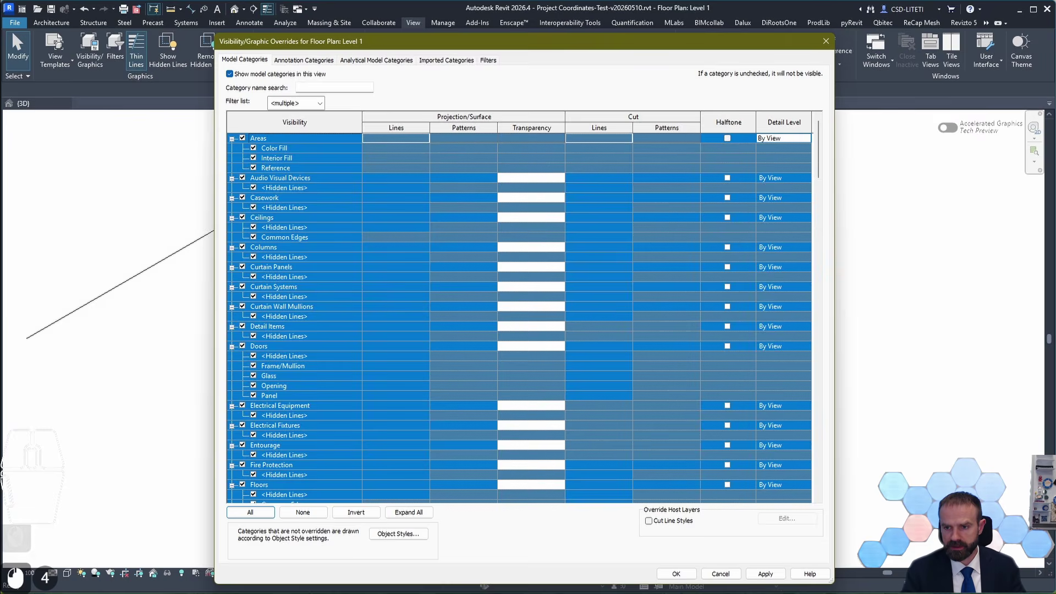
{"action": "left_click", "coordinate": [677, 574]}
Check the project base point's shared site coordinates in the Level 1 plan, and make the 3D view active
{"action": "middle_click_drag", "start_coordinate": [698, 483], "coordinate": [698, 482]}
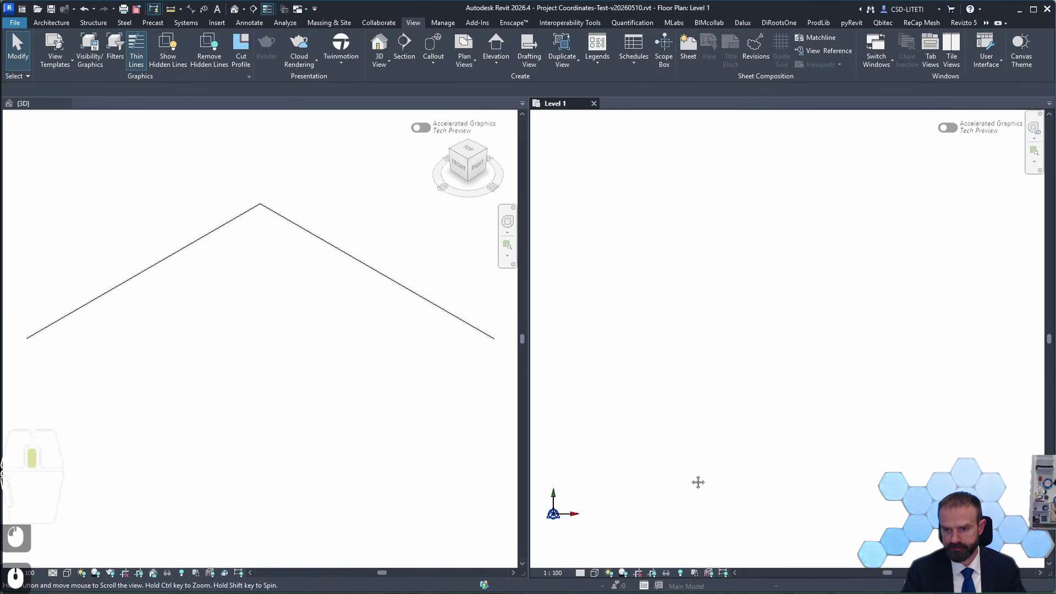
{"action": "middle_click", "coordinate": [677, 467]}
{"action": "left_click", "coordinate": [554, 514]}
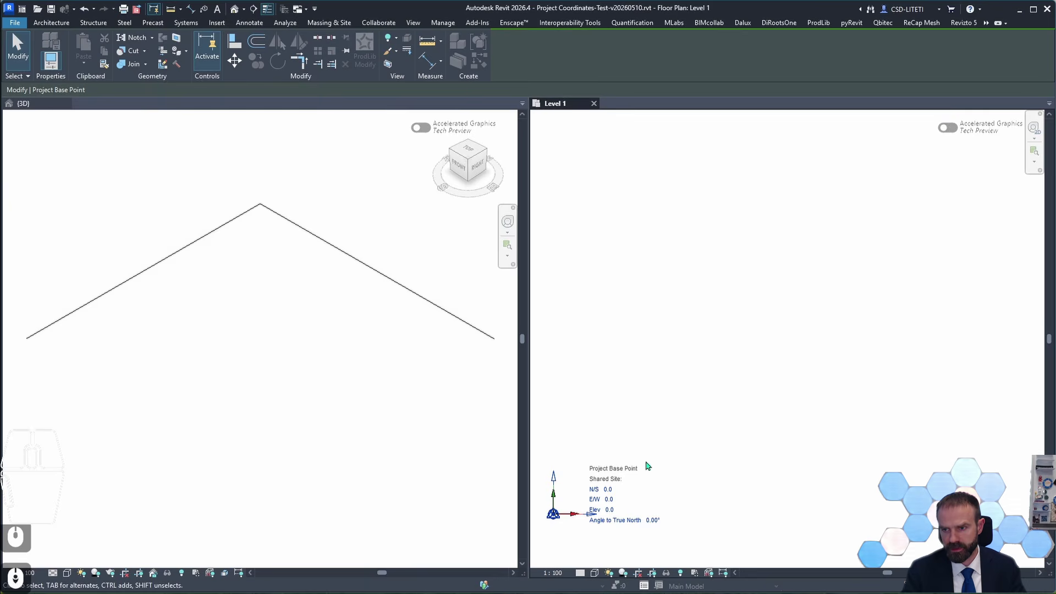
{"action": "left_click", "coordinate": [665, 405]}
{"action": "left_click", "coordinate": [256, 349]}
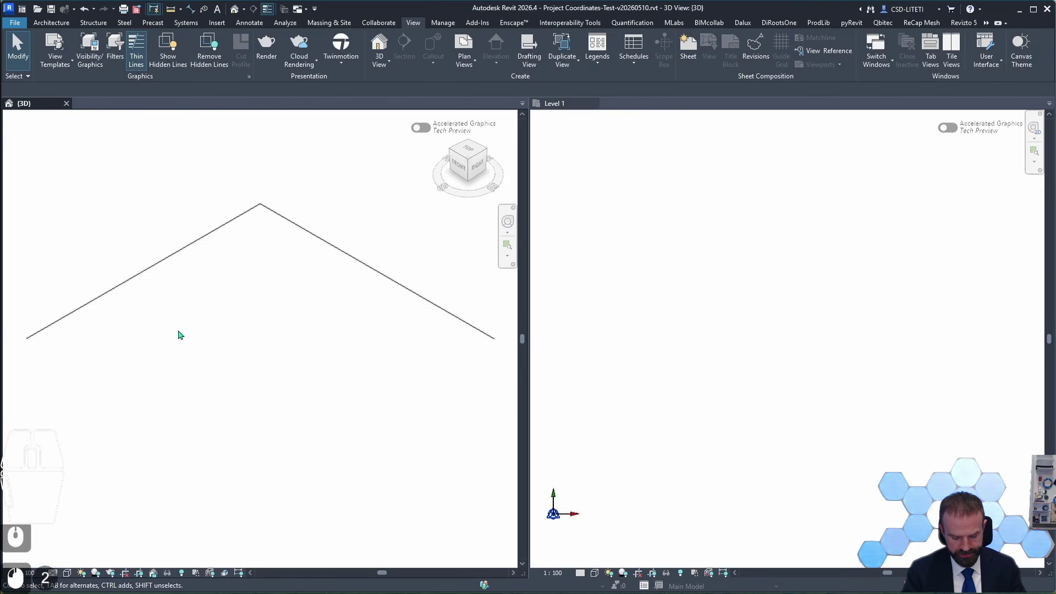
Make all model categories and their subcategories visible in the 3D view through its visibility/graphic overrides
{"action": "key", "text": "v"}
{"action": "key", "text": "v"}
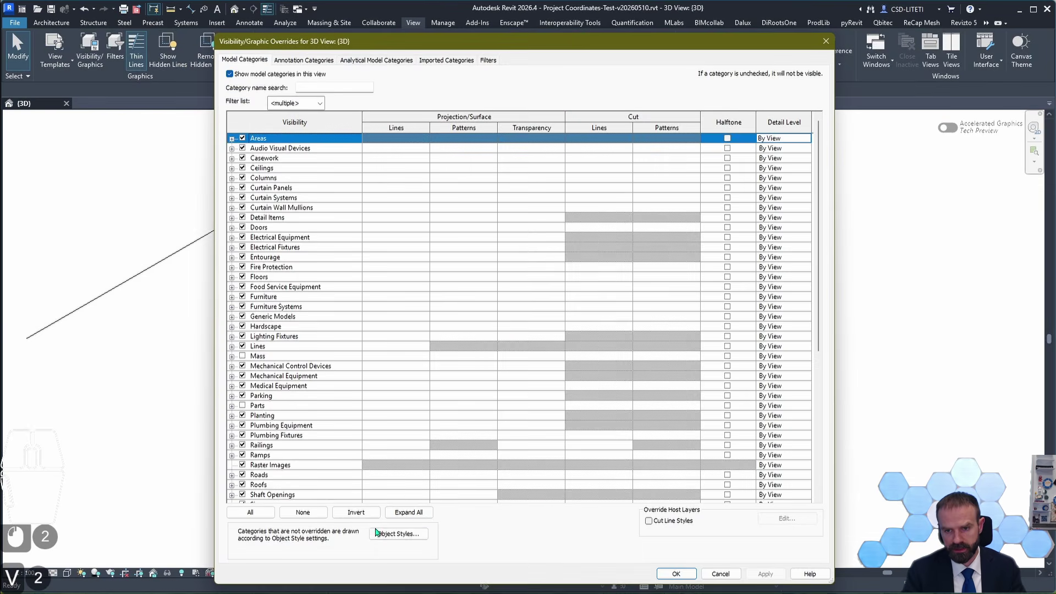
{"action": "left_click", "coordinate": [409, 512]}
{"action": "left_click", "coordinate": [250, 513]}
{"action": "left_click", "coordinate": [777, 573]}
{"action": "left_click", "coordinate": [676, 574]}
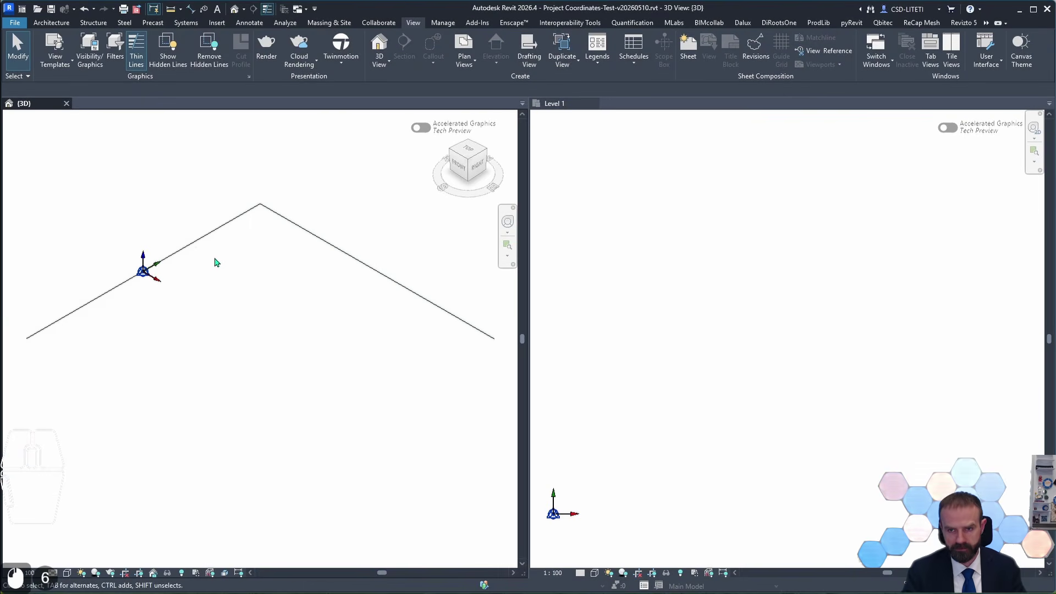
Check the project base point in the 3D view, and unclip the survey point at the same location
{"action": "left_click", "coordinate": [167, 262]}
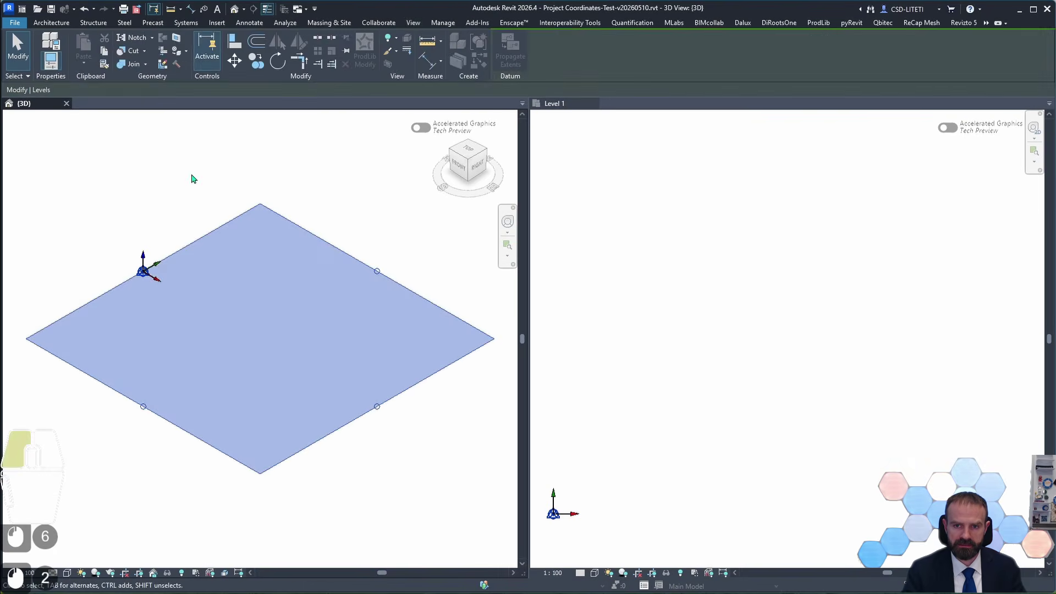
{"action": "left_click", "coordinate": [107, 251]}
{"action": "left_click", "coordinate": [143, 271]}
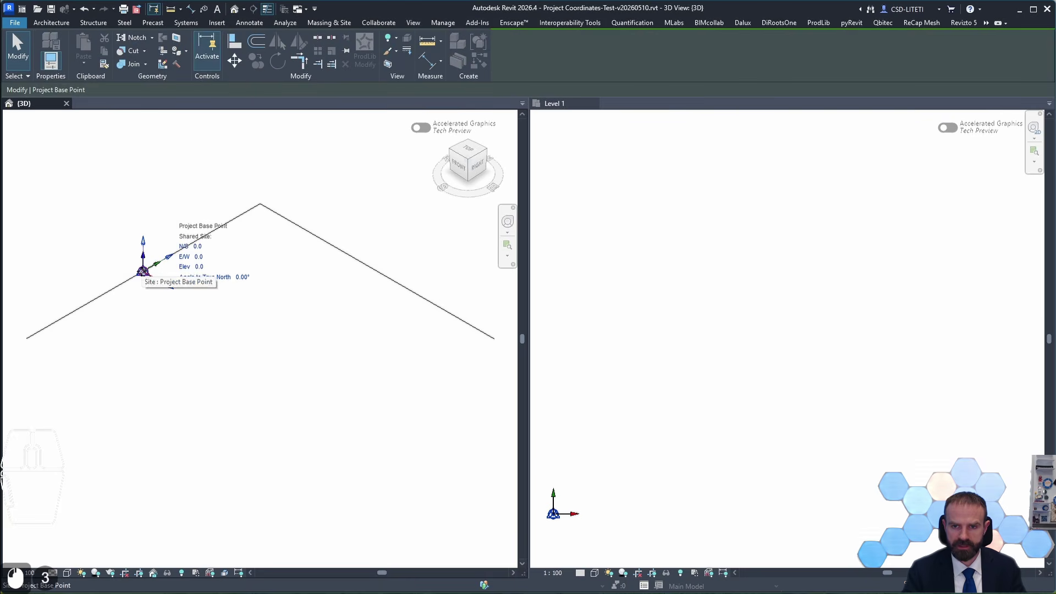
{"action": "key", "text": "Tab"}
{"action": "left_click", "coordinate": [143, 271]}
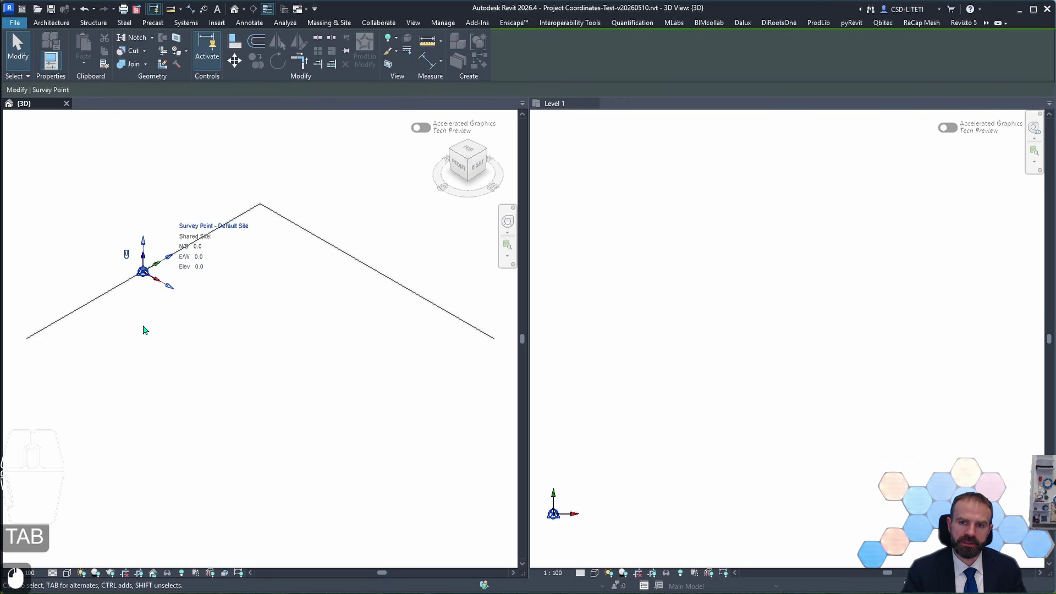
{"action": "left_click", "coordinate": [127, 254]}
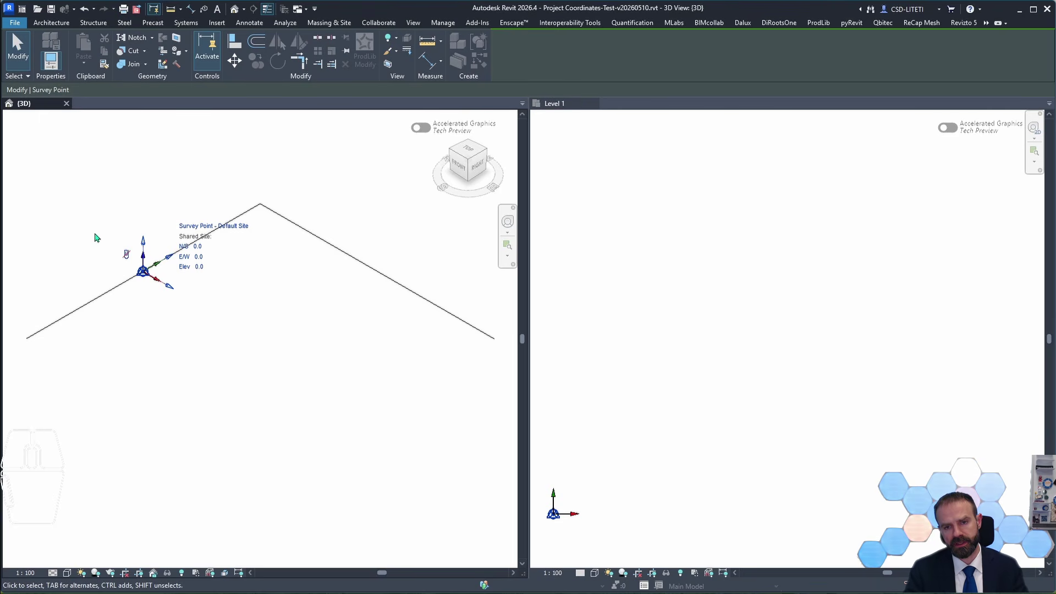
{"action": "left_click", "coordinate": [136, 211]}
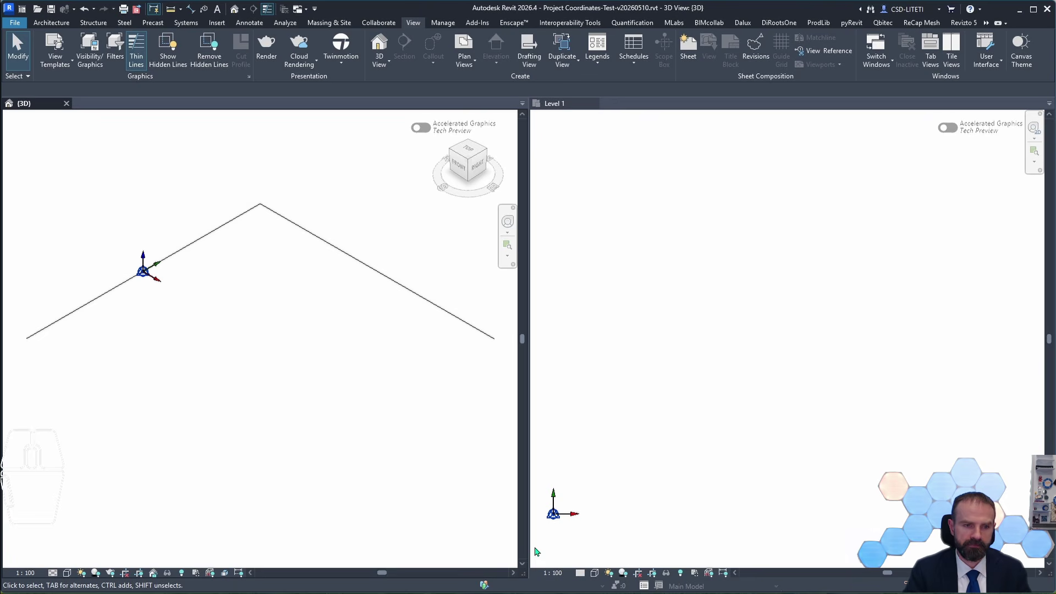
Review the project's location definition and its defined sites in the Location and Site settings, leaving them without changes
{"action": "left_click", "coordinate": [443, 23]}
{"action": "left_click", "coordinate": [504, 39]}
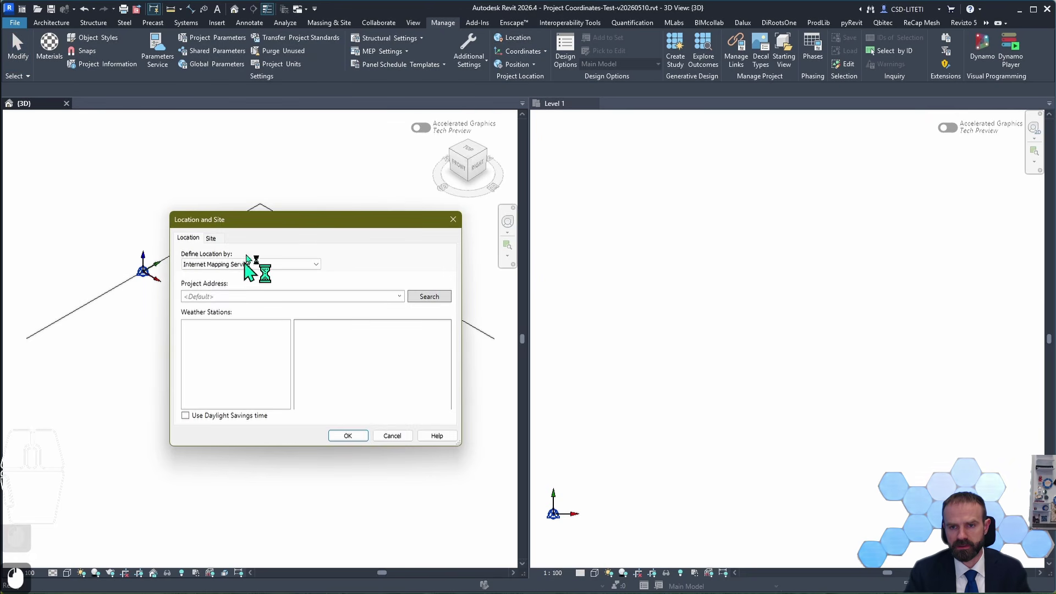
{"action": "left_click", "coordinate": [395, 205]}
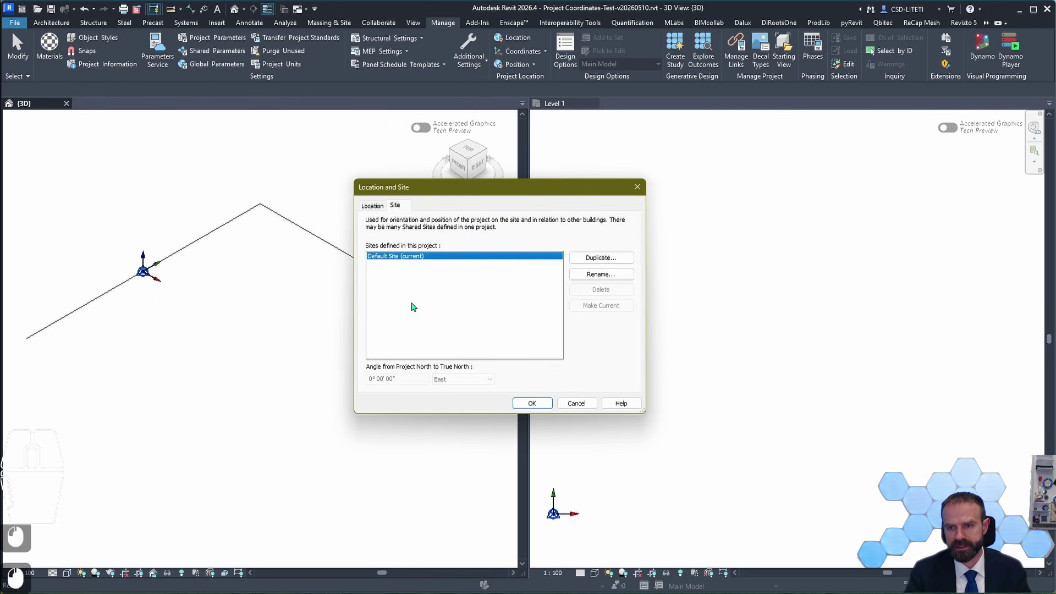
{"action": "left_click", "coordinate": [637, 187]}
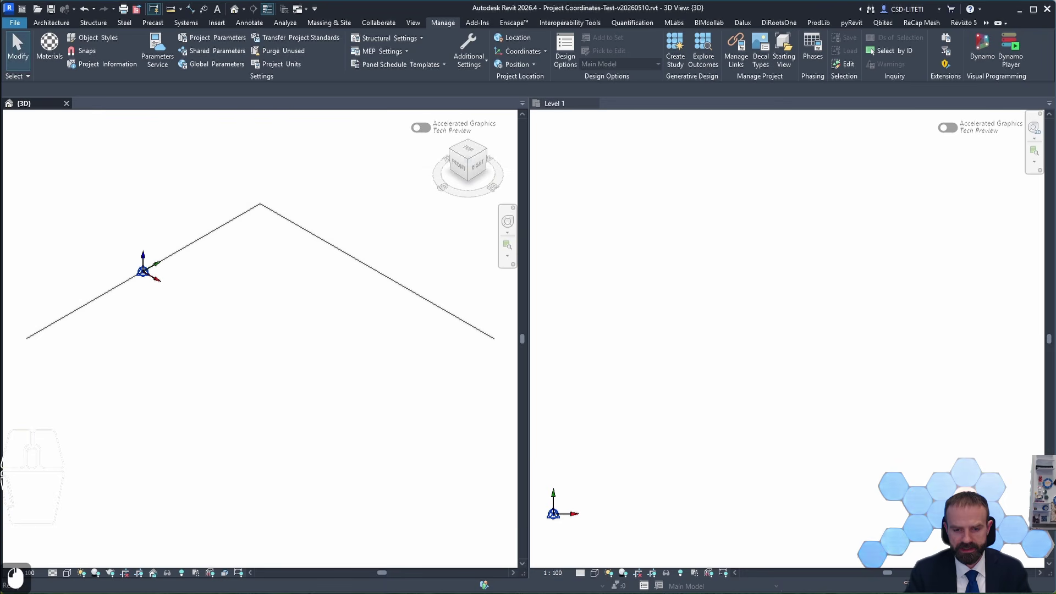
Switch to Civil 3D, locate survey point 1105 in the topographic drawing, and find the Shared Reference Point utility among the miscellaneous utilities
{"action": "left_click", "coordinate": [324, 537]}
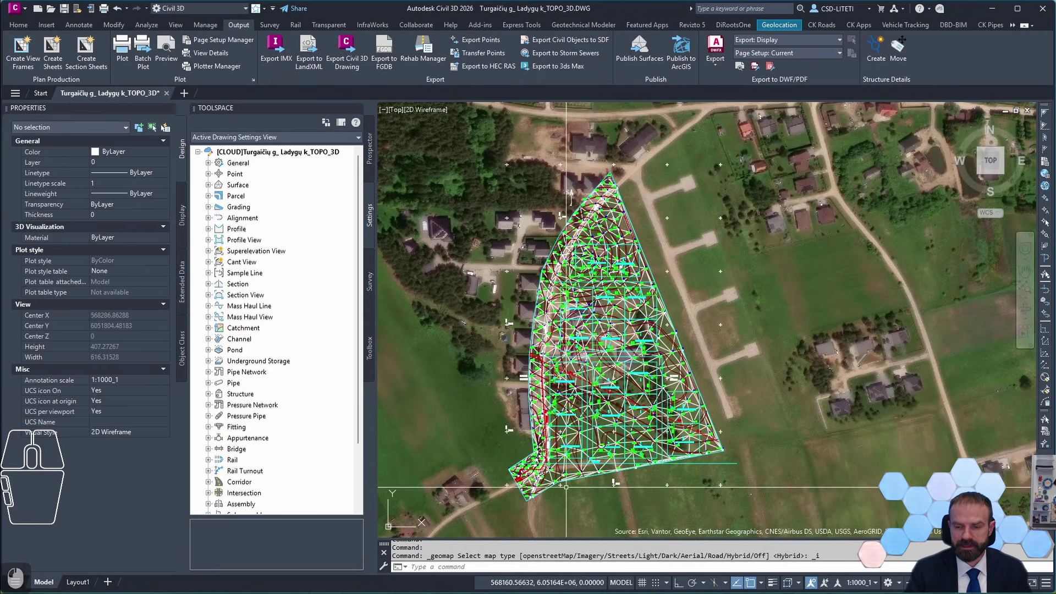
{"action": "scroll", "coordinate": [594, 486], "scroll_direction": "up", "scroll_amount": 5}
{"action": "scroll", "coordinate": [658, 439], "scroll_direction": "up", "scroll_amount": 2}
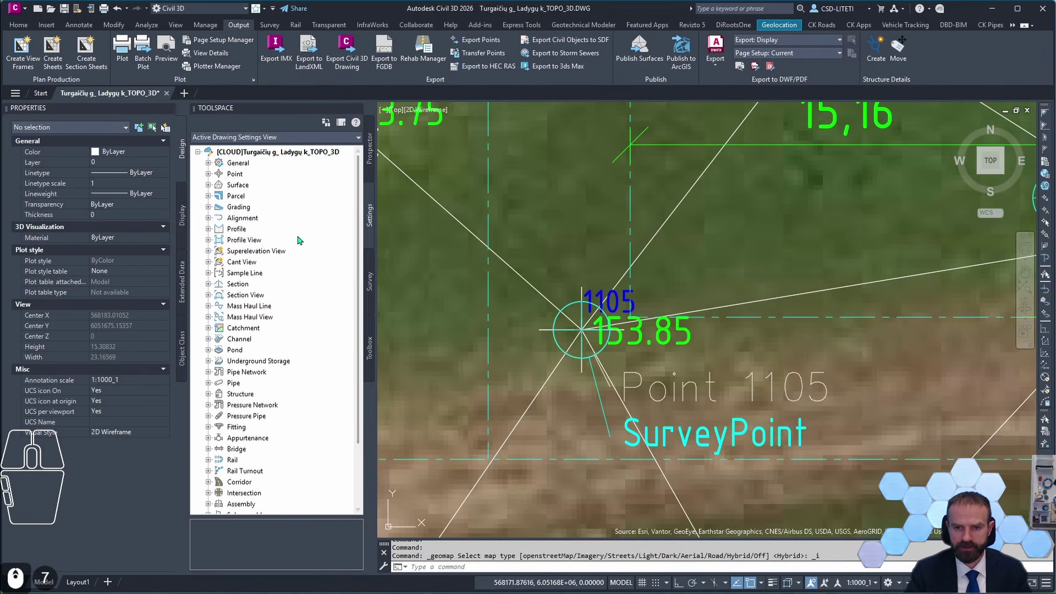
{"action": "left_click", "coordinate": [372, 352]}
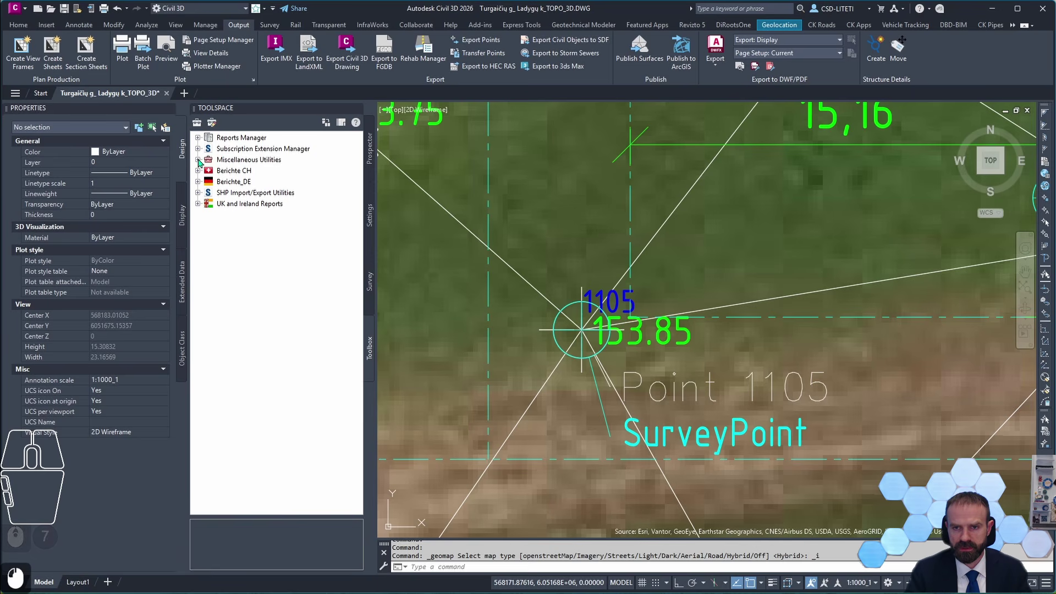
{"action": "double_click", "coordinate": [208, 159]}
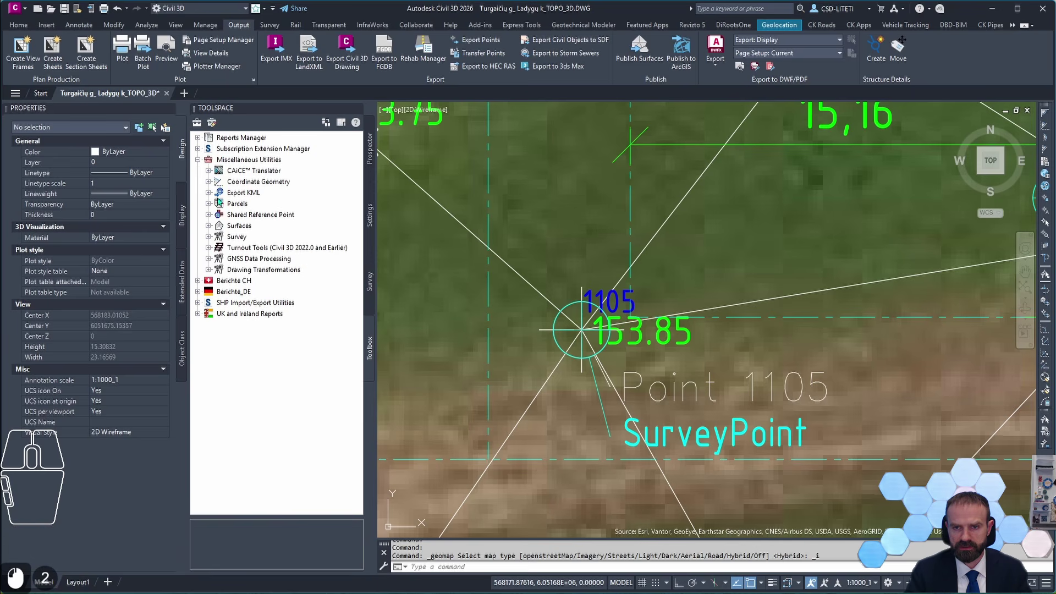
{"action": "left_click", "coordinate": [242, 216]}
{"action": "double_click", "coordinate": [263, 217]}
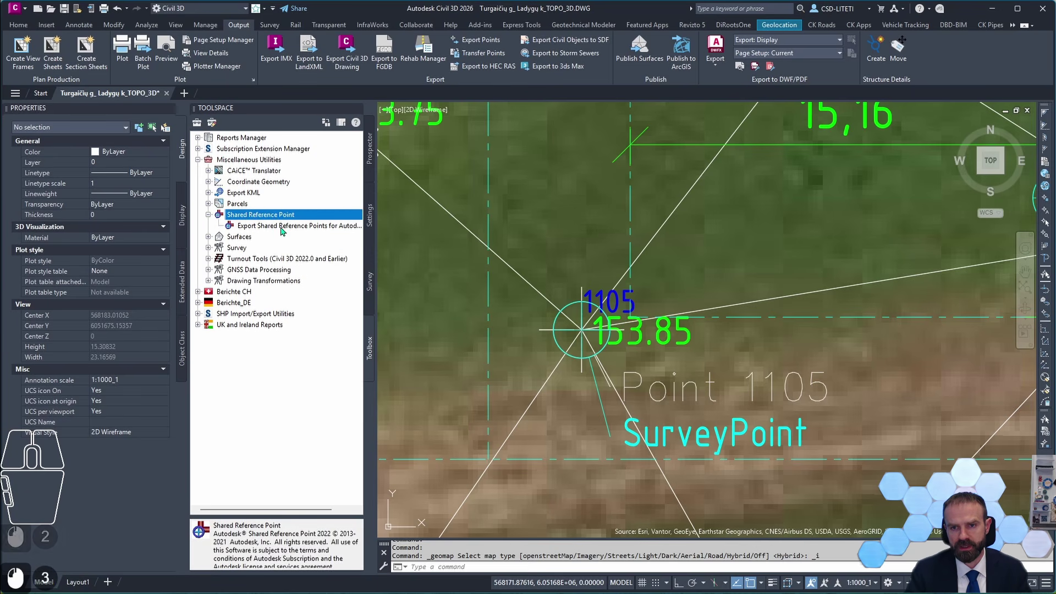
Start exporting shared reference points for Revit, with point 1105 as the origin and the +Y axis straight north using ortho mode
{"action": "double_click", "coordinate": [280, 226]}
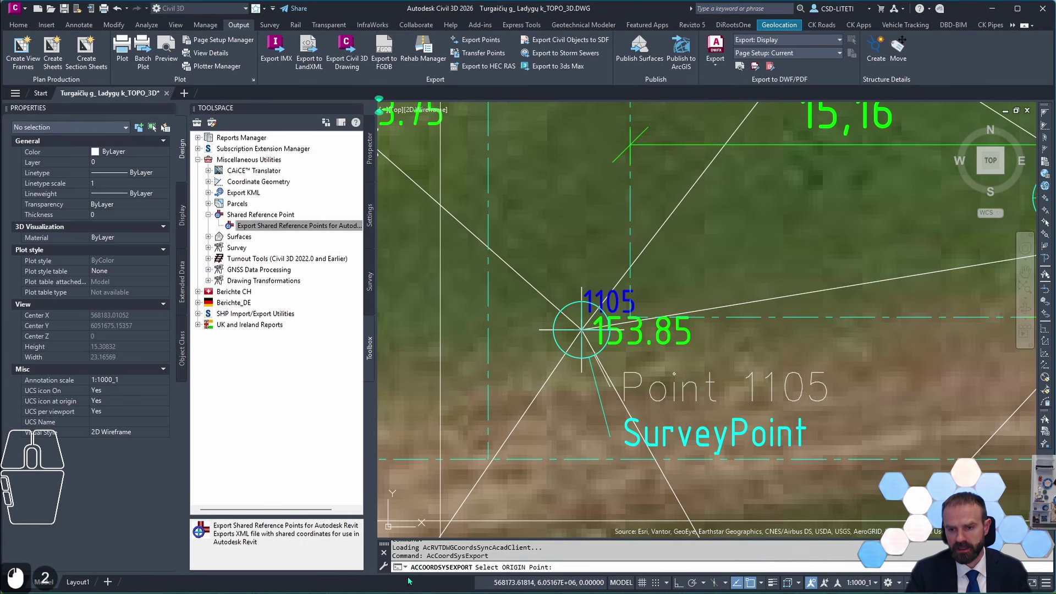
{"action": "left_click", "coordinate": [581, 330]}
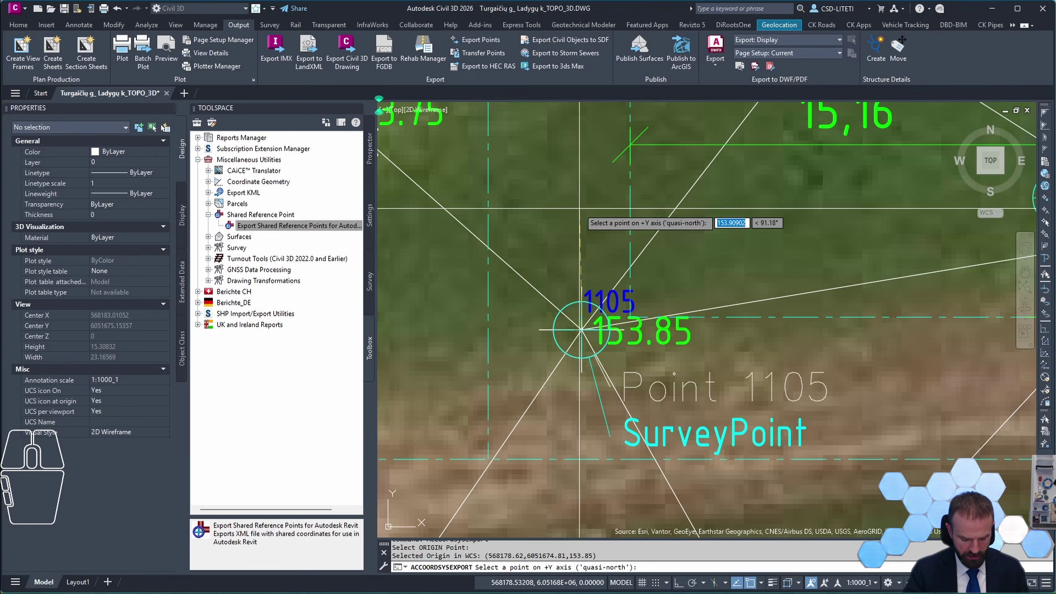
{"action": "key", "text": "F8"}
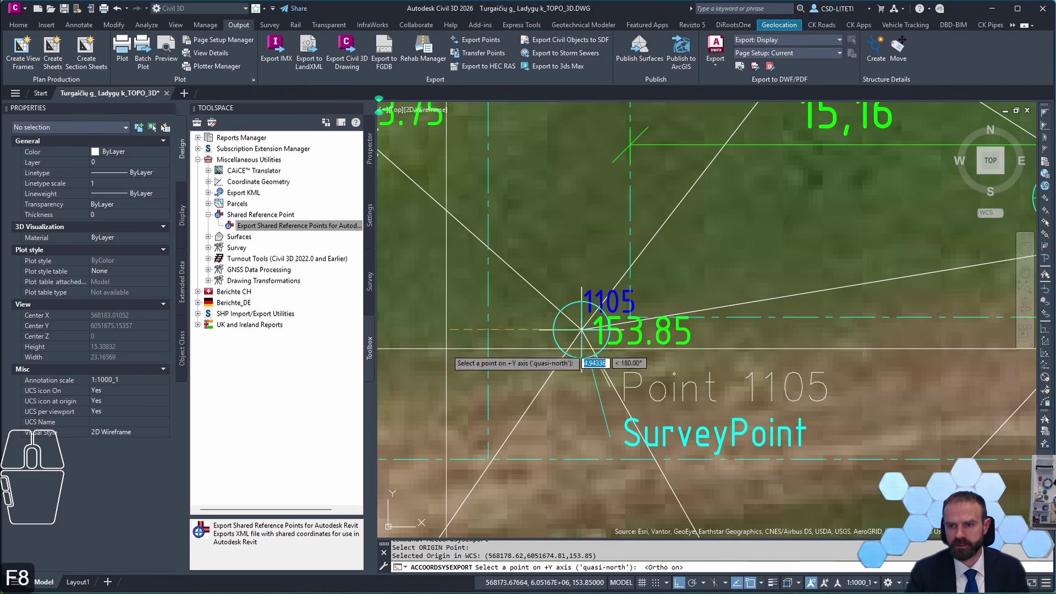
{"action": "left_click", "coordinate": [594, 192]}
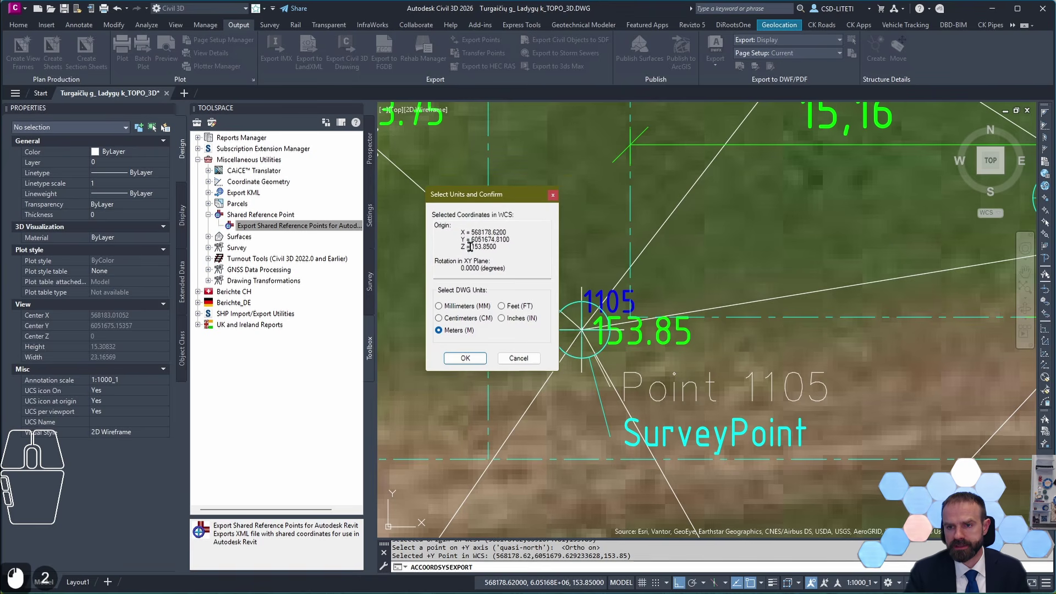
Review the X, Y and Z origin coordinates of the selected reference point before confirming the export
{"action": "left_click_drag", "start_coordinate": [437, 230], "coordinate": [502, 251]}
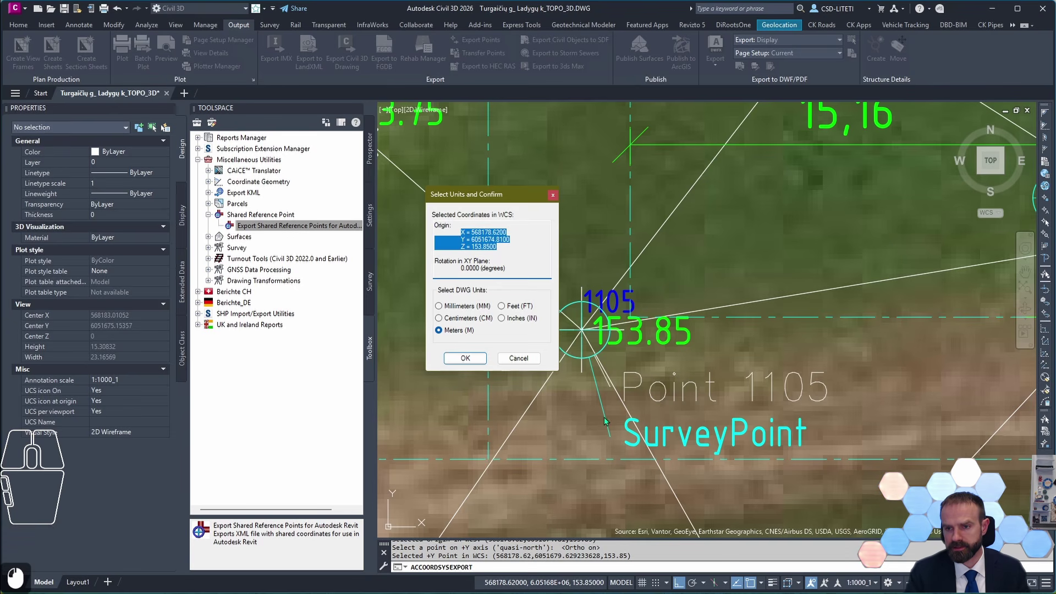
{"action": "left_click", "coordinate": [471, 240]}
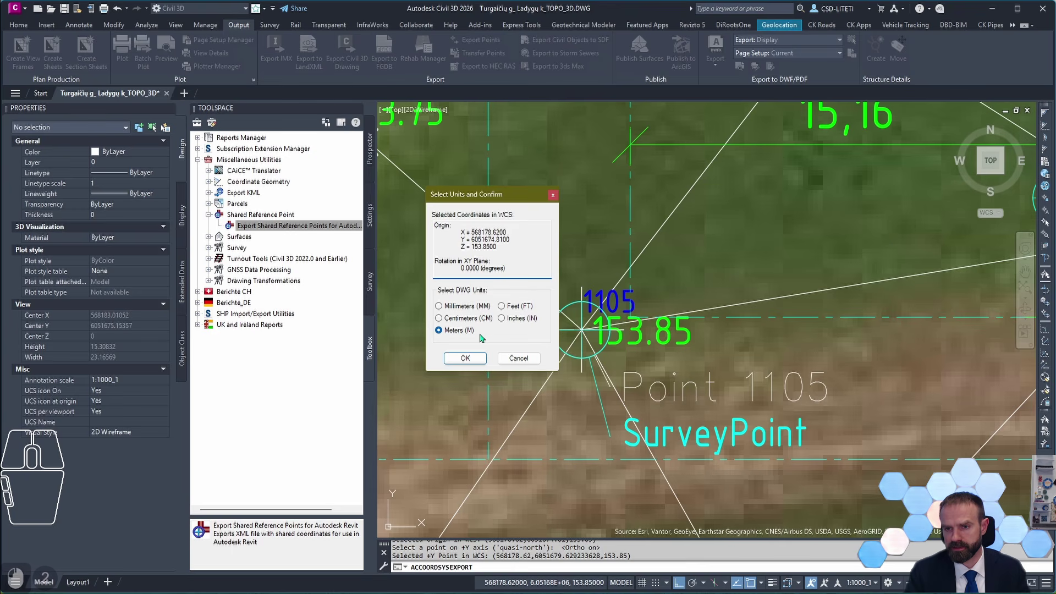
{"action": "left_click_drag", "start_coordinate": [457, 249], "coordinate": [525, 249]}
{"action": "left_click", "coordinate": [456, 236]}
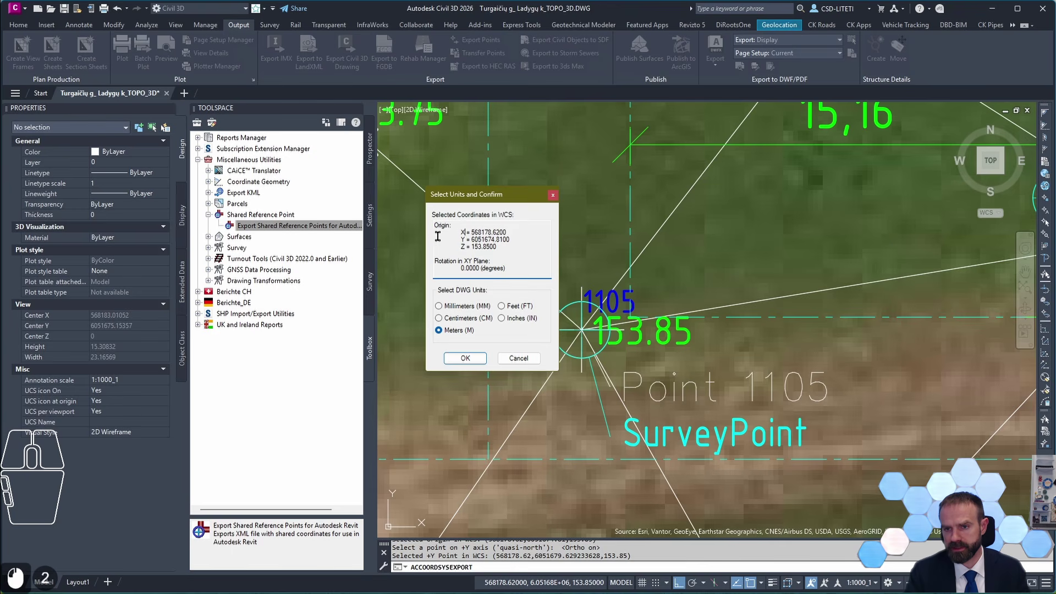
{"action": "left_click_drag", "start_coordinate": [446, 227], "coordinate": [526, 248]}
{"action": "left_click", "coordinate": [484, 254]}
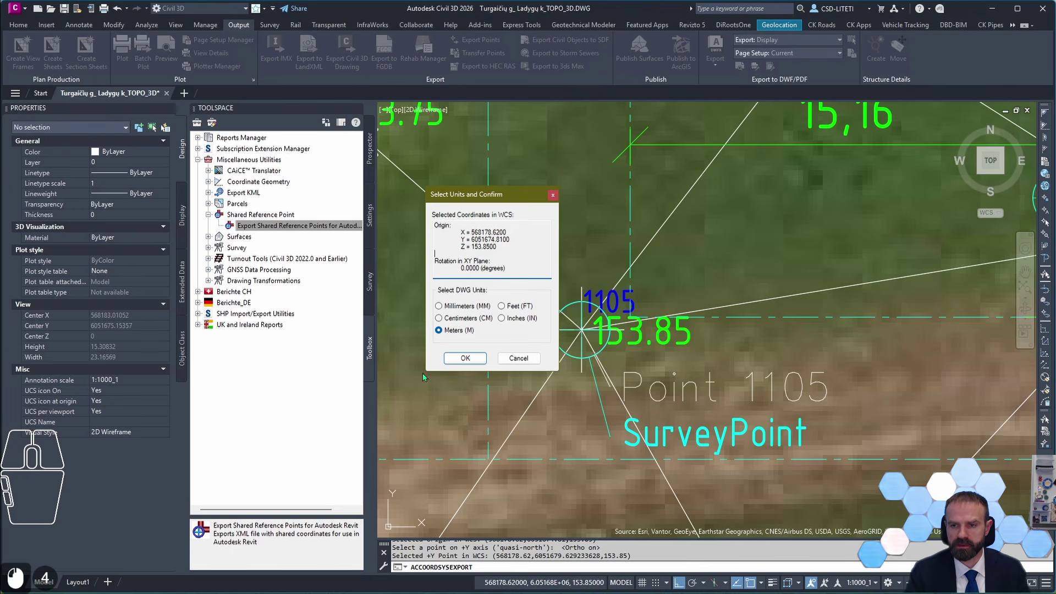
Confirm meters as the drawing units and save the shared reference point as FMIGB24002-2602-SharedRefPnt-SurveyPoint.xml in the 020201-TOPOGRAFIJA-TOPOGRAPHY folder
{"action": "left_click", "coordinate": [465, 359]}
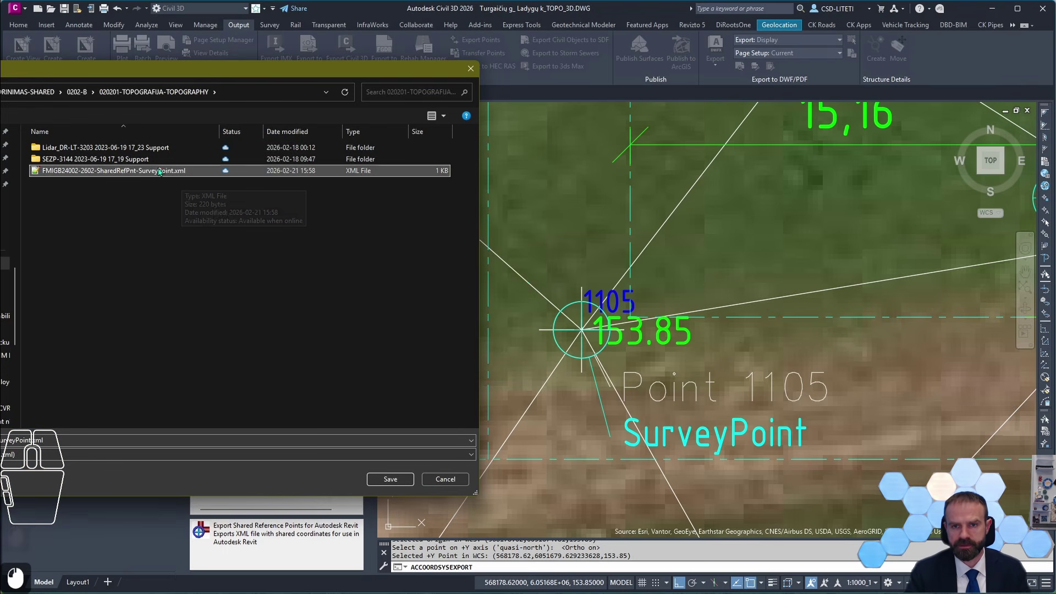
{"action": "left_click", "coordinate": [388, 478]}
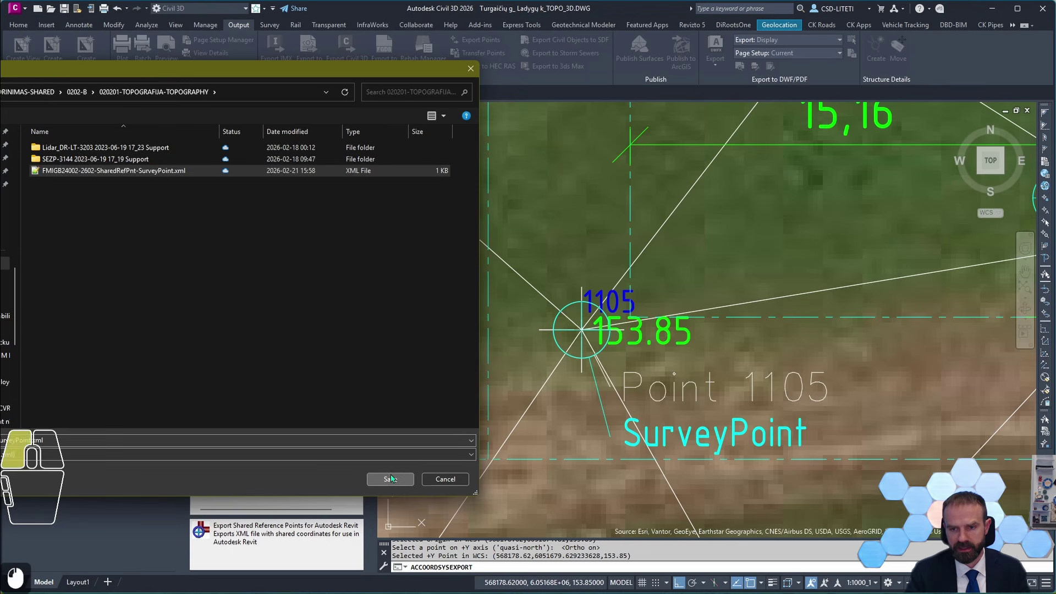
{"action": "left_click", "coordinate": [48, 434]}
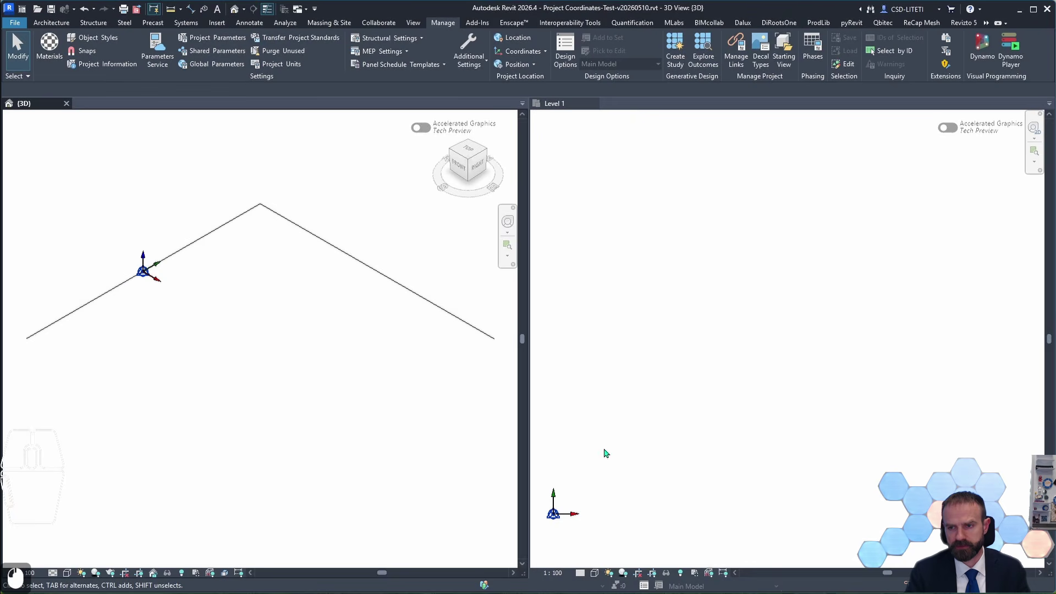
Return to Revit, make the Level 1 floor plan active, and check the project base point's shared coordinates there
{"action": "left_click", "coordinate": [607, 453]}
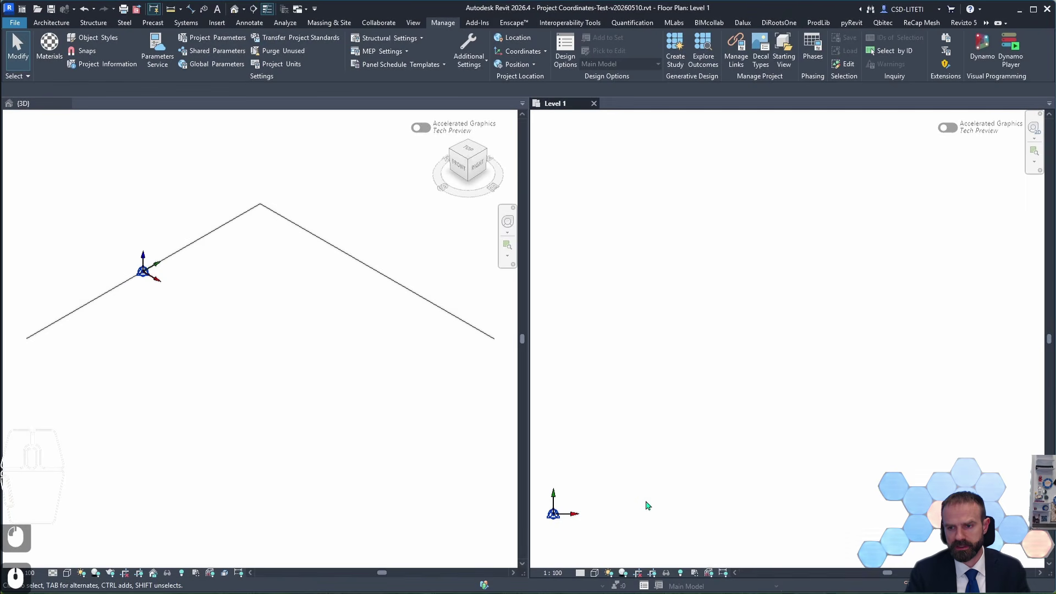
{"action": "left_click", "coordinate": [556, 516]}
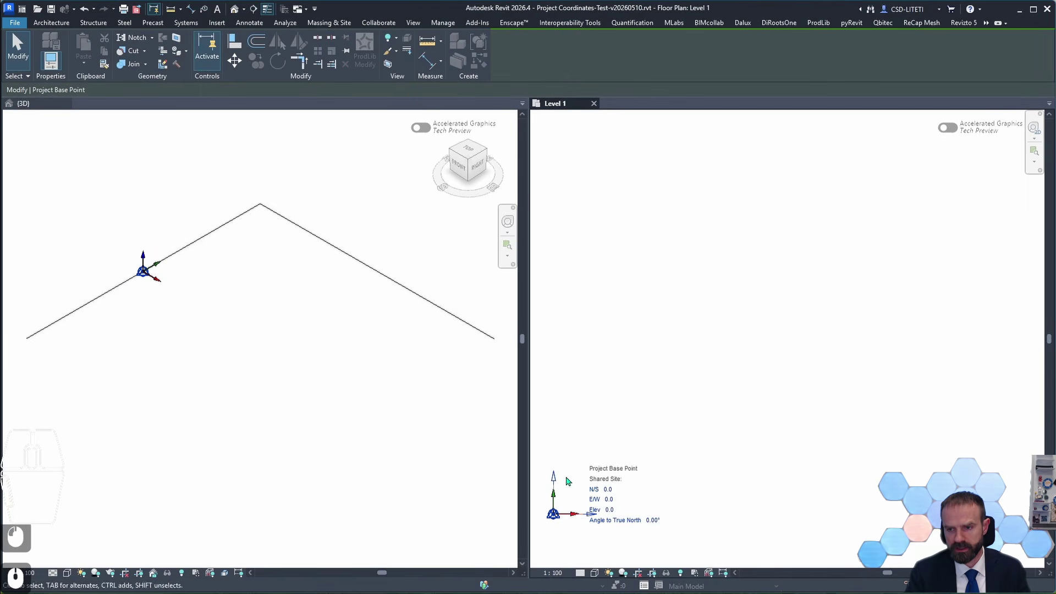
{"action": "key", "text": "Escape"}
{"action": "middle_click", "coordinate": [667, 394]}
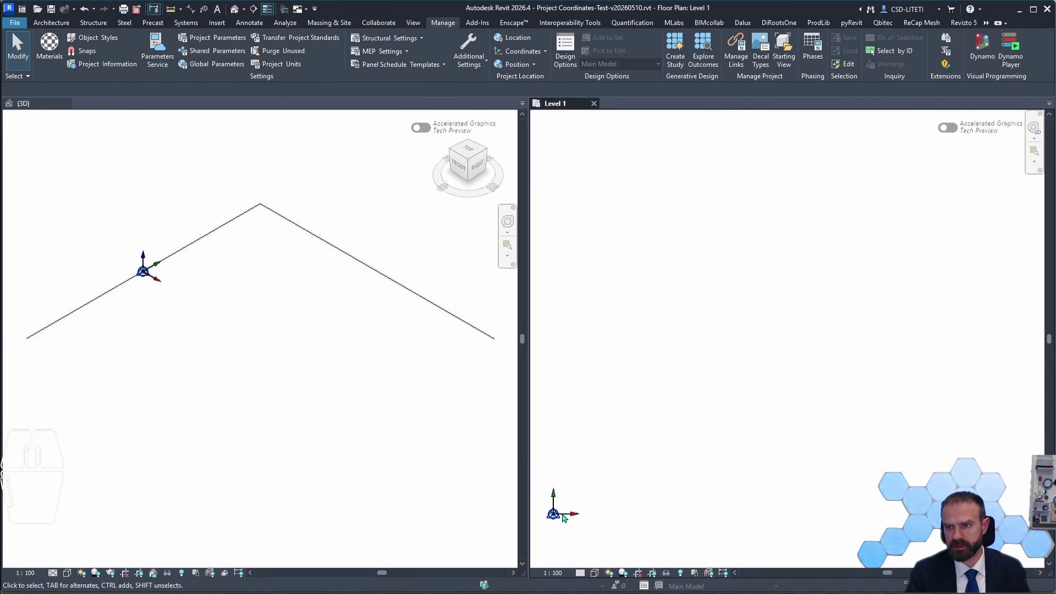
{"action": "left_click", "coordinate": [608, 433]}
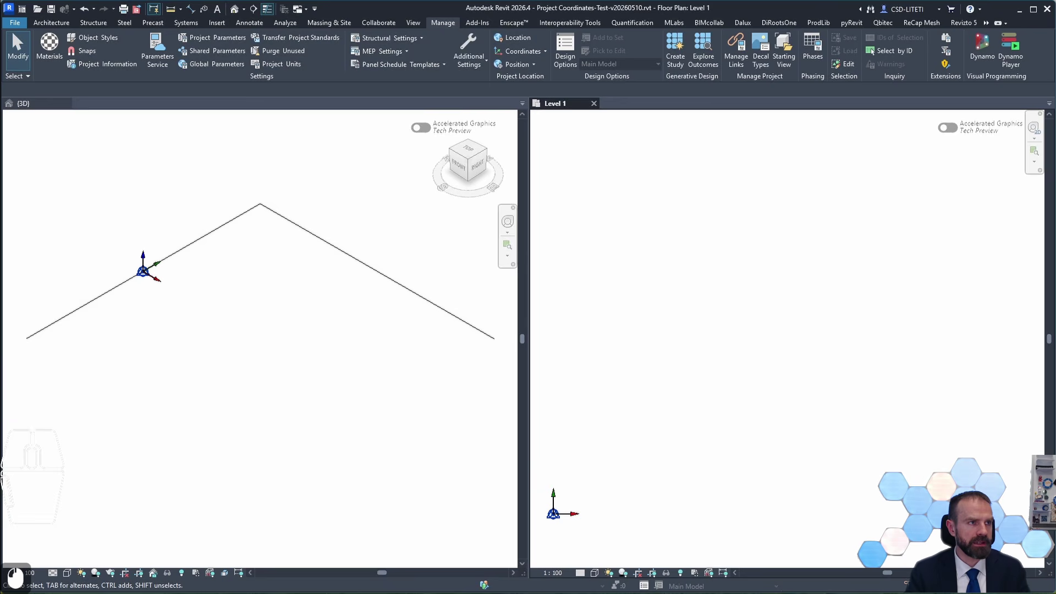
Set the Level 1 floor plan's orientation to True North in its view properties, and clear the properties from the drawing area
{"action": "key", "text": "ctrl+1"}
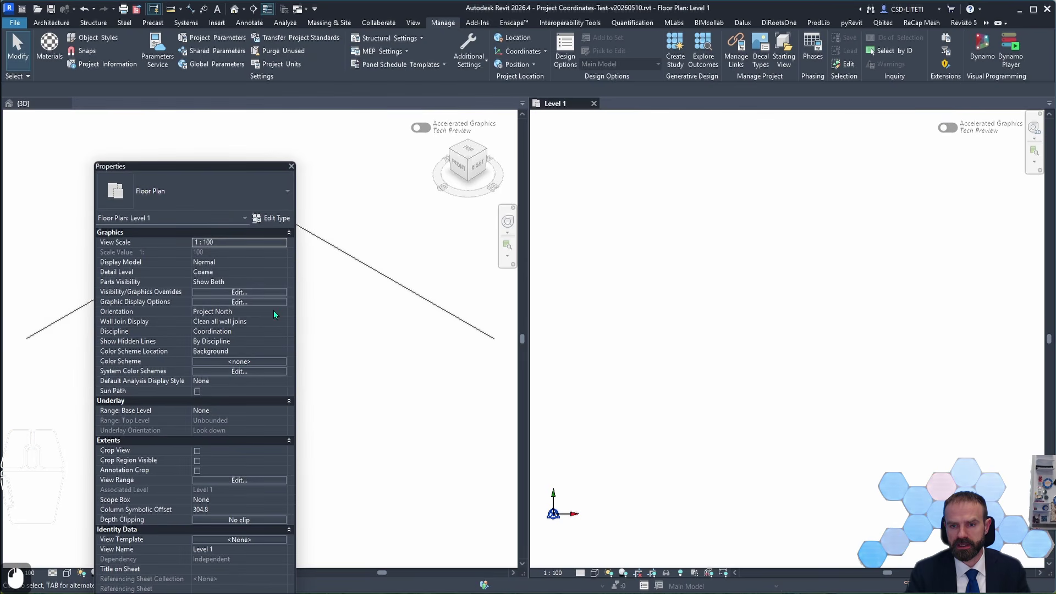
{"action": "left_click", "coordinate": [273, 311]}
{"action": "left_click", "coordinate": [282, 312]}
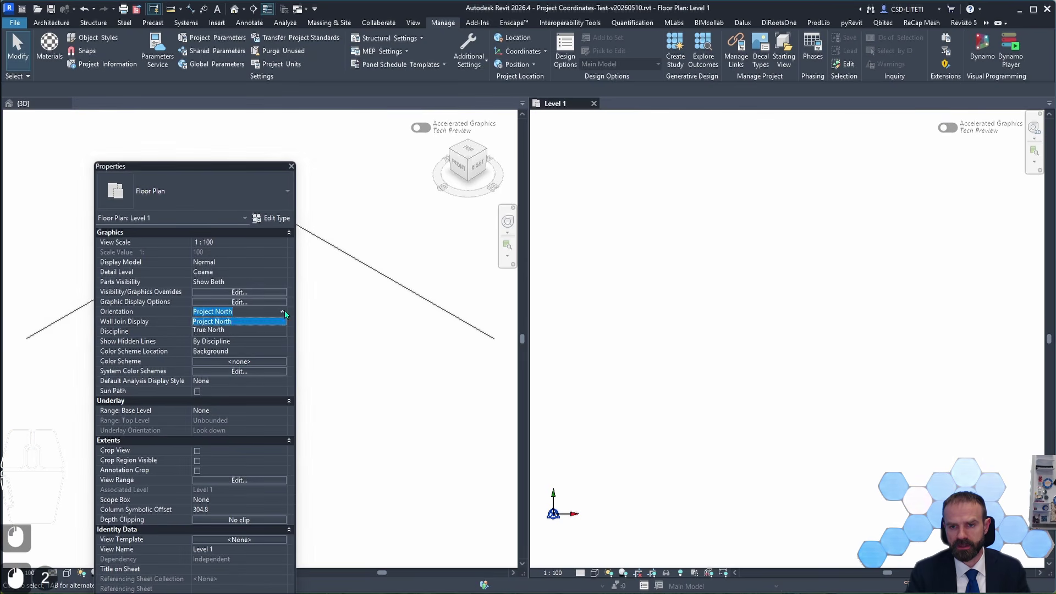
{"action": "left_click", "coordinate": [220, 330]}
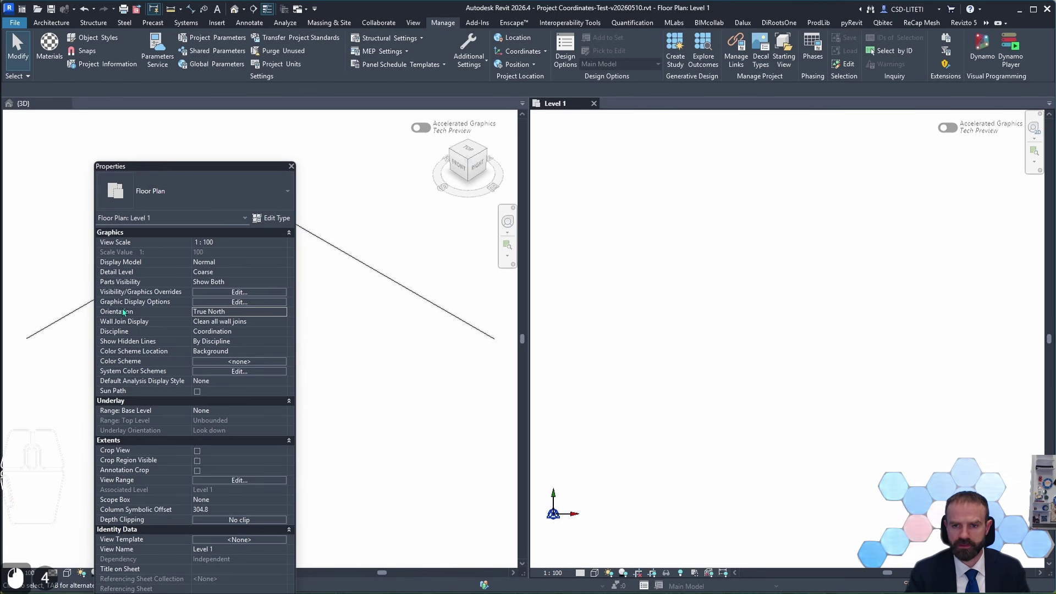
{"action": "left_click_drag", "start_coordinate": [177, 167], "coordinate": [0, 179]}
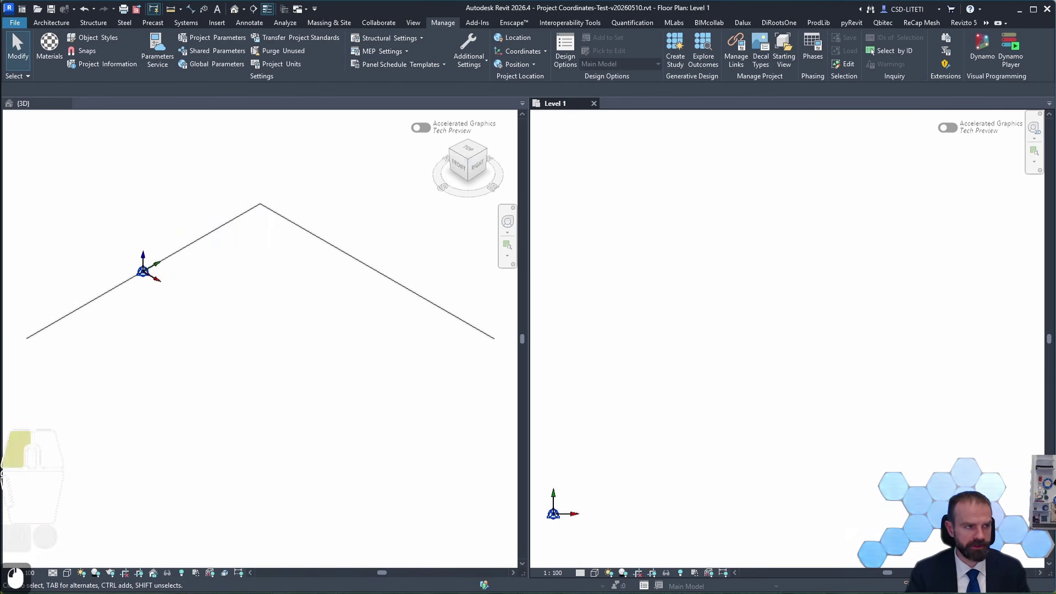
{"action": "left_click", "coordinate": [478, 24]}
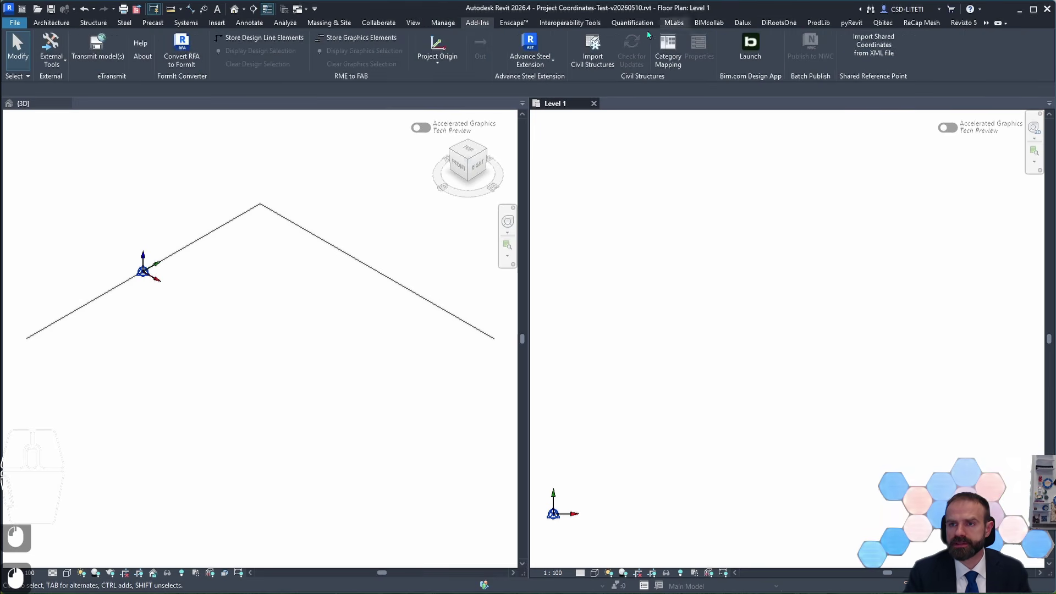
{"action": "left_click", "coordinate": [877, 51]}
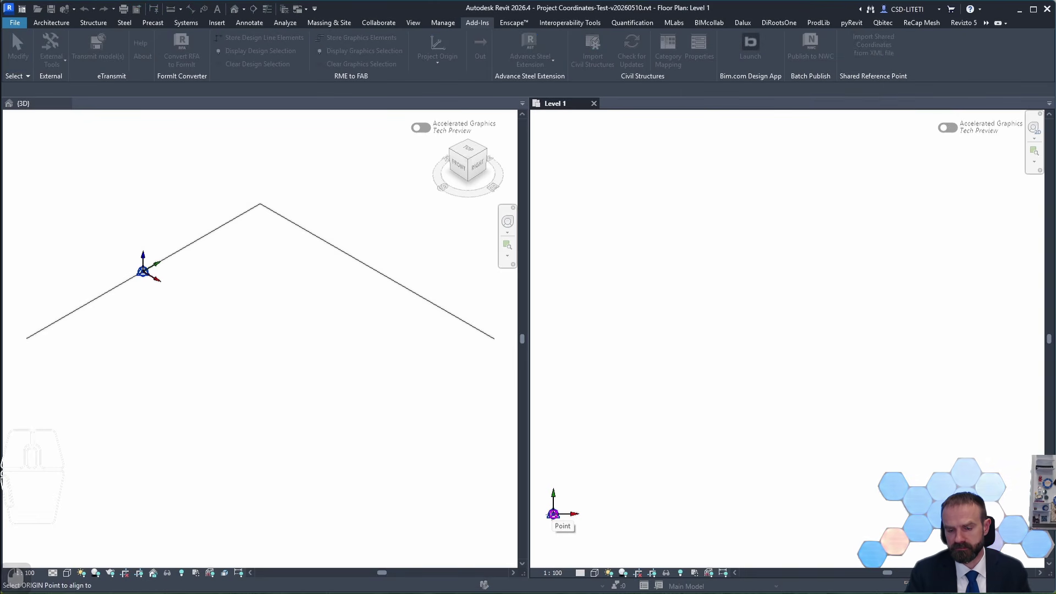
{"action": "left_click", "coordinate": [552, 514]}
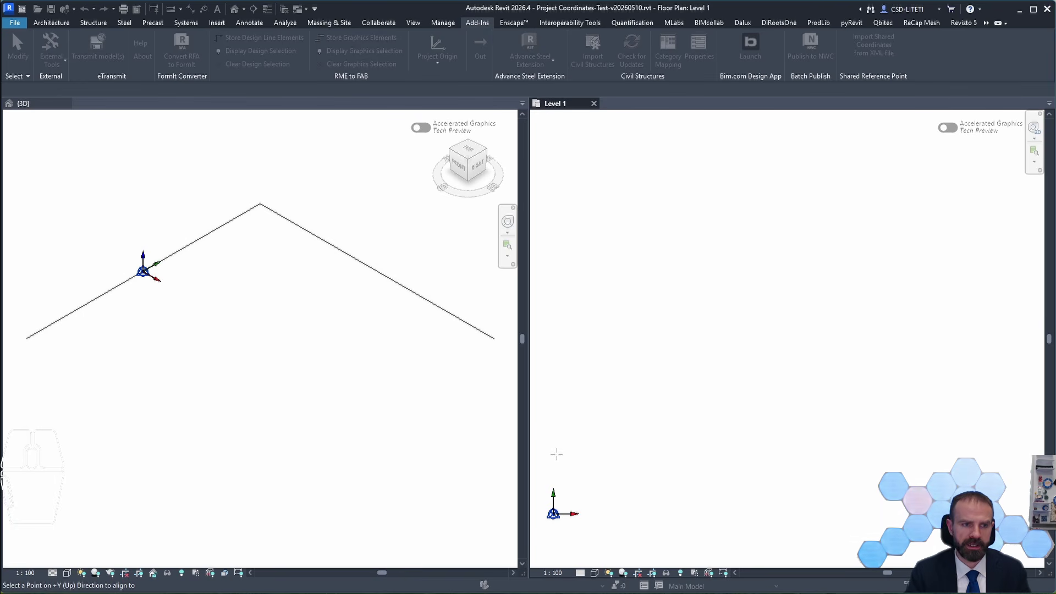
{"action": "key", "text": "Escape"}
{"action": "key", "text": "Escape"}
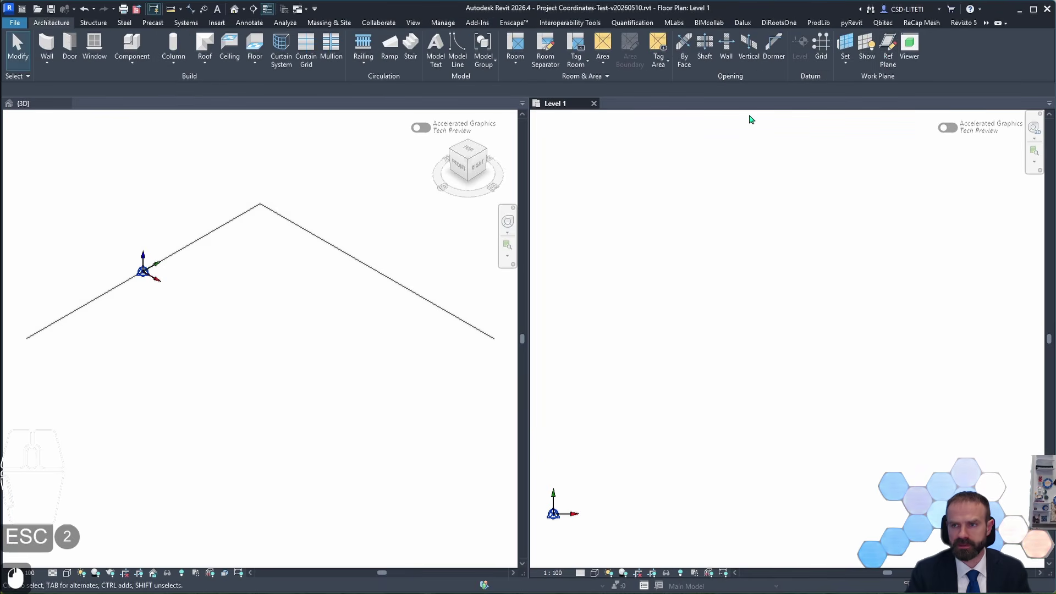
Draw a vertical reference plane going straight up from the project base point in the Level 1 floor plan
{"action": "left_click", "coordinate": [888, 47]}
{"action": "left_click", "coordinate": [553, 513]}
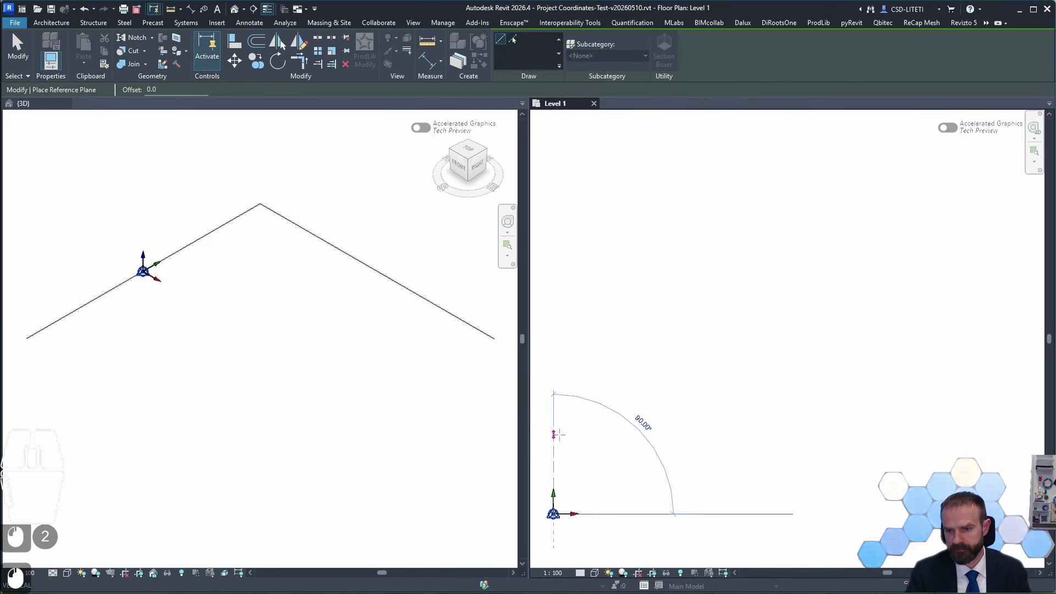
{"action": "left_click", "coordinate": [553, 416]}
{"action": "key", "text": "Escape"}
{"action": "key", "text": "Escape"}
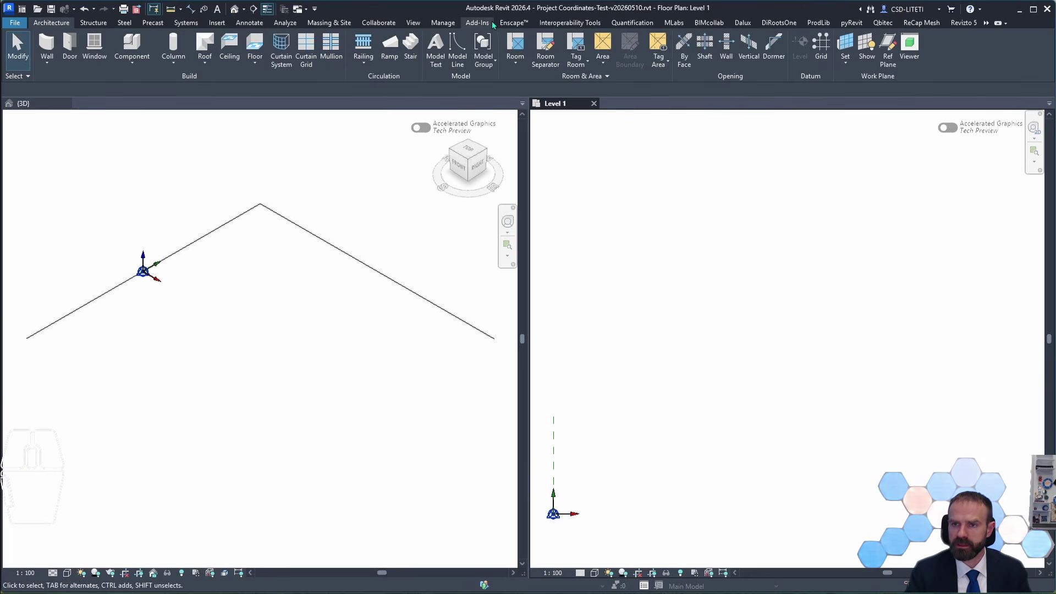
Import shared coordinates from FMIGB24002-2602-SharedRefPnt-SurveyPoint.xml, using the project base point as origin and the reference plane's upper end as +Y direction
{"action": "left_click", "coordinate": [477, 23]}
{"action": "left_click", "coordinate": [876, 53]}
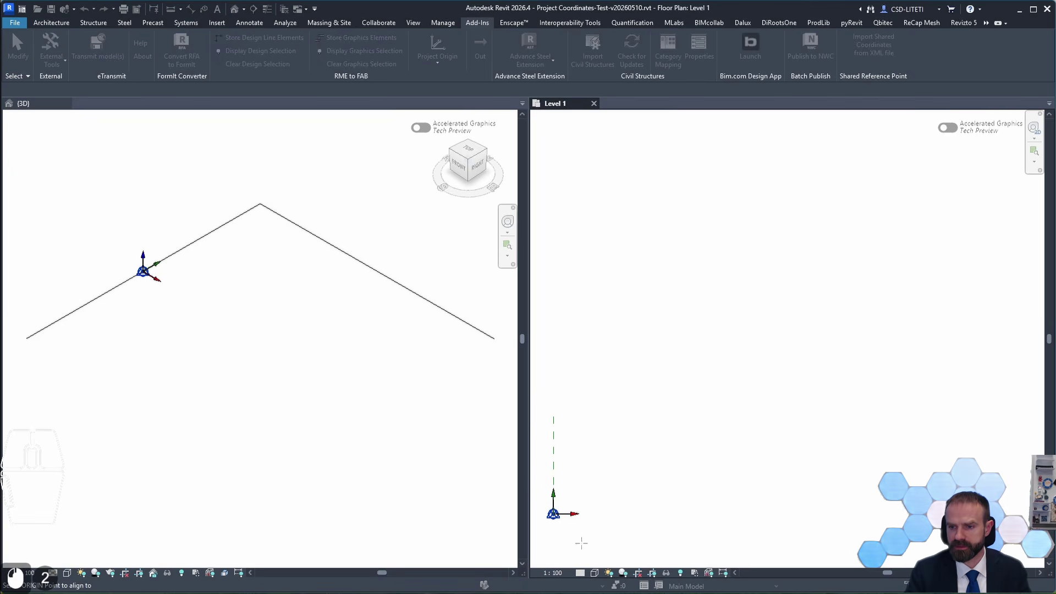
{"action": "left_click", "coordinate": [553, 514]}
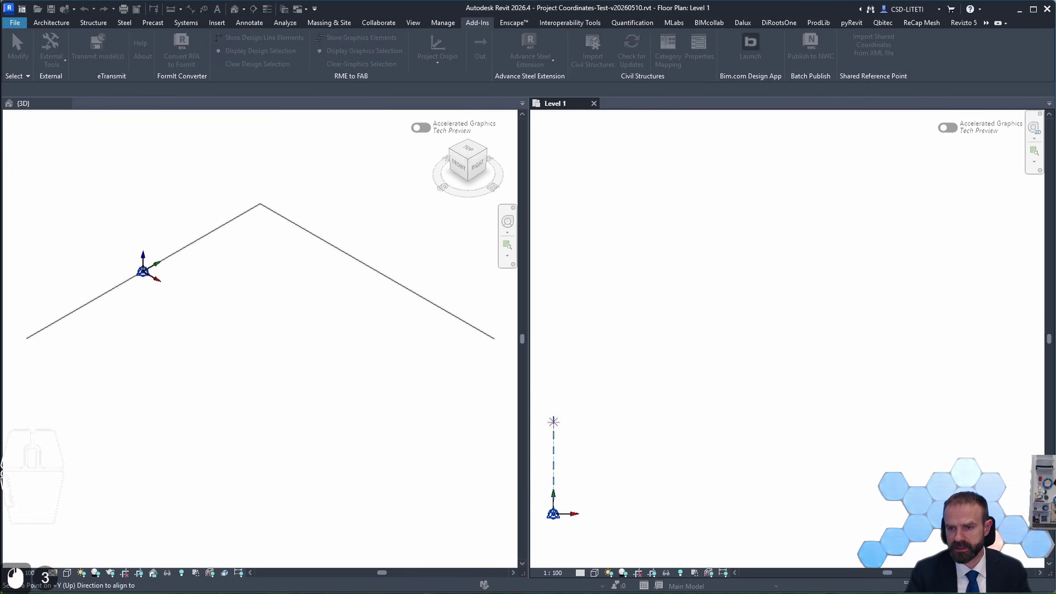
{"action": "left_click", "coordinate": [553, 422]}
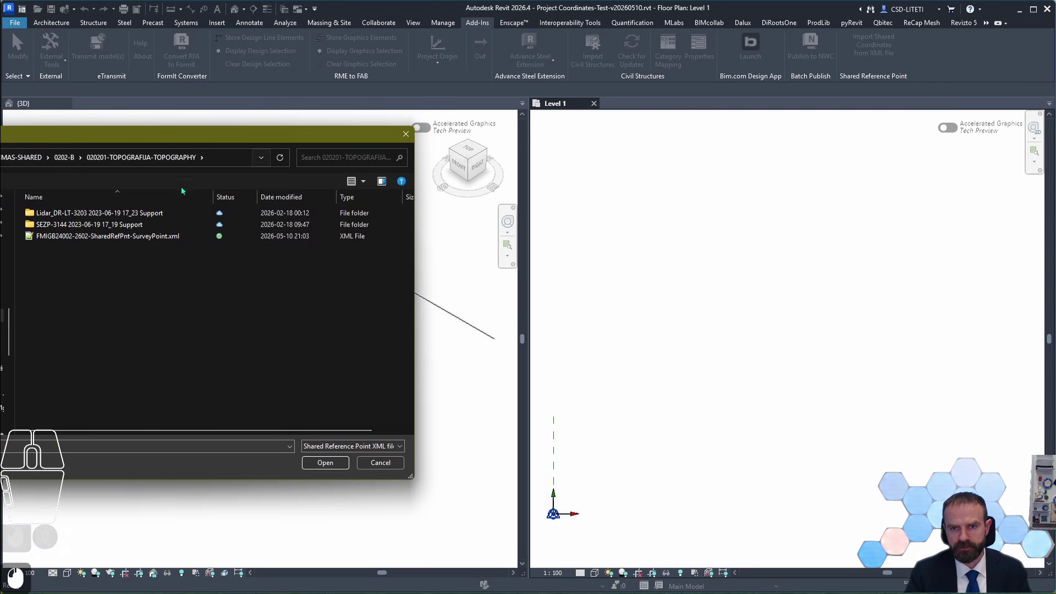
{"action": "left_click", "coordinate": [157, 238]}
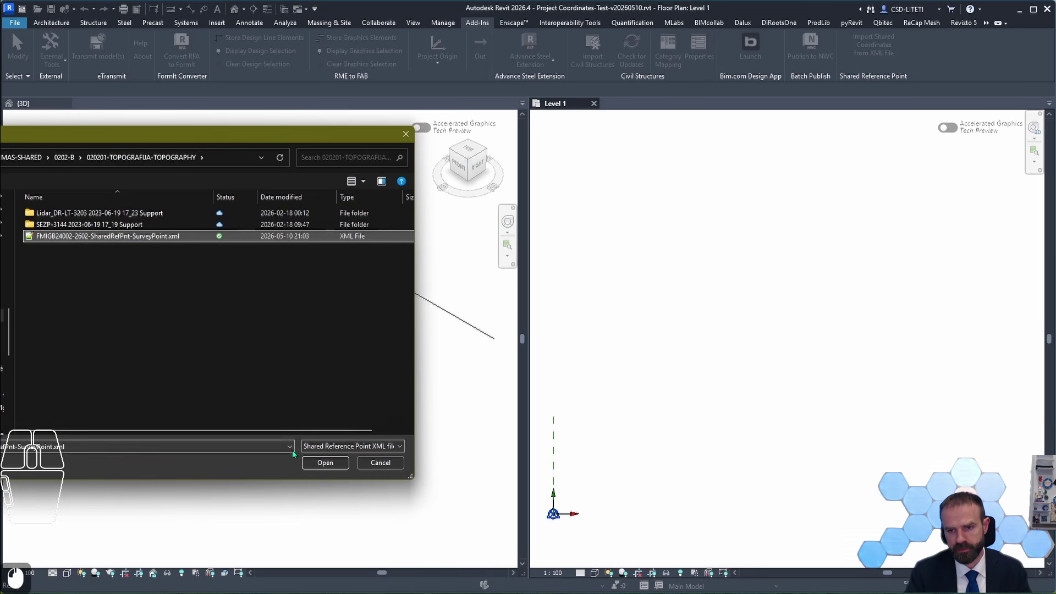
{"action": "left_click", "coordinate": [316, 464]}
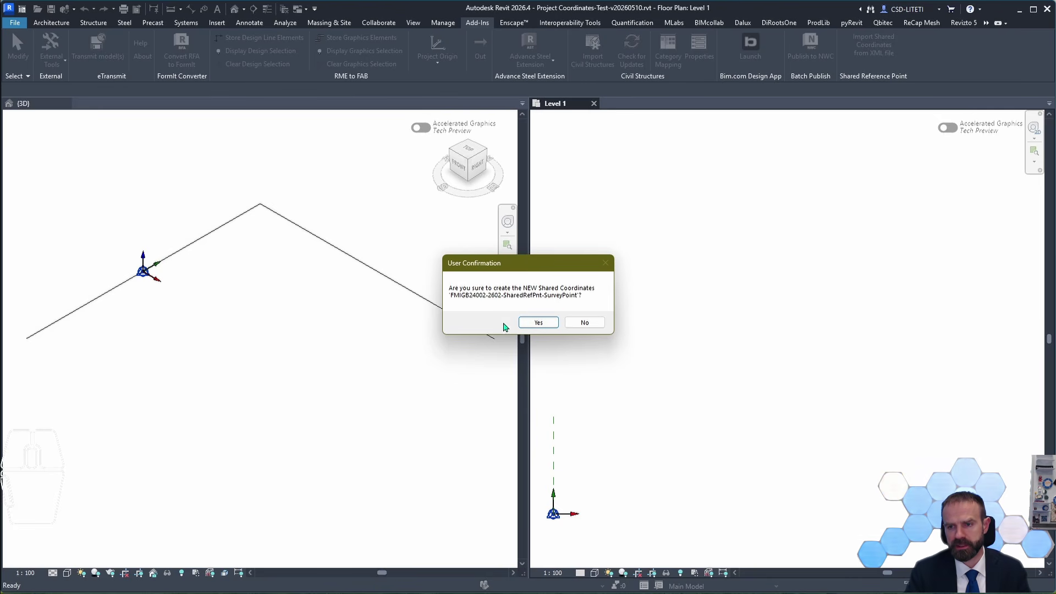
{"action": "left_click", "coordinate": [529, 323]}
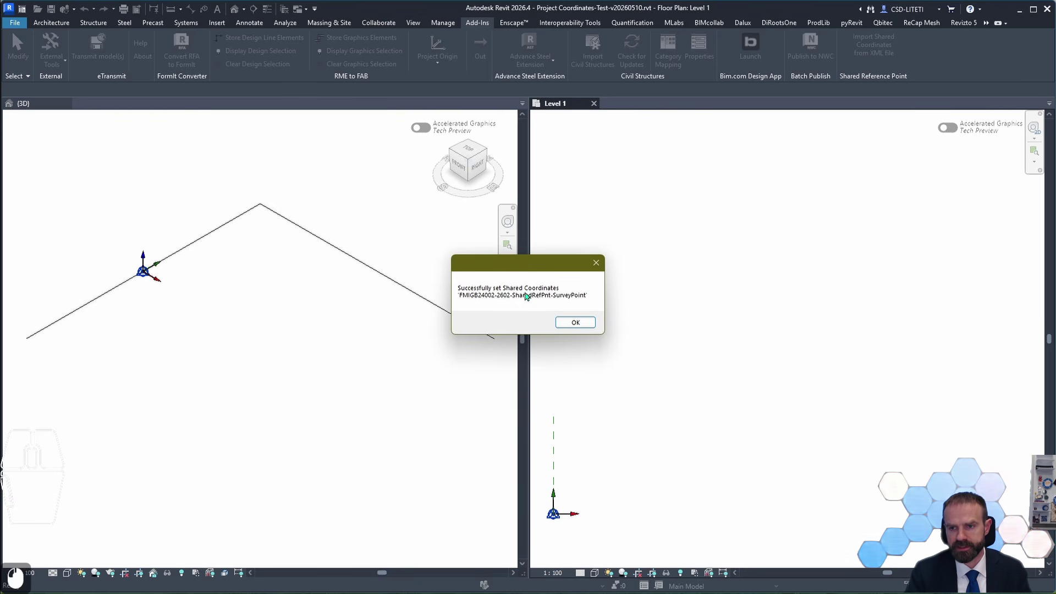
{"action": "left_click", "coordinate": [575, 322]}
Check the project base point's coordinates and make FMIGB24002-2602-SharedRefPnt-SurveyPoint the project's current site
{"action": "left_click", "coordinate": [564, 506]}
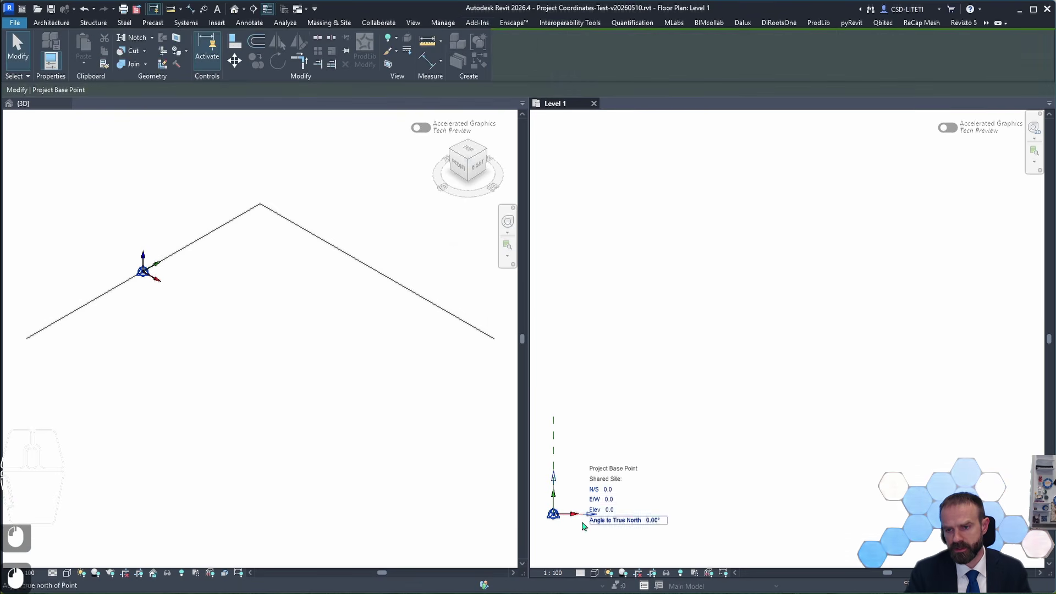
{"action": "left_click", "coordinate": [649, 443]}
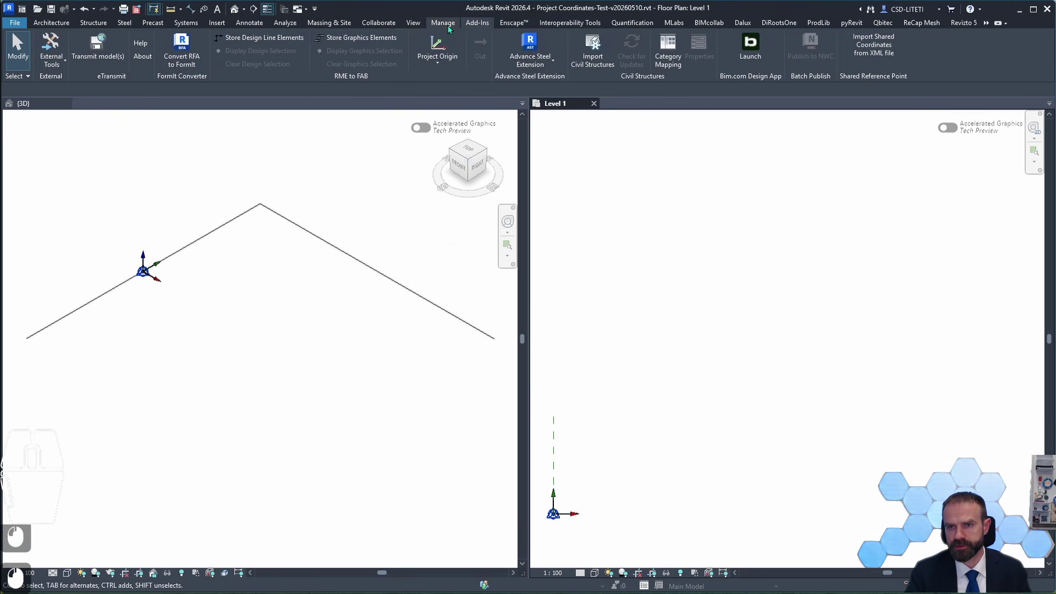
{"action": "left_click", "coordinate": [446, 24]}
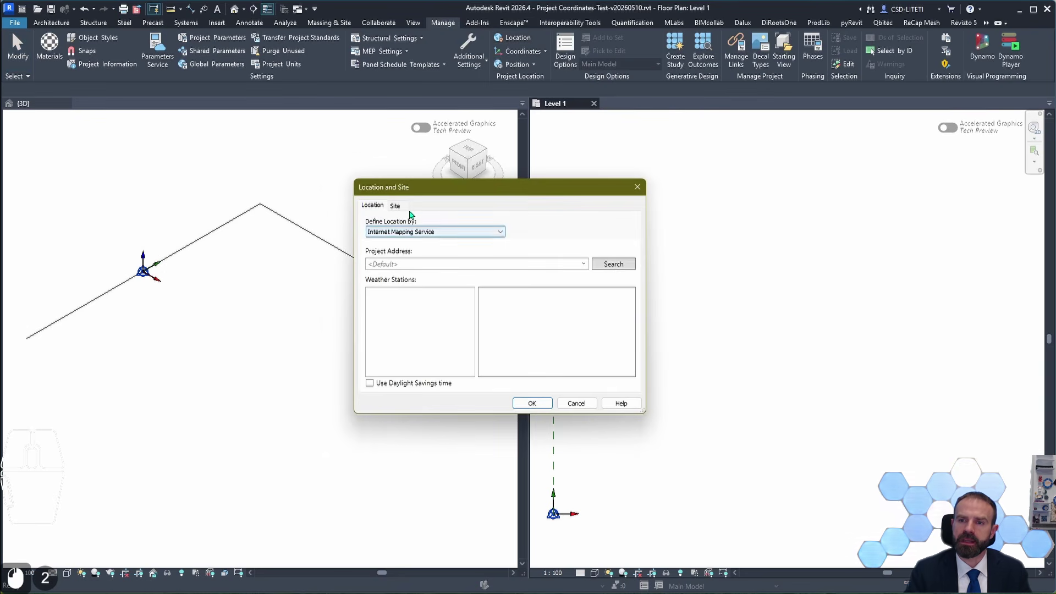
{"action": "left_click", "coordinate": [395, 205]}
{"action": "left_click", "coordinate": [397, 263]}
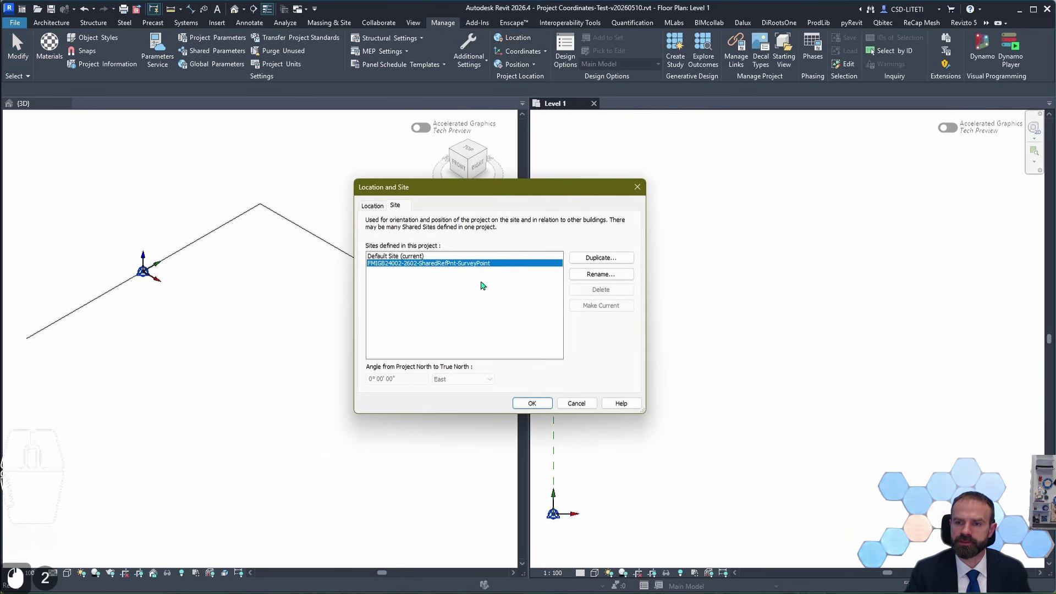
{"action": "left_click", "coordinate": [611, 306]}
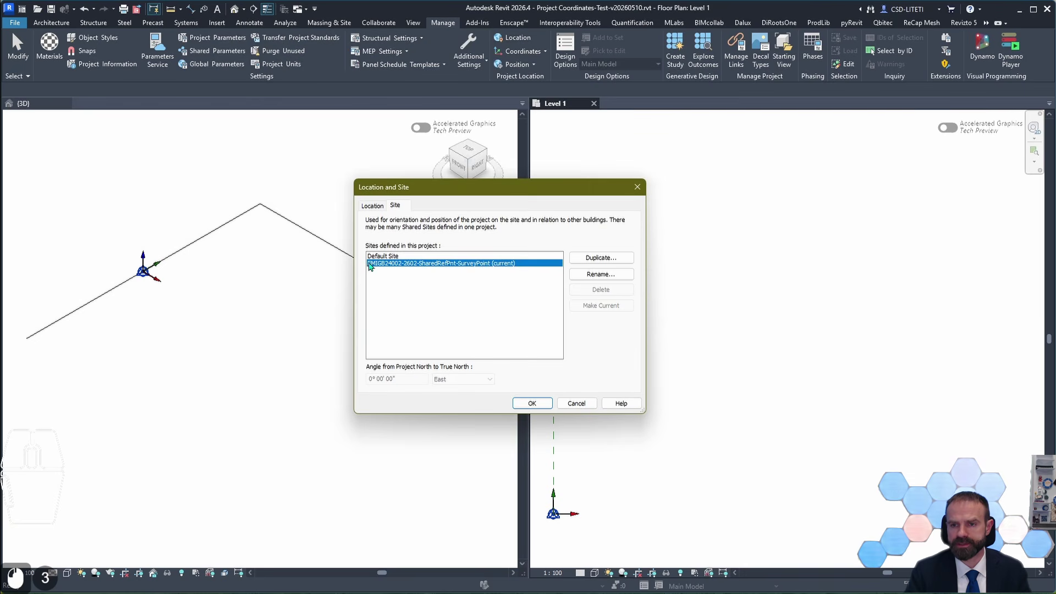
{"action": "left_click", "coordinate": [532, 403]}
Check the project base point's shared coordinates under the current site and save the project
{"action": "left_click", "coordinate": [553, 515]}
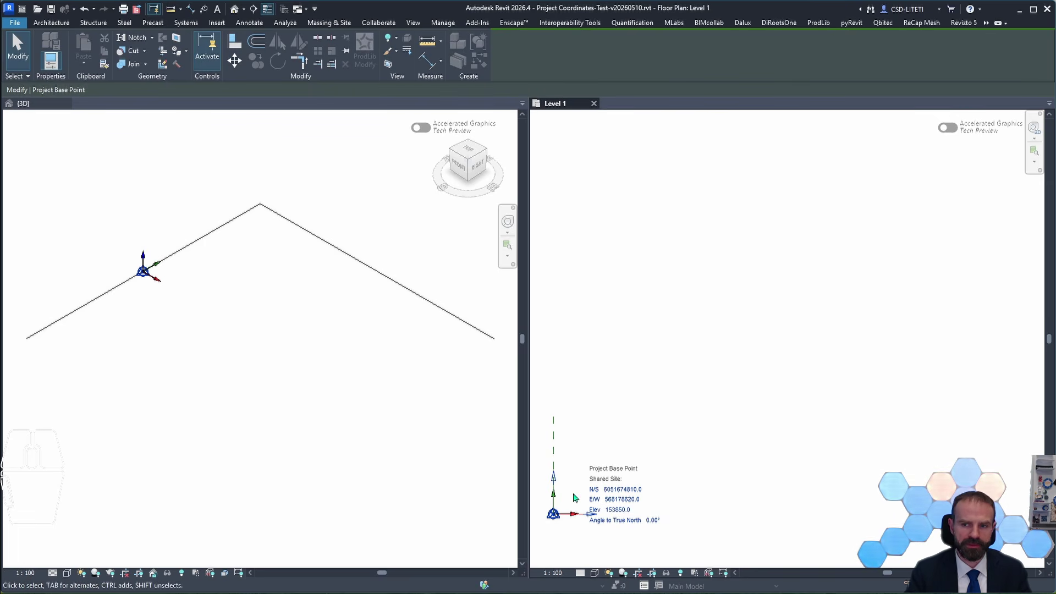
{"action": "left_click", "coordinate": [705, 384]}
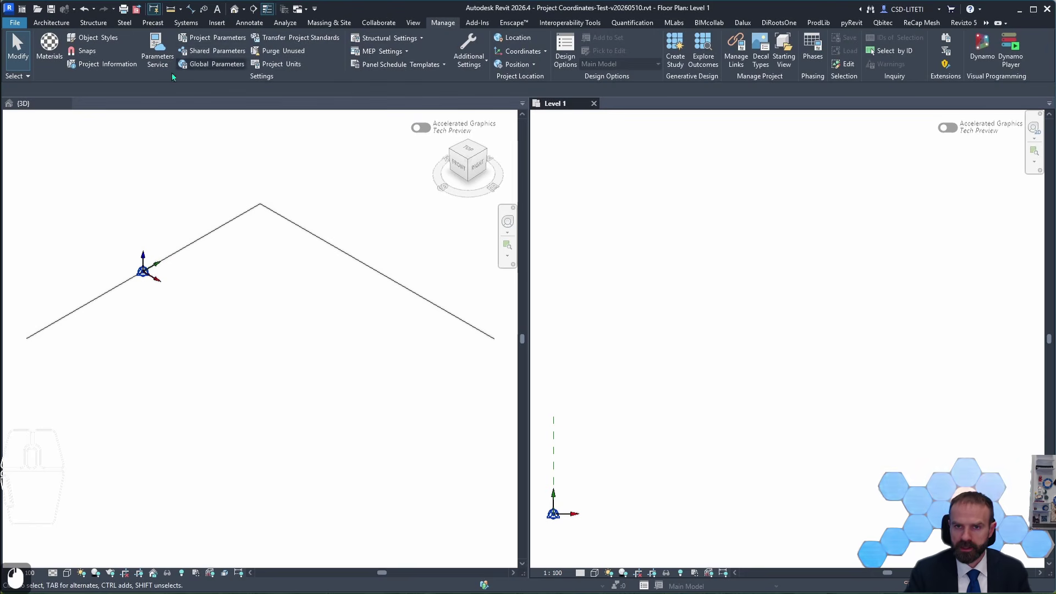
{"action": "left_click", "coordinate": [51, 8]}
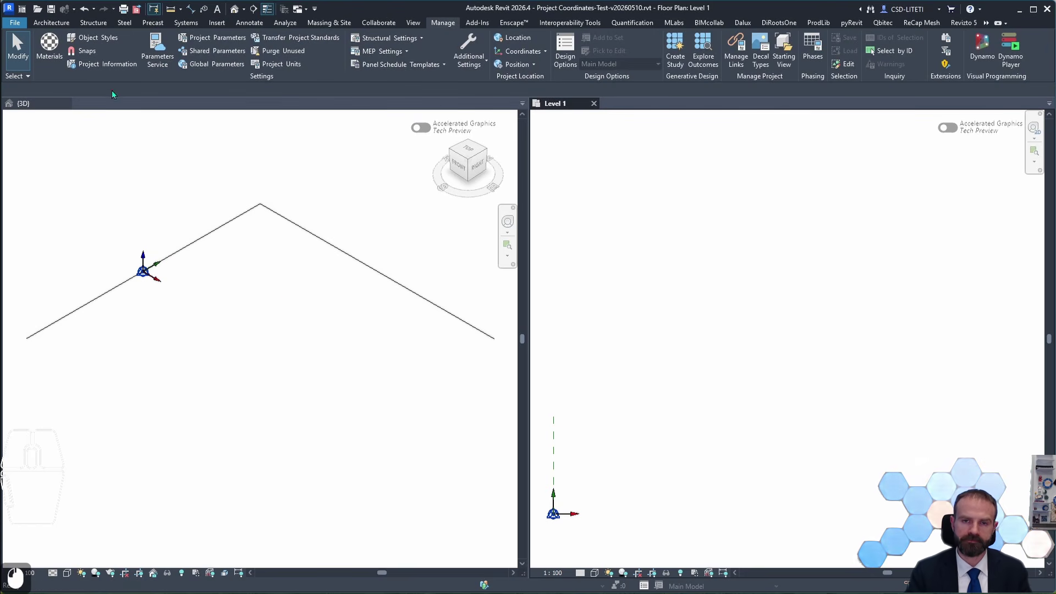
Start a CAD link of Turgaičių g_ Ladygų k_TOPO_3D.DWG from the 020201-TOPOGRAFIJA-TOPOGRAPHY folder with Orient to View turned off
{"action": "left_click", "coordinate": [216, 23]}
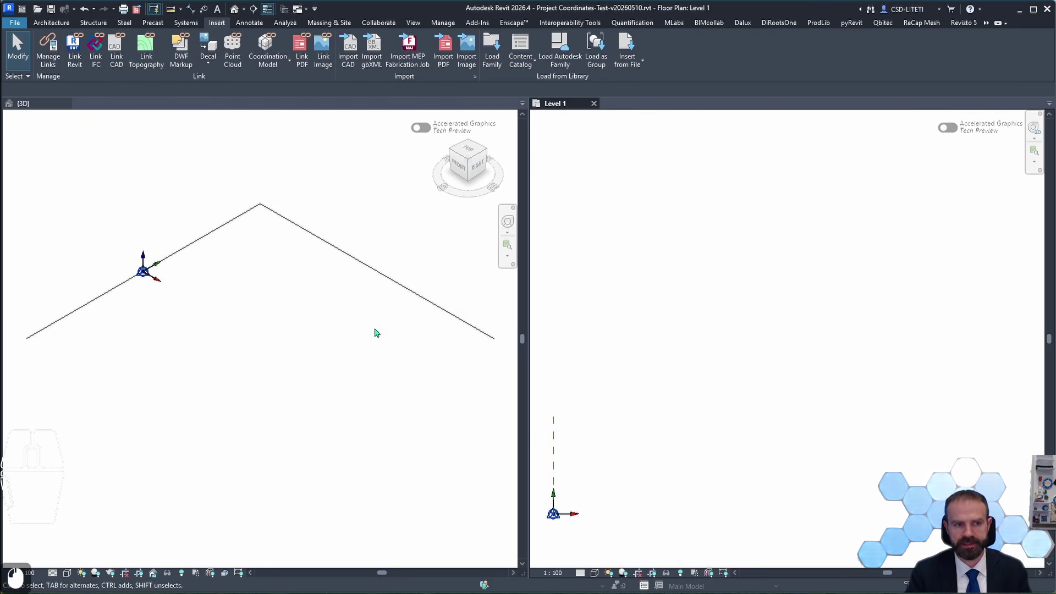
{"action": "left_click", "coordinate": [116, 52]}
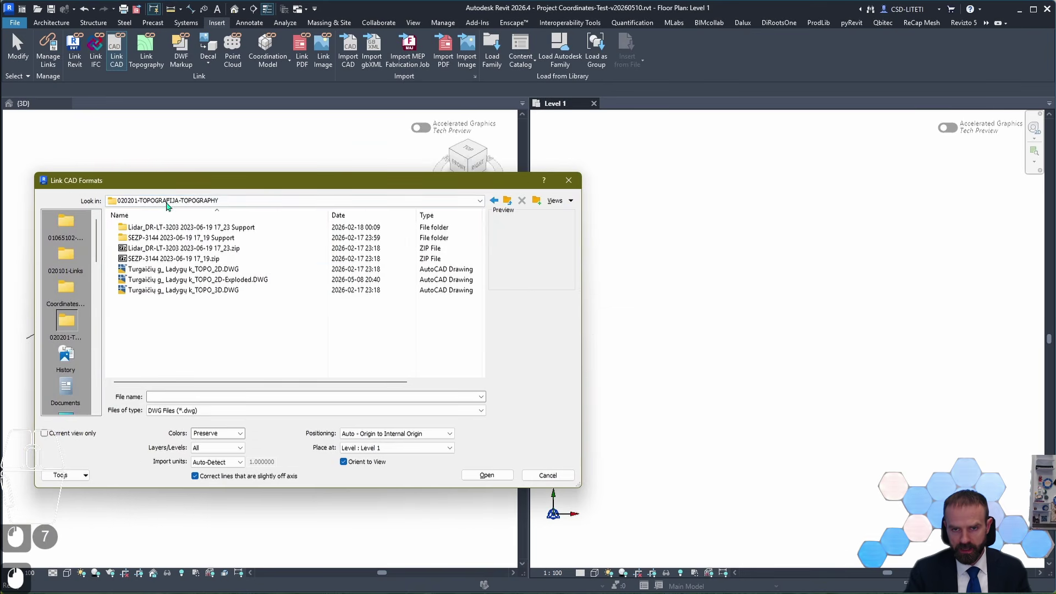
{"action": "left_click", "coordinate": [192, 290]}
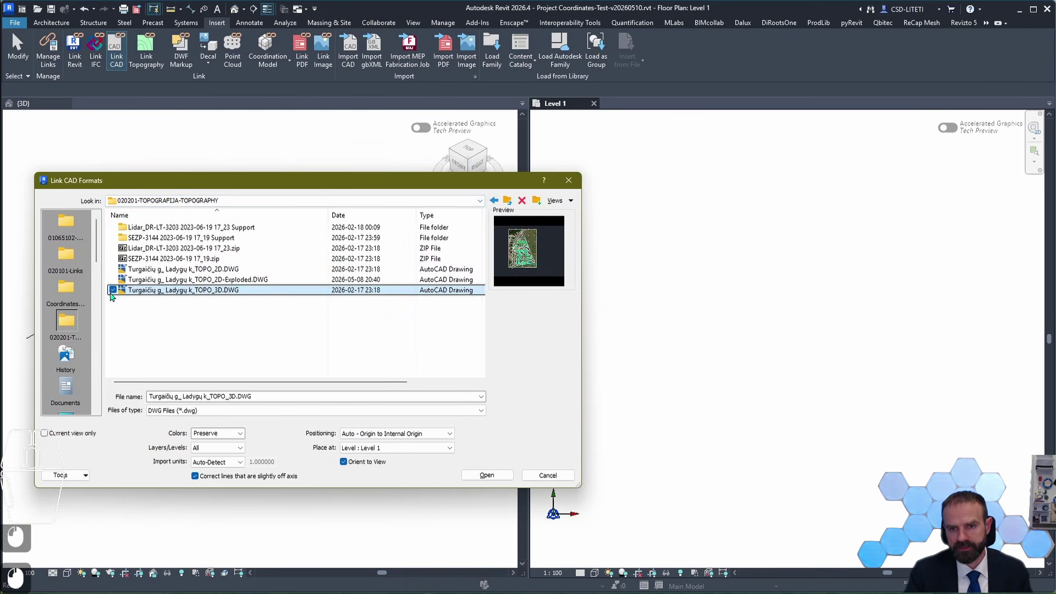
{"action": "left_click", "coordinate": [352, 462]}
{"action": "left_click", "coordinate": [447, 432]}
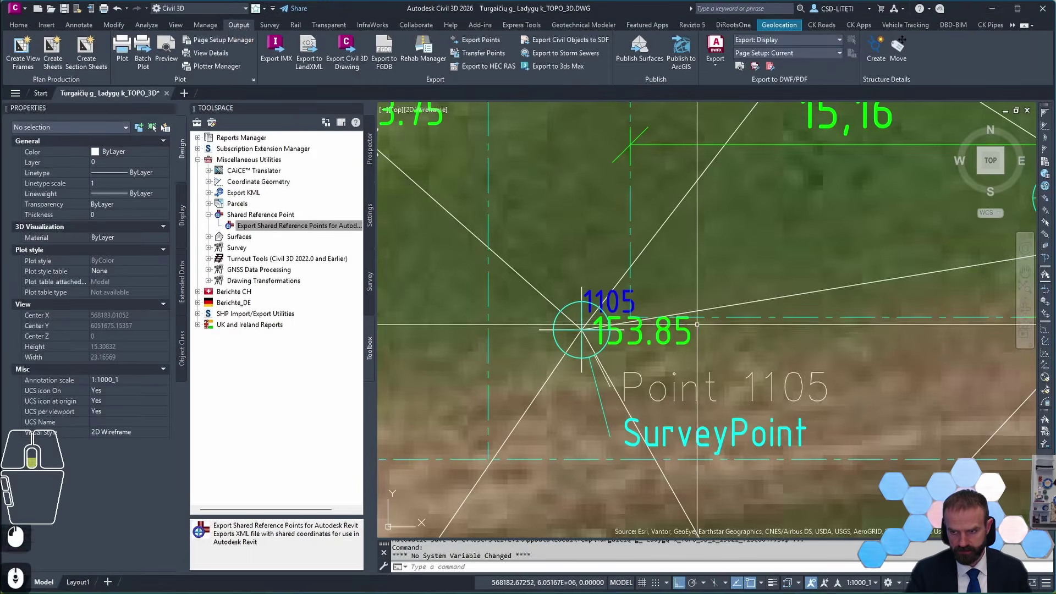
Switch to the survey drawing in Civil 3D and turn off its online map background
{"action": "scroll", "coordinate": [733, 284], "scroll_direction": "down", "scroll_amount": 7}
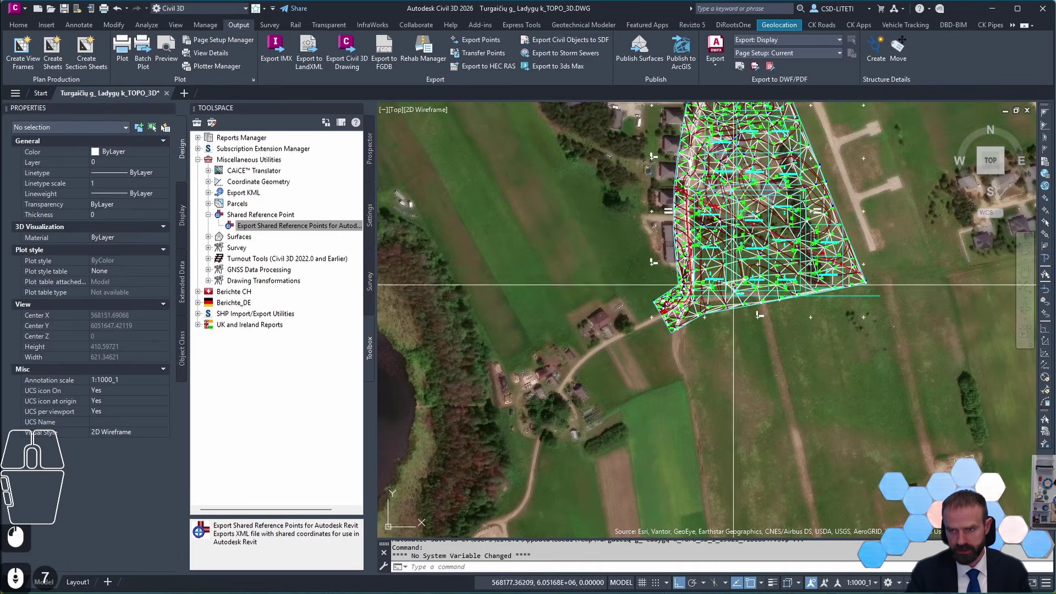
{"action": "left_click", "coordinate": [779, 25]}
{"action": "left_click", "coordinate": [160, 55]}
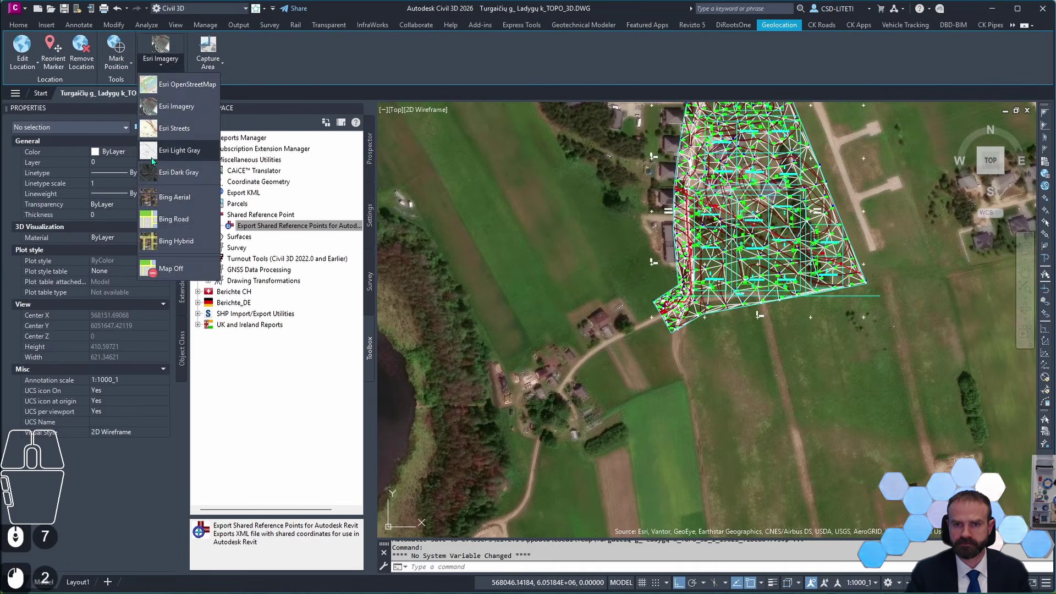
{"action": "left_click", "coordinate": [171, 269]}
Examine how far the survey lies from the drawing's world origin, and inspect the position coordinates of the SurveyPoint marker
{"action": "scroll", "coordinate": [774, 181], "scroll_direction": "down", "scroll_amount": 12}
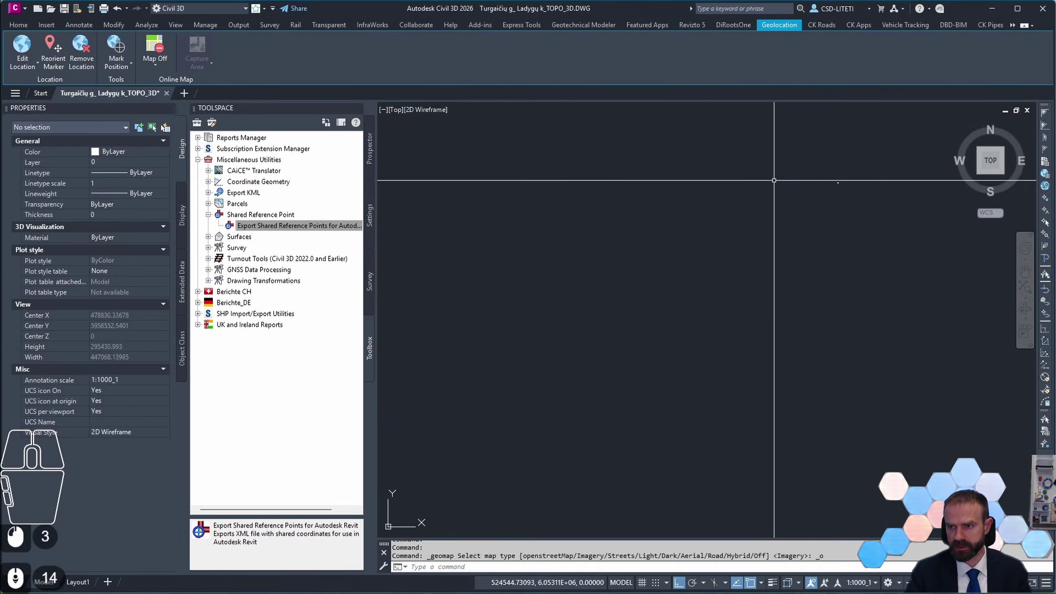
{"action": "scroll", "coordinate": [774, 181], "scroll_direction": "down", "scroll_amount": 10}
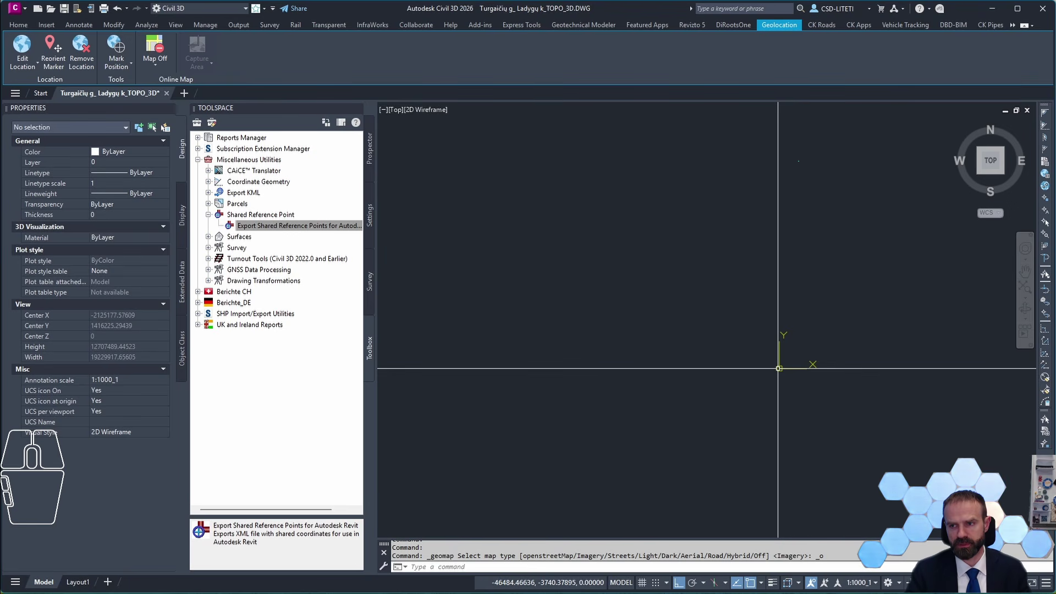
{"action": "scroll", "coordinate": [809, 146], "scroll_direction": "up", "scroll_amount": 7}
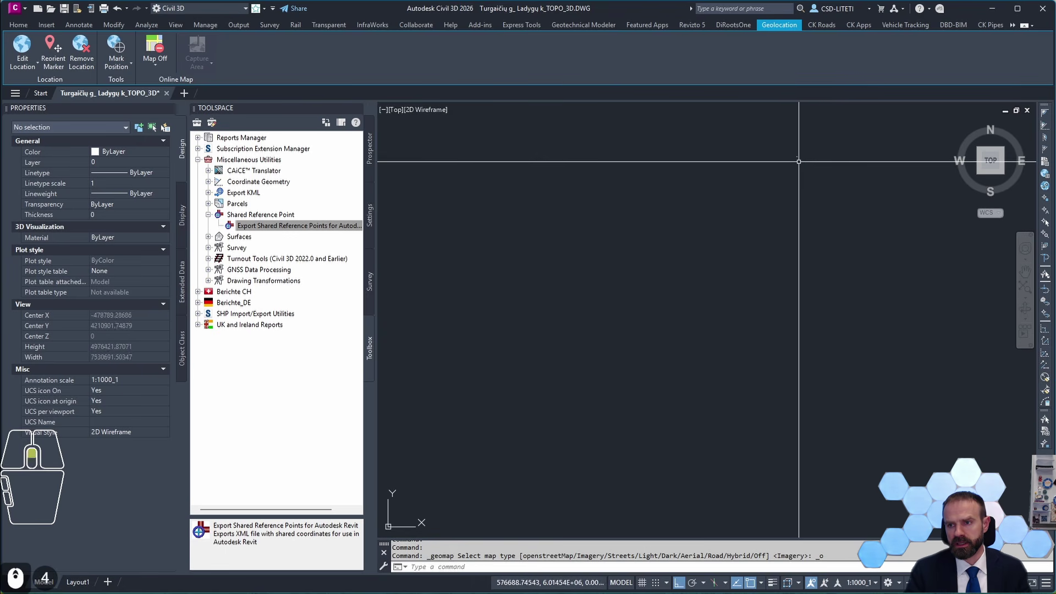
{"action": "scroll", "coordinate": [764, 177], "scroll_direction": "up", "scroll_amount": 12}
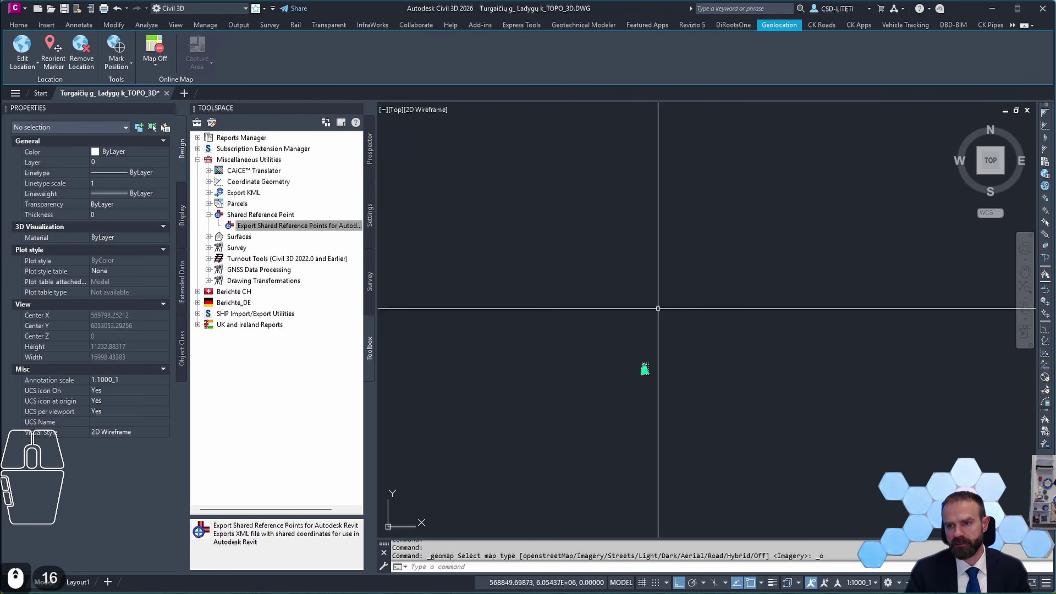
{"action": "scroll", "coordinate": [769, 276], "scroll_direction": "up", "scroll_amount": 11}
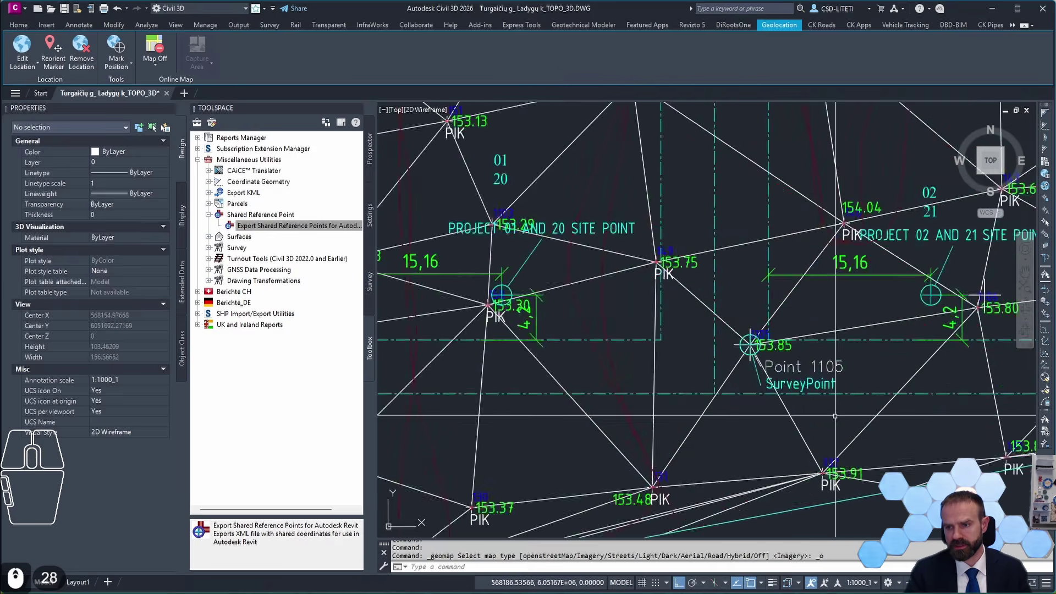
{"action": "left_click", "coordinate": [619, 235]}
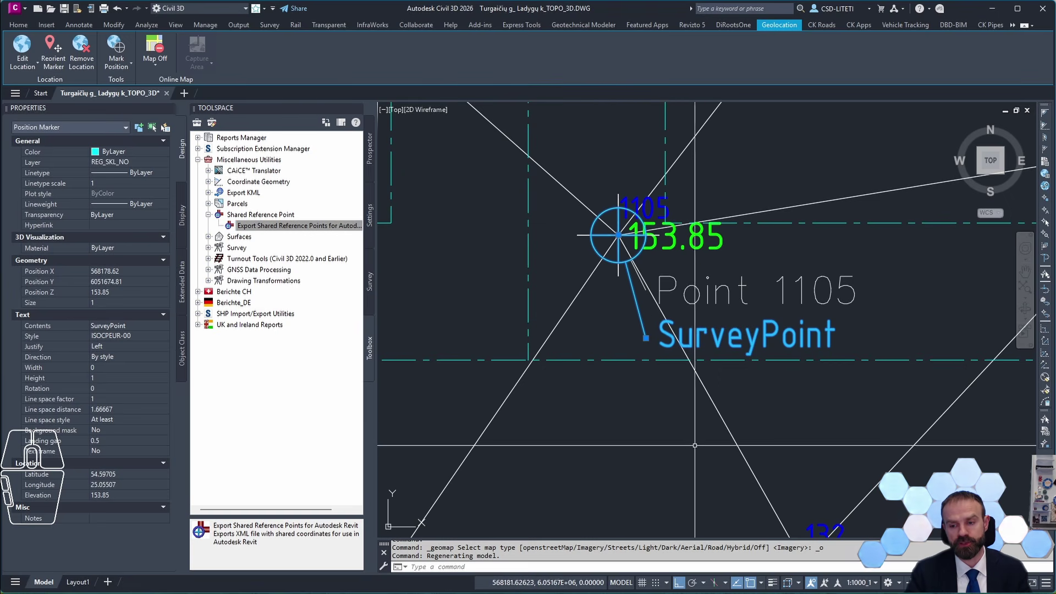
Return to the CAD link settings in Revit and set the positioning to Auto - By Shared Coordinates
{"action": "left_click", "coordinate": [671, 507]}
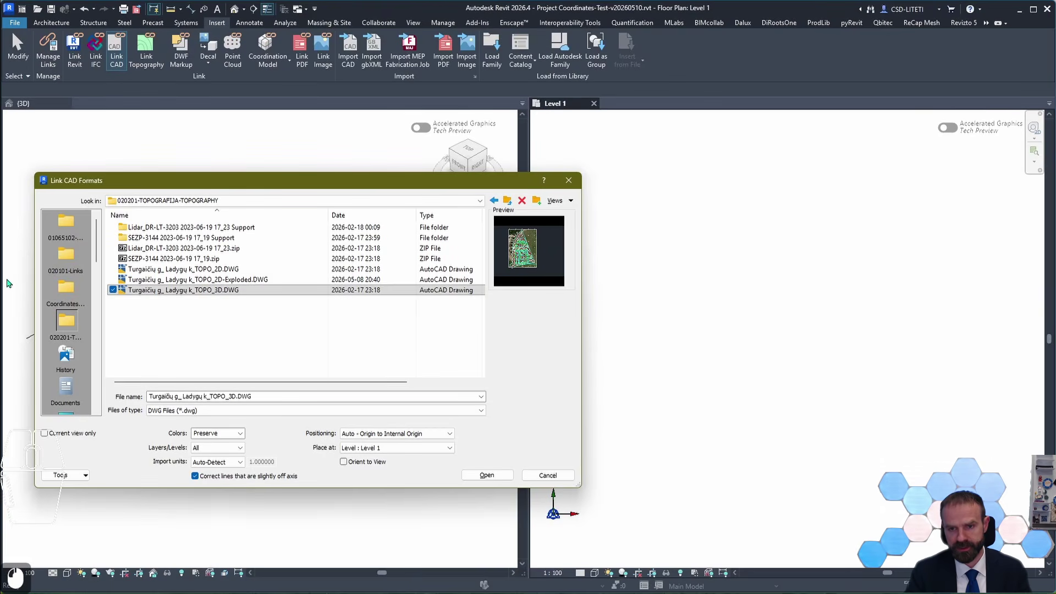
{"action": "left_click", "coordinate": [365, 434]}
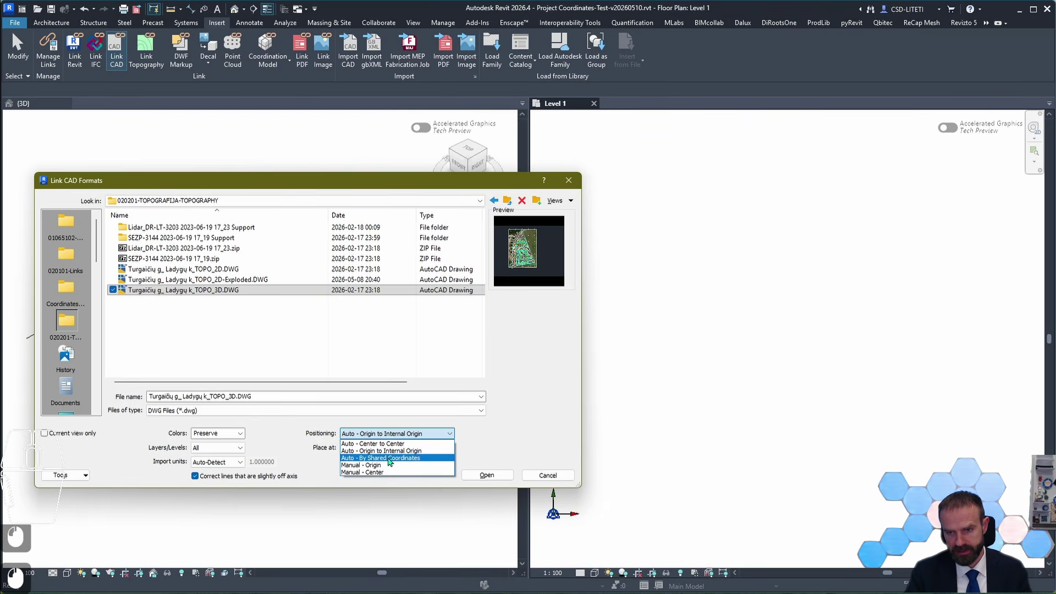
{"action": "left_click", "coordinate": [358, 459]}
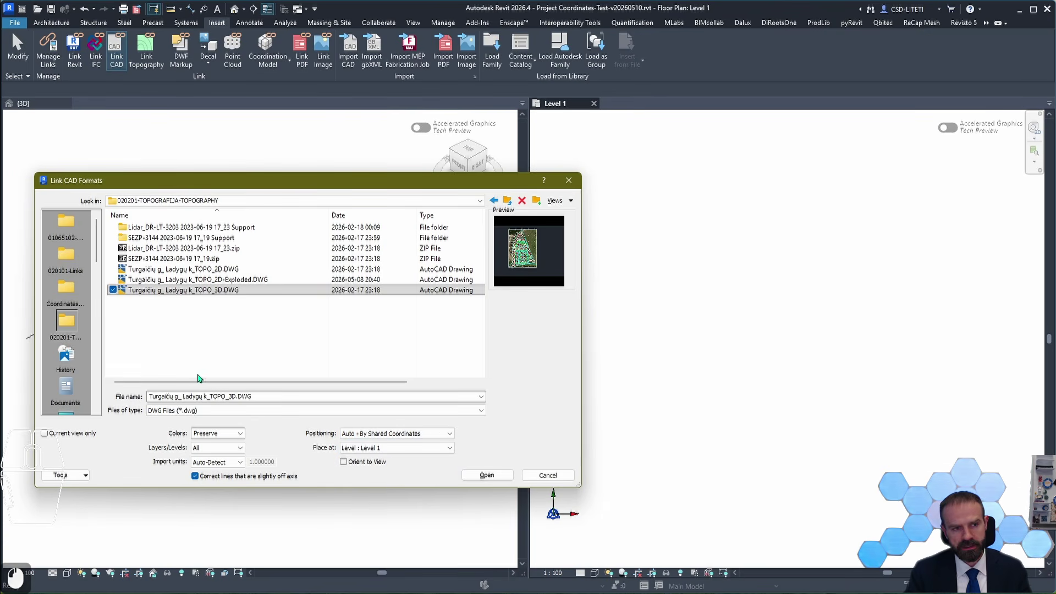
Load the topographic DWG link and align its World coordinates with this model's Shared coordinates
{"action": "left_click", "coordinate": [487, 476]}
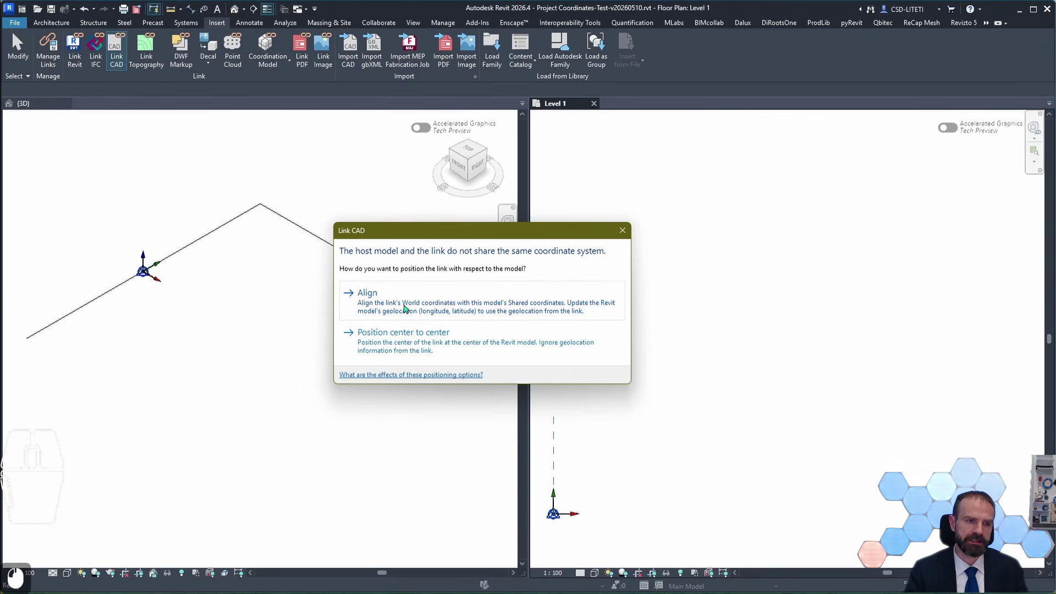
{"action": "left_click", "coordinate": [405, 309]}
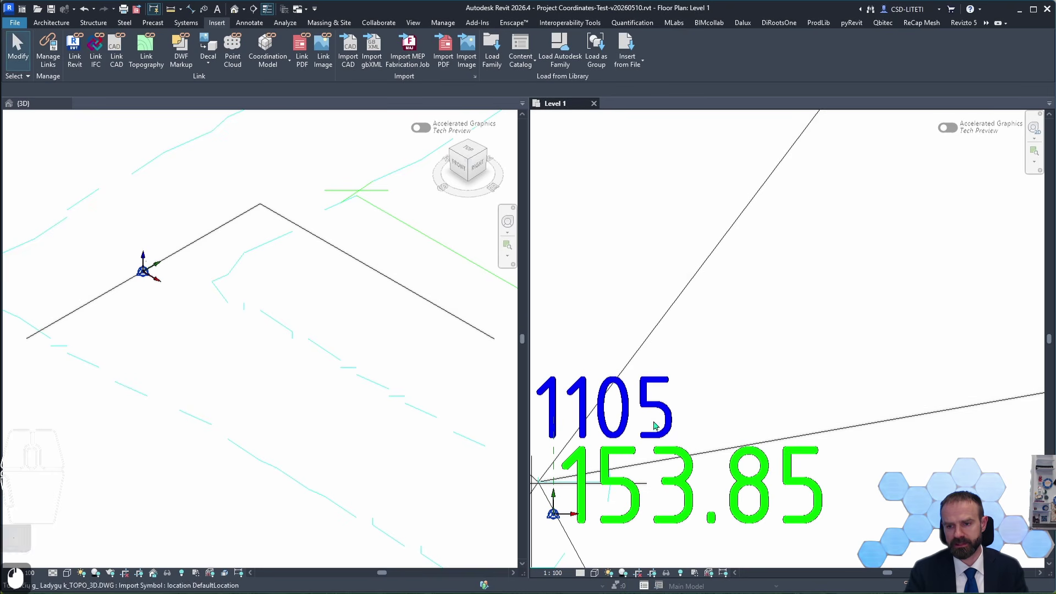
{"action": "middle_click_drag", "start_coordinate": [648, 427], "coordinate": [761, 394]}
{"action": "scroll", "coordinate": [653, 457], "scroll_direction": "up", "scroll_amount": 2}
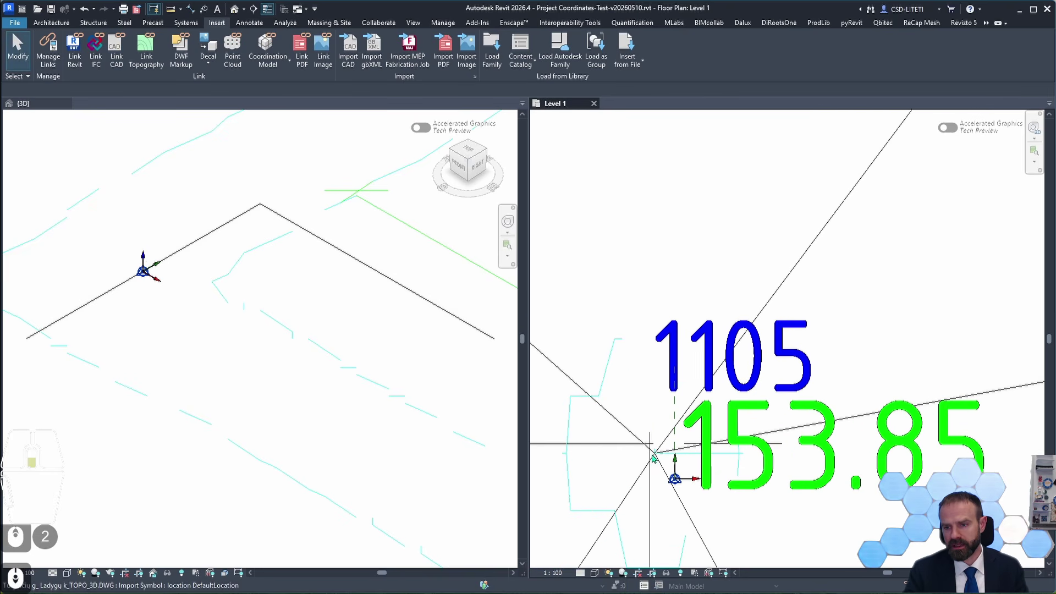
{"action": "key", "text": "Escape"}
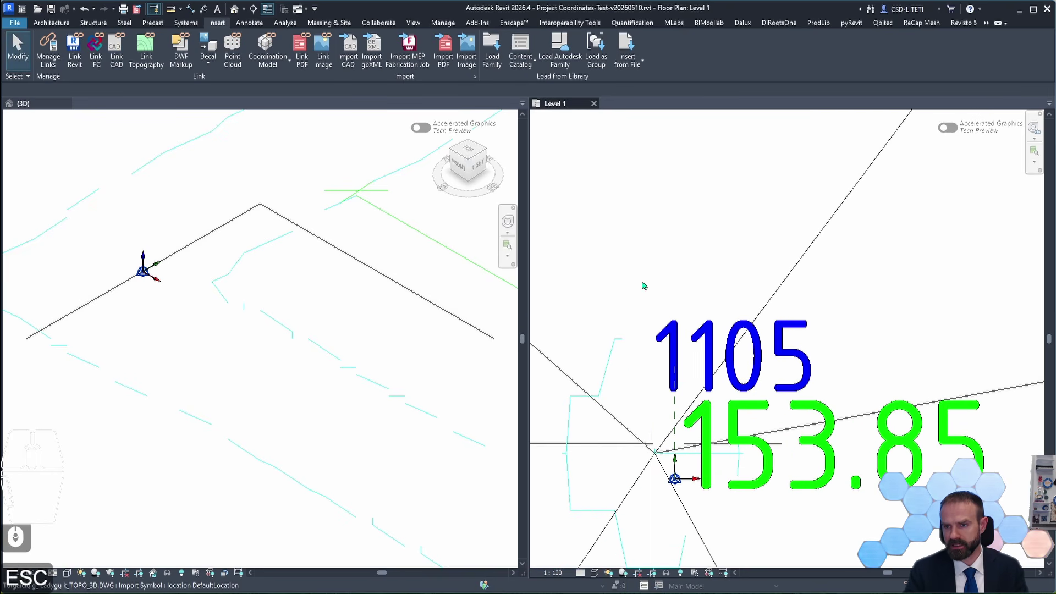
Check the project's GIS coordinate system, latitude and longitude, along with its site settings
{"action": "left_click", "coordinate": [446, 24]}
{"action": "left_click", "coordinate": [522, 38]}
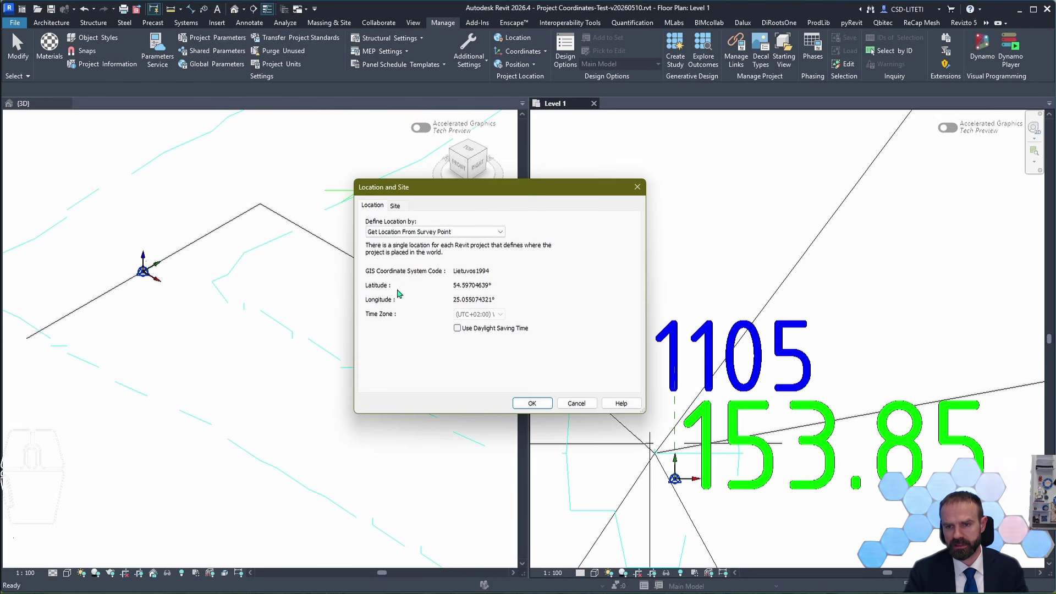
{"action": "left_click", "coordinate": [395, 206]}
{"action": "left_click", "coordinate": [372, 206]}
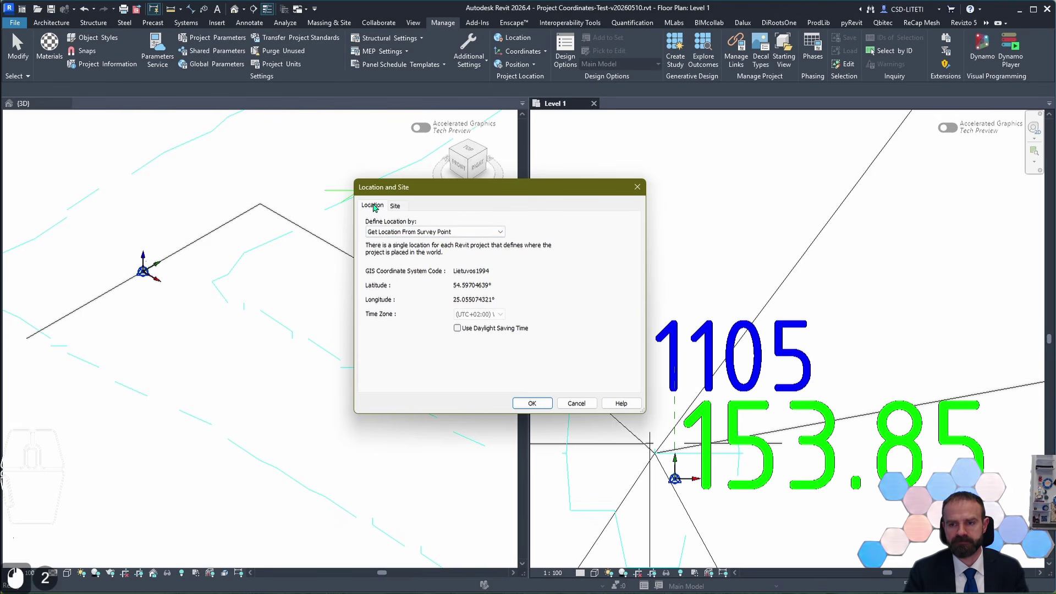
{"action": "left_click", "coordinate": [532, 403]}
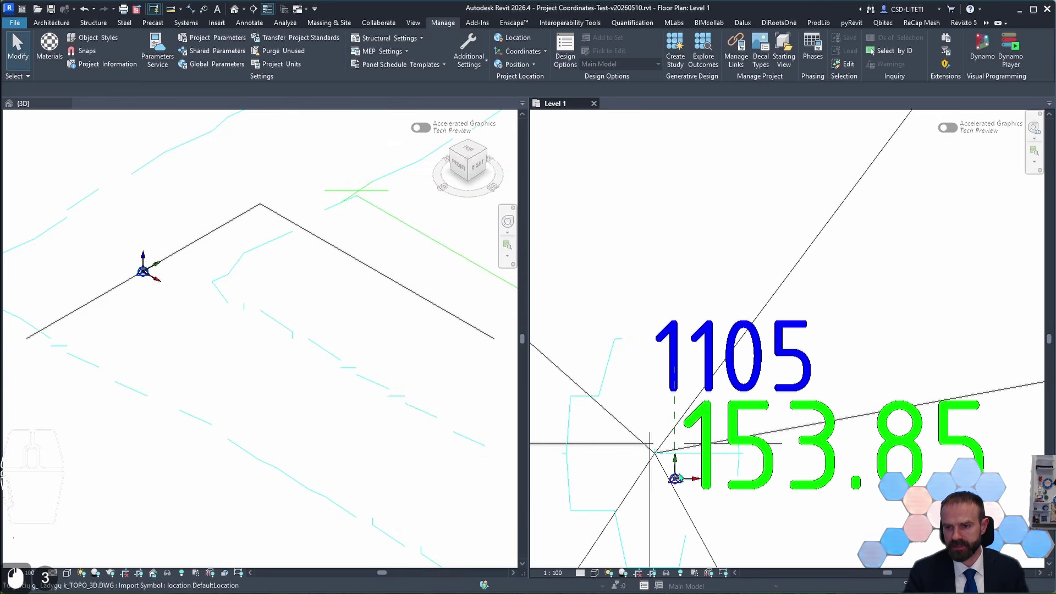
Inspect the survey point's shared coordinates and elevation in the Level 1 plan
{"action": "left_click", "coordinate": [674, 481]}
{"action": "key", "text": "Tab"}
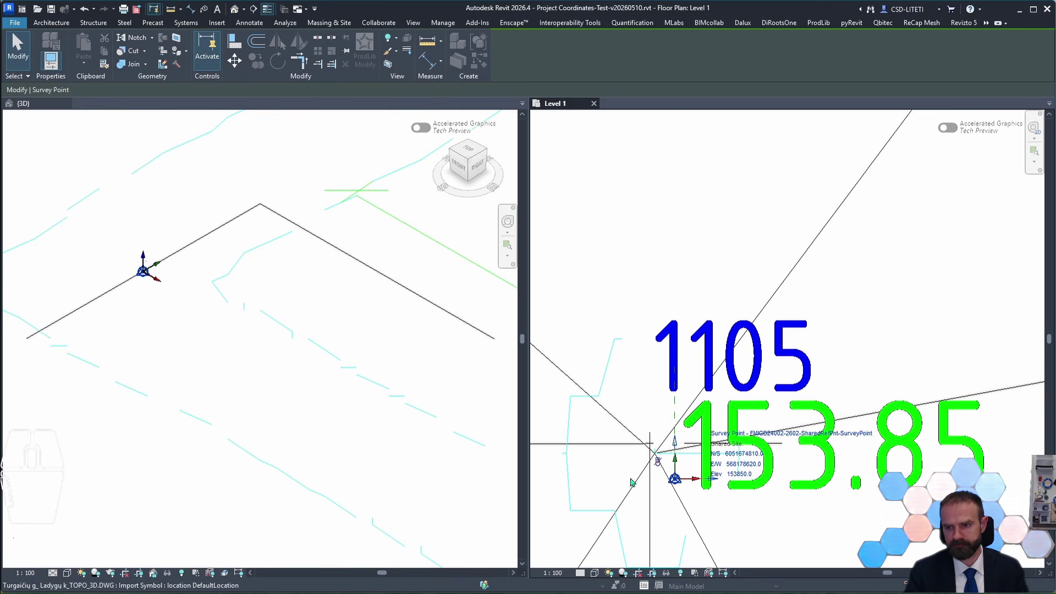
{"action": "key", "text": "Escape"}
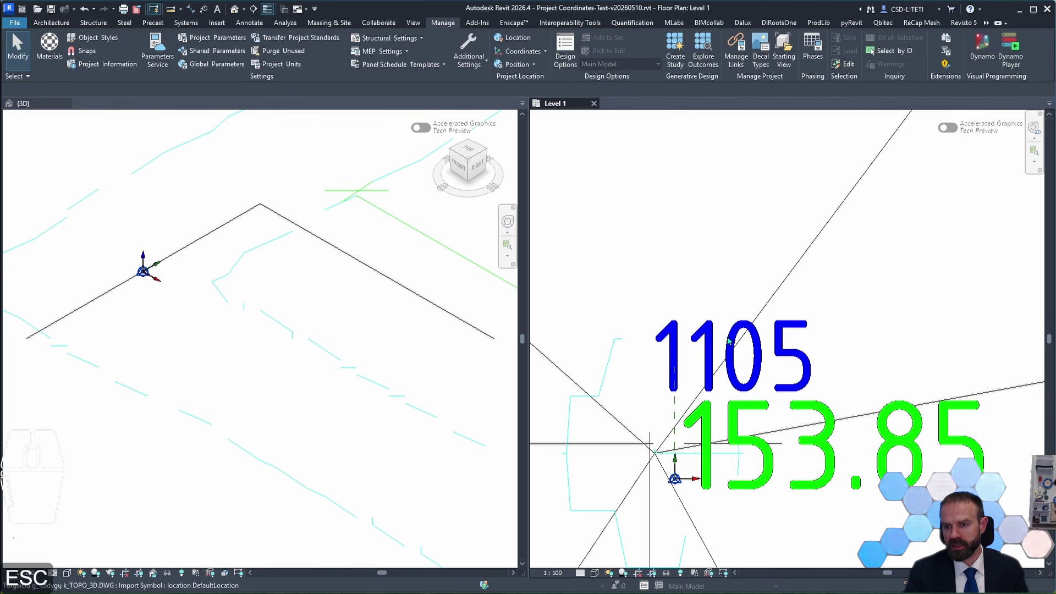
Examine the outline of the small cyan symbol beside survey mark 1106 in Level 1 at different magnifications
{"action": "scroll", "coordinate": [728, 340], "scroll_direction": "down", "scroll_amount": 16}
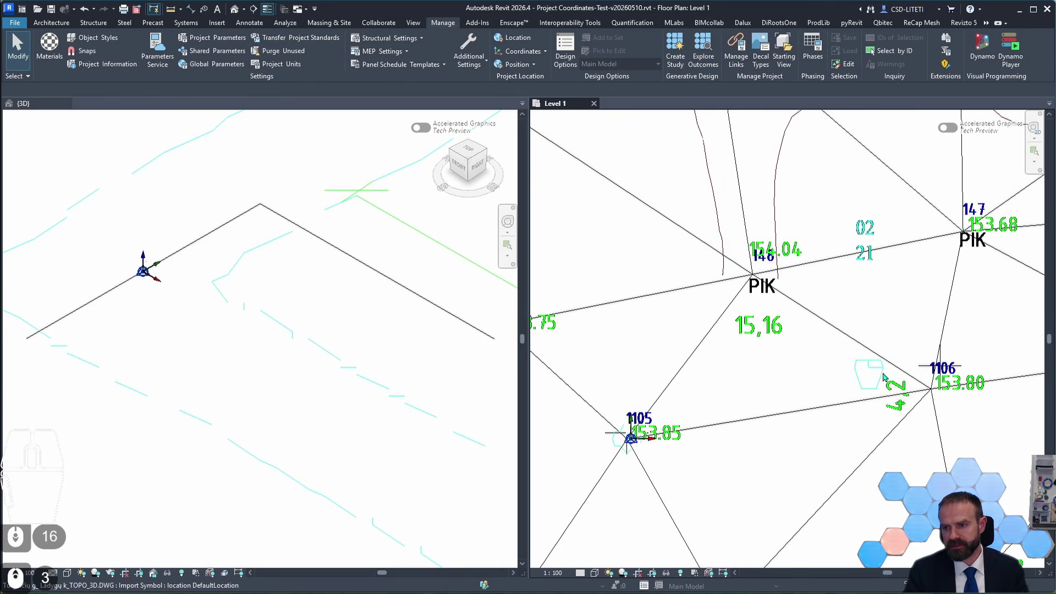
{"action": "scroll", "coordinate": [884, 378], "scroll_direction": "up", "scroll_amount": 14}
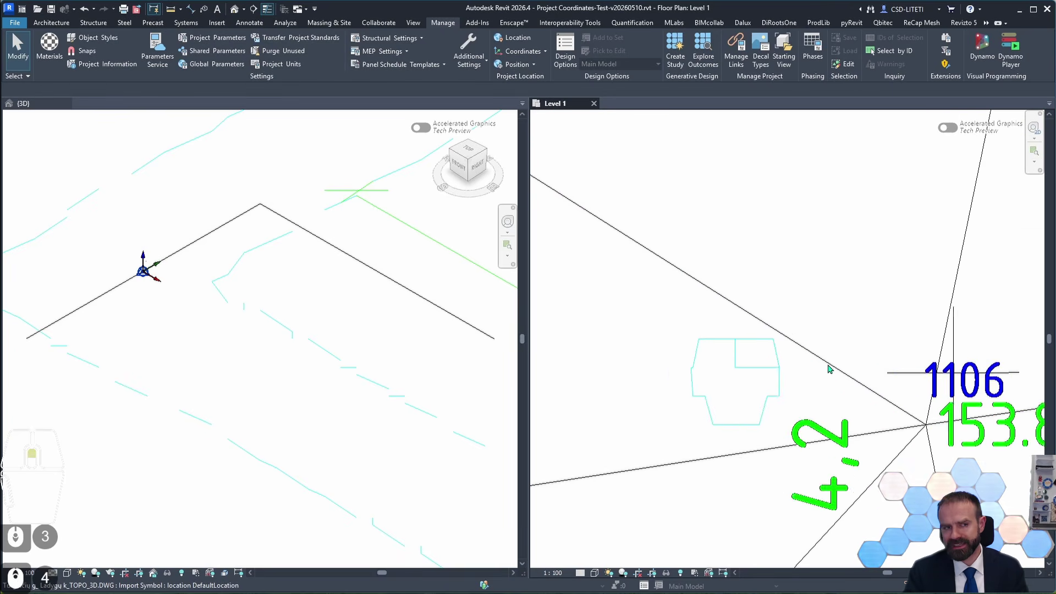
{"action": "scroll", "coordinate": [828, 365], "scroll_direction": "up", "scroll_amount": 1}
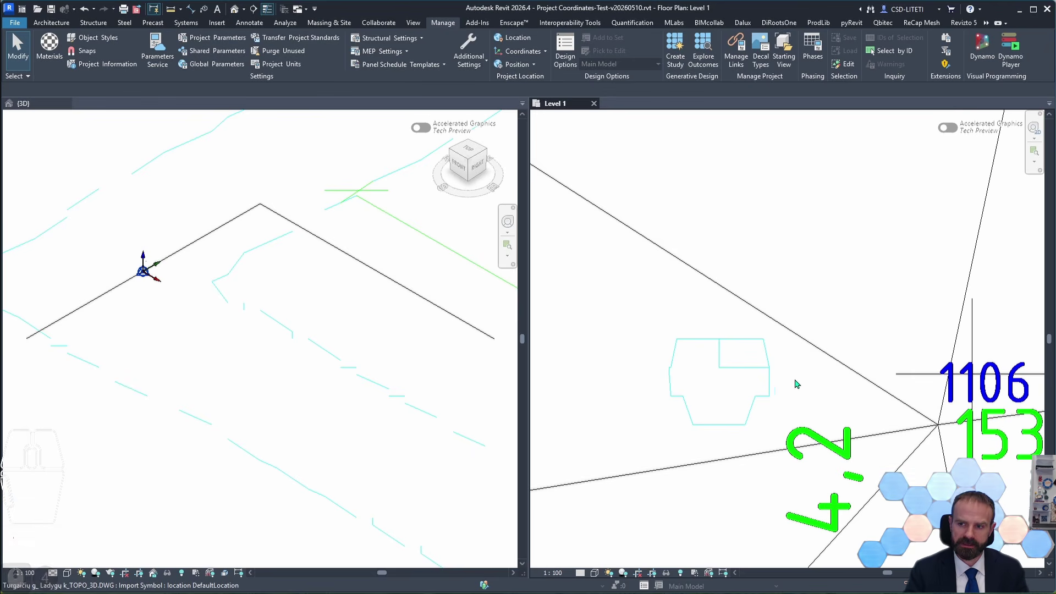
{"action": "scroll", "coordinate": [718, 365], "scroll_direction": "down", "scroll_amount": 2}
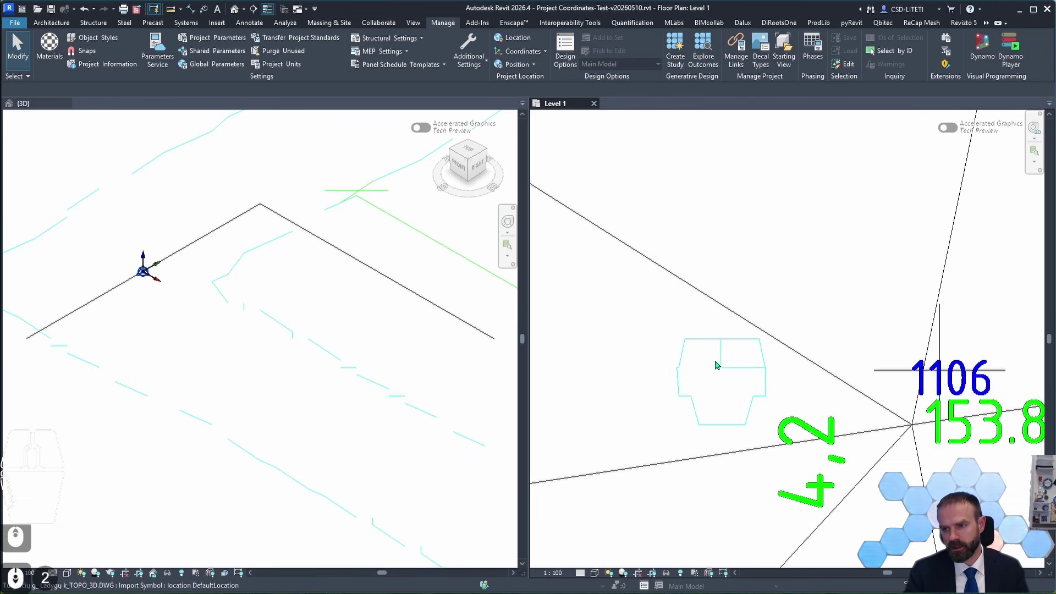
{"action": "scroll", "coordinate": [951, 362], "scroll_direction": "up", "scroll_amount": 3}
{"action": "scroll", "coordinate": [951, 362], "scroll_direction": "down", "scroll_amount": 4}
{"action": "scroll", "coordinate": [634, 337], "scroll_direction": "up", "scroll_amount": 4}
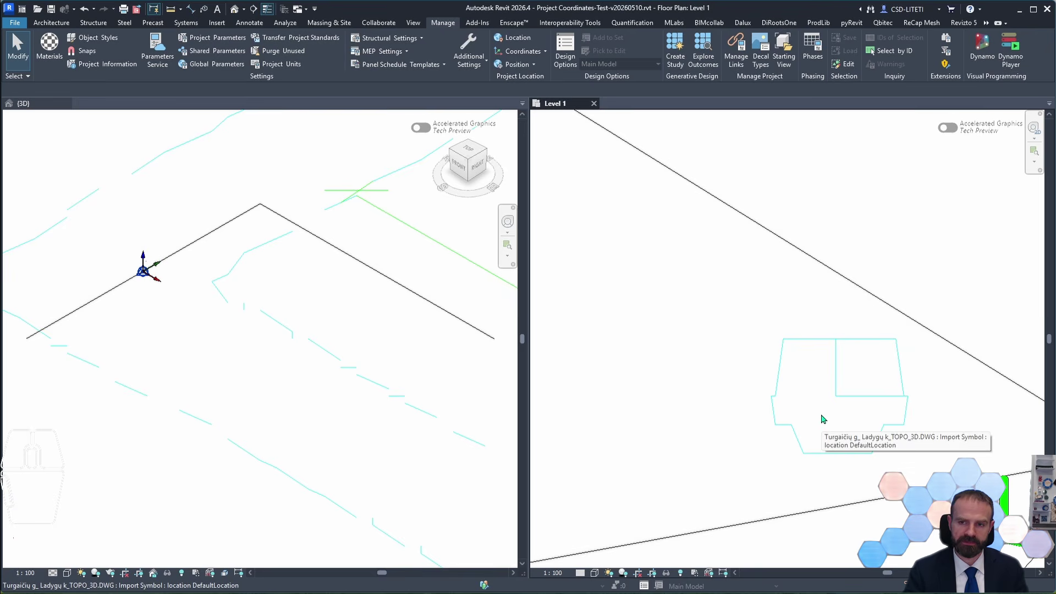
{"action": "scroll", "coordinate": [824, 419], "scroll_direction": "down", "scroll_amount": 2}
{"action": "scroll", "coordinate": [813, 377], "scroll_direction": "up", "scroll_amount": 3}
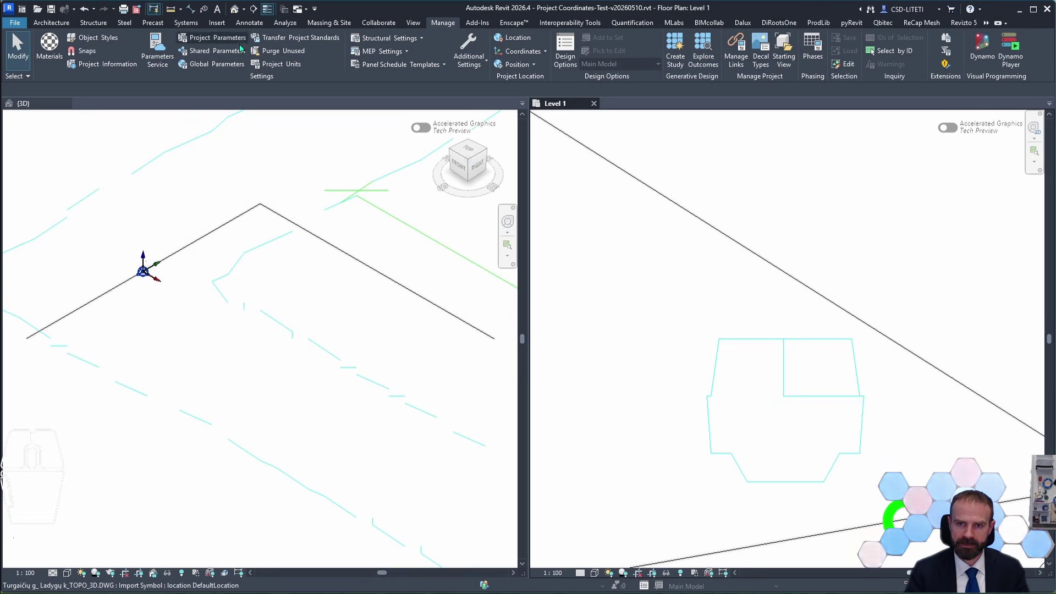
Compare how accurately the cyan symbol near mark 1106 is drawn at close and distant scales in Level 1
{"action": "left_click", "coordinate": [217, 23]}
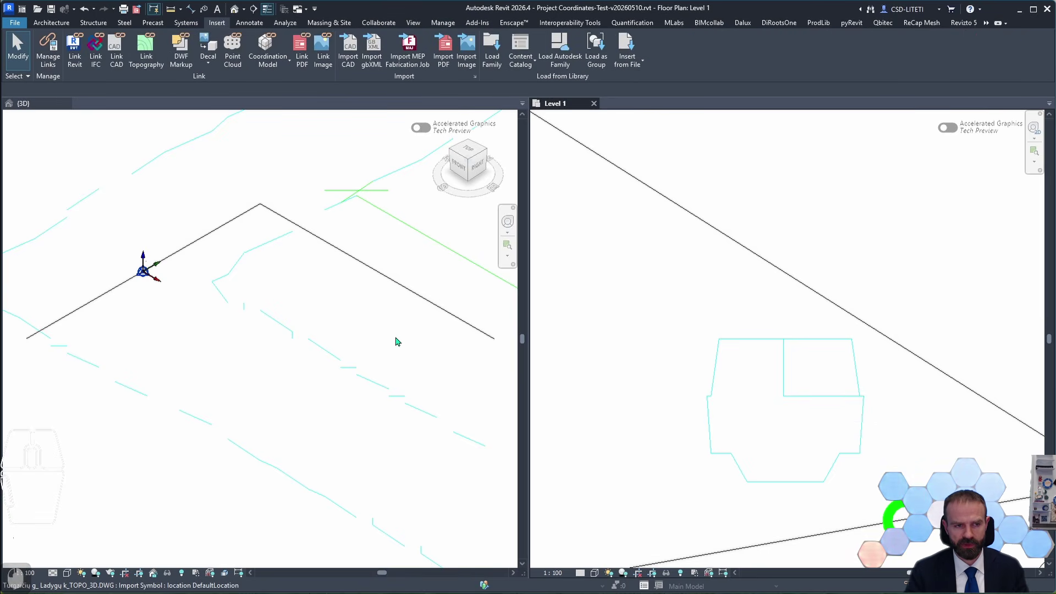
{"action": "scroll", "coordinate": [946, 333], "scroll_direction": "down", "scroll_amount": 5}
{"action": "scroll", "coordinate": [935, 374], "scroll_direction": "up", "scroll_amount": 4}
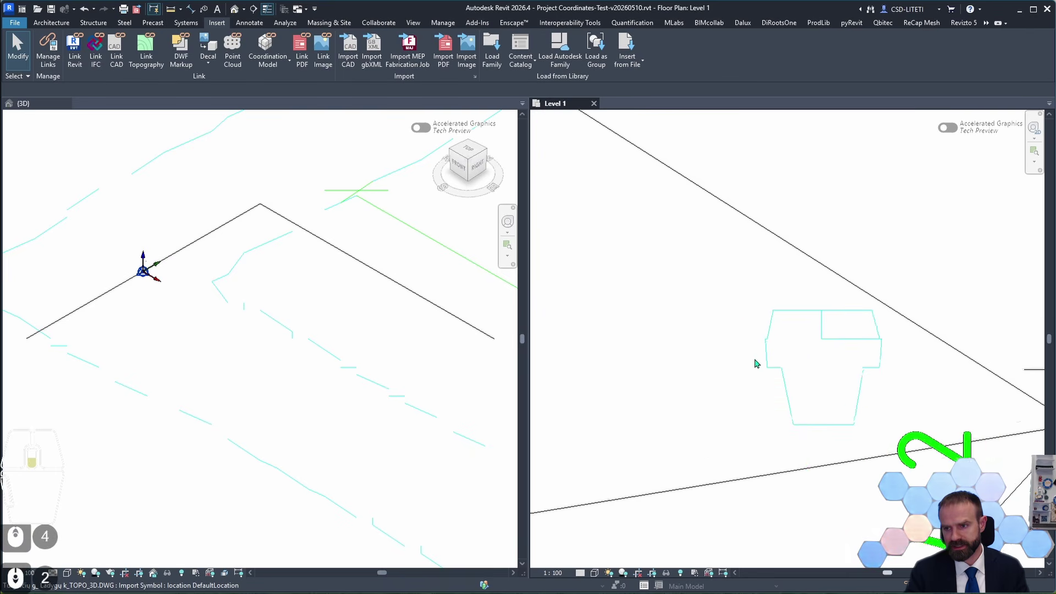
{"action": "scroll", "coordinate": [753, 364], "scroll_direction": "down", "scroll_amount": 6}
{"action": "scroll", "coordinate": [902, 374], "scroll_direction": "up", "scroll_amount": 6}
{"action": "scroll", "coordinate": [887, 385], "scroll_direction": "down", "scroll_amount": 3}
{"action": "scroll", "coordinate": [710, 368], "scroll_direction": "up", "scroll_amount": 3}
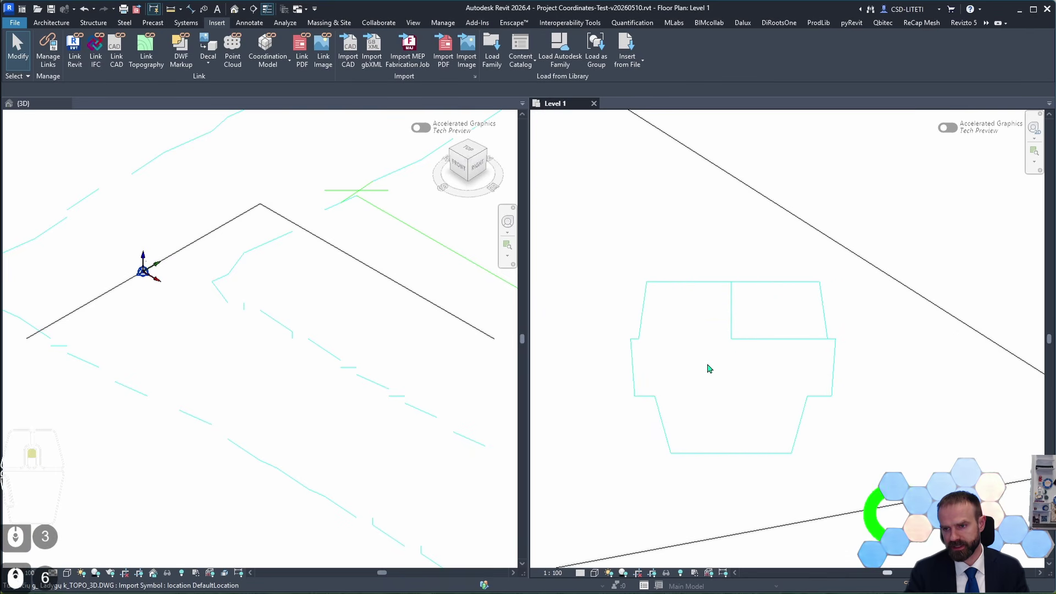
{"action": "scroll", "coordinate": [721, 368], "scroll_direction": "down", "scroll_amount": 3}
{"action": "scroll", "coordinate": [720, 391], "scroll_direction": "up", "scroll_amount": 4}
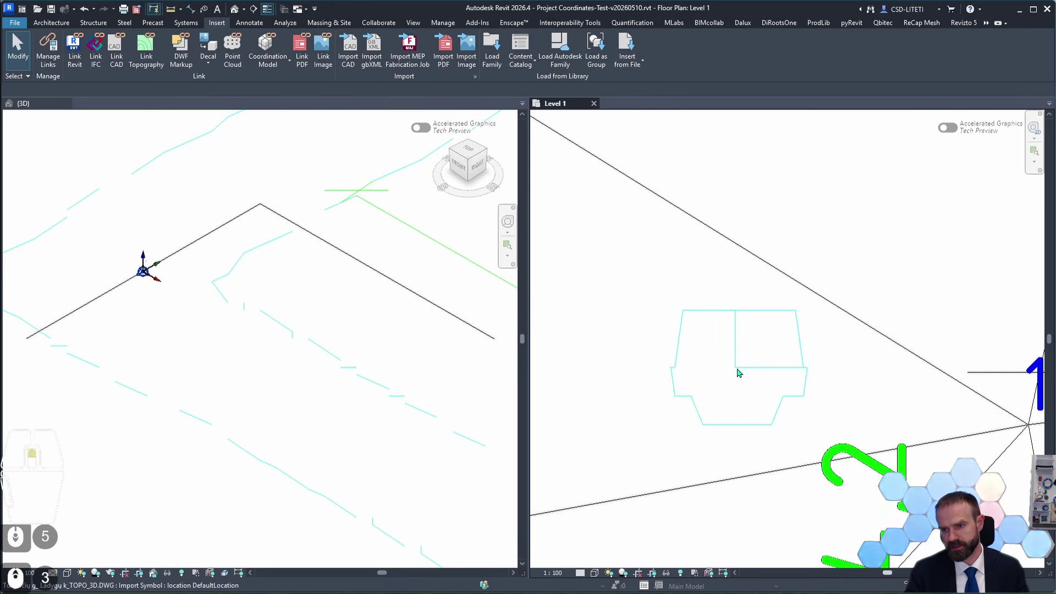
{"action": "scroll", "coordinate": [739, 374], "scroll_direction": "up", "scroll_amount": 3}
{"action": "scroll", "coordinate": [752, 393], "scroll_direction": "down", "scroll_amount": 3}
{"action": "scroll", "coordinate": [721, 264], "scroll_direction": "up", "scroll_amount": 4}
{"action": "scroll", "coordinate": [874, 275], "scroll_direction": "down", "scroll_amount": 3}
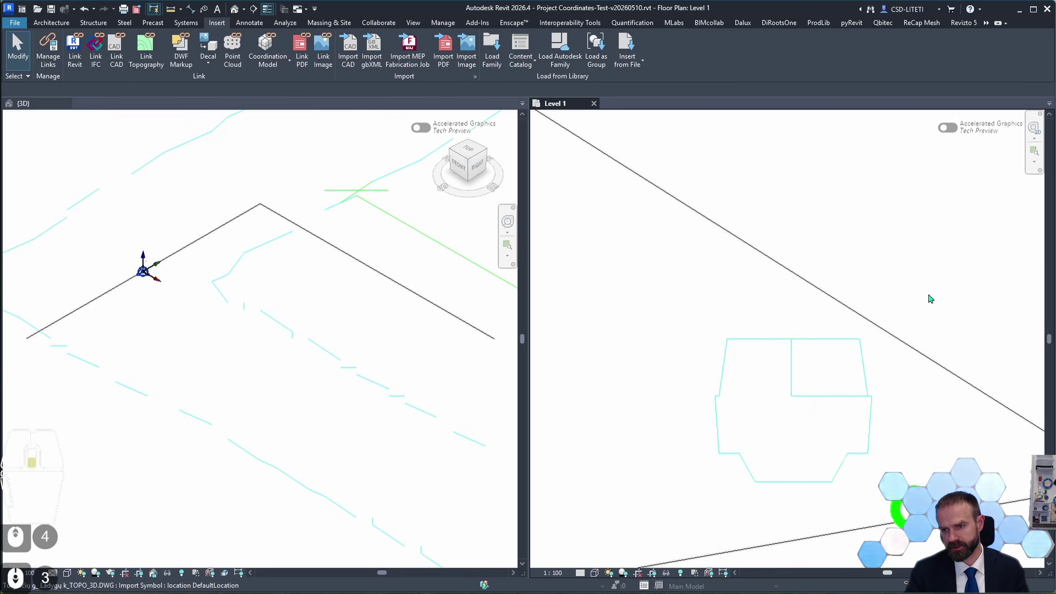
{"action": "scroll", "coordinate": [931, 299], "scroll_direction": "down", "scroll_amount": 3}
{"action": "scroll", "coordinate": [620, 405], "scroll_direction": "up", "scroll_amount": 5}
{"action": "scroll", "coordinate": [625, 393], "scroll_direction": "down", "scroll_amount": 2}
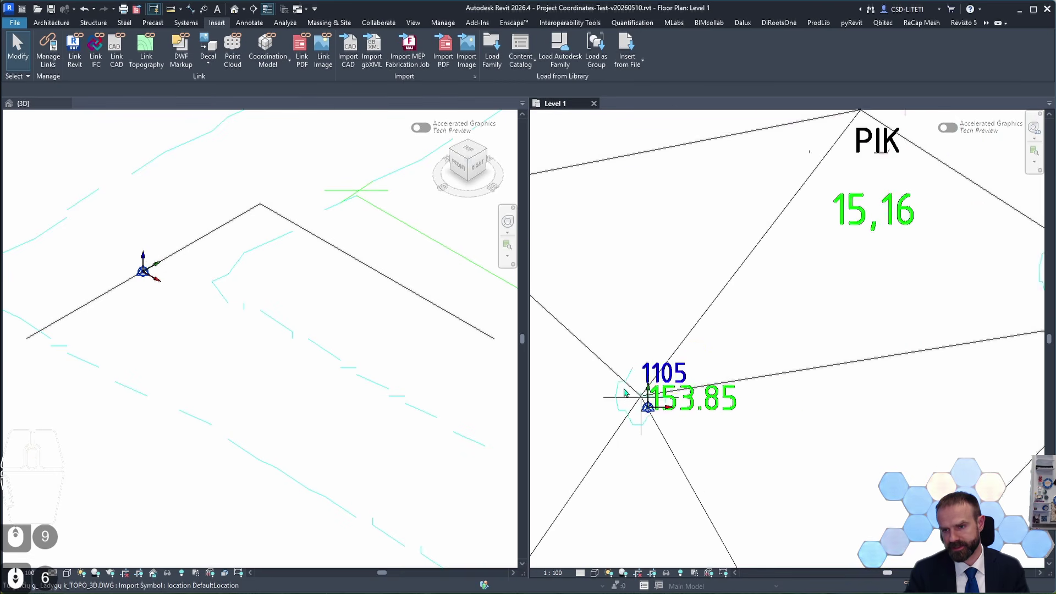
Examine the linework and cyan symbol around mark 1105 beside the survey point at different magnifications
{"action": "scroll", "coordinate": [628, 396], "scroll_direction": "down", "scroll_amount": 3}
{"action": "scroll", "coordinate": [627, 399], "scroll_direction": "up", "scroll_amount": 3}
{"action": "scroll", "coordinate": [624, 401], "scroll_direction": "down", "scroll_amount": 1}
{"action": "scroll", "coordinate": [626, 404], "scroll_direction": "up", "scroll_amount": 1}
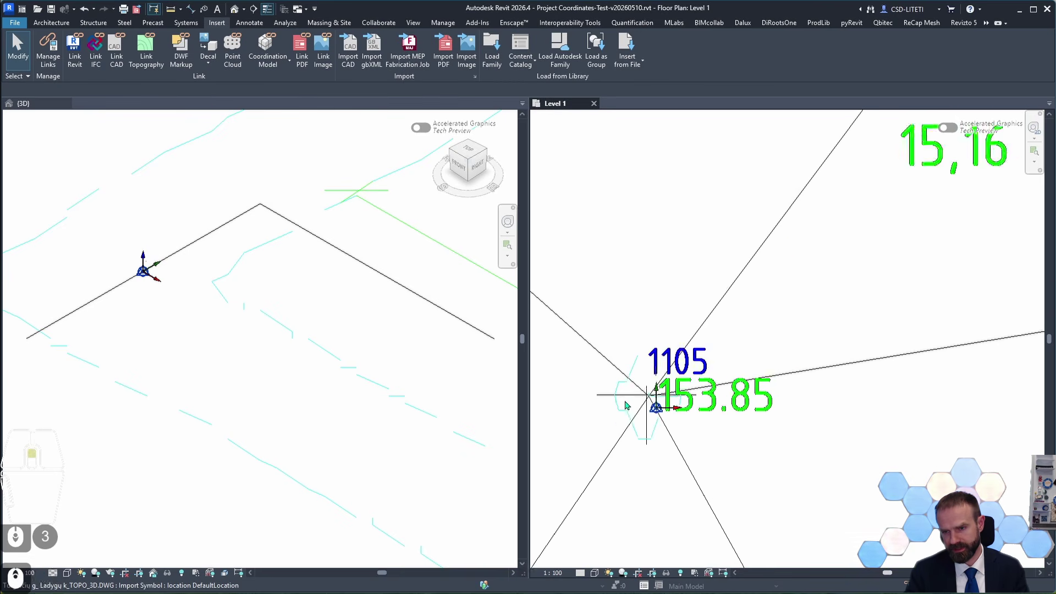
{"action": "scroll", "coordinate": [627, 410], "scroll_direction": "up", "scroll_amount": 3}
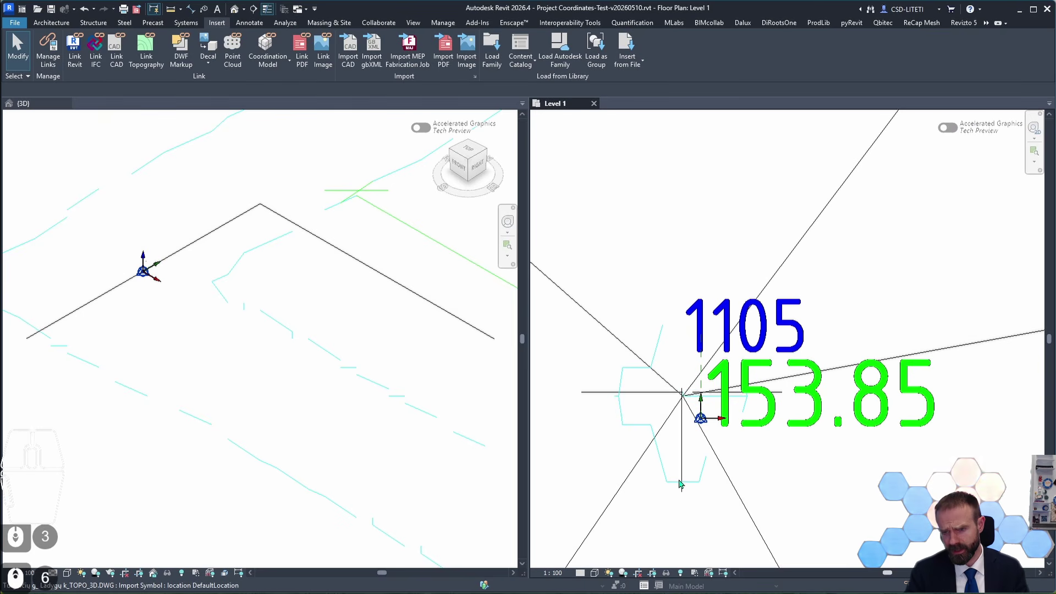
{"action": "scroll", "coordinate": [655, 449], "scroll_direction": "down", "scroll_amount": 4}
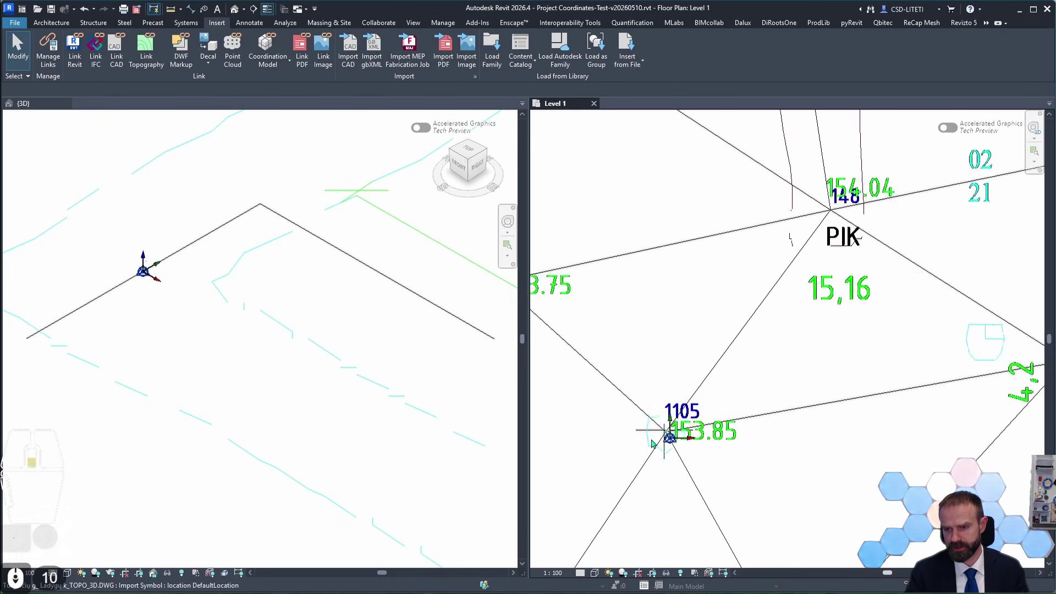
{"action": "scroll", "coordinate": [639, 429], "scroll_direction": "down", "scroll_amount": 2}
{"action": "scroll", "coordinate": [891, 270], "scroll_direction": "up", "scroll_amount": 2}
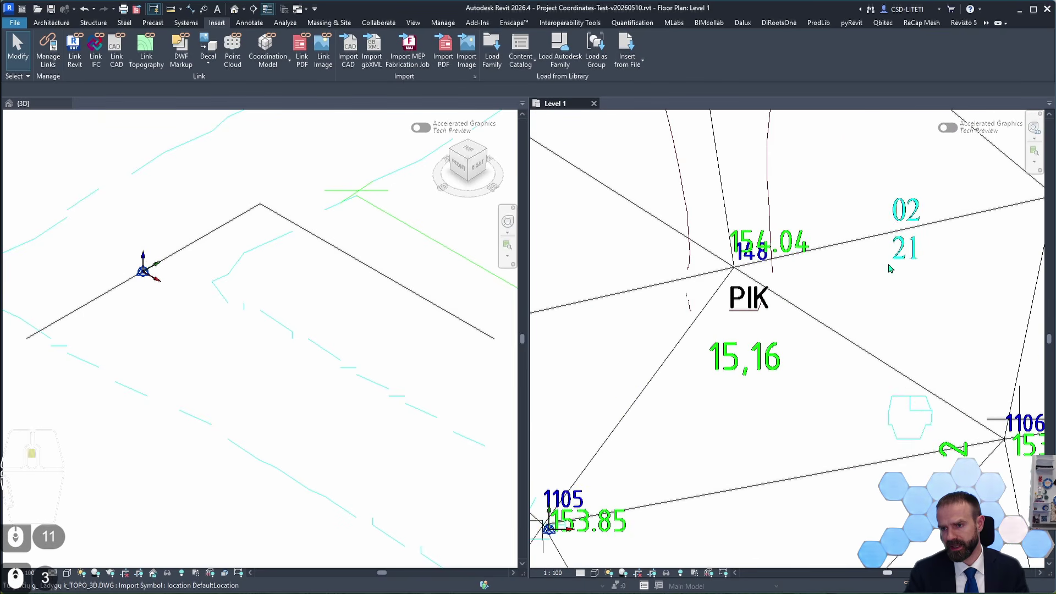
{"action": "scroll", "coordinate": [985, 407], "scroll_direction": "down", "scroll_amount": 1}
{"action": "scroll", "coordinate": [664, 451], "scroll_direction": "up", "scroll_amount": 5}
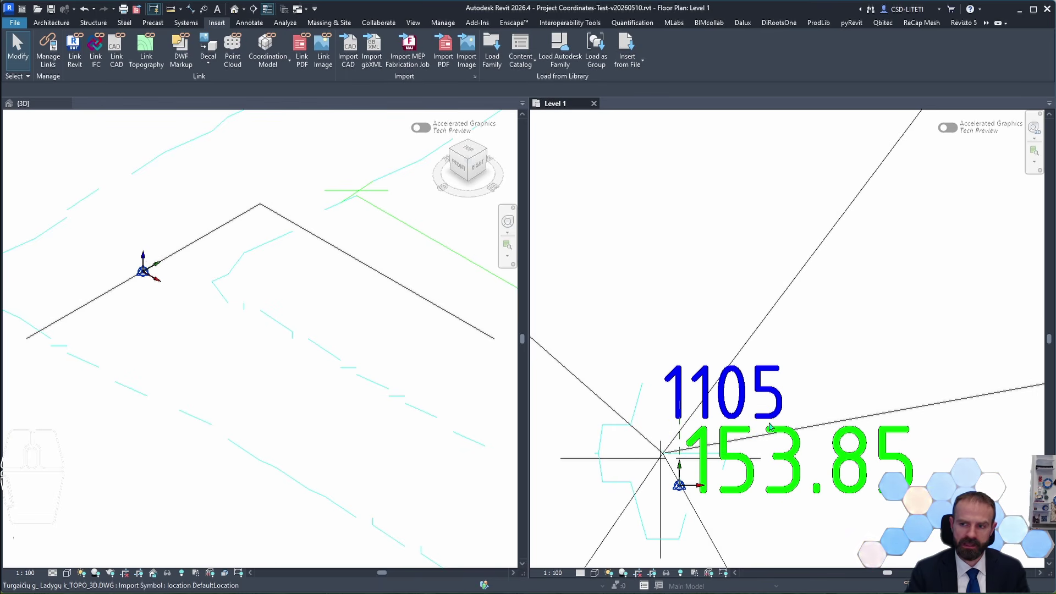
Examine the extent of the linked topography and its position relative to the survey point in Level 1
{"action": "scroll", "coordinate": [740, 421], "scroll_direction": "down", "scroll_amount": 18}
{"action": "scroll", "coordinate": [734, 409], "scroll_direction": "down", "scroll_amount": 8}
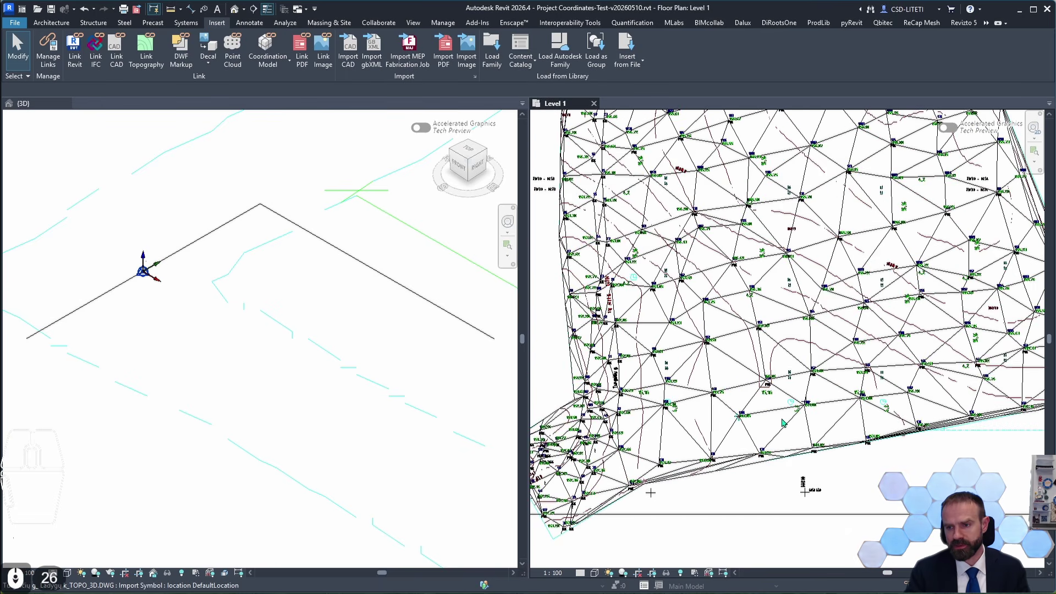
{"action": "scroll", "coordinate": [780, 443], "scroll_direction": "up", "scroll_amount": 5}
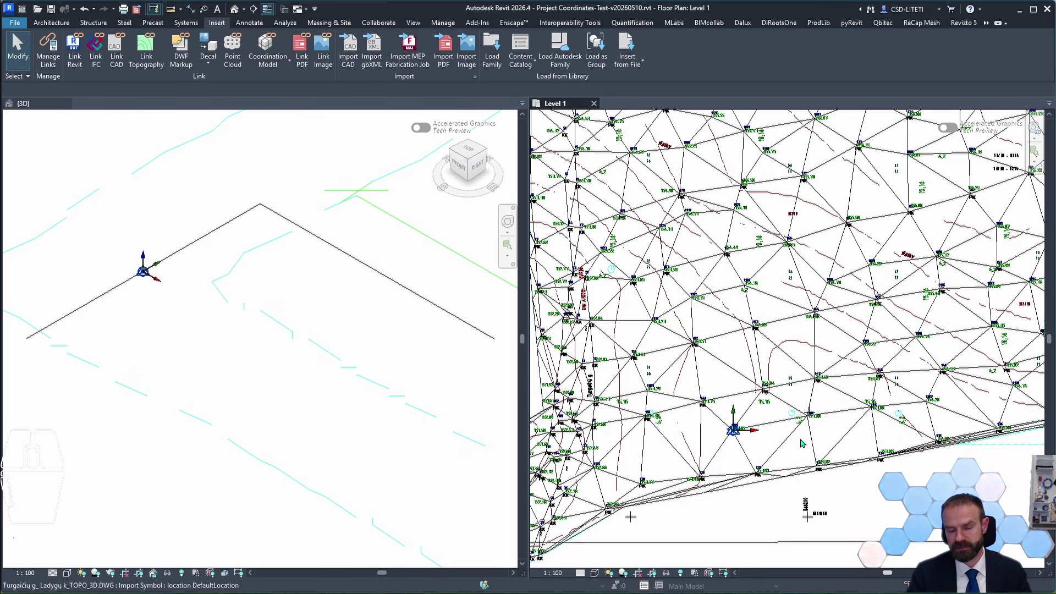
{"action": "scroll", "coordinate": [741, 428], "scroll_direction": "up", "scroll_amount": 6}
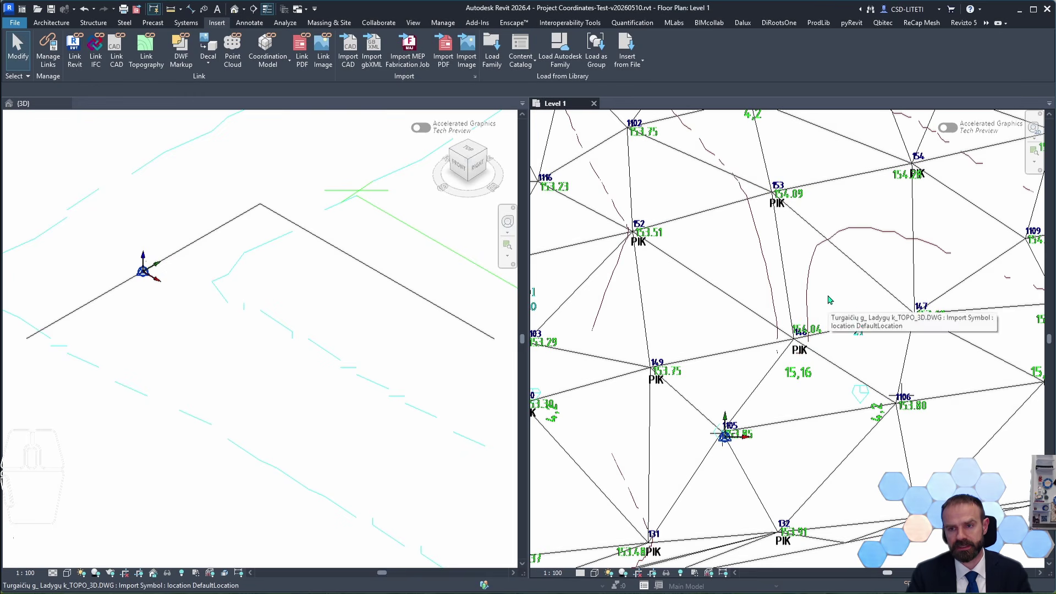
{"action": "left_click", "coordinate": [862, 397]}
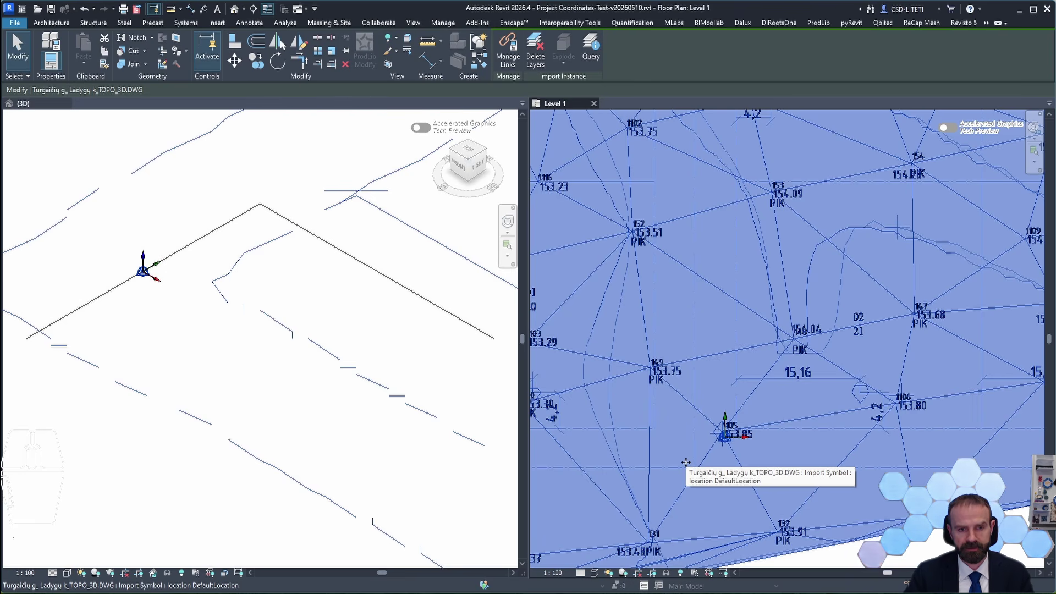
{"action": "key", "text": "Escape"}
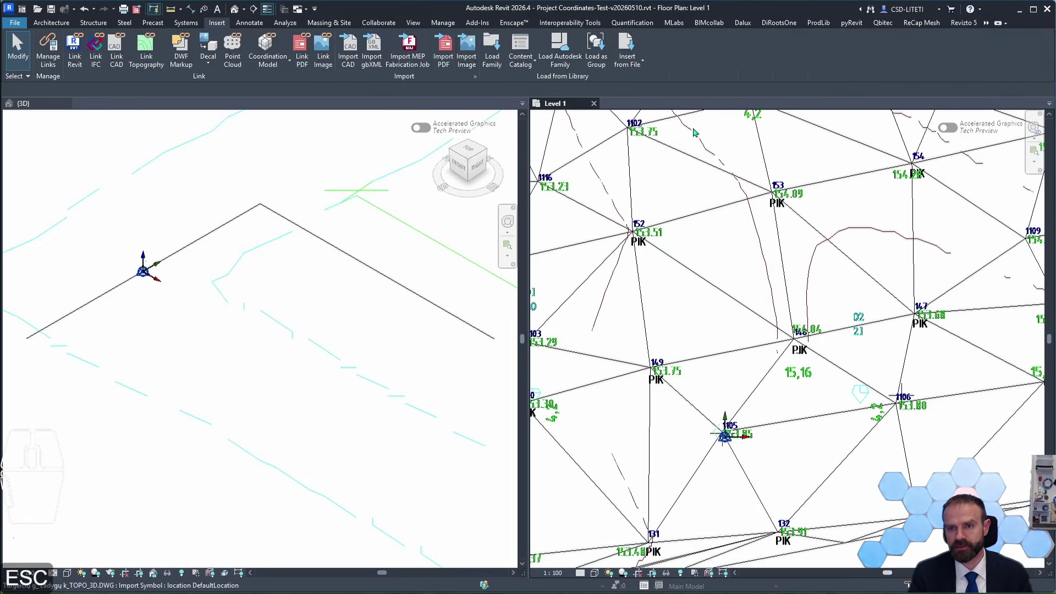
Recheck the project location's GIS coordinate system code, latitude and longitude, leaving the settings unchanged
{"action": "left_click", "coordinate": [447, 24]}
{"action": "left_click", "coordinate": [512, 40]}
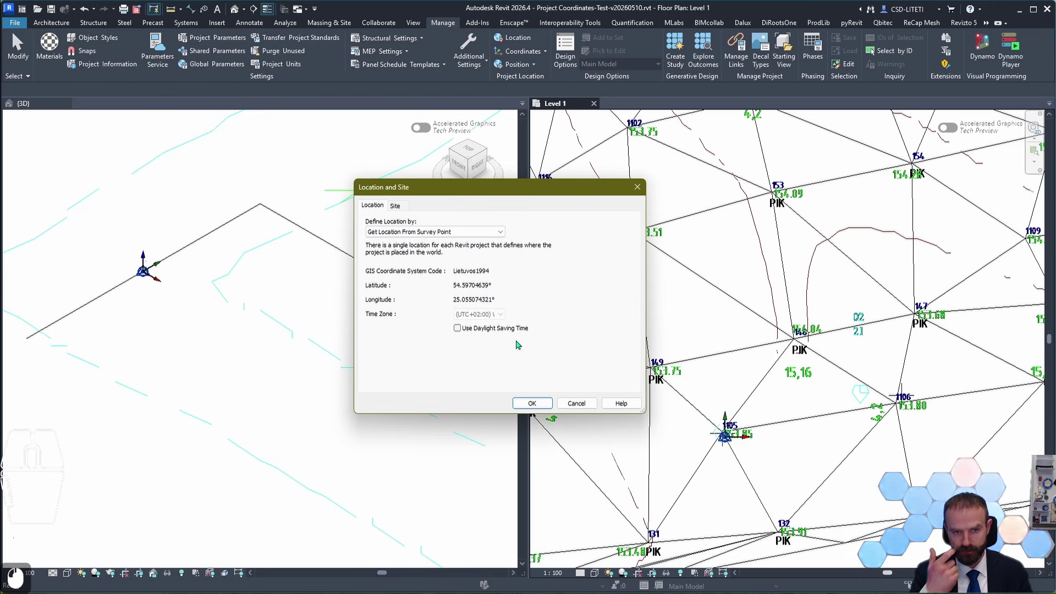
{"action": "left_click", "coordinate": [637, 190]}
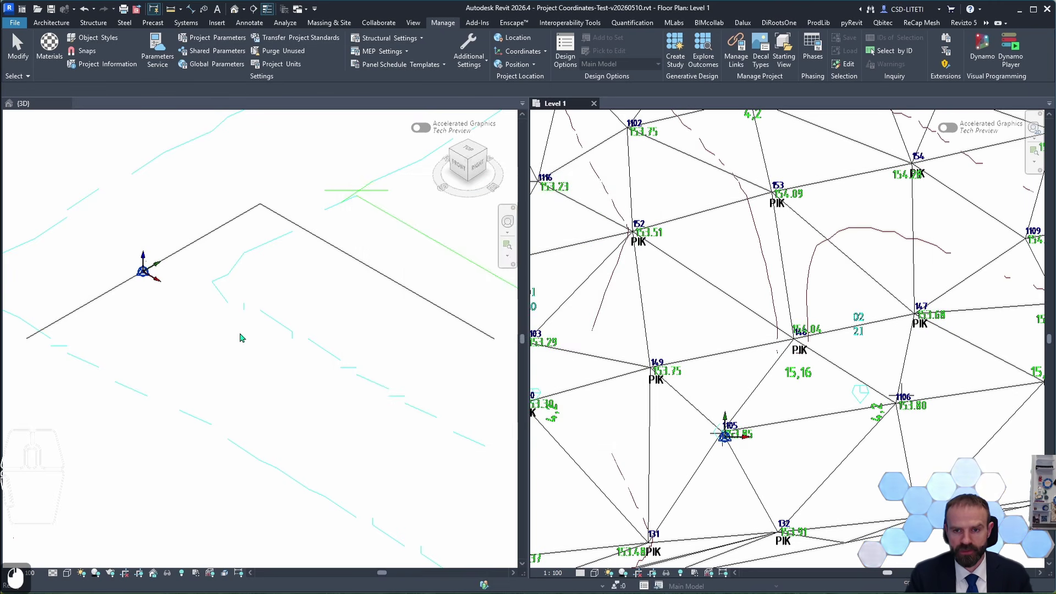
Delete the linked 3D topographic DWG from the project
{"action": "scroll", "coordinate": [239, 338], "scroll_direction": "up", "scroll_amount": 14}
{"action": "scroll", "coordinate": [175, 341], "scroll_direction": "down", "scroll_amount": 1}
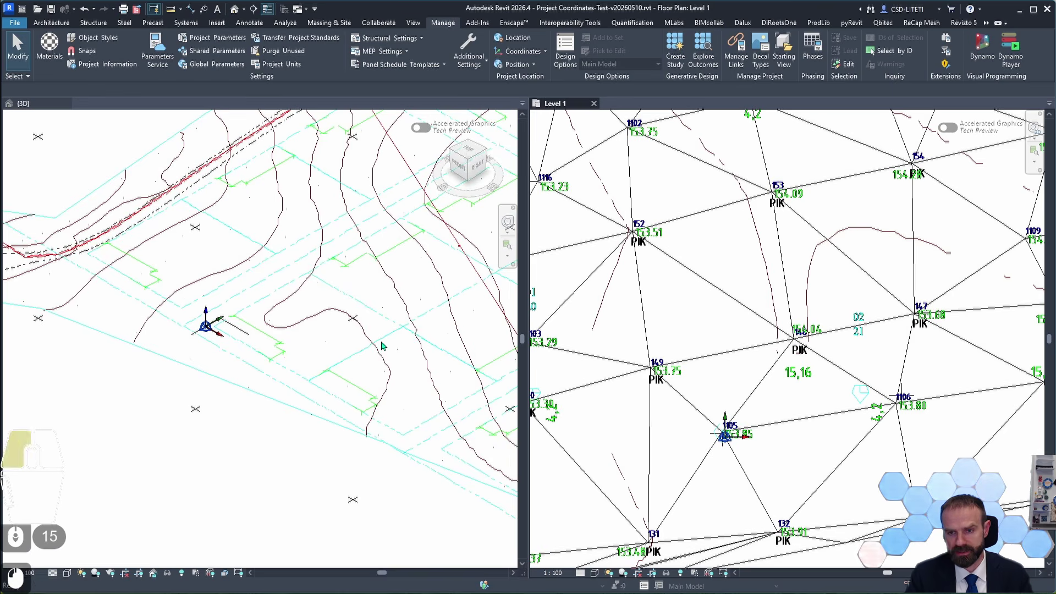
{"action": "key", "text": "Delete"}
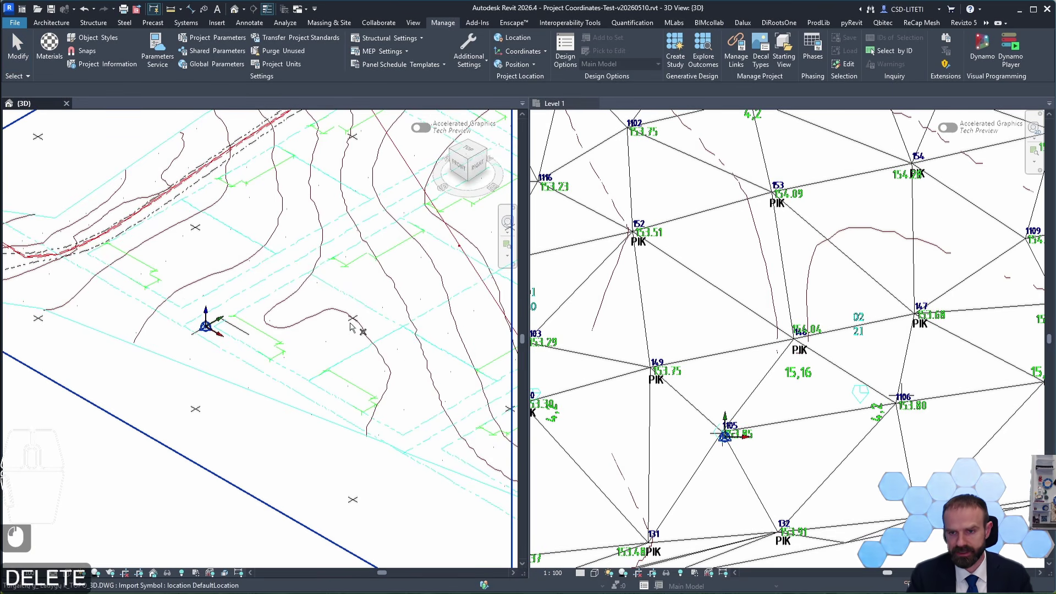
{"action": "key", "text": "Escape"}
{"action": "left_click", "coordinate": [378, 351]}
{"action": "key", "text": "Delete"}
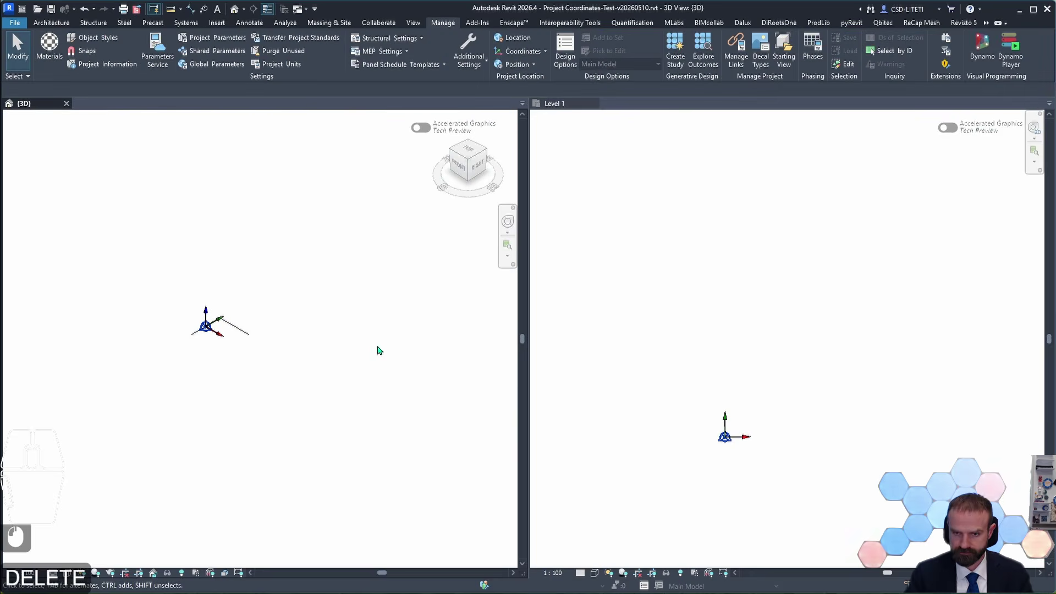
{"action": "left_click", "coordinate": [710, 440]}
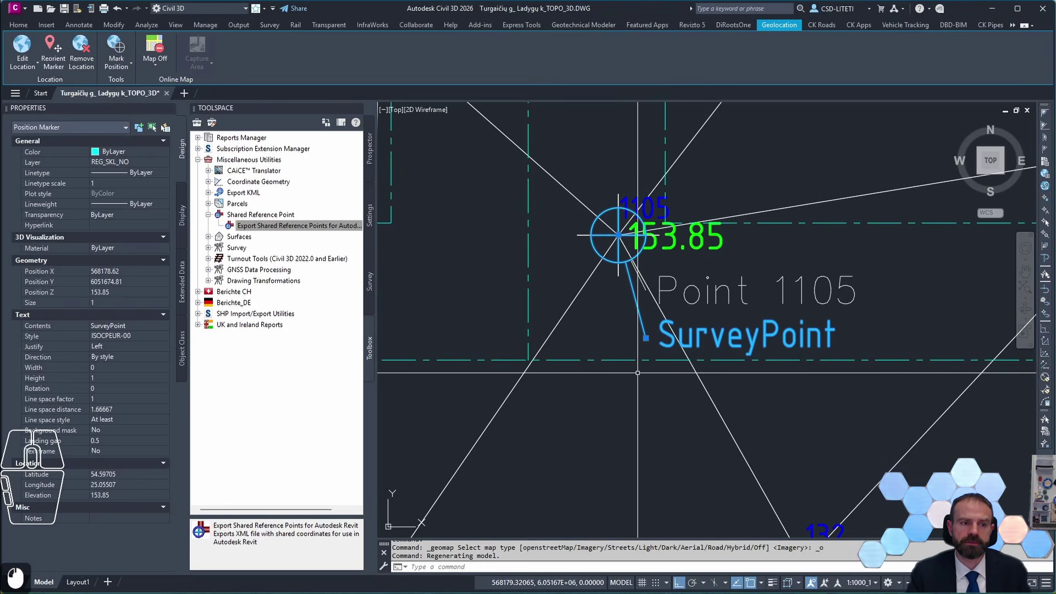
Switch to Civil 3D and copy every object in the 3D topography drawing, using the centre of survey point 1105 as base point
{"action": "key", "text": "Escape"}
{"action": "scroll", "coordinate": [638, 373], "scroll_direction": "down", "scroll_amount": 8}
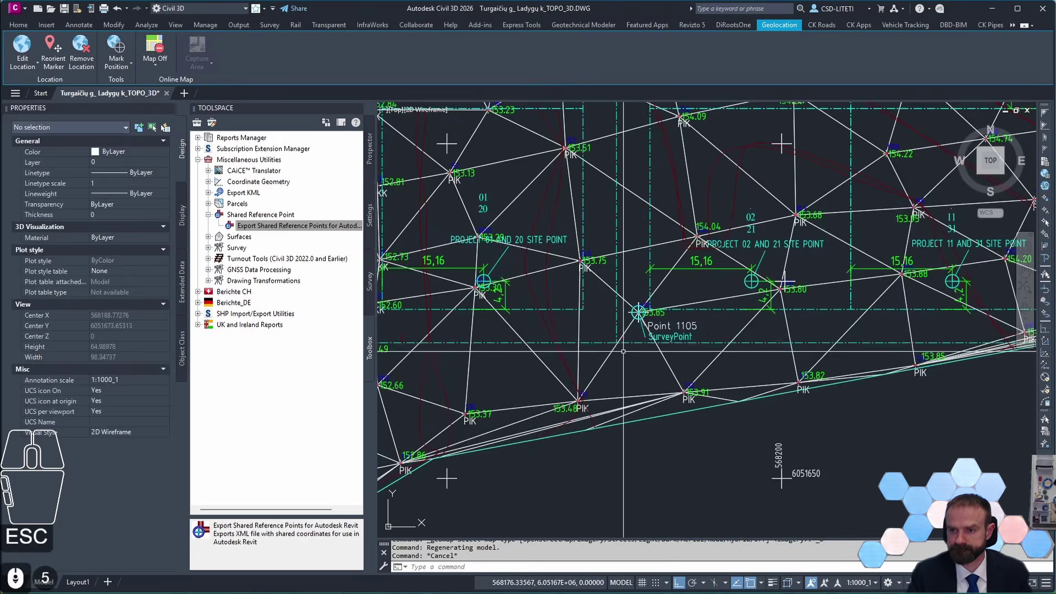
{"action": "left_click", "coordinate": [760, 488]}
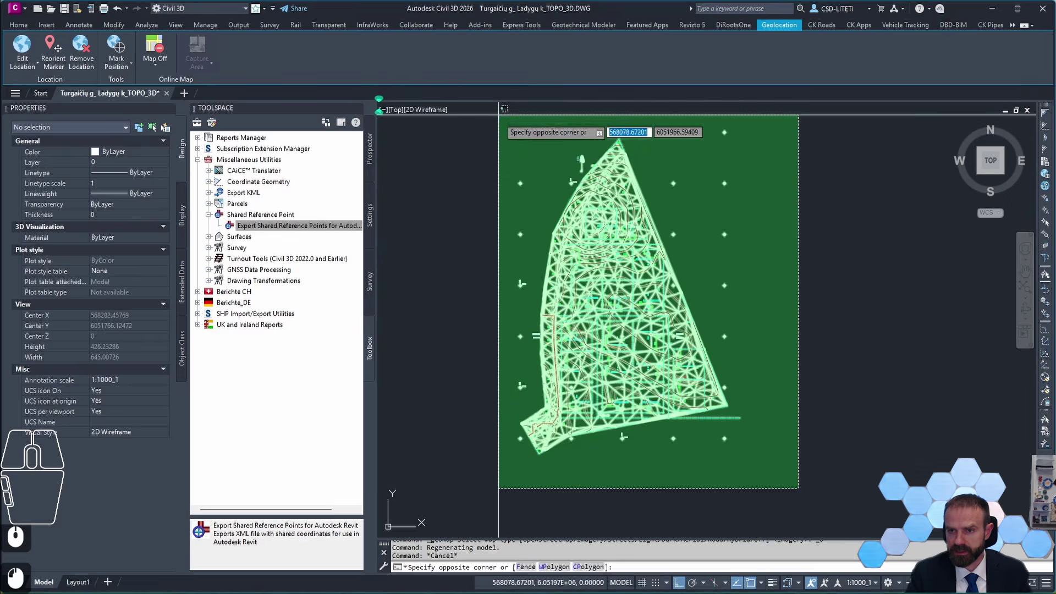
{"action": "left_click", "coordinate": [488, 110]}
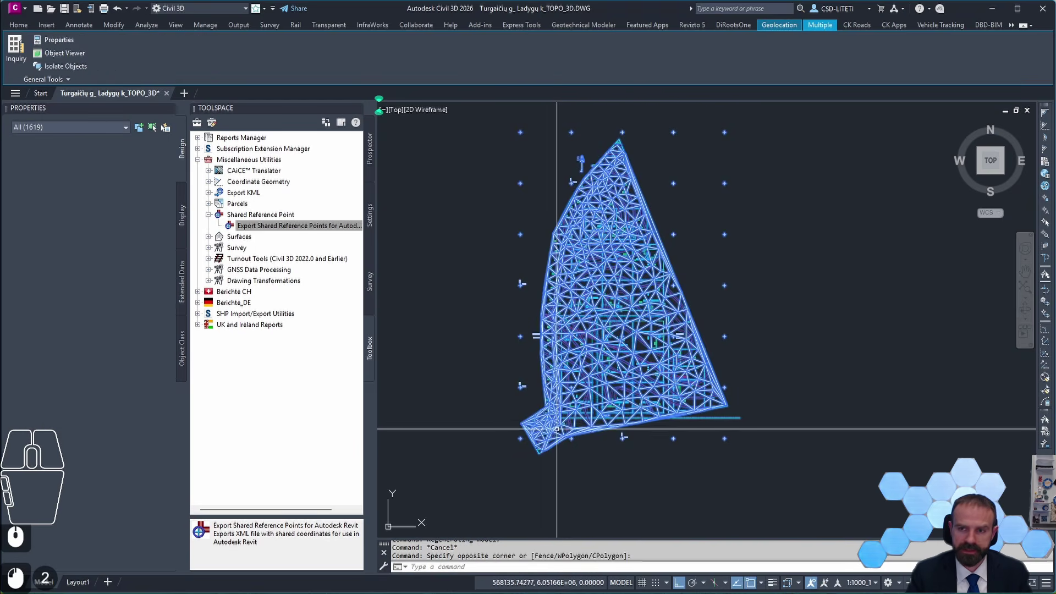
{"action": "left_click", "coordinate": [26, 27]}
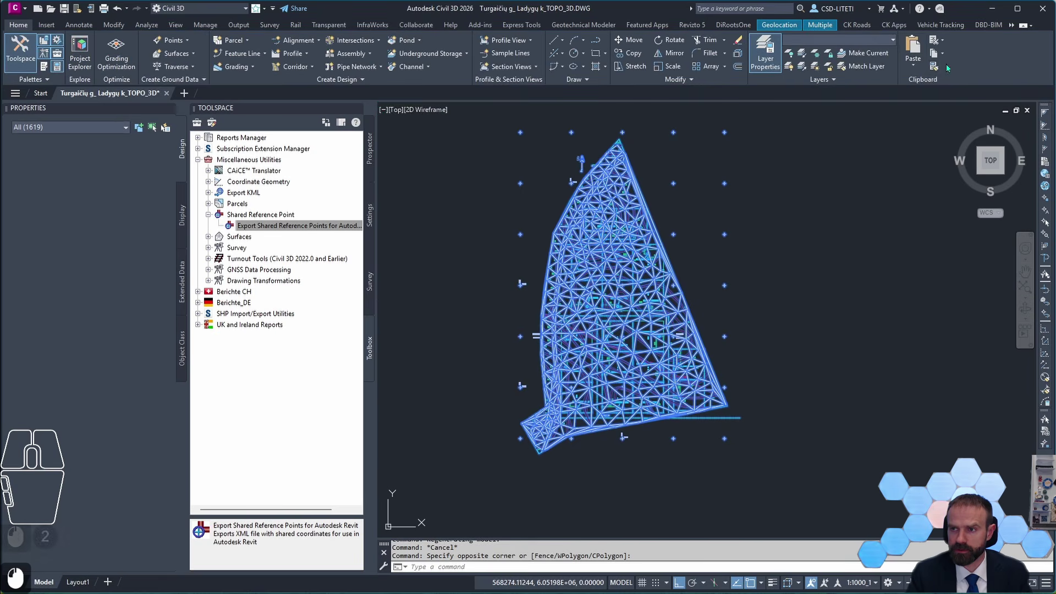
{"action": "left_click", "coordinate": [913, 67]}
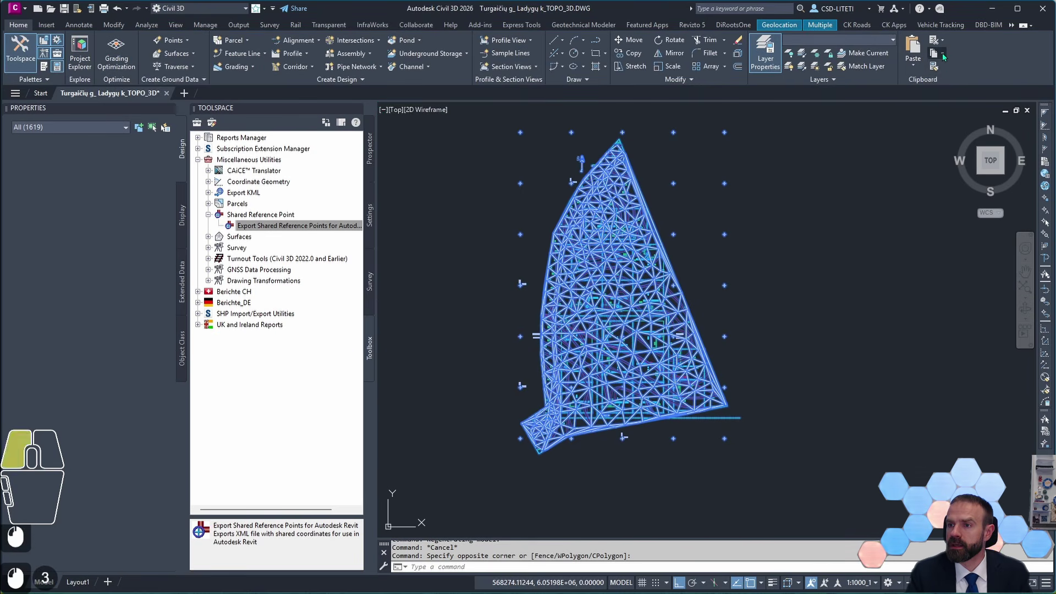
{"action": "left_click", "coordinate": [942, 53]}
{"action": "left_click", "coordinate": [979, 92]}
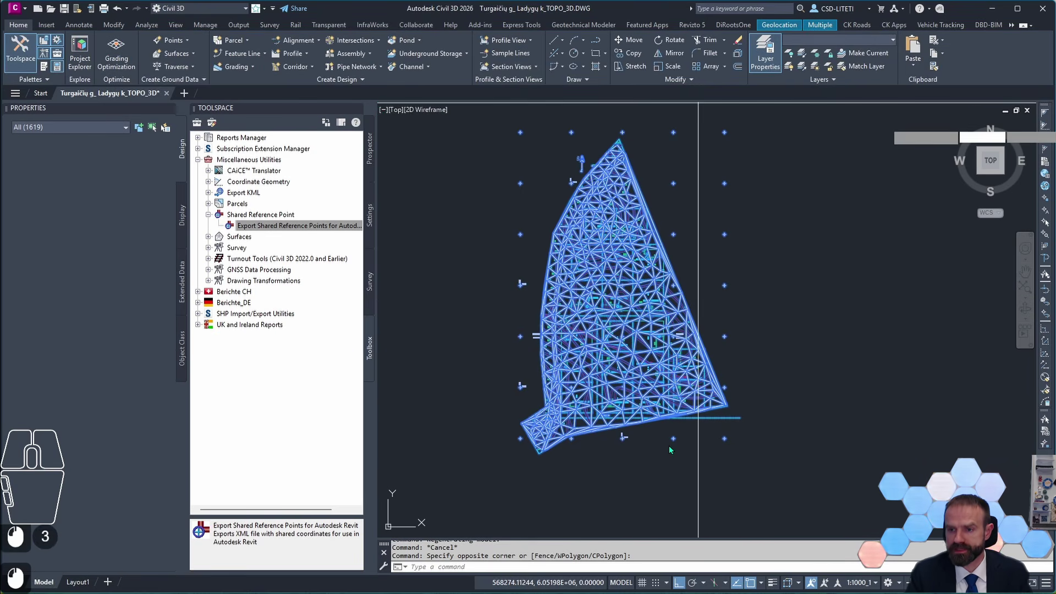
{"action": "scroll", "coordinate": [622, 413], "scroll_direction": "up", "scroll_amount": 10}
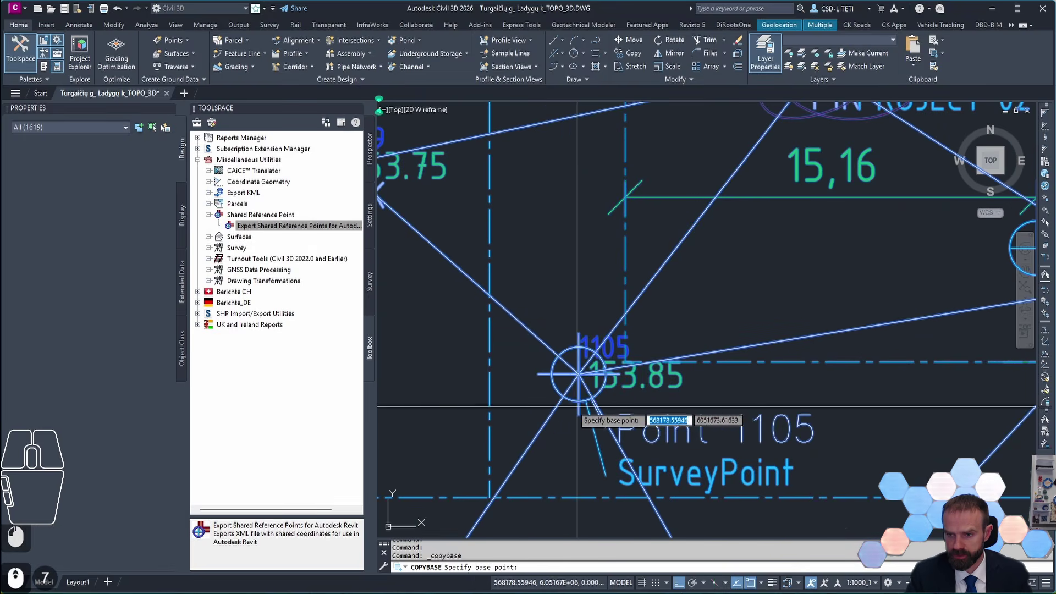
{"action": "scroll", "coordinate": [565, 414], "scroll_direction": "up", "scroll_amount": 2}
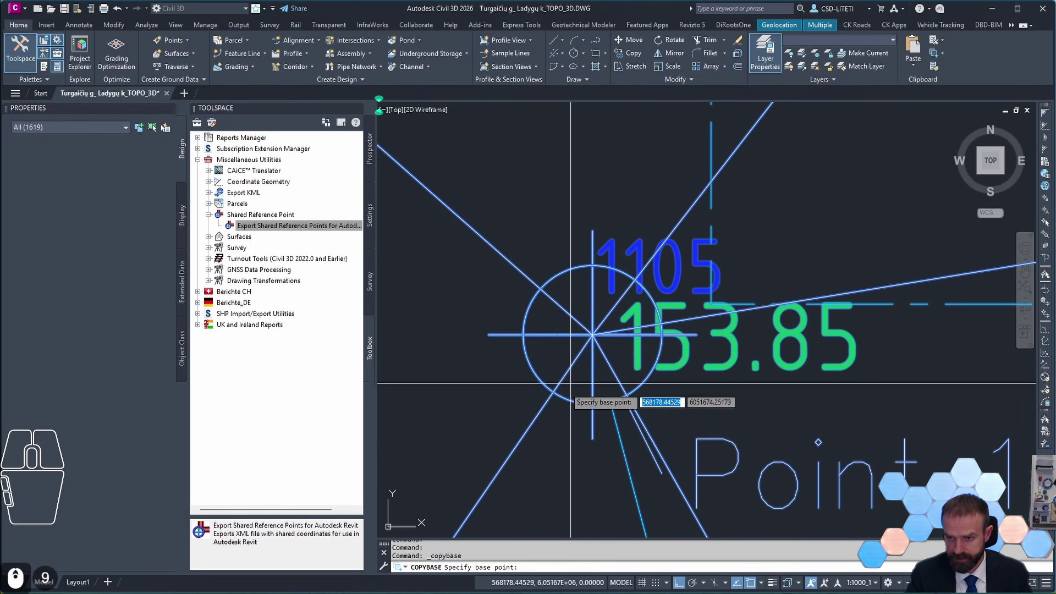
{"action": "left_click", "coordinate": [593, 334]}
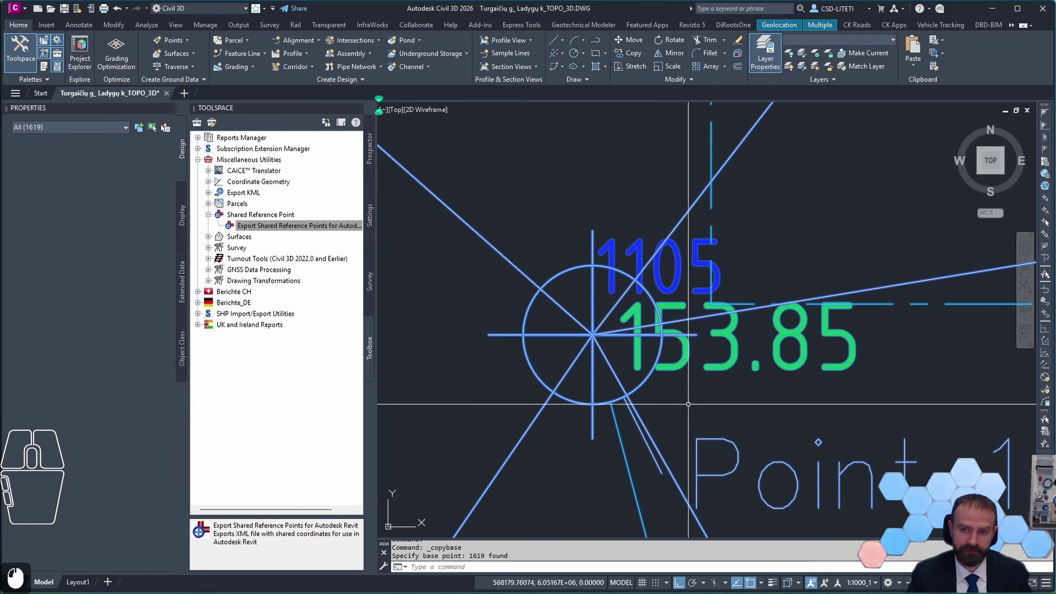
Create a new drawing and paste the copied topography at insertion point 0,0,0
{"action": "left_click", "coordinate": [184, 95]}
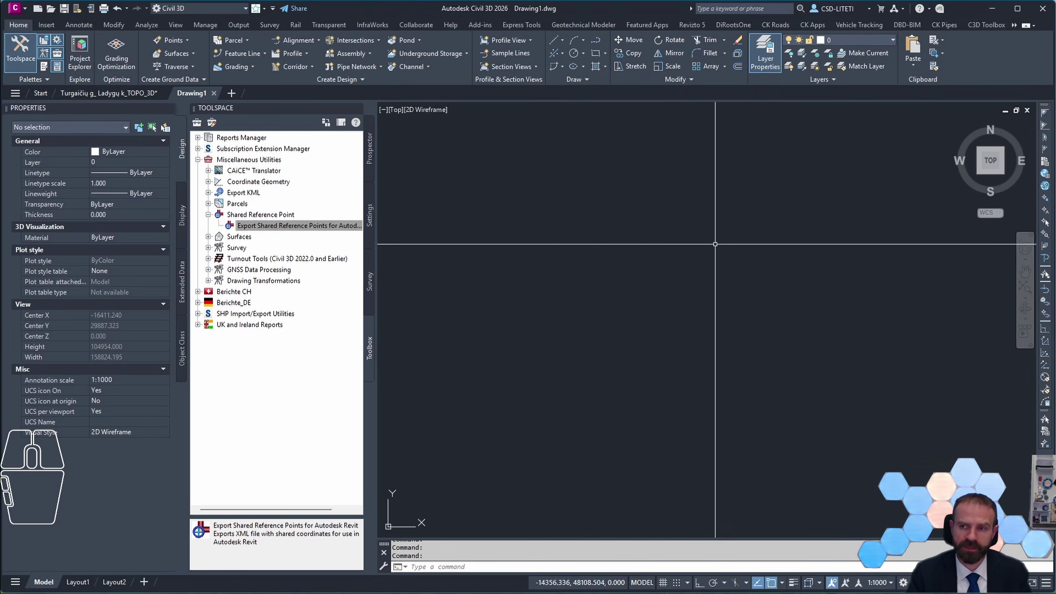
{"action": "left_click", "coordinate": [915, 67]}
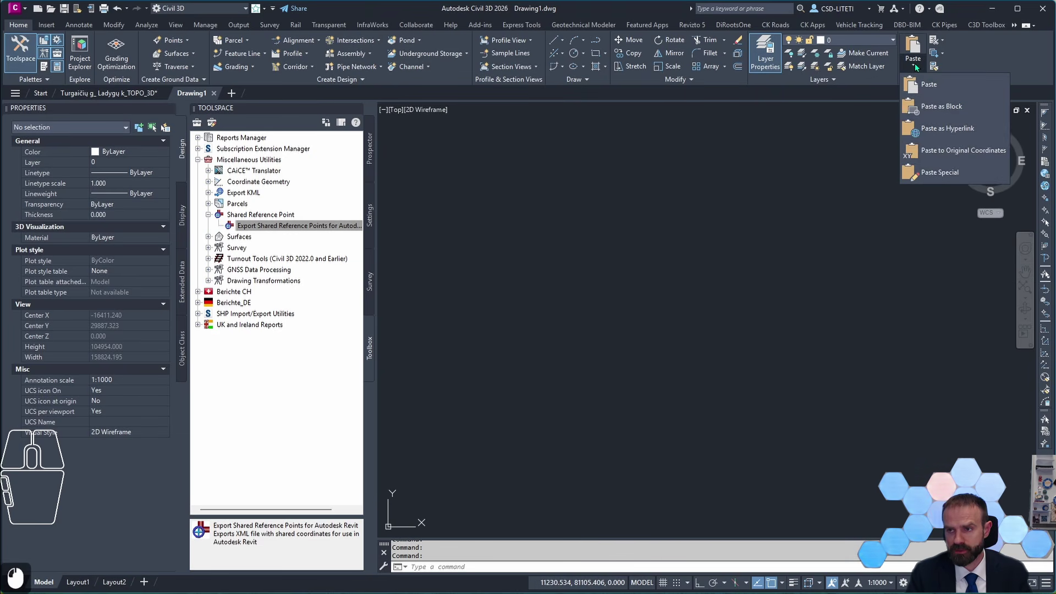
{"action": "left_click", "coordinate": [946, 85]}
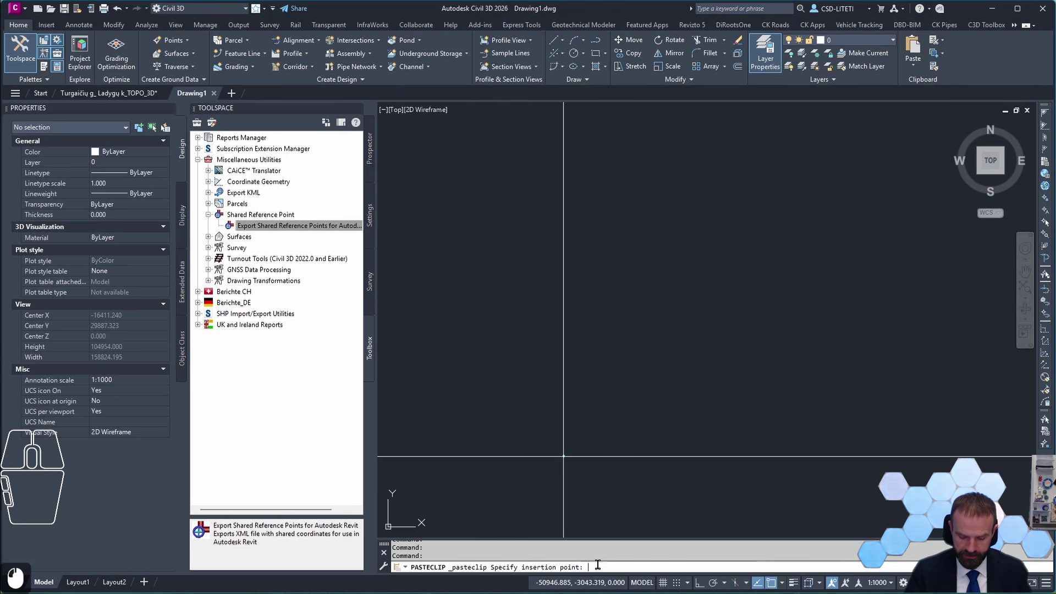
{"action": "type", "text": "0,0"}
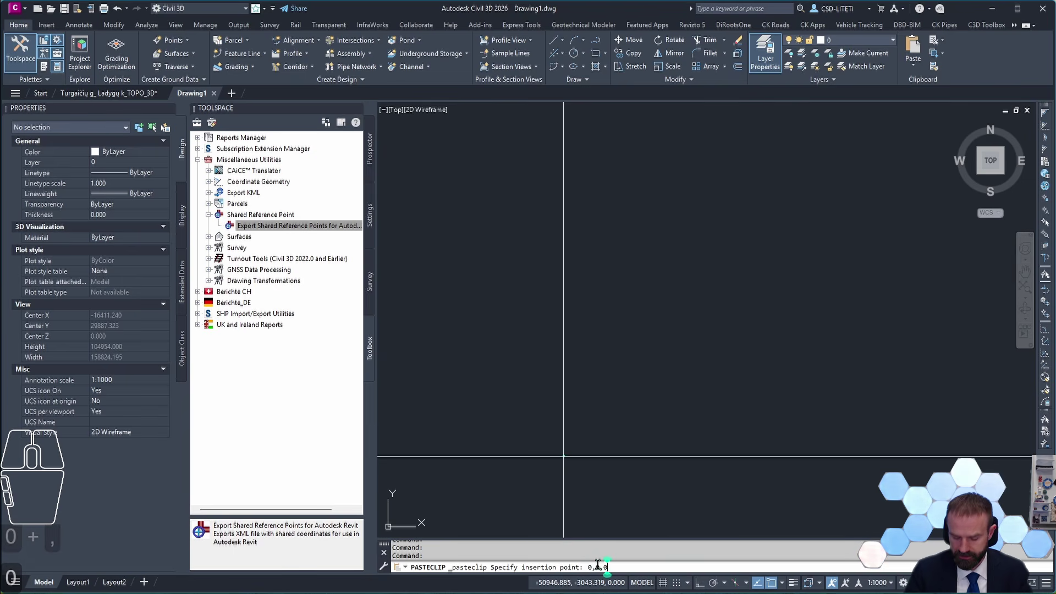
{"action": "key", "text": "Return"}
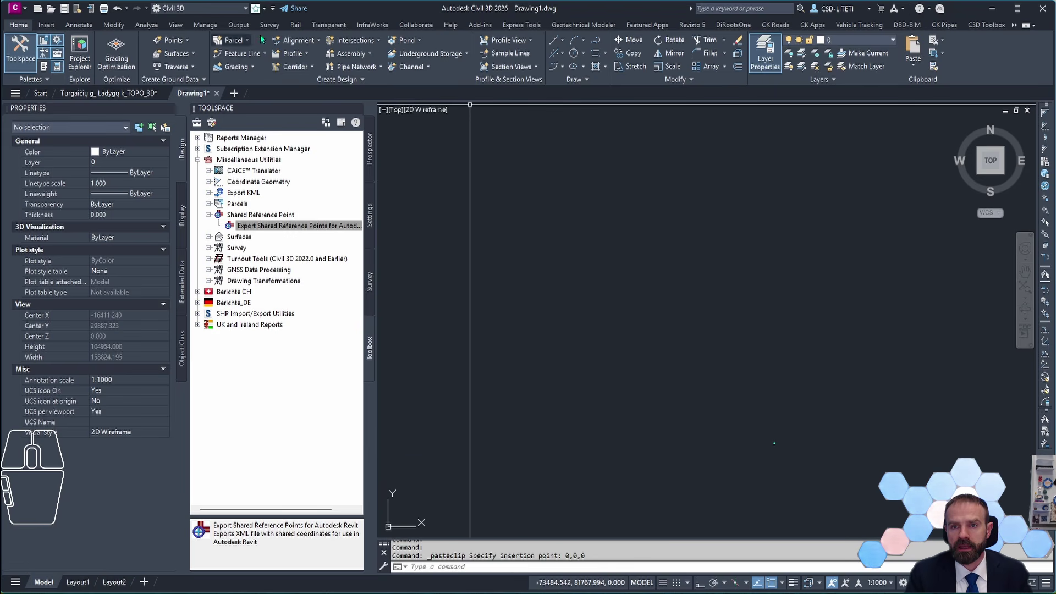
Set the UCS icon to display at the UCS origin point
{"action": "left_click", "coordinate": [46, 25]}
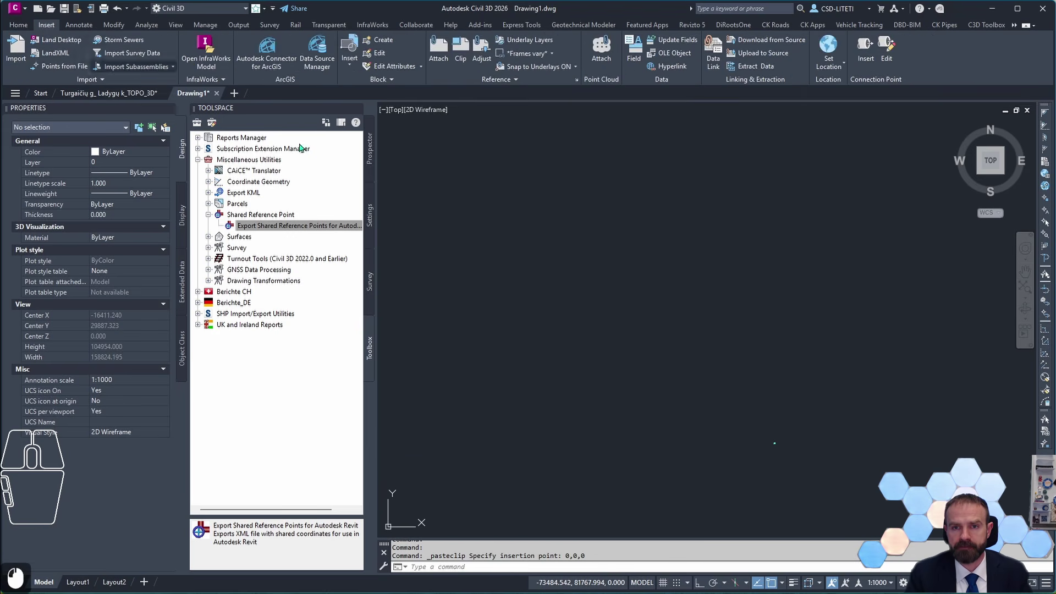
{"action": "scroll", "coordinate": [279, 73], "scroll_direction": "down", "scroll_amount": 4}
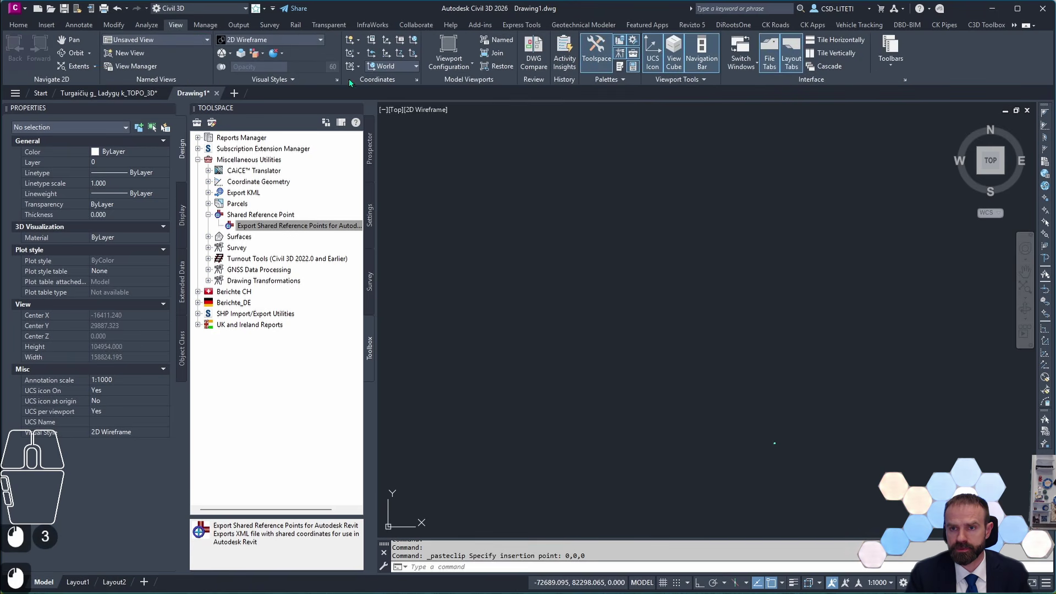
{"action": "left_click", "coordinate": [416, 80]}
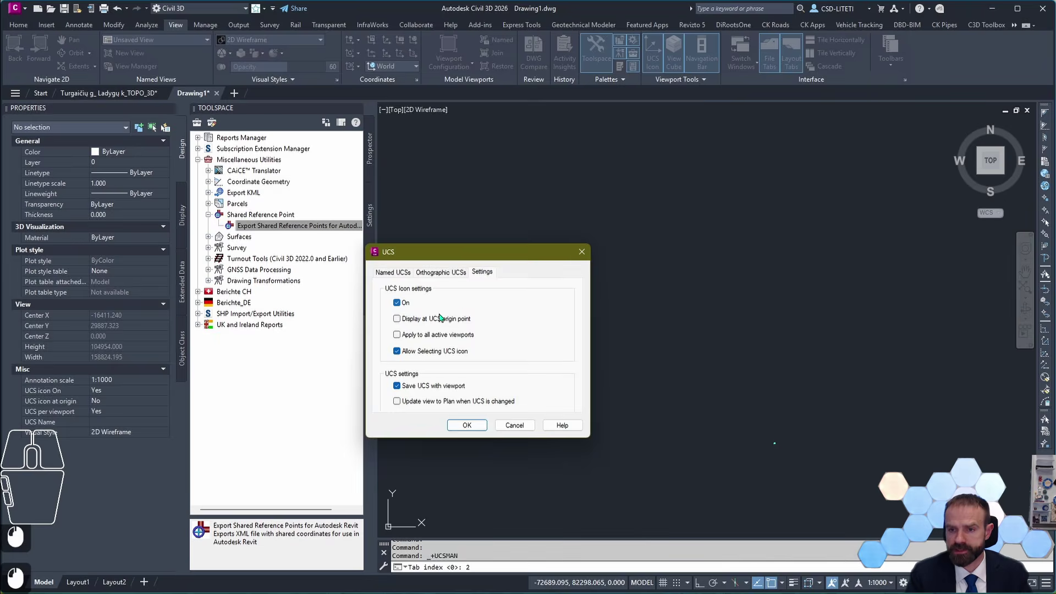
{"action": "left_click", "coordinate": [398, 320]}
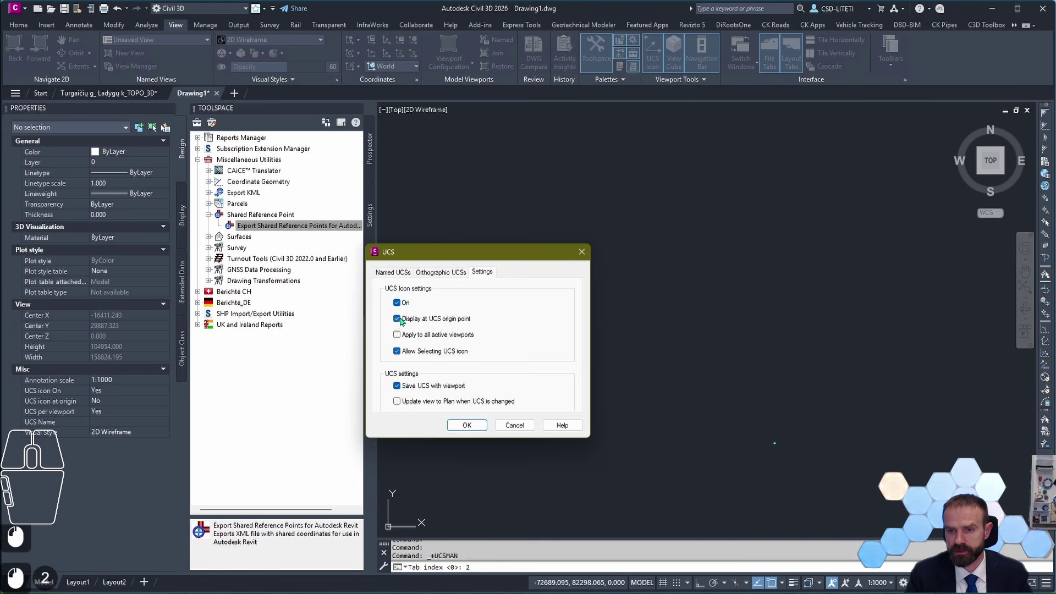
{"action": "left_click", "coordinate": [467, 426]}
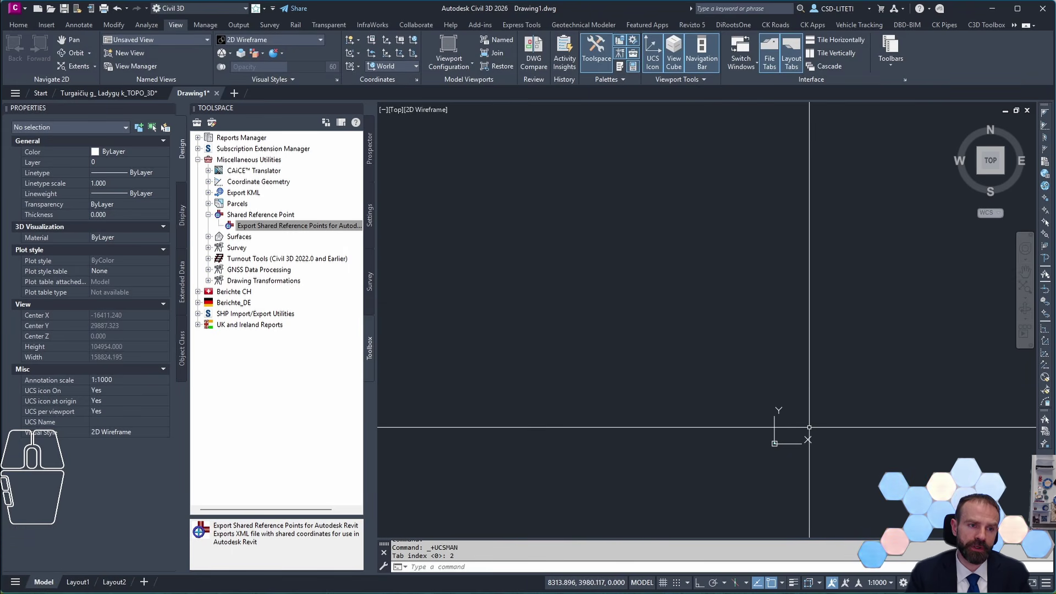
Check Point 1105 against the UCS origin and show the pasted topography in the Realistic visual style
{"action": "scroll", "coordinate": [717, 411], "scroll_direction": "up", "scroll_amount": 16}
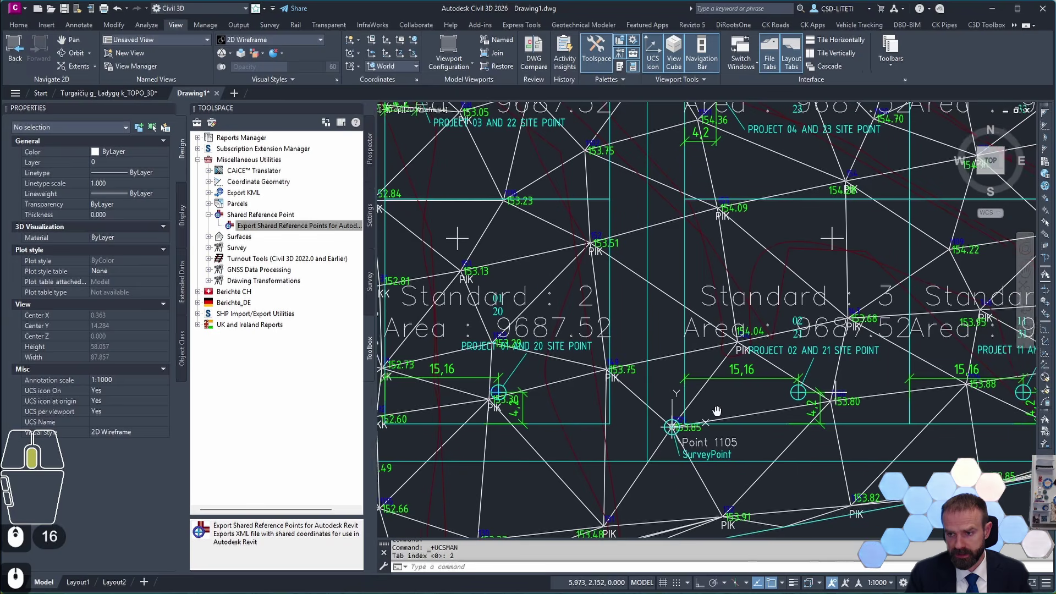
{"action": "scroll", "coordinate": [684, 428], "scroll_direction": "down", "scroll_amount": 2}
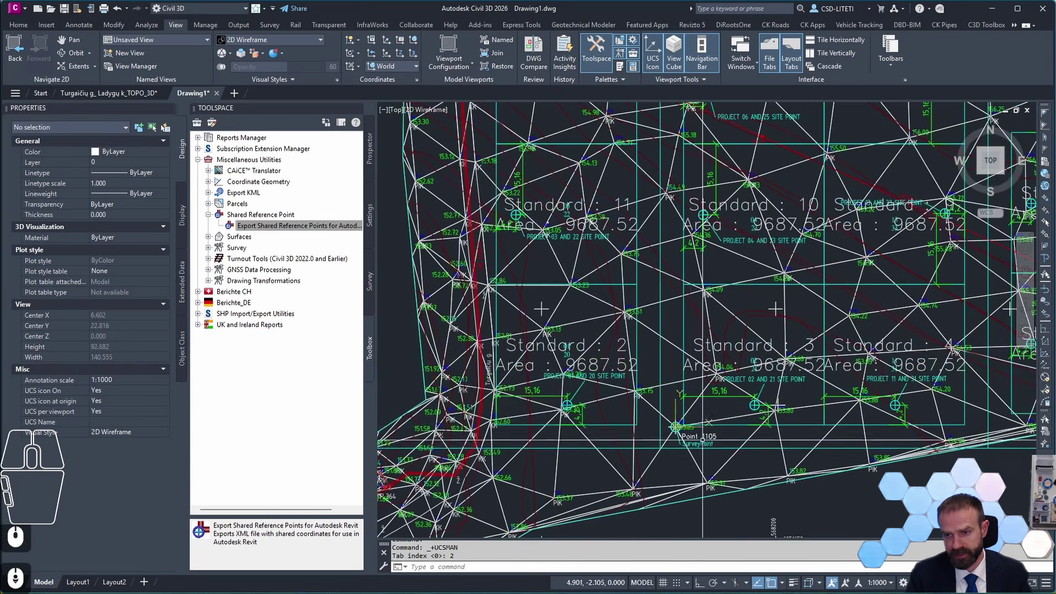
{"action": "scroll", "coordinate": [709, 446], "scroll_direction": "up", "scroll_amount": 6}
{"action": "scroll", "coordinate": [656, 397], "scroll_direction": "down", "scroll_amount": 2}
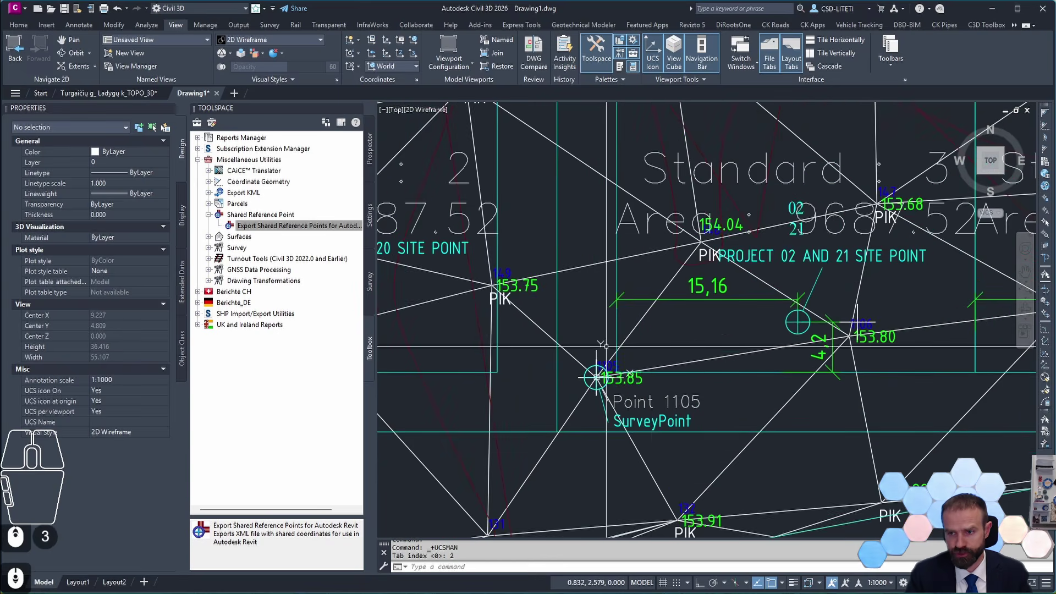
{"action": "scroll", "coordinate": [606, 347], "scroll_direction": "down", "scroll_amount": 2}
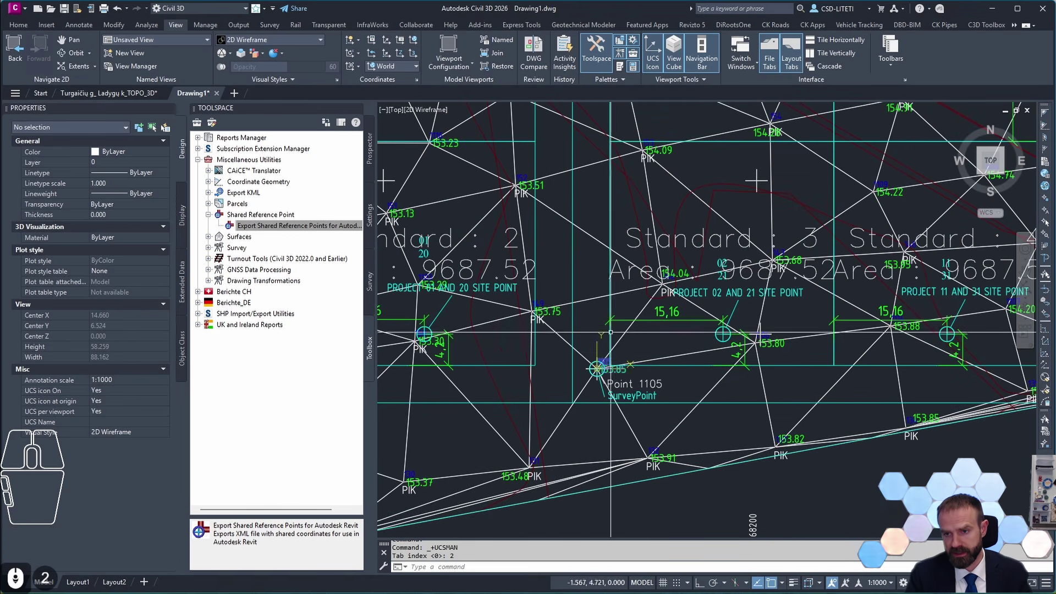
{"action": "left_click", "coordinate": [432, 110]}
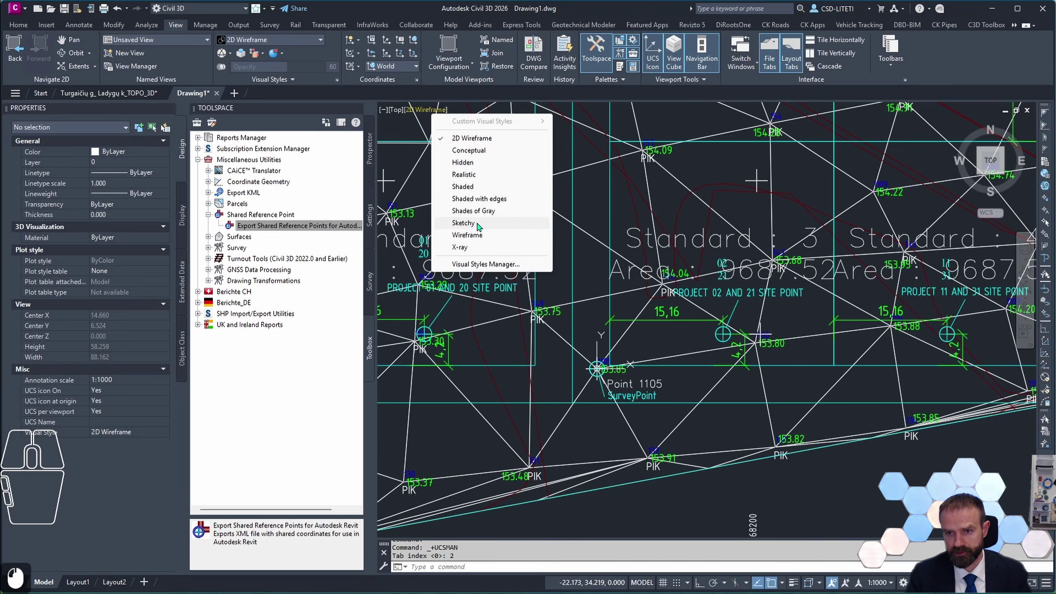
{"action": "left_click", "coordinate": [477, 177]}
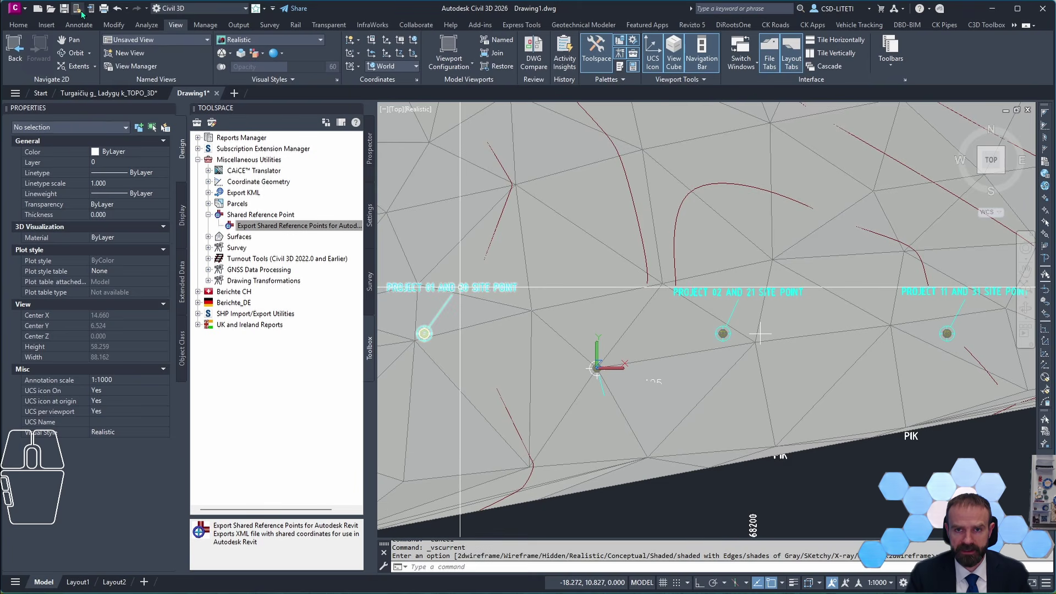
Save the new drawing in the topography folder as Turgaičių g_ Ladygų k_TOPO_3D-0-0-0.DWG
{"action": "left_click", "coordinate": [65, 9]}
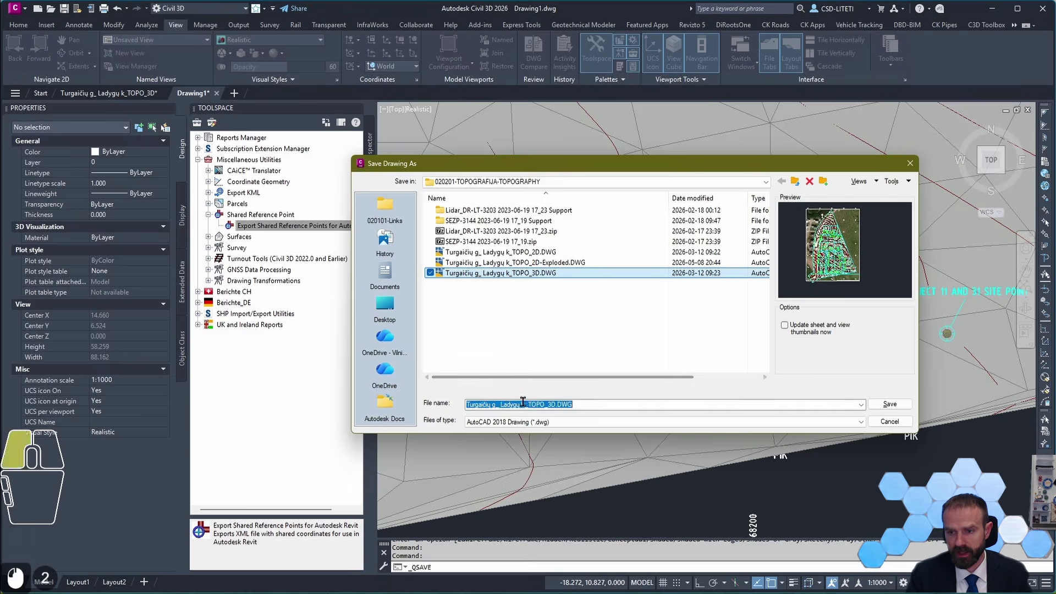
{"action": "left_click", "coordinate": [555, 405]}
{"action": "type", "text": "-0-0-0"}
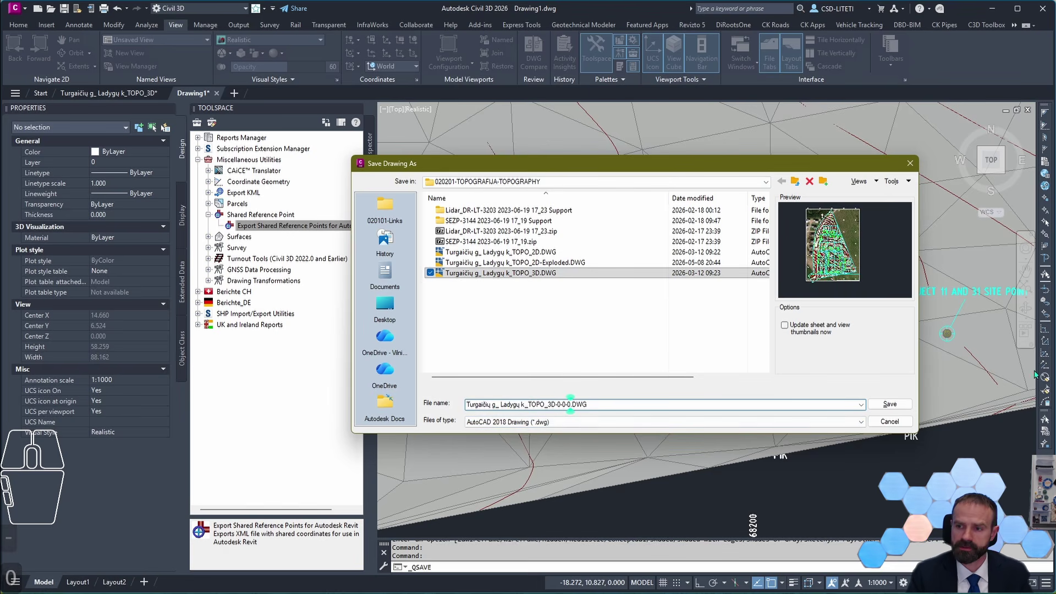
{"action": "left_click", "coordinate": [883, 403]}
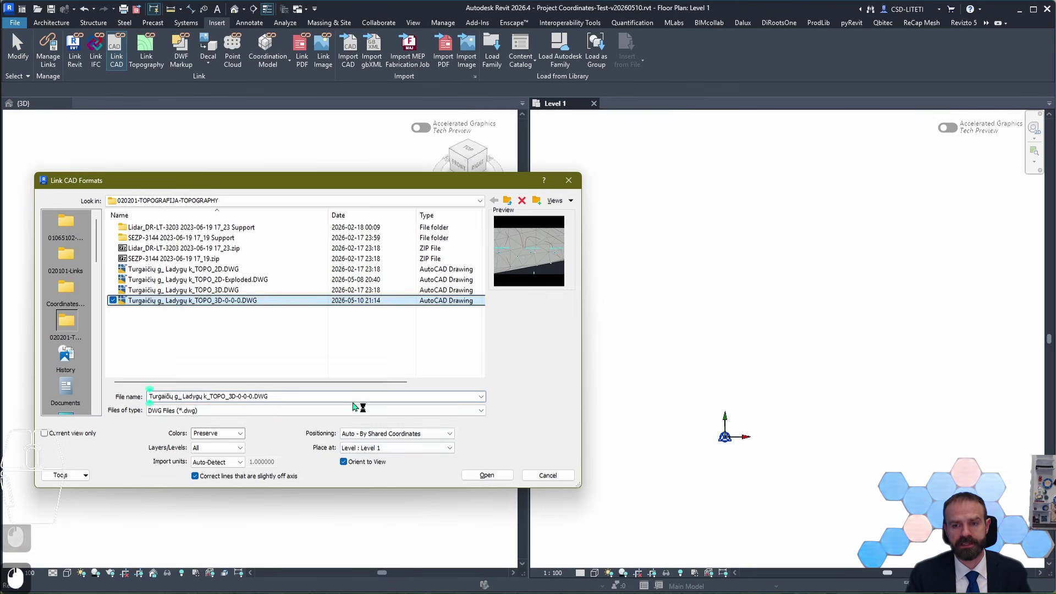
Switch to Revit and link Turgaičių g_ Ladygų k_TOPO_3D-0-0-0.DWG with Auto - Origin to Internal Origin positioning, dismissing the import warning
{"action": "left_click", "coordinate": [388, 435]}
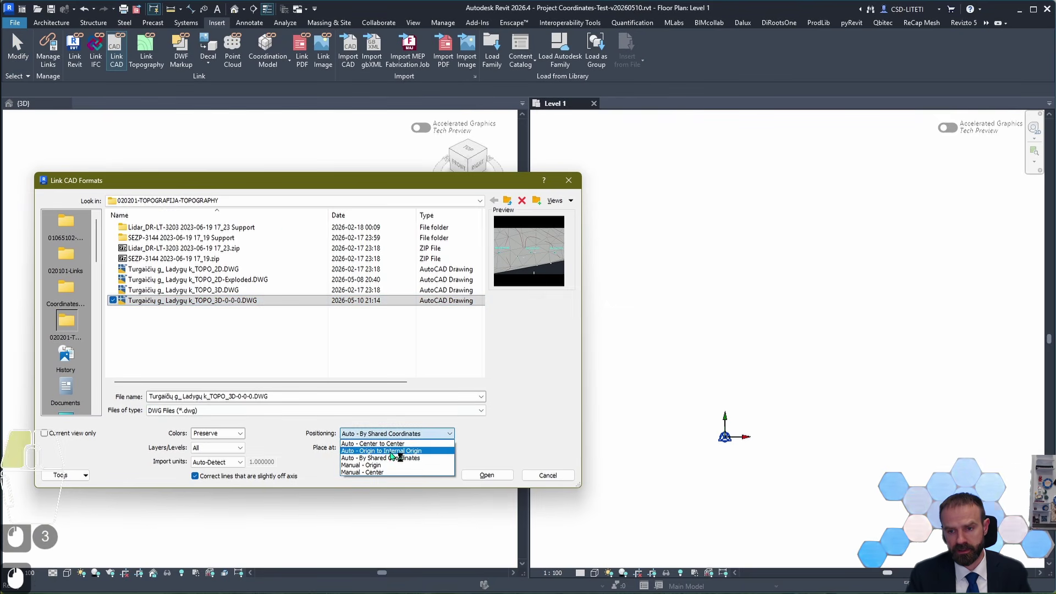
{"action": "left_click", "coordinate": [392, 451]}
{"action": "left_click", "coordinate": [484, 474]}
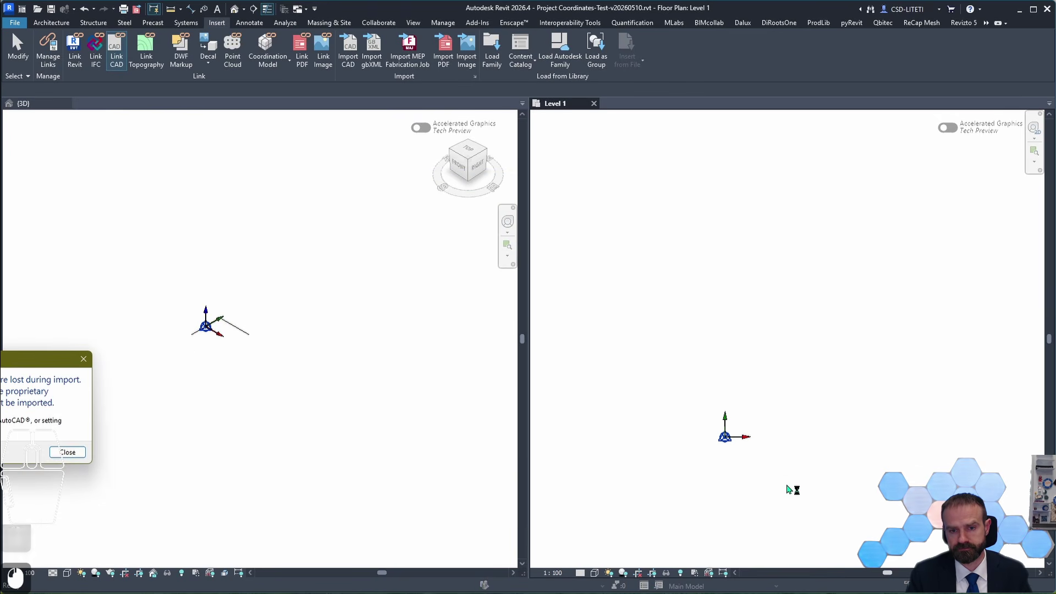
{"action": "left_click_drag", "start_coordinate": [4, 364], "coordinate": [360, 373]}
{"action": "left_click", "coordinate": [424, 457]}
{"action": "scroll", "coordinate": [731, 476], "scroll_direction": "up", "scroll_amount": 13}
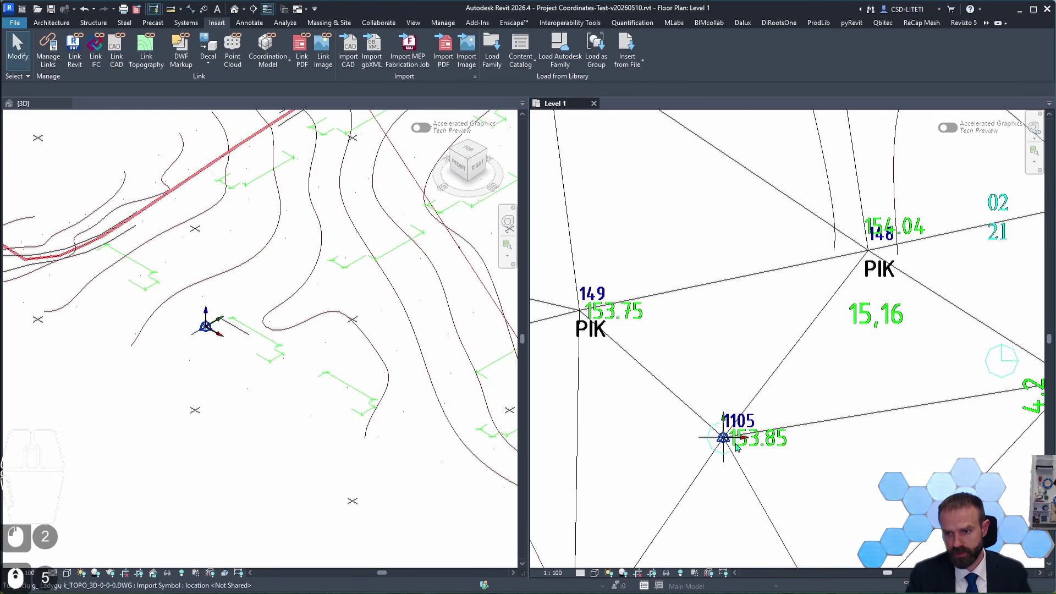
Set the Level 1 floor plan's visual style to Wireframe around survey point 1105
{"action": "scroll", "coordinate": [748, 465], "scroll_direction": "up", "scroll_amount": 1}
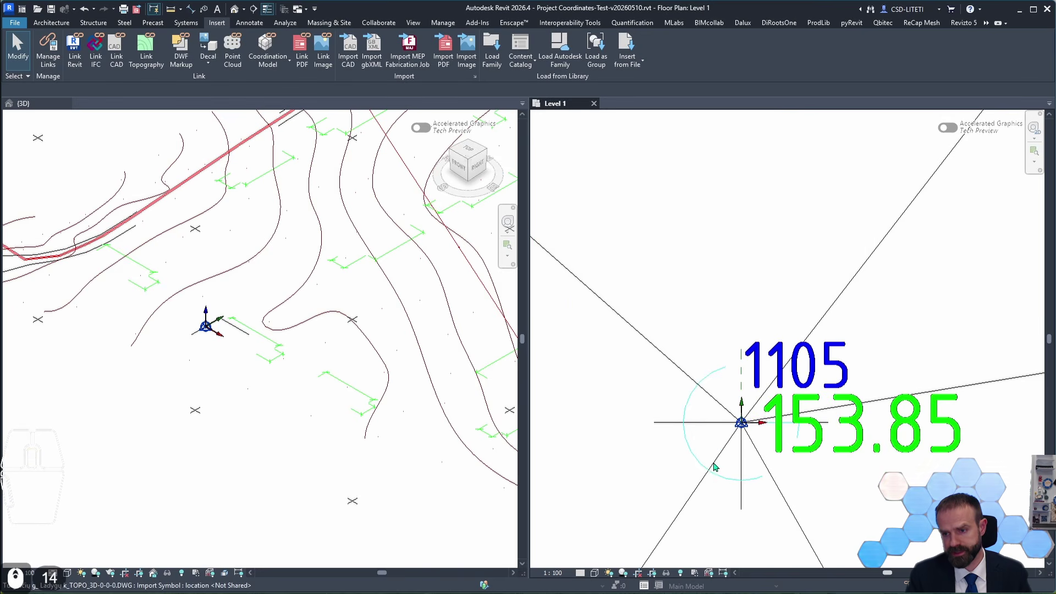
{"action": "left_click", "coordinate": [595, 574]}
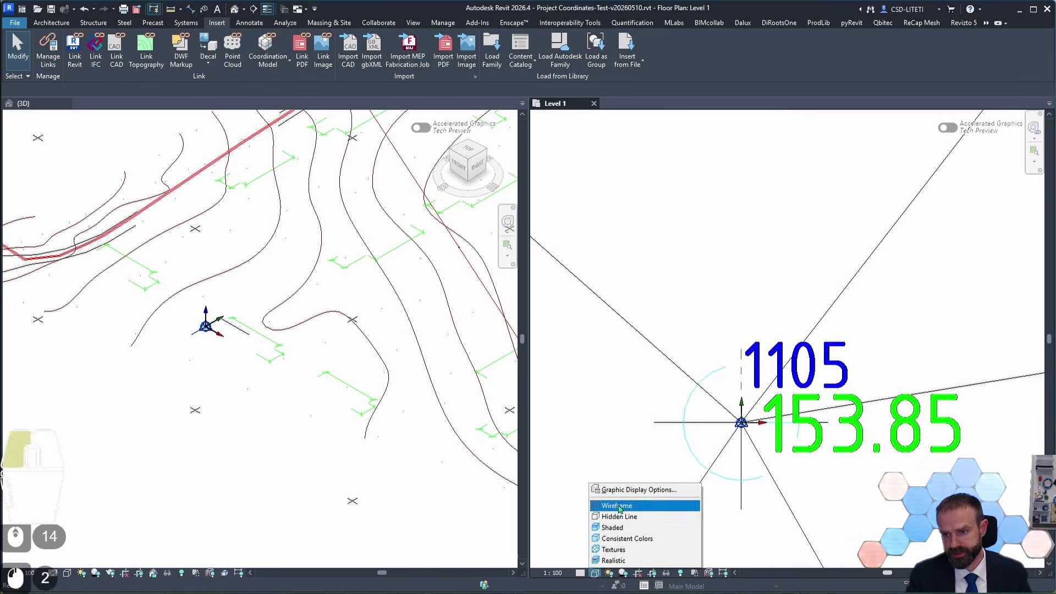
{"action": "left_click", "coordinate": [611, 504]}
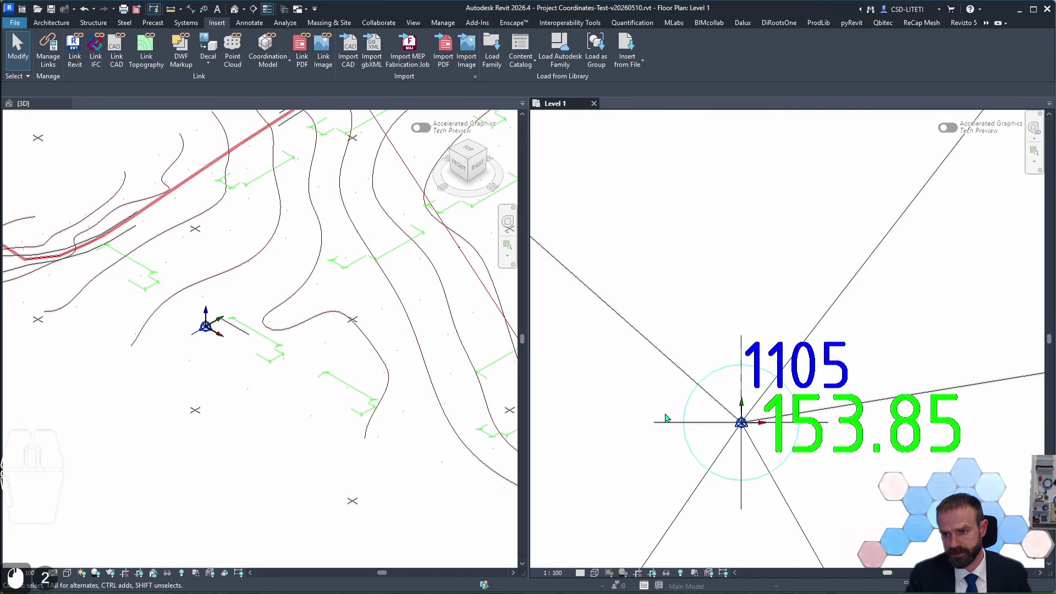
{"action": "middle_click_drag", "start_coordinate": [668, 421], "coordinate": [684, 447]}
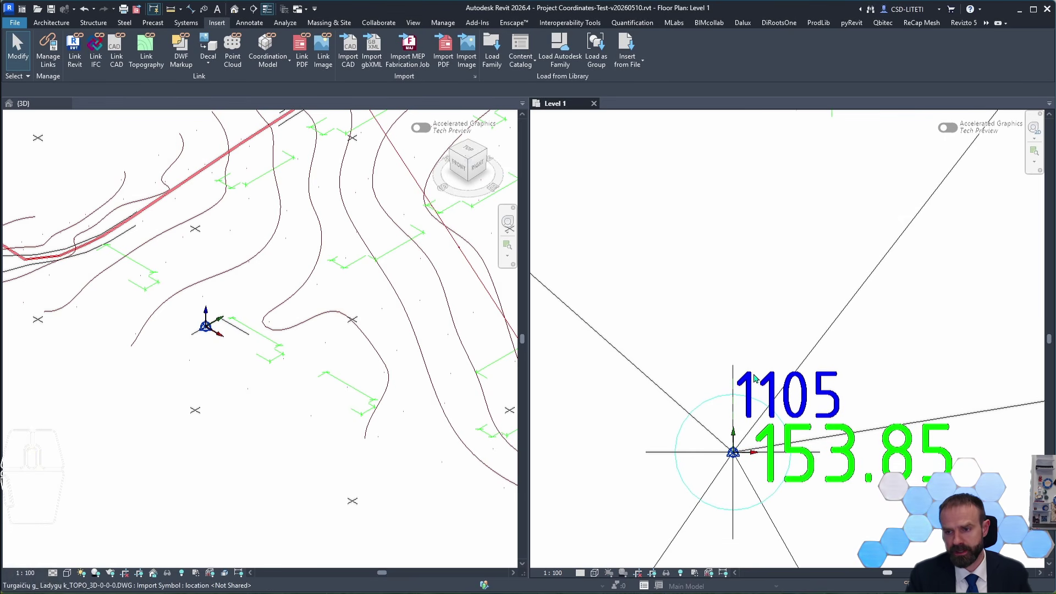
Examine the extent of the linked topography in the Level 1 plan and the site point circle beside point 180
{"action": "scroll", "coordinate": [755, 378], "scroll_direction": "down", "scroll_amount": 20}
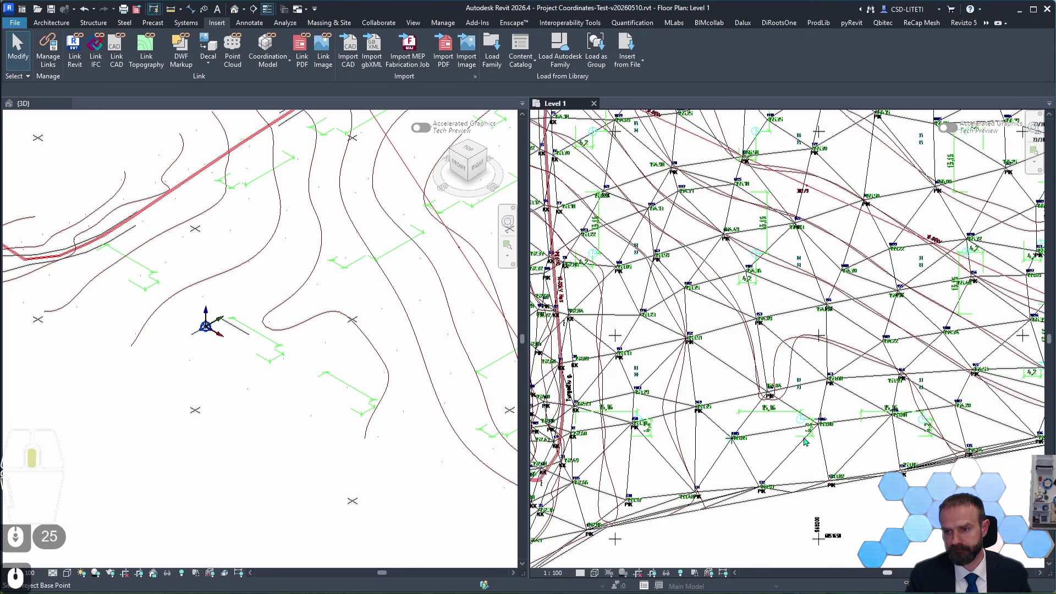
{"action": "scroll", "coordinate": [804, 442], "scroll_direction": "down", "scroll_amount": 10}
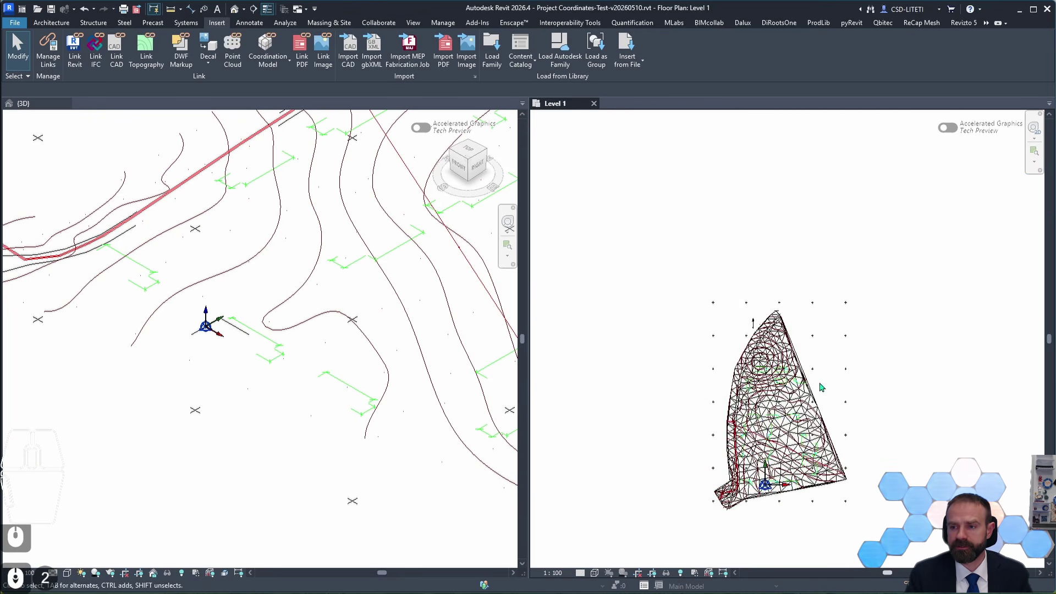
{"action": "left_click", "coordinate": [818, 384]}
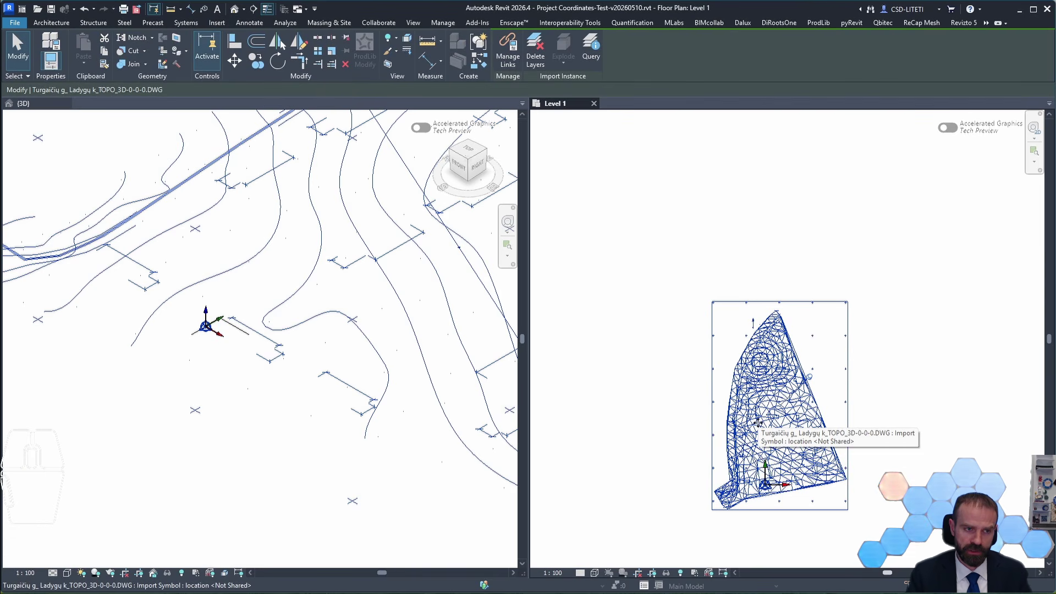
{"action": "left_click_drag", "start_coordinate": [758, 423], "coordinate": [734, 399]}
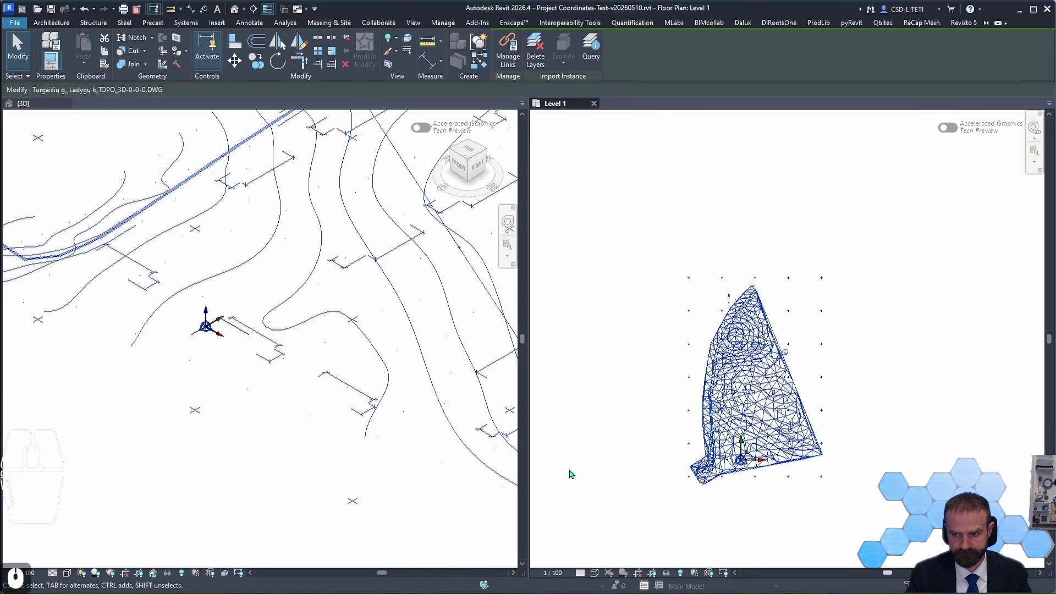
{"action": "left_click", "coordinate": [571, 474]}
{"action": "scroll", "coordinate": [732, 484], "scroll_direction": "up", "scroll_amount": 5}
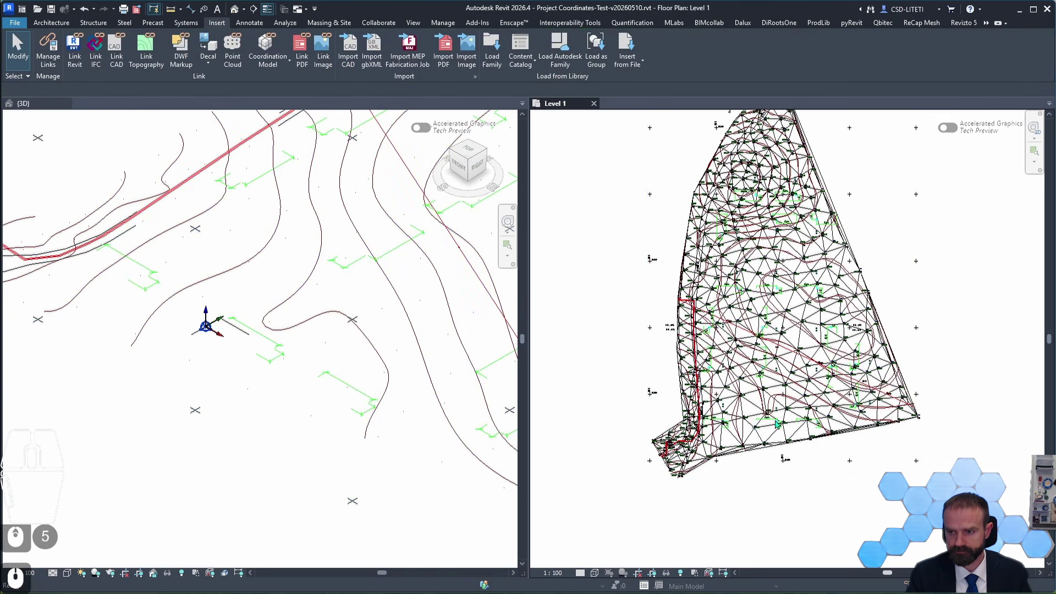
{"action": "middle_click_drag", "start_coordinate": [777, 423], "coordinate": [733, 446]}
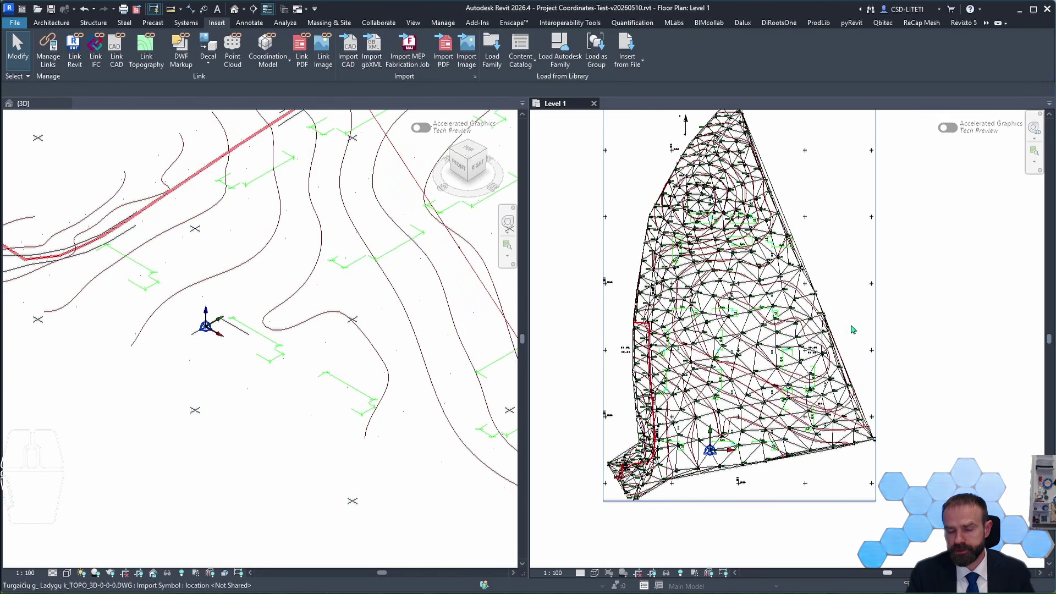
{"action": "scroll", "coordinate": [705, 342], "scroll_direction": "up", "scroll_amount": 12}
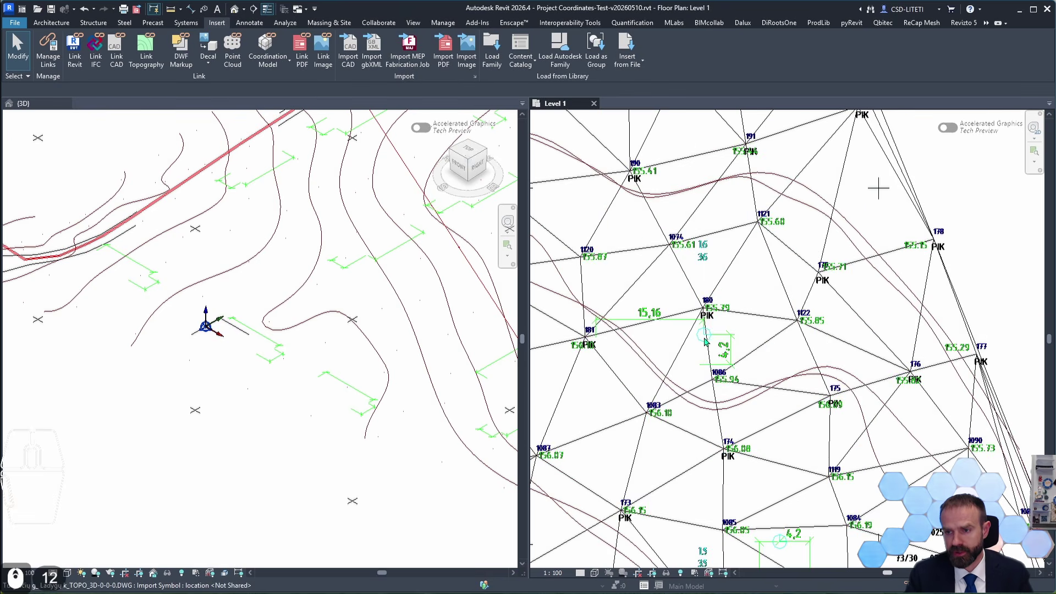
{"action": "scroll", "coordinate": [704, 344], "scroll_direction": "up", "scroll_amount": 5}
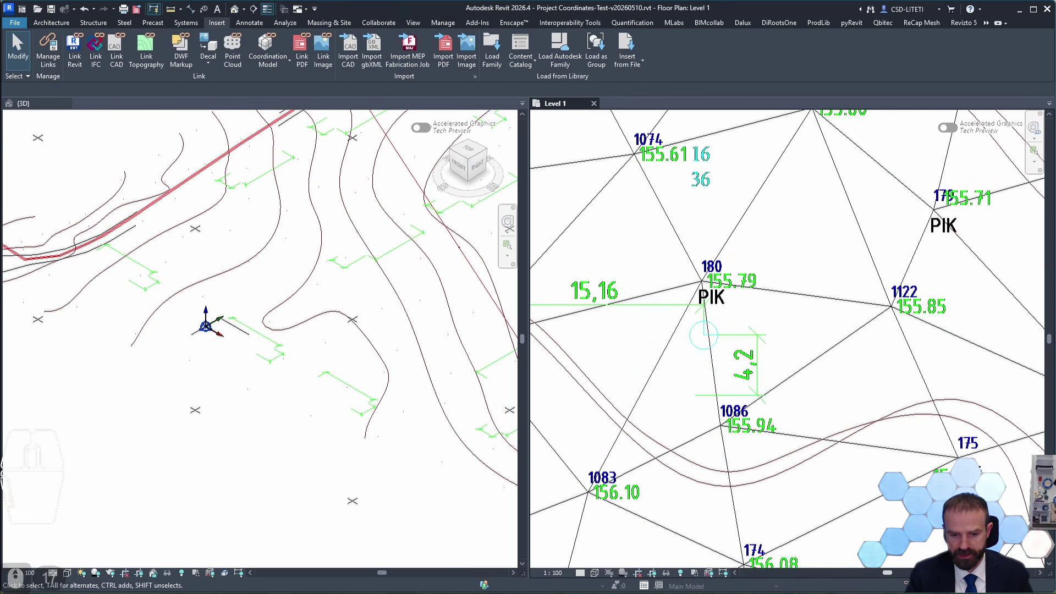
Switch to Civil 3D and examine the PROJECT 16 AND 36 SITE POINT marker and its parcel in the rebased topography drawing
{"action": "left_click", "coordinate": [705, 593]}
{"action": "scroll", "coordinate": [743, 349], "scroll_direction": "down", "scroll_amount": 3}
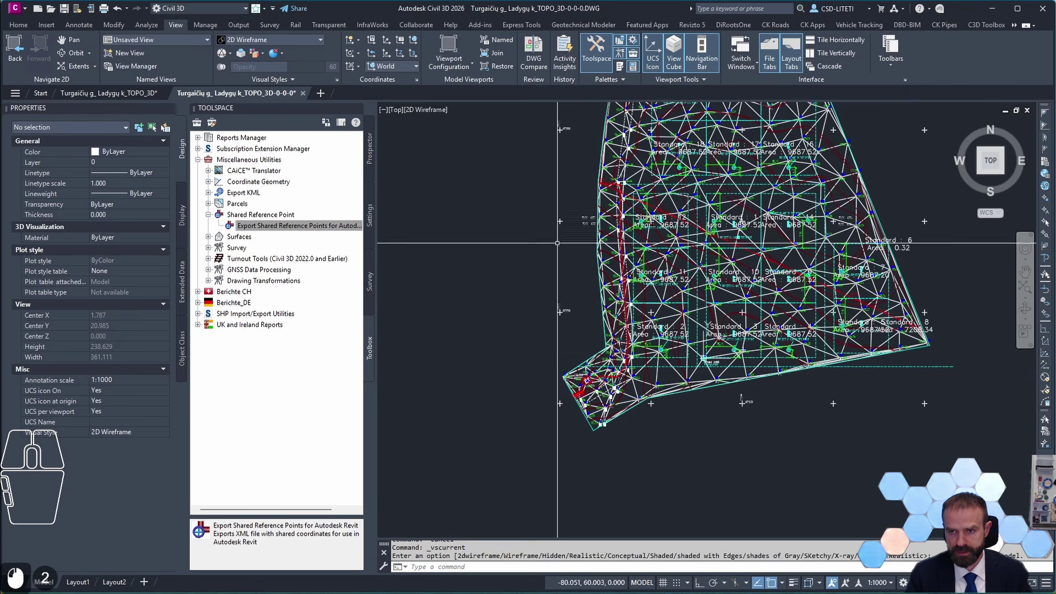
{"action": "middle_click_drag", "start_coordinate": [681, 251], "coordinate": [619, 360]}
{"action": "scroll", "coordinate": [732, 255], "scroll_direction": "up", "scroll_amount": 3}
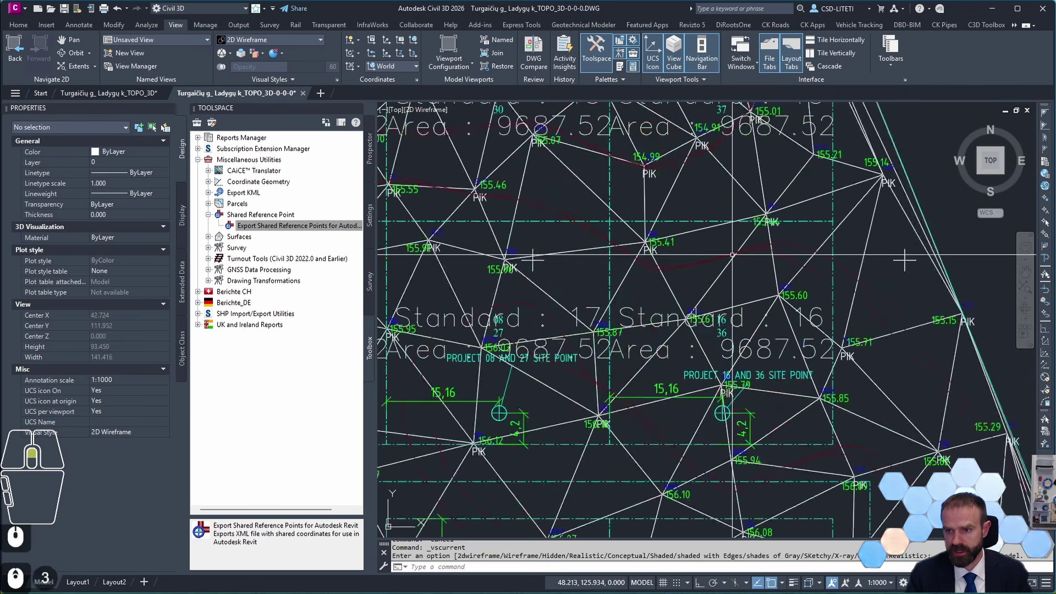
{"action": "left_click", "coordinate": [628, 221]}
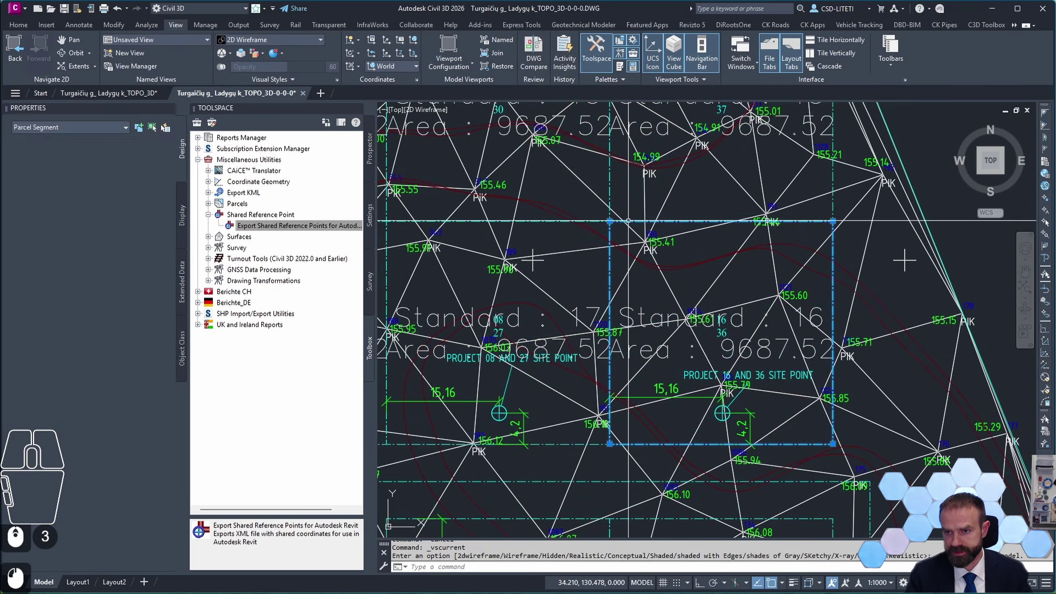
{"action": "mouse_move", "coordinate": [702, 269]}
{"action": "middle_mouse_down"}
{"action": "mouse_move", "coordinate": [709, 285]}
{"action": "mouse_move", "coordinate": [689, 262]}
{"action": "middle_mouse_up"}
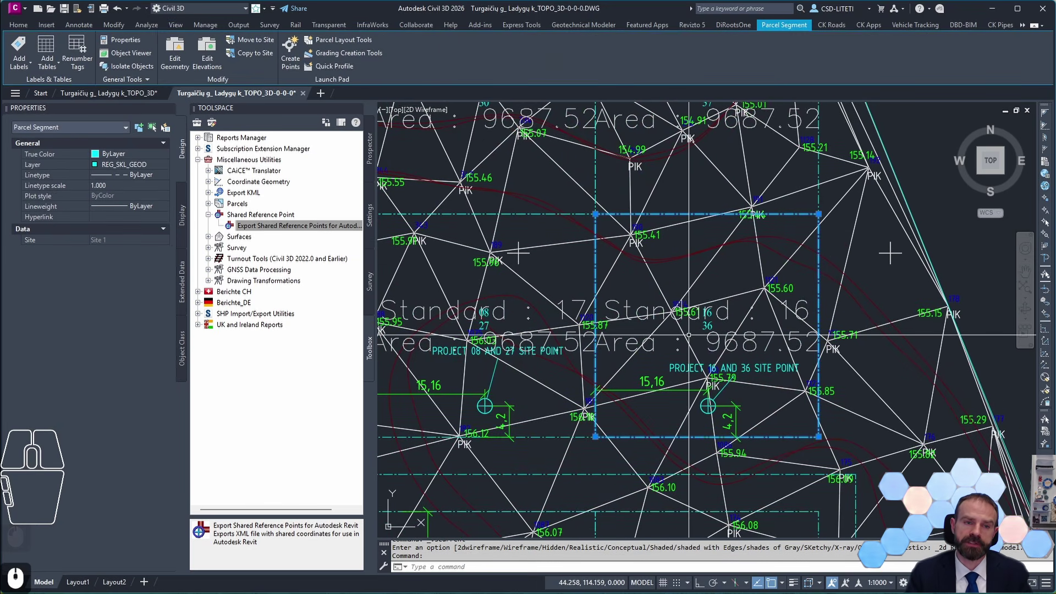
{"action": "scroll", "coordinate": [688, 335], "scroll_direction": "up", "scroll_amount": 3}
{"action": "key", "text": "Escape"}
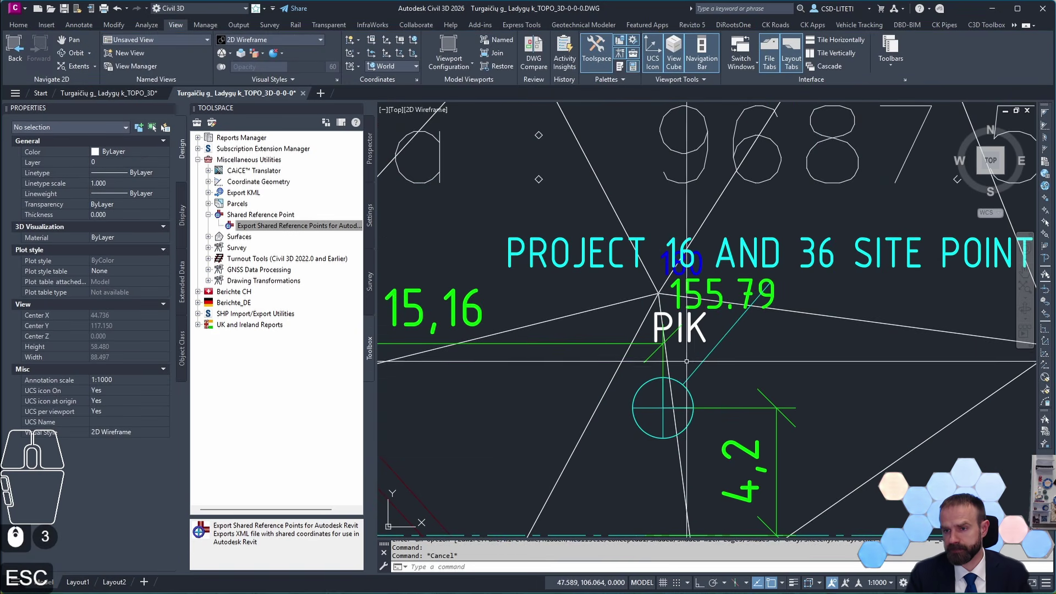
{"action": "mouse_move", "coordinate": [868, 257]}
{"action": "middle_mouse_down"}
{"action": "mouse_move", "coordinate": [744, 267]}
{"action": "mouse_move", "coordinate": [815, 230]}
{"action": "middle_mouse_up"}
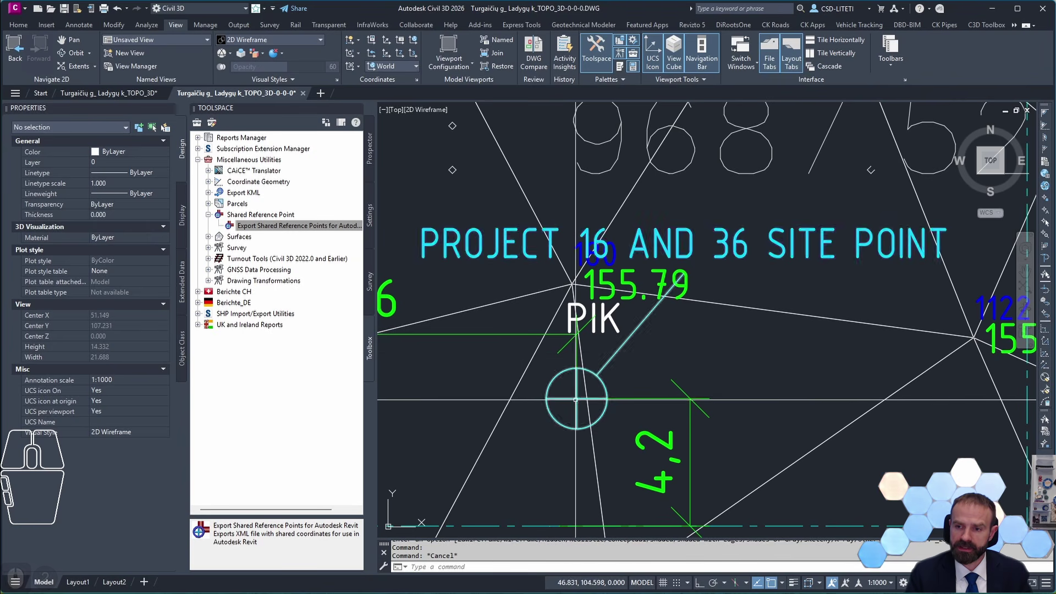
{"action": "scroll", "coordinate": [556, 404], "scroll_direction": "down", "scroll_amount": 4}
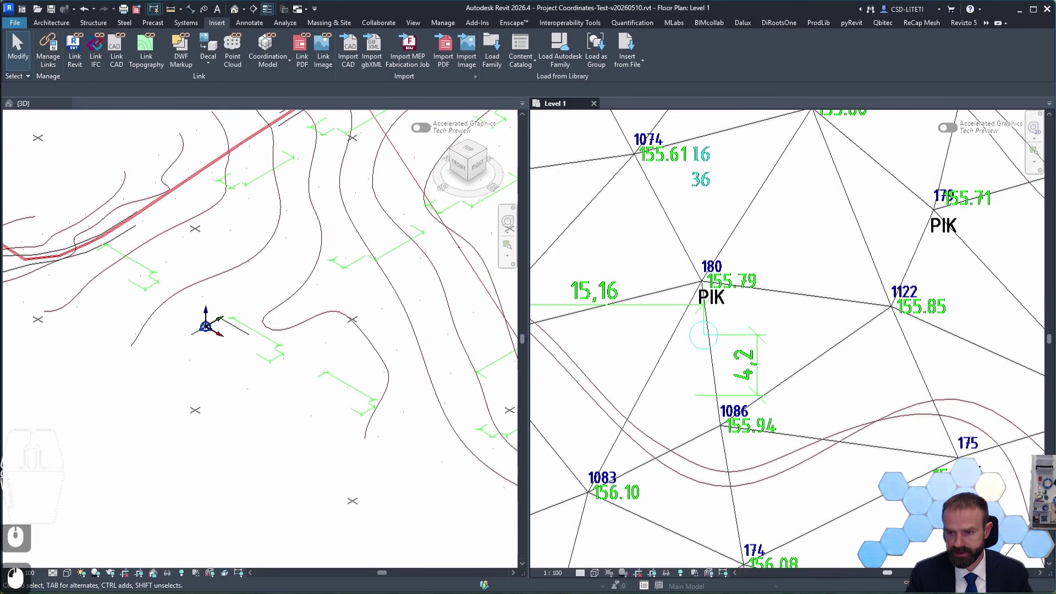
Compare the site point circles in Revit's Level 1 plan, including the one near point 157, with the Civil 3D markers and point 1105
{"action": "scroll", "coordinate": [785, 340], "scroll_direction": "down", "scroll_amount": 2}
{"action": "scroll", "coordinate": [785, 339], "scroll_direction": "up", "scroll_amount": 8}
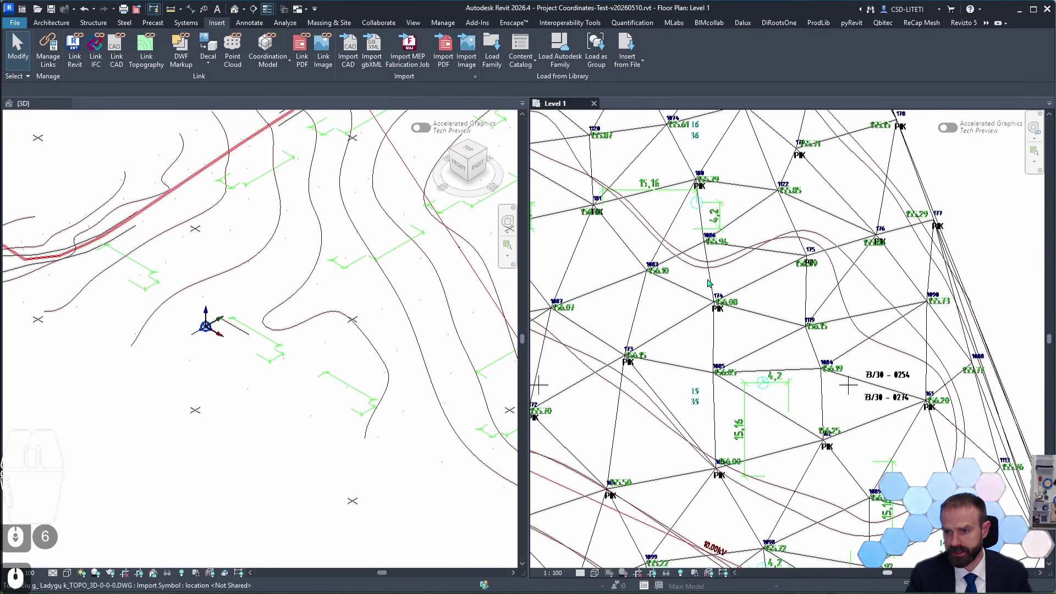
{"action": "scroll", "coordinate": [782, 376], "scroll_direction": "up", "scroll_amount": 7}
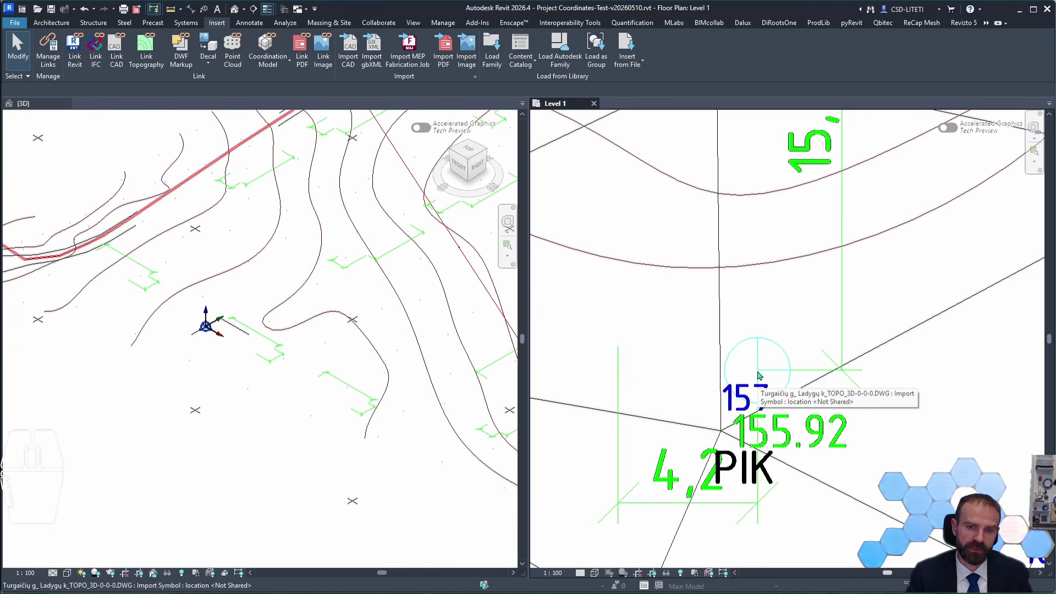
{"action": "scroll", "coordinate": [759, 376], "scroll_direction": "down", "scroll_amount": 9}
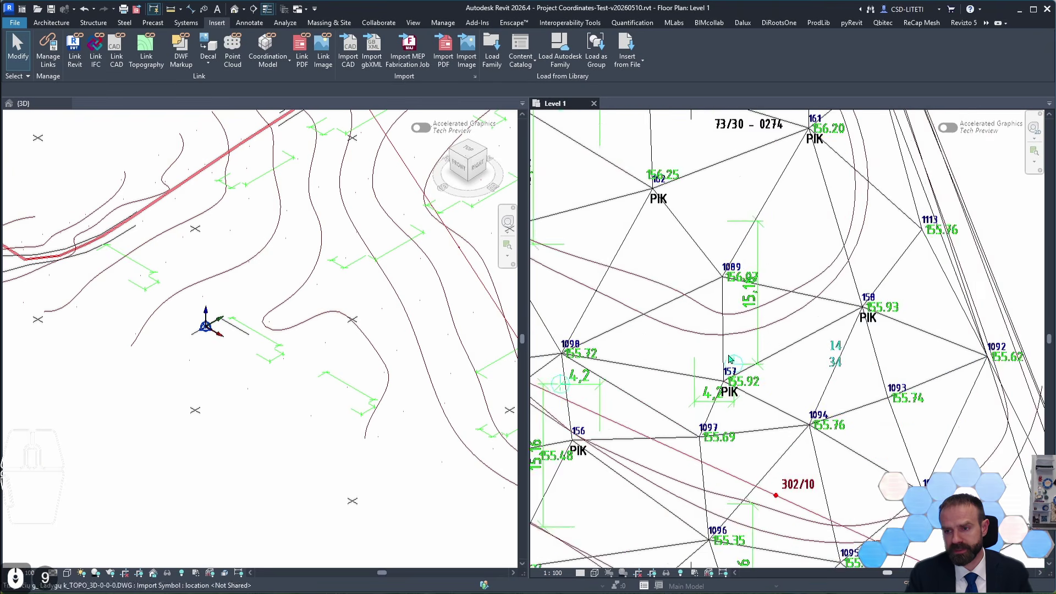
{"action": "scroll", "coordinate": [845, 306], "scroll_direction": "down", "scroll_amount": 3}
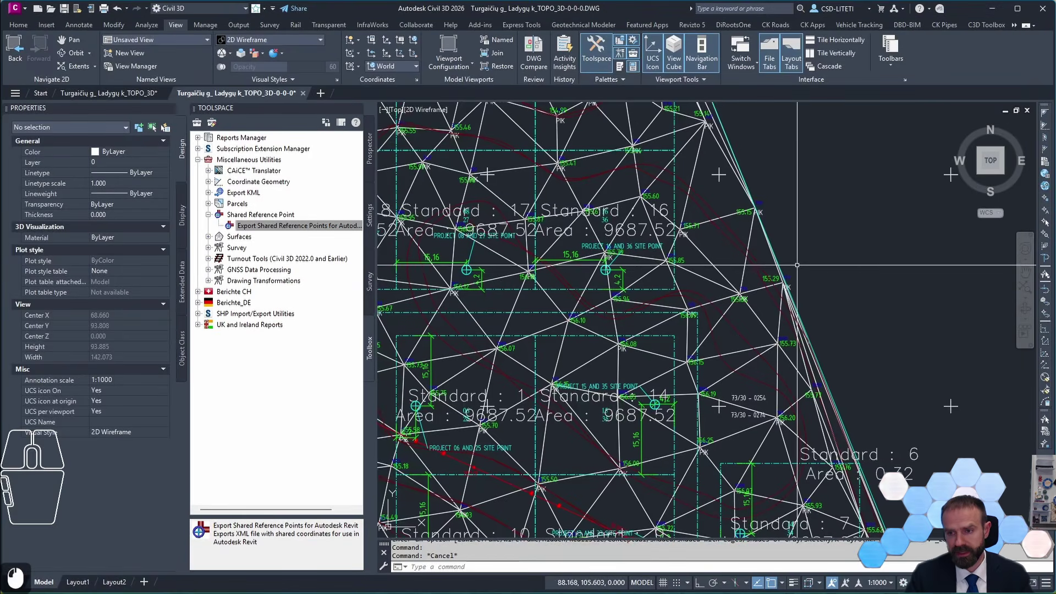
{"action": "middle_click_drag", "start_coordinate": [710, 283], "coordinate": [717, 289]}
{"action": "middle_click", "coordinate": [718, 289]}
{"action": "middle_click", "coordinate": [717, 288]}
{"action": "scroll", "coordinate": [683, 249], "scroll_direction": "up", "scroll_amount": 6}
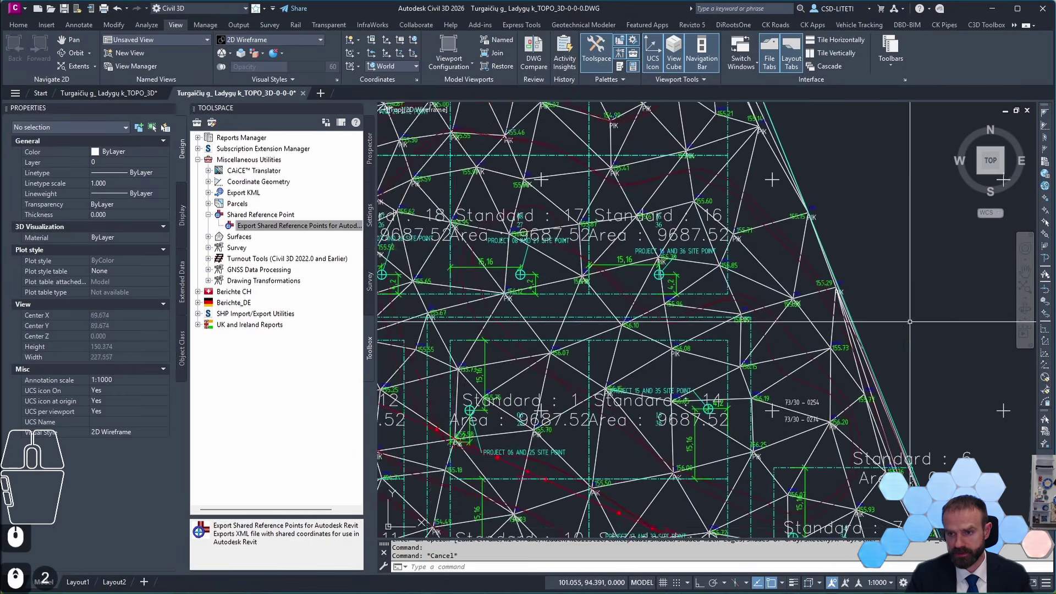
{"action": "scroll", "coordinate": [683, 249], "scroll_direction": "up", "scroll_amount": 2}
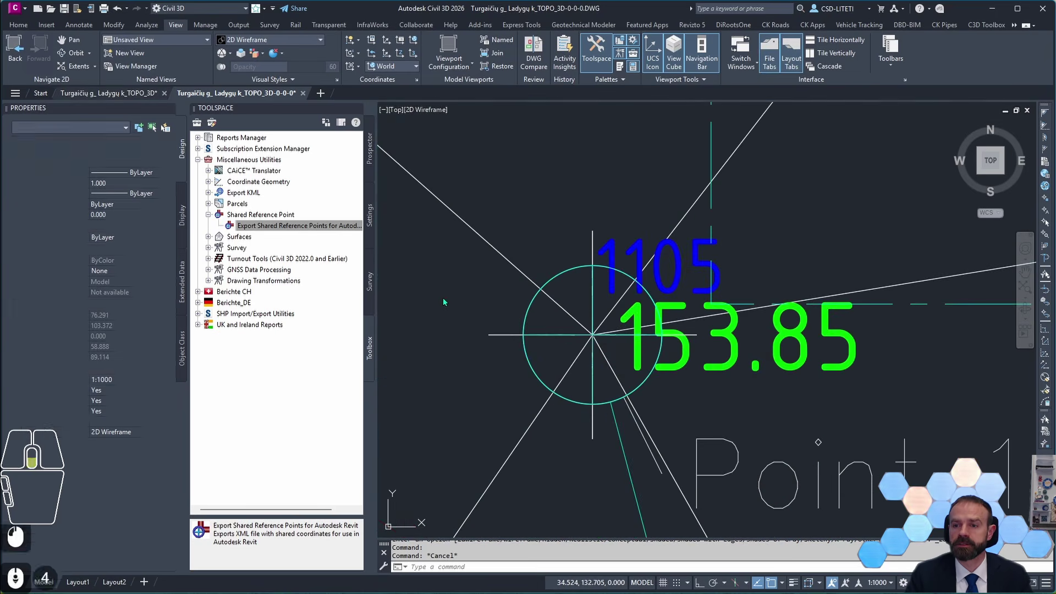
In the original Turgaičių g_ Ladygų k_TOPO_3D drawing, place a geolocation point marker labelled "Test point" outside the east boundary of the topography
{"action": "left_click", "coordinate": [108, 93]}
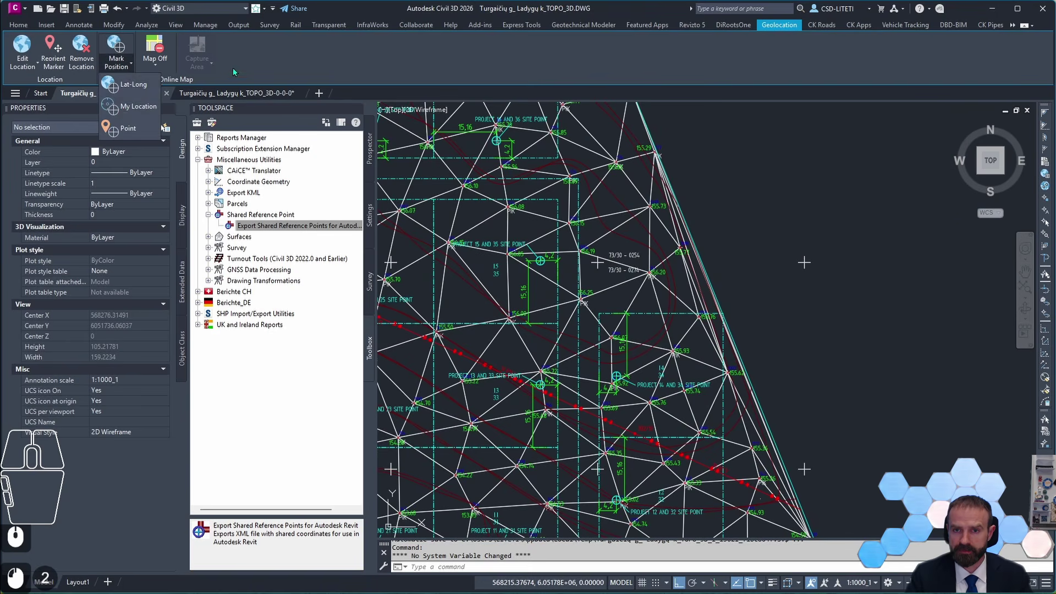
{"action": "left_click", "coordinate": [130, 64]}
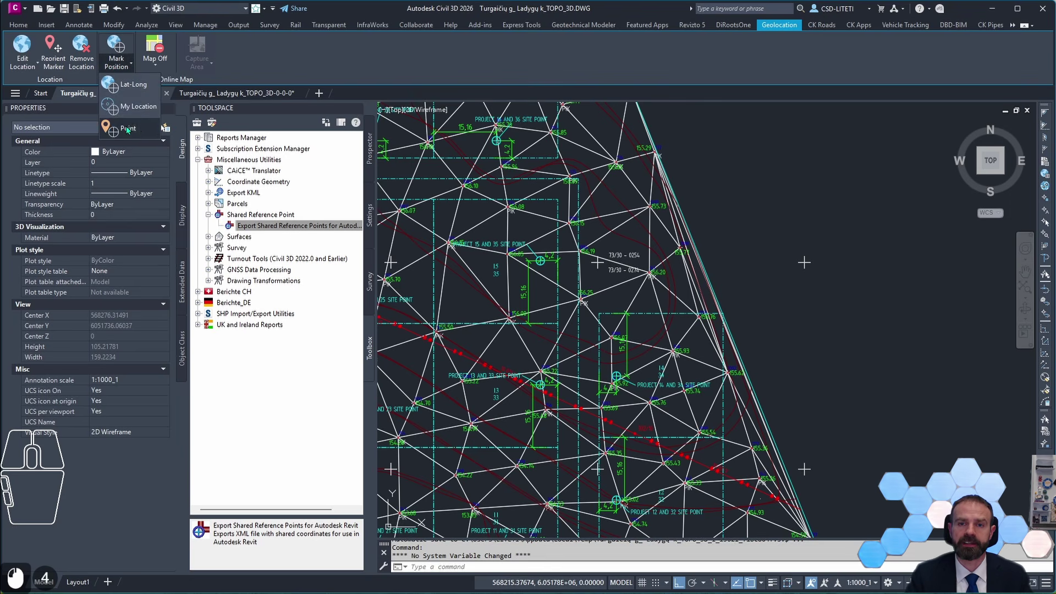
{"action": "left_click", "coordinate": [128, 85]}
{"action": "left_click", "coordinate": [780, 310]}
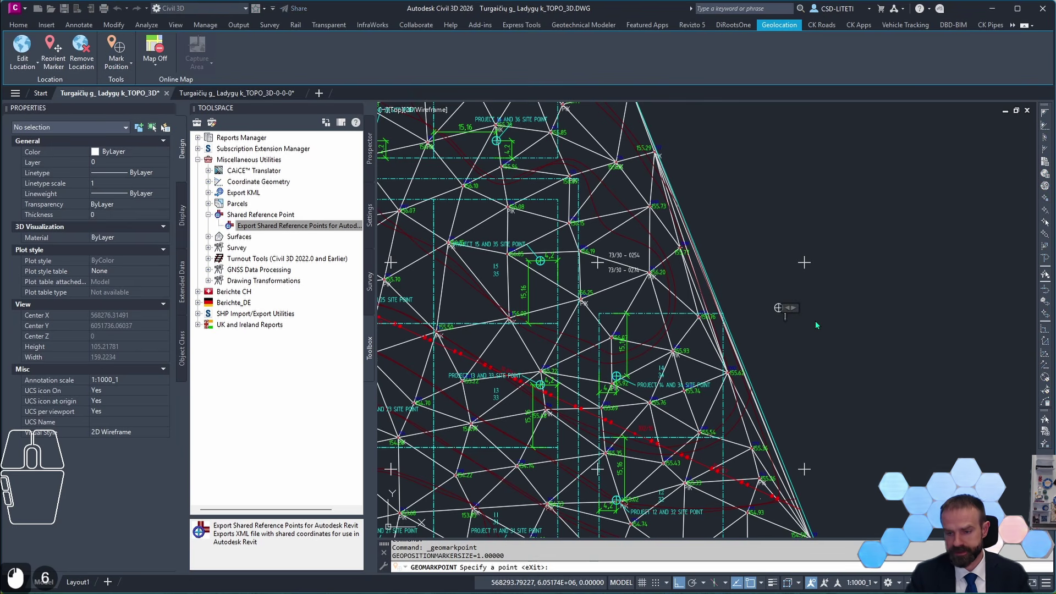
{"action": "type", "text": "Test po"}
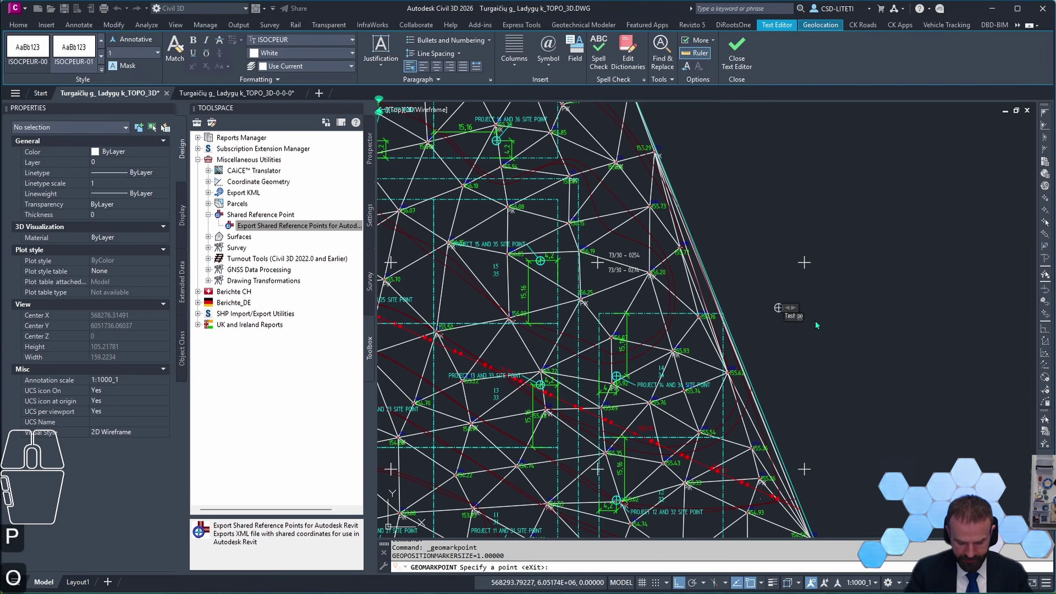
{"action": "type", "text": "int"}
{"action": "left_click", "coordinate": [815, 323]}
{"action": "scroll", "coordinate": [768, 321], "scroll_direction": "up", "scroll_amount": 2}
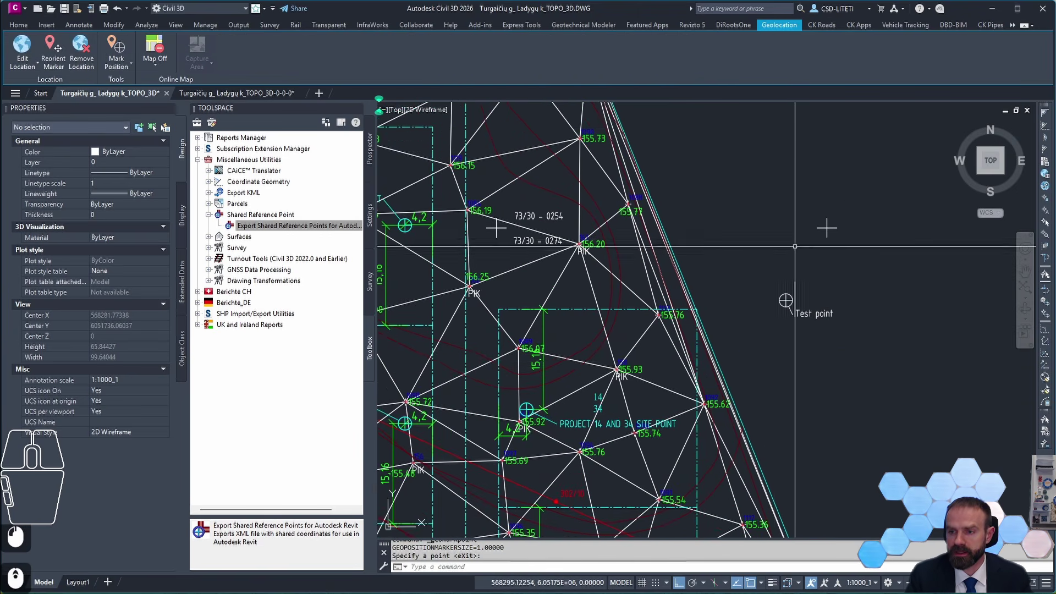
Copy the X, Y and Z position values of the PROJECT 14 AND 34 SITE POINT marker one after another to the clipboard
{"action": "middle_click_drag", "start_coordinate": [794, 247], "coordinate": [802, 221]}
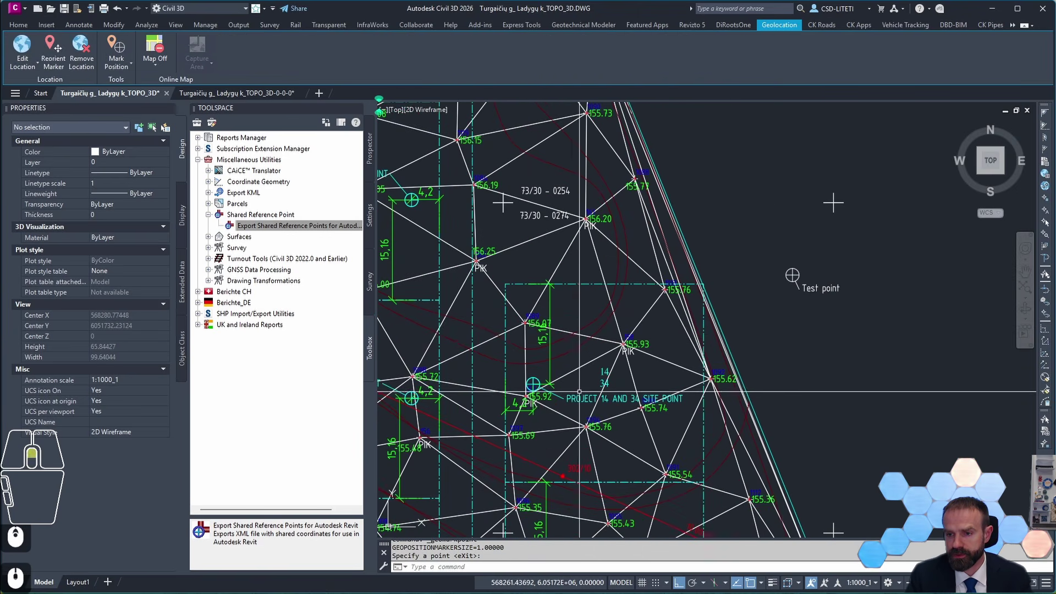
{"action": "scroll", "coordinate": [677, 363], "scroll_direction": "up", "scroll_amount": 2}
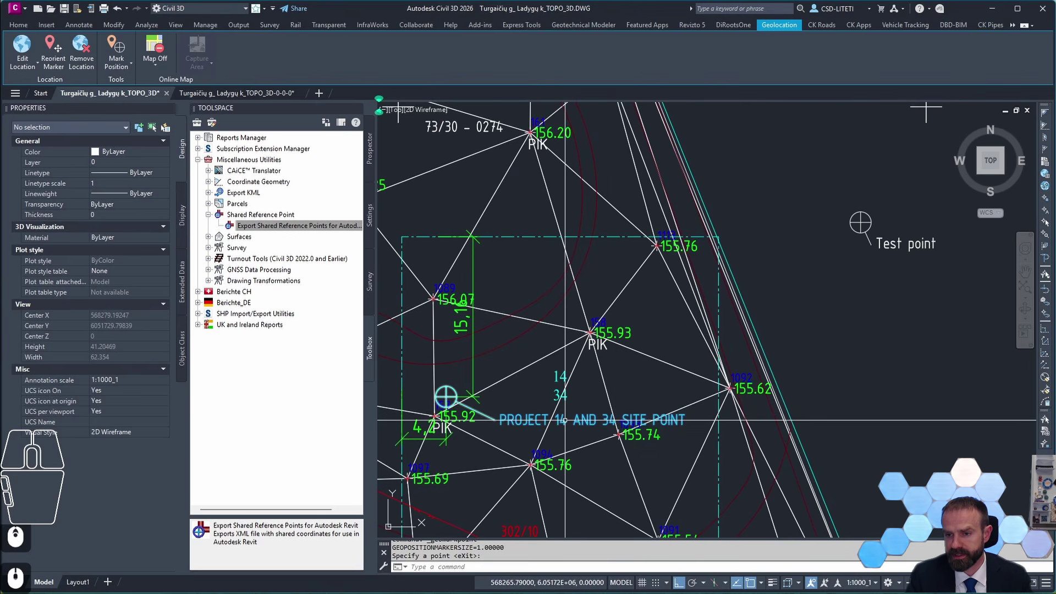
{"action": "left_click", "coordinate": [585, 420]}
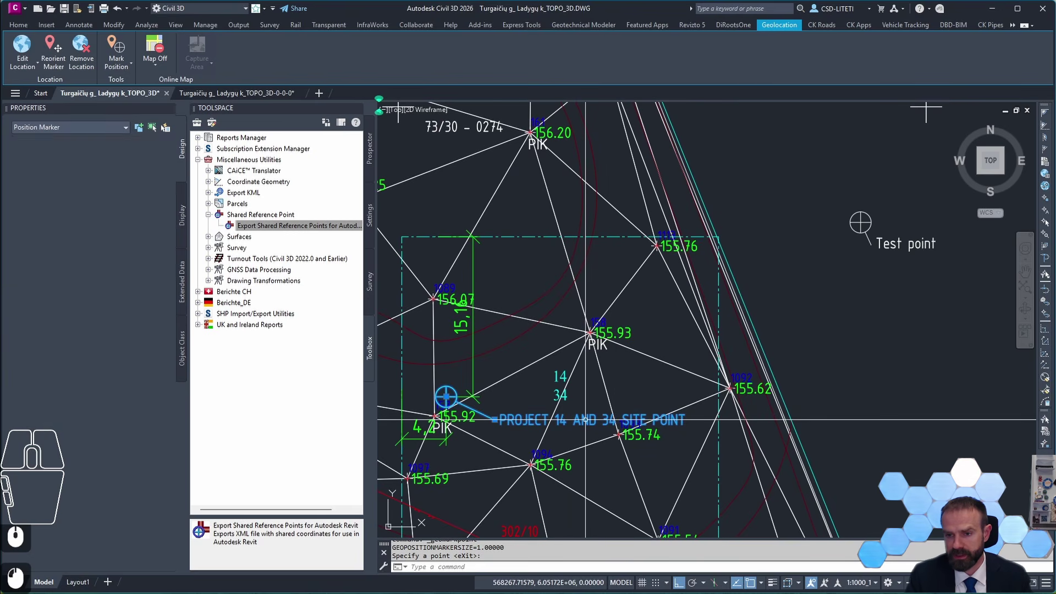
{"action": "left_click", "coordinate": [115, 273]}
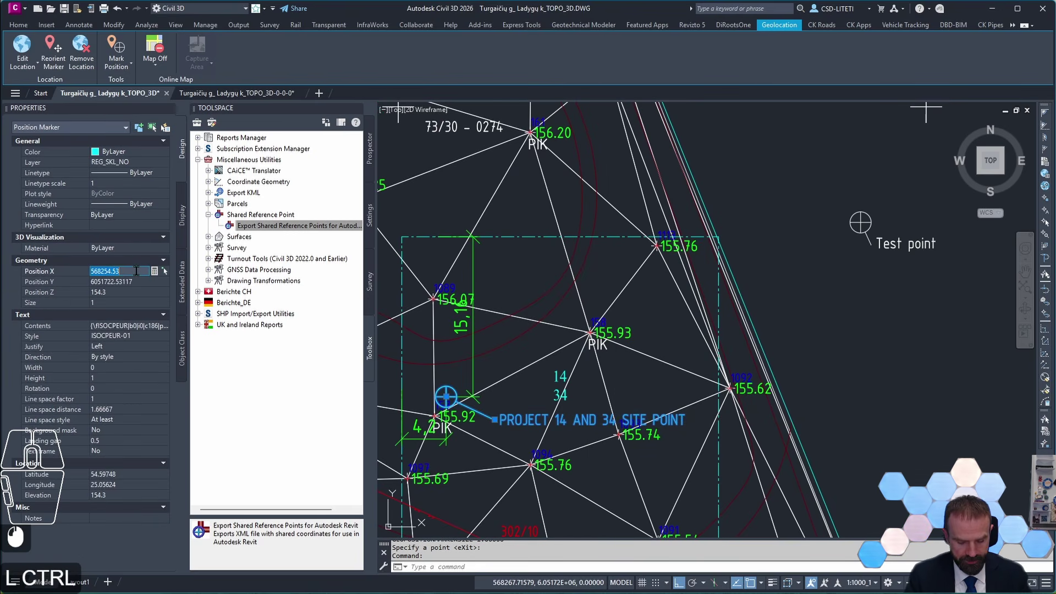
{"action": "key", "text": "ctrl+c"}
{"action": "left_click", "coordinate": [115, 282]}
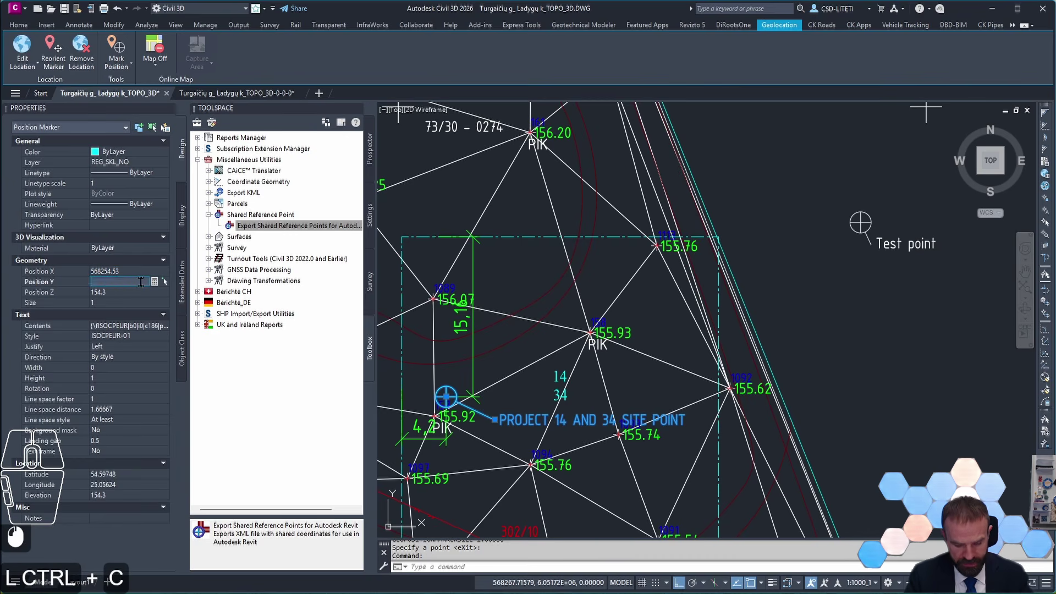
{"action": "left_click", "coordinate": [117, 292]}
{"action": "left_click", "coordinate": [895, 298]}
{"action": "key", "text": "Escape"}
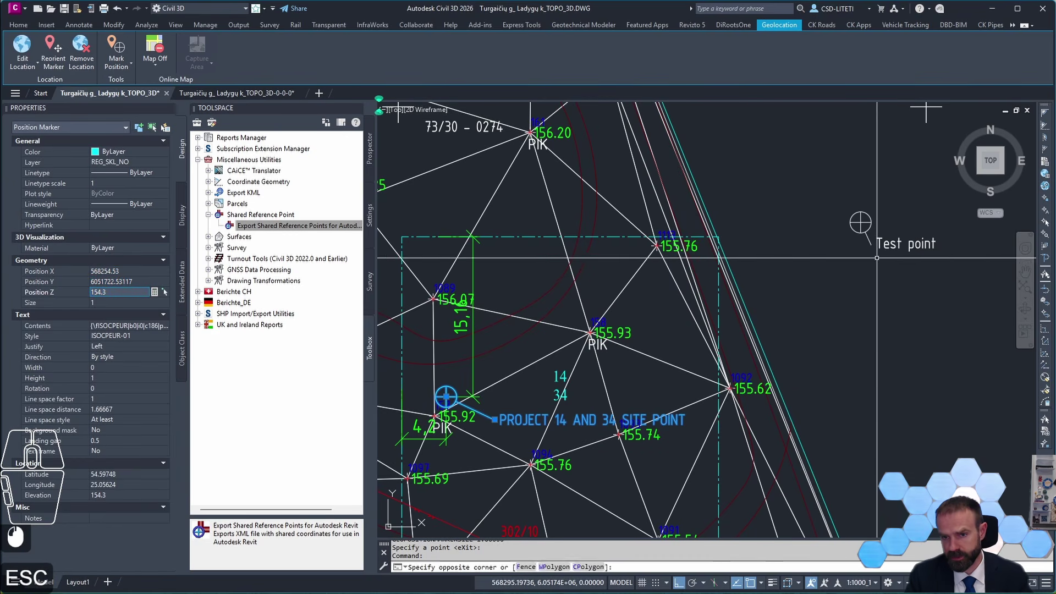
Set only the Test point marker's position to X 568254.53, Y 6051722.53117 and Z 154.3 from the copied values
{"action": "left_click", "coordinate": [892, 244]}
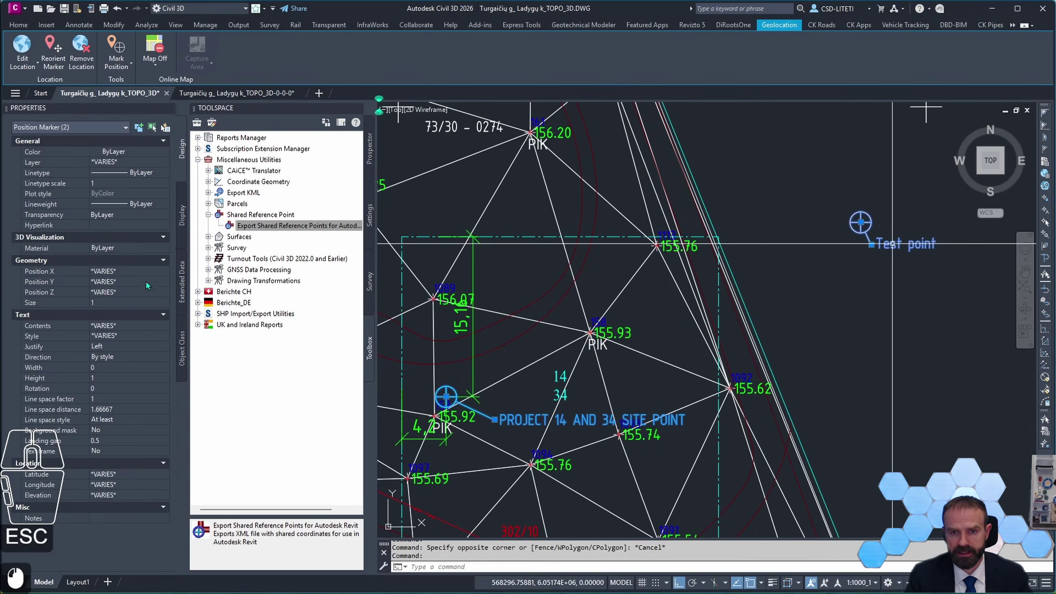
{"action": "key", "text": "Escape"}
{"action": "key", "text": "Escape"}
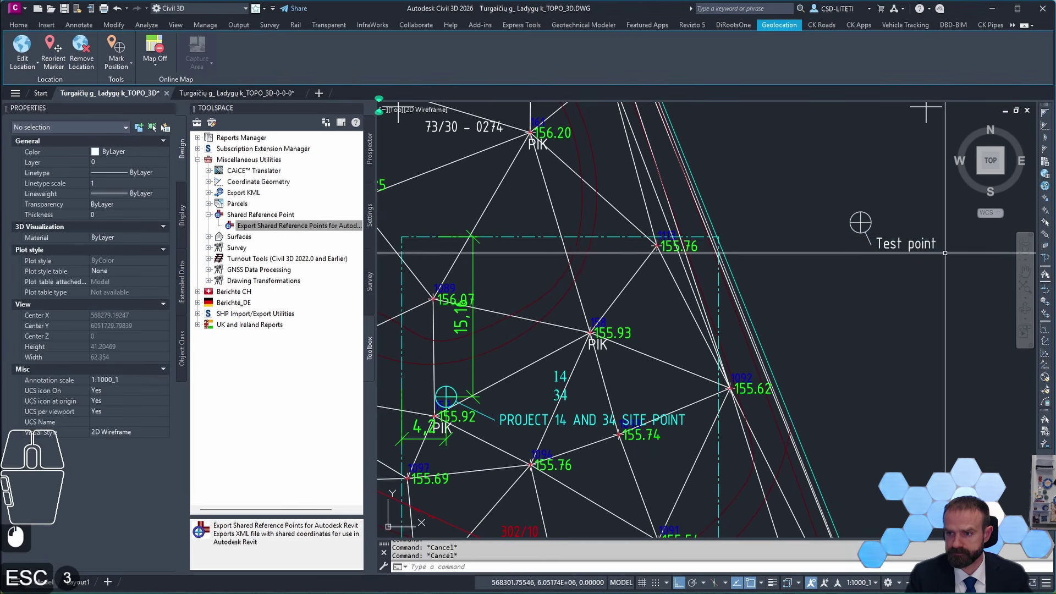
{"action": "left_click", "coordinate": [916, 240]}
{"action": "left_click", "coordinate": [136, 271]}
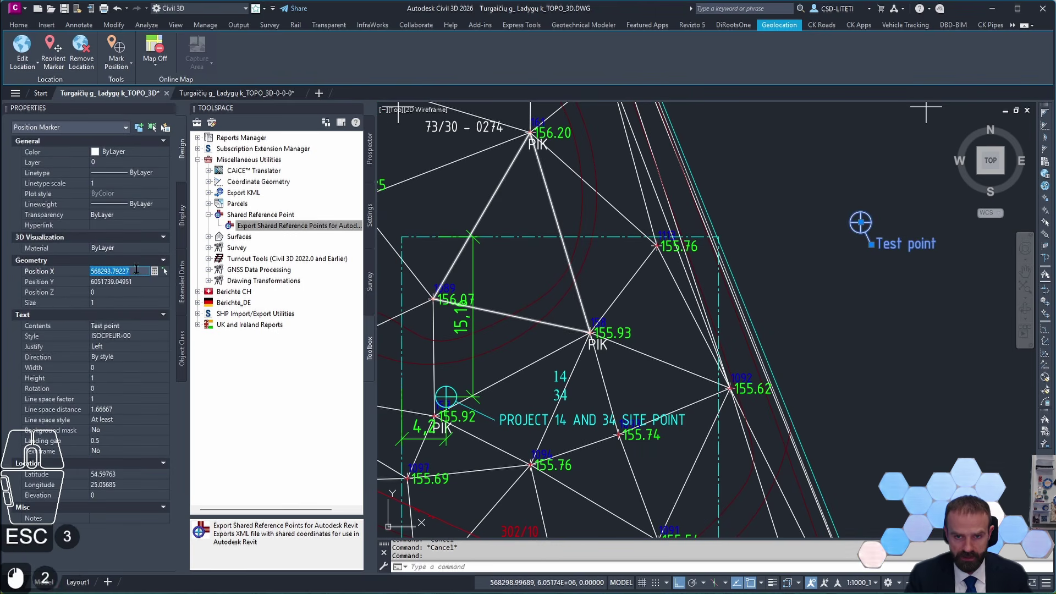
{"action": "key", "text": "super+v"}
{"action": "left_click", "coordinate": [165, 469]}
{"action": "left_click", "coordinate": [129, 282]}
{"action": "key", "text": "super+v"}
{"action": "left_click", "coordinate": [165, 434]}
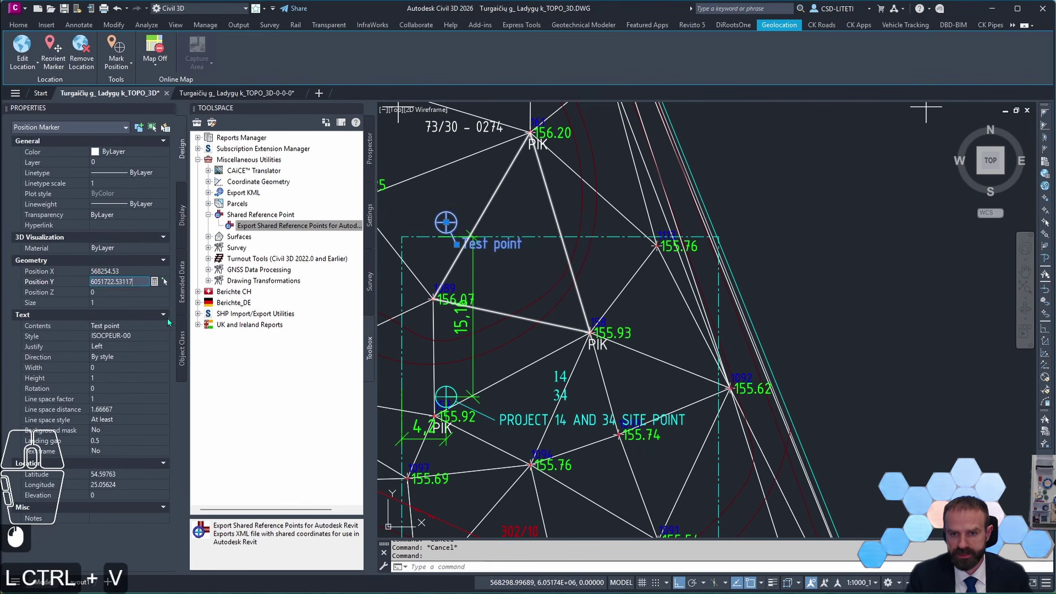
{"action": "left_click", "coordinate": [126, 294]}
{"action": "key", "text": "super+v"}
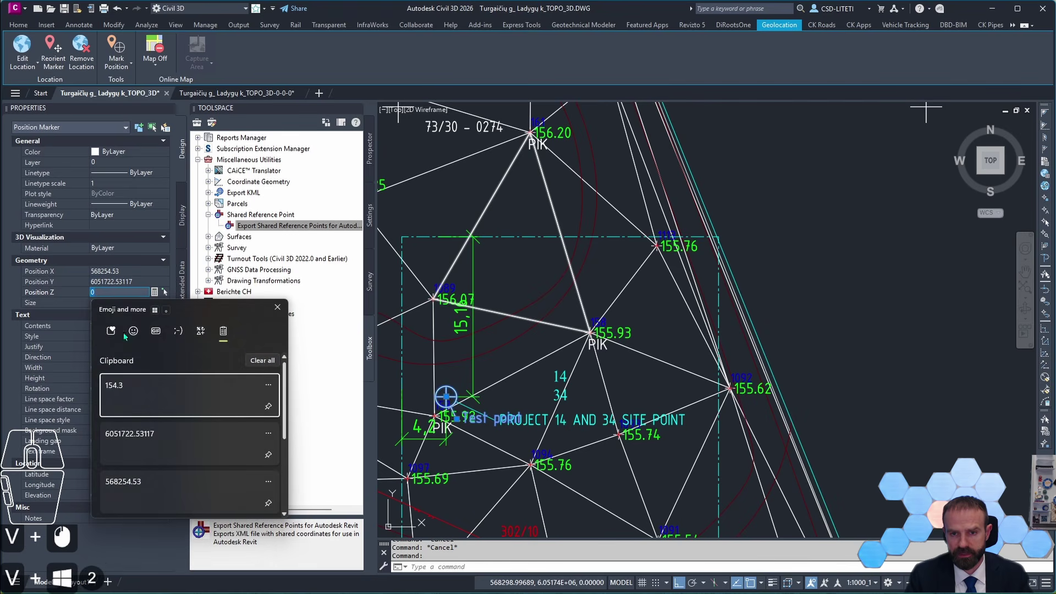
{"action": "left_click", "coordinate": [140, 406]}
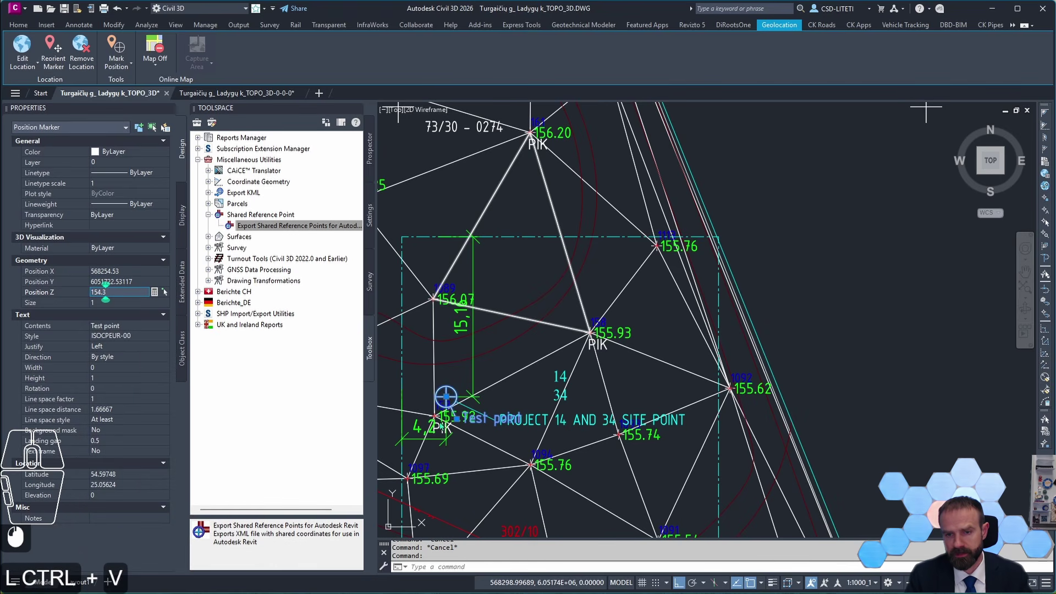
Move the Test point marker's label clear of point 157, up and to the right of its circle, with ortho off
{"action": "left_click", "coordinate": [384, 417]}
{"action": "scroll", "coordinate": [408, 413], "scroll_direction": "up", "scroll_amount": 4}
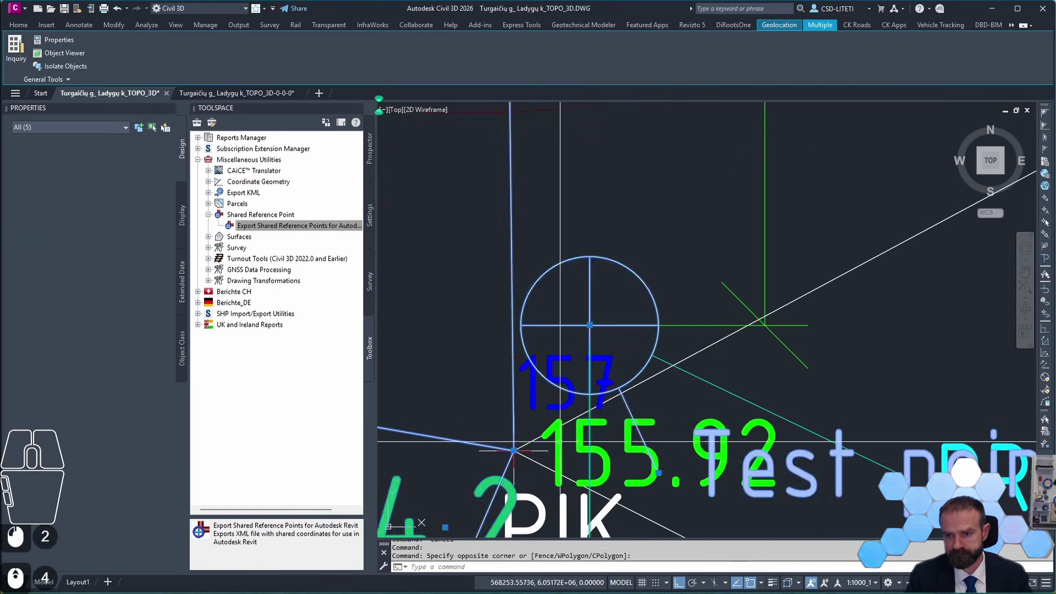
{"action": "key", "text": "Escape"}
{"action": "scroll", "coordinate": [580, 397], "scroll_direction": "down", "scroll_amount": 2}
{"action": "left_click", "coordinate": [664, 455]}
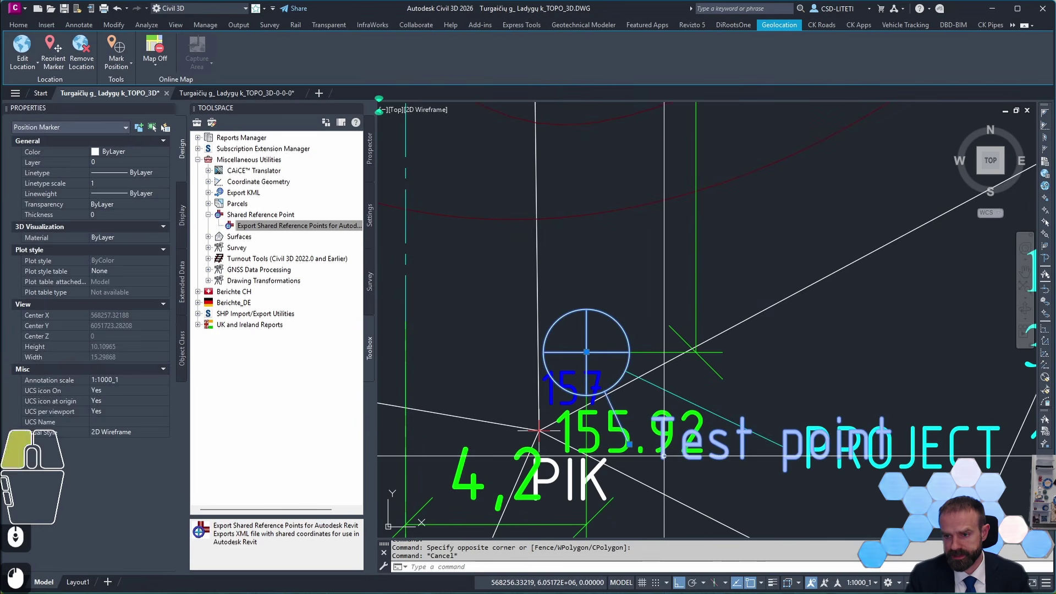
{"action": "left_click", "coordinate": [630, 444]}
{"action": "left_click", "coordinate": [529, 331]}
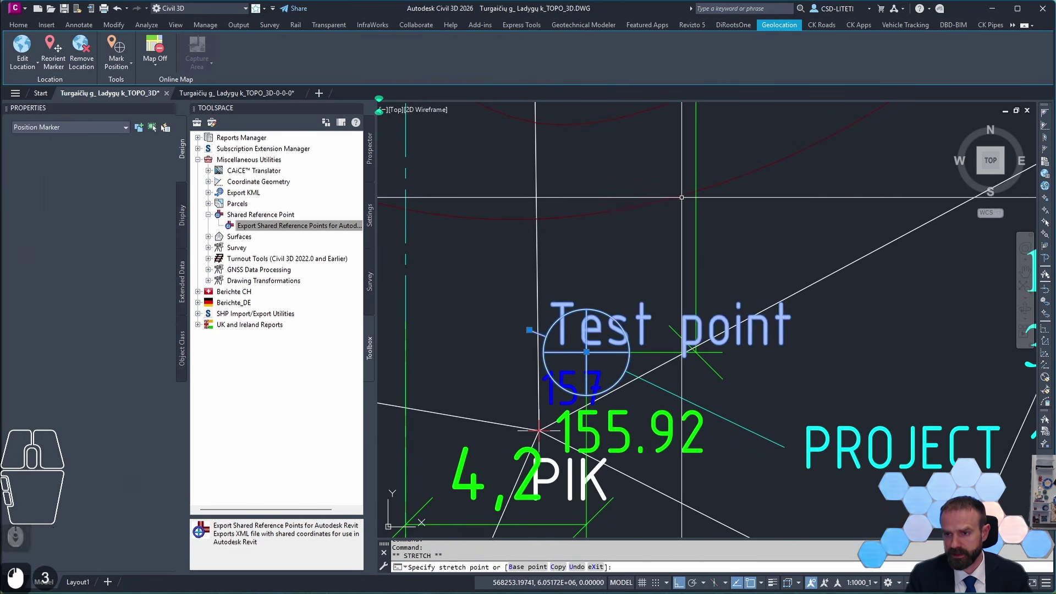
{"action": "key", "text": "Escape"}
{"action": "left_click", "coordinate": [599, 325]}
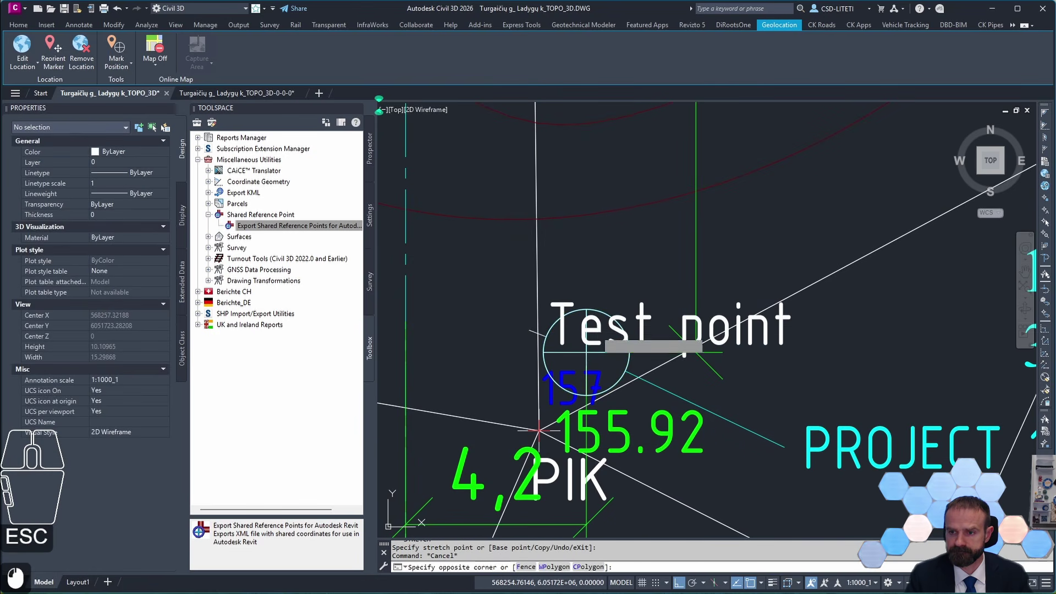
{"action": "left_click", "coordinate": [596, 330]}
{"action": "scroll", "coordinate": [531, 316], "scroll_direction": "down", "scroll_amount": 2}
{"action": "left_click", "coordinate": [530, 326]}
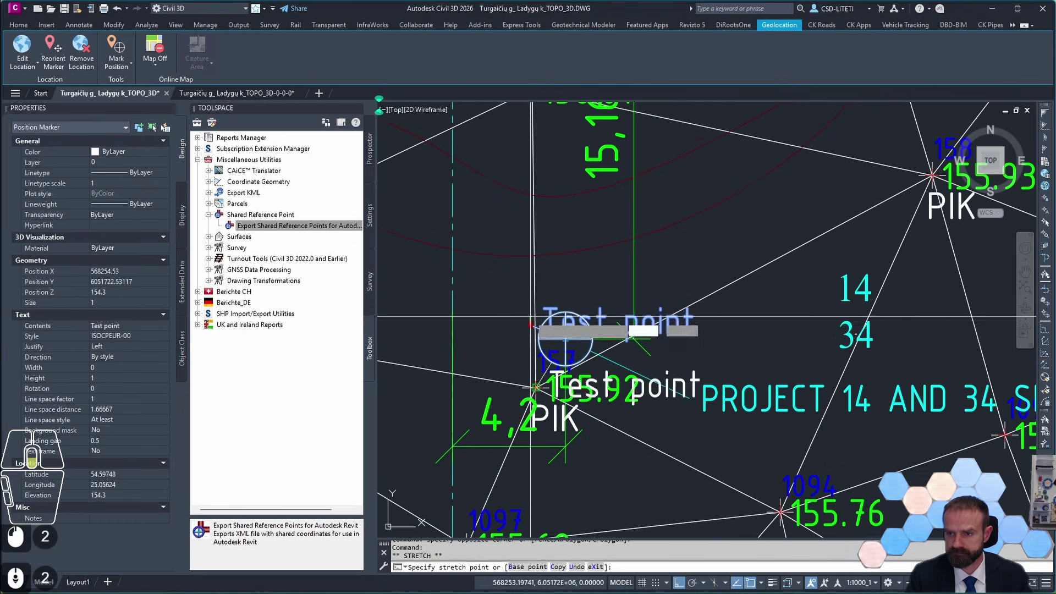
{"action": "key", "text": "F8"}
{"action": "key", "text": "Escape"}
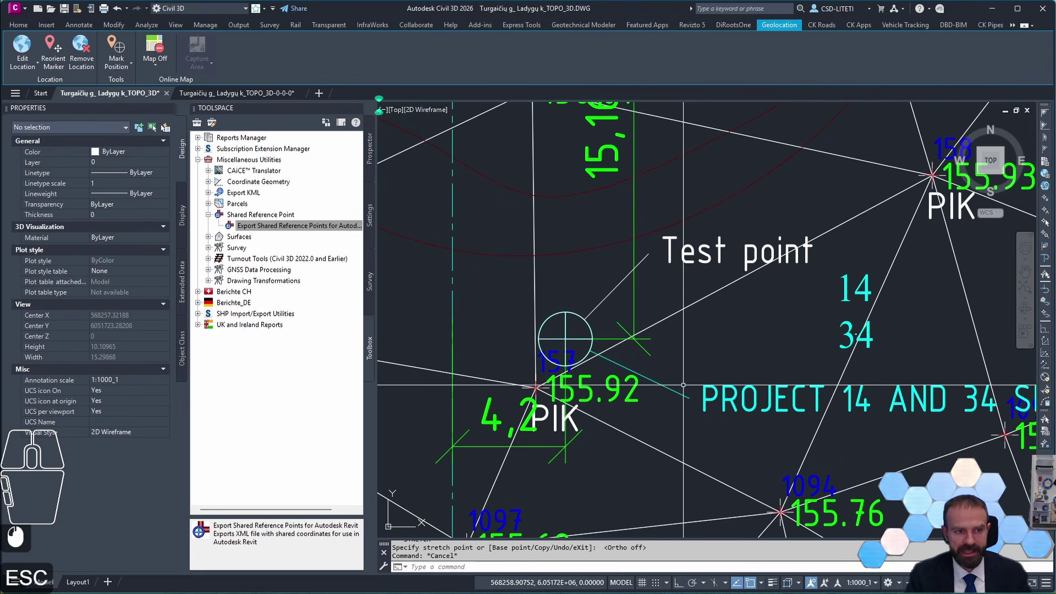
Check the relocated Test point marker's X, Y and Z position values, then clear the selection
{"action": "left_click", "coordinate": [705, 260]}
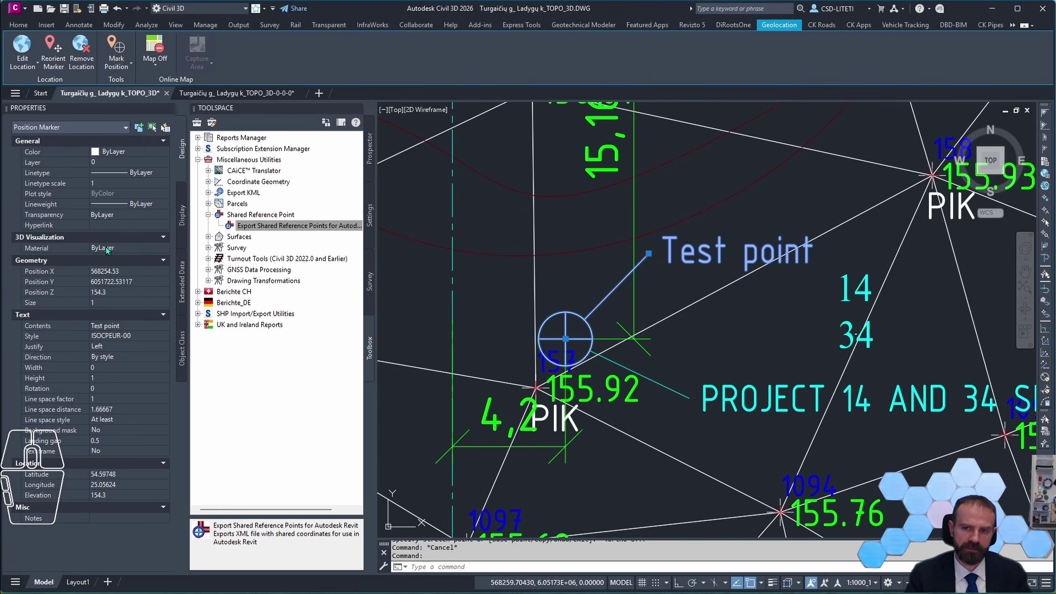
{"action": "left_click", "coordinate": [347, 273]}
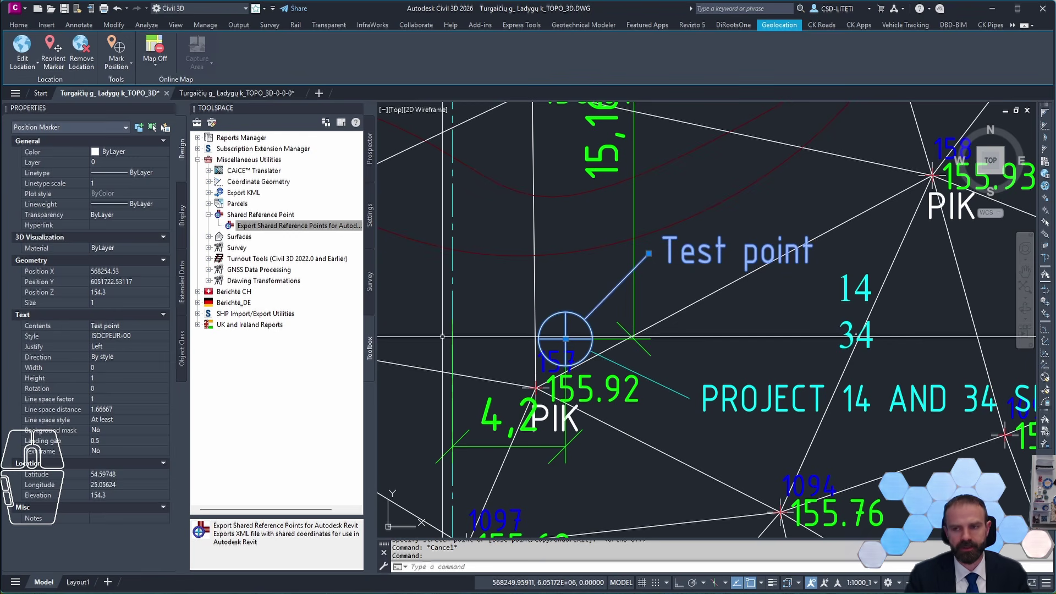
{"action": "key", "text": "Escape"}
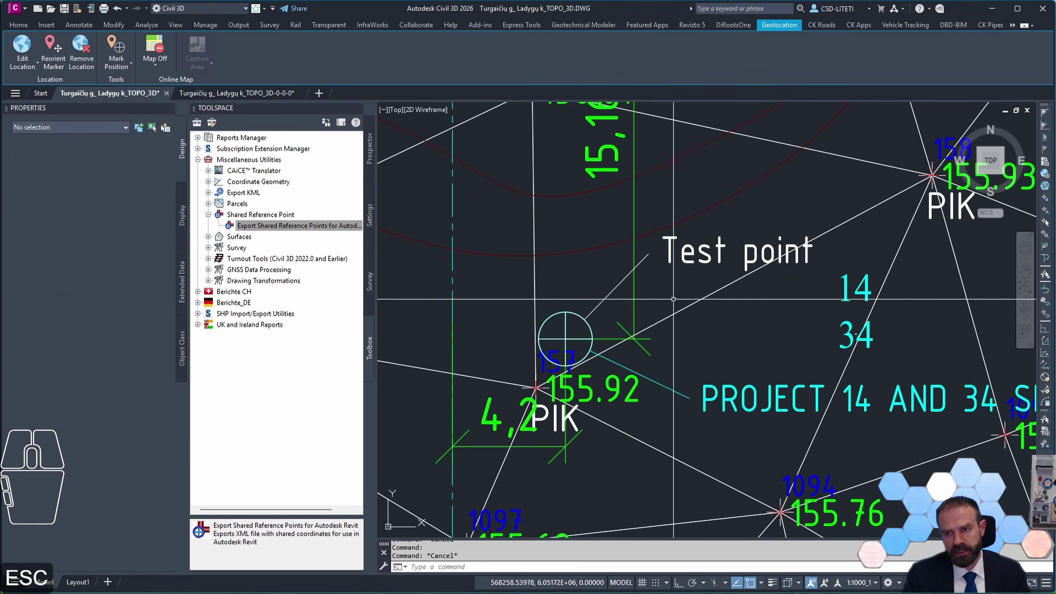
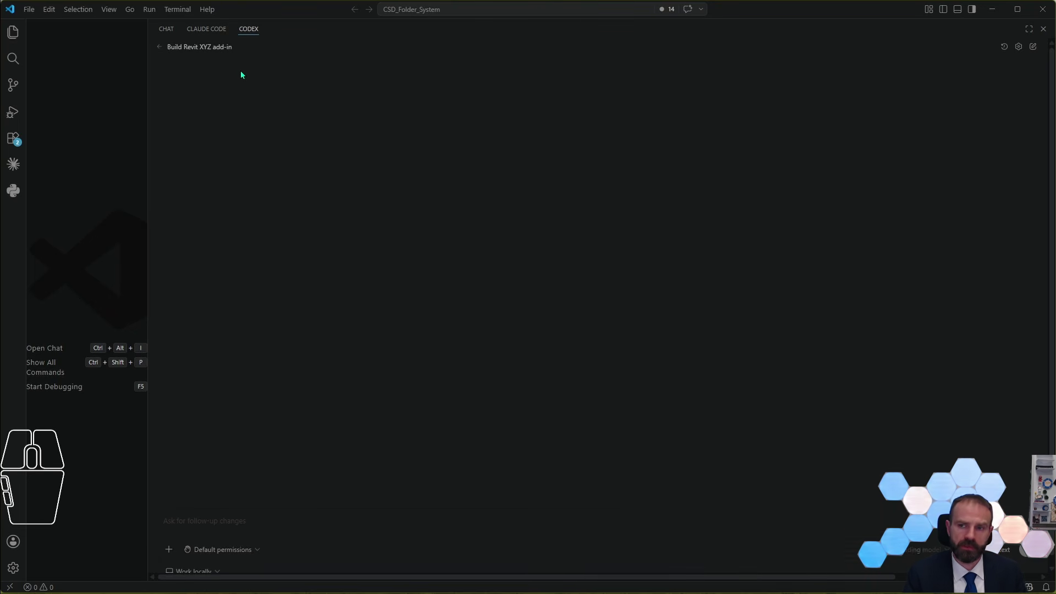
Switch to Revit and load the family CSD_Ref_point_coordinates_liteti_20200313.rfa from the Autodesk Addins folder
{"action": "left_click", "coordinate": [991, 9]}
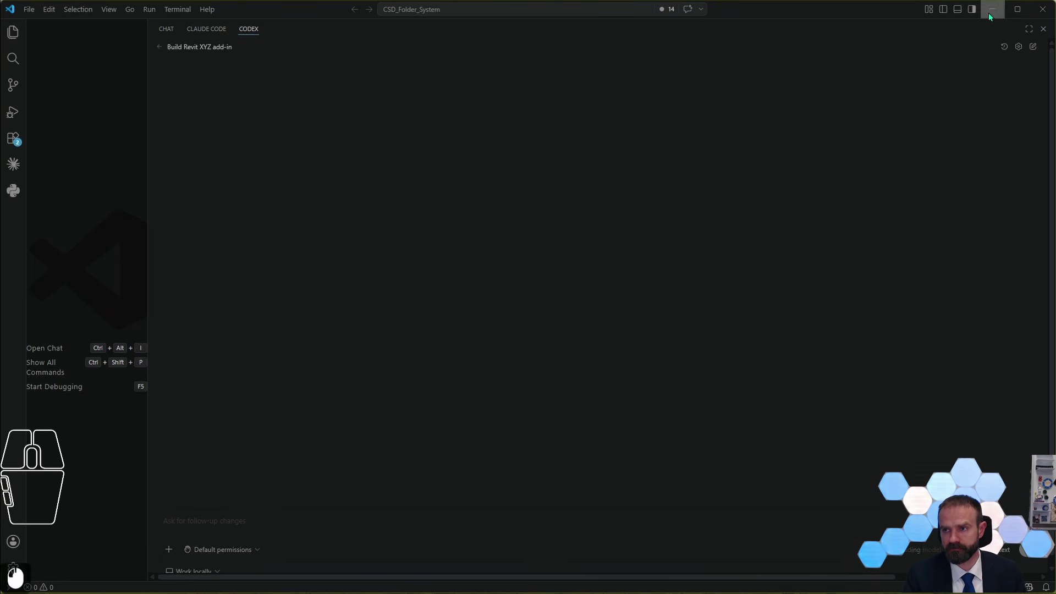
{"action": "scroll", "coordinate": [710, 357], "scroll_direction": "down", "scroll_amount": 4}
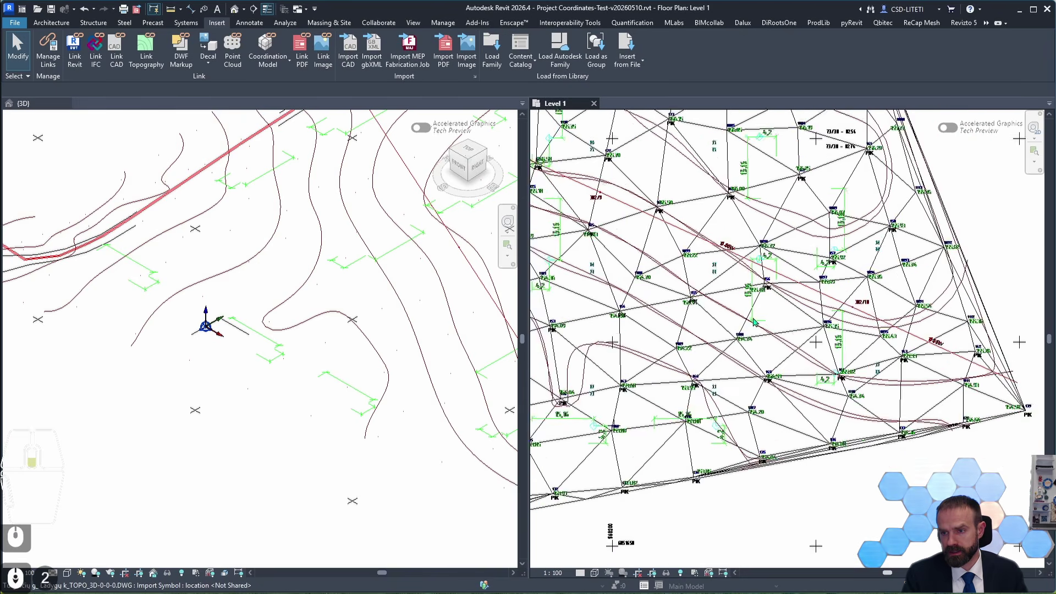
{"action": "scroll", "coordinate": [685, 408], "scroll_direction": "down", "scroll_amount": 1}
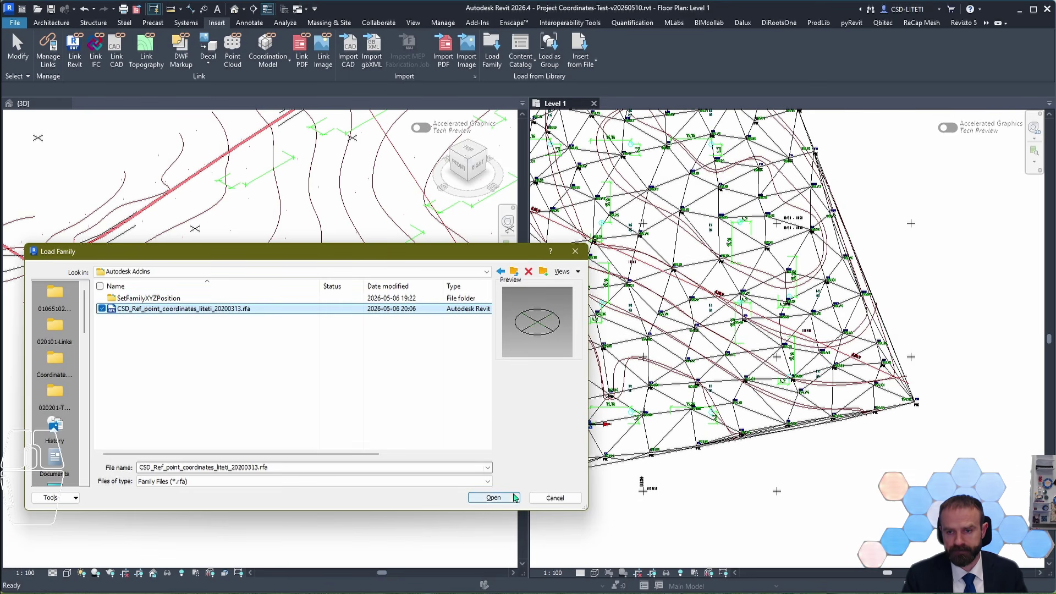
{"action": "left_click", "coordinate": [509, 501]}
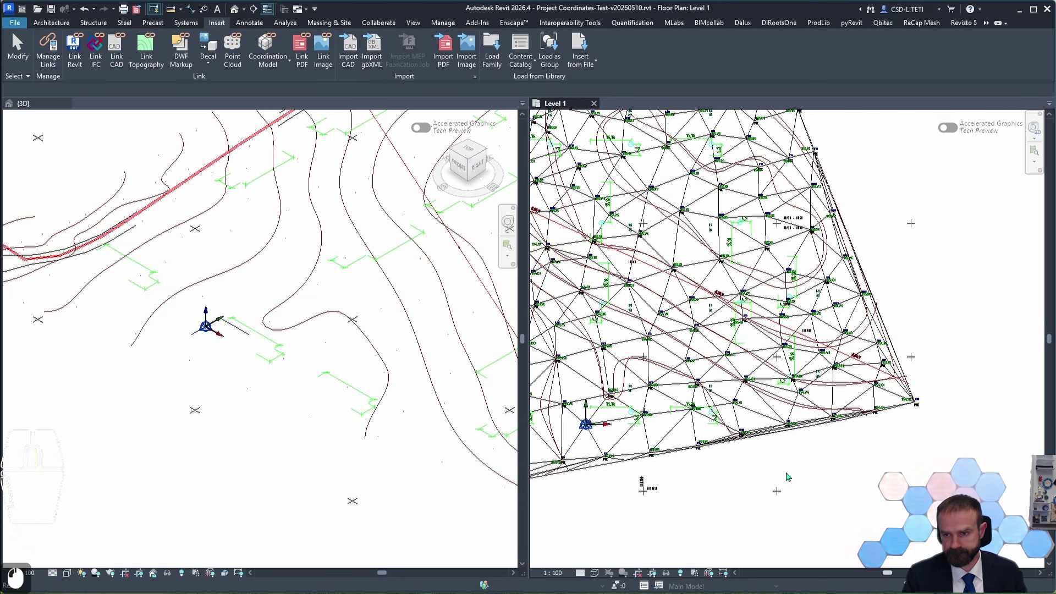
Place one CSD_Ref_point_coordinates_liteti_20200313 component in the Level 1 plan, in the empty area just outside the topography's east boundary
{"action": "middle_click_drag", "start_coordinate": [896, 404], "coordinate": [749, 352]}
{"action": "scroll", "coordinate": [748, 353], "scroll_direction": "up", "scroll_amount": 8}
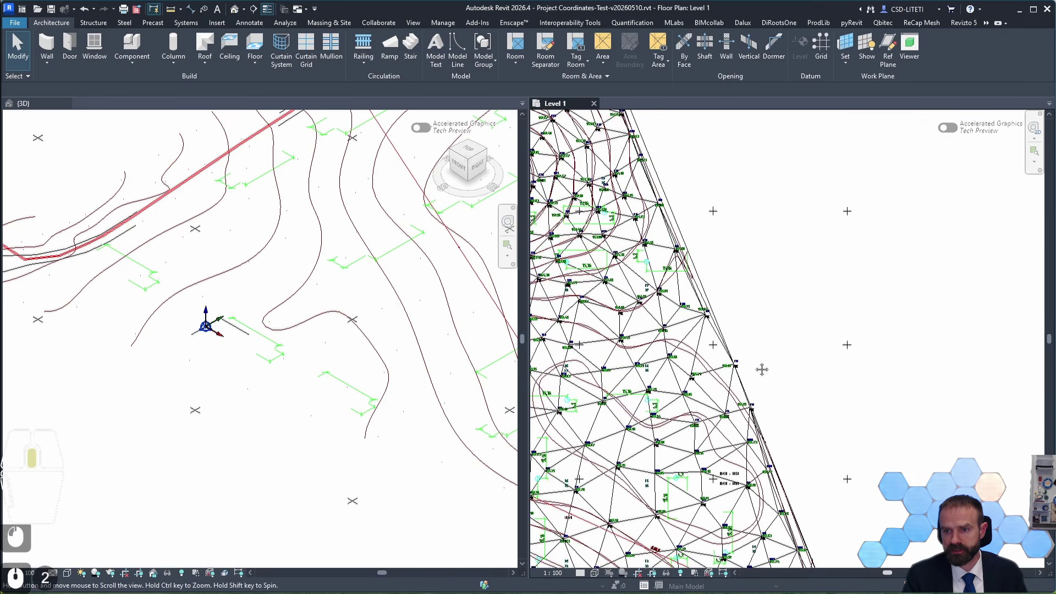
{"action": "scroll", "coordinate": [643, 183], "scroll_direction": "down", "scroll_amount": 4}
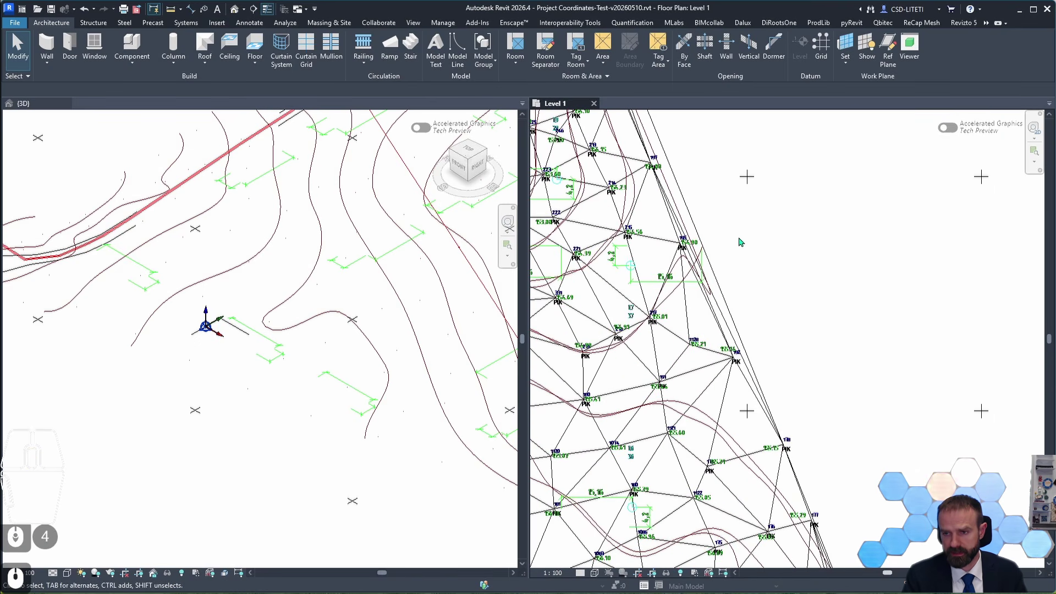
{"action": "scroll", "coordinate": [698, 314], "scroll_direction": "down", "scroll_amount": 2}
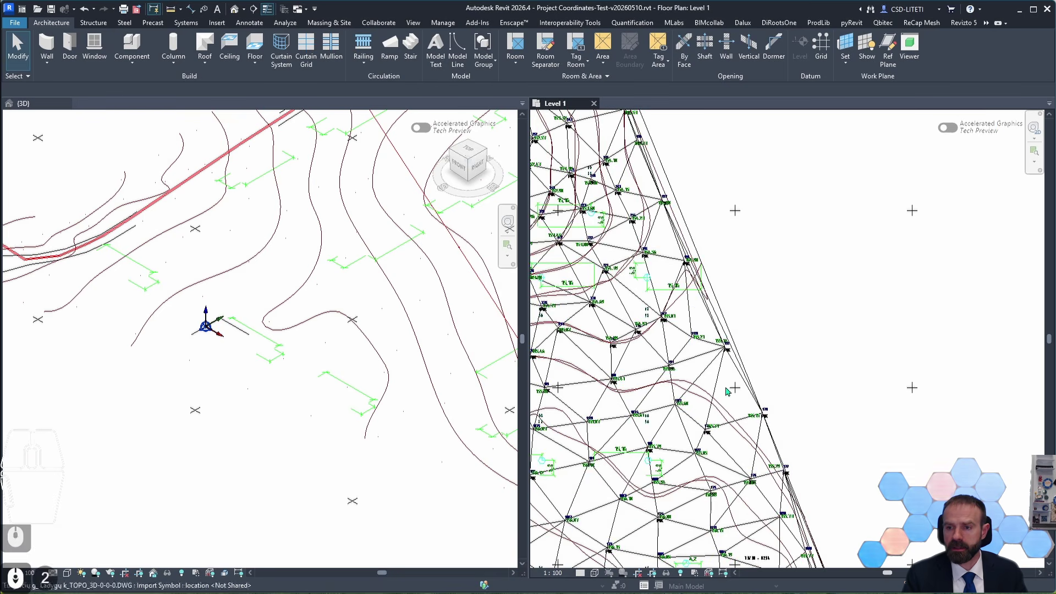
{"action": "scroll", "coordinate": [729, 379], "scroll_direction": "up", "scroll_amount": 1}
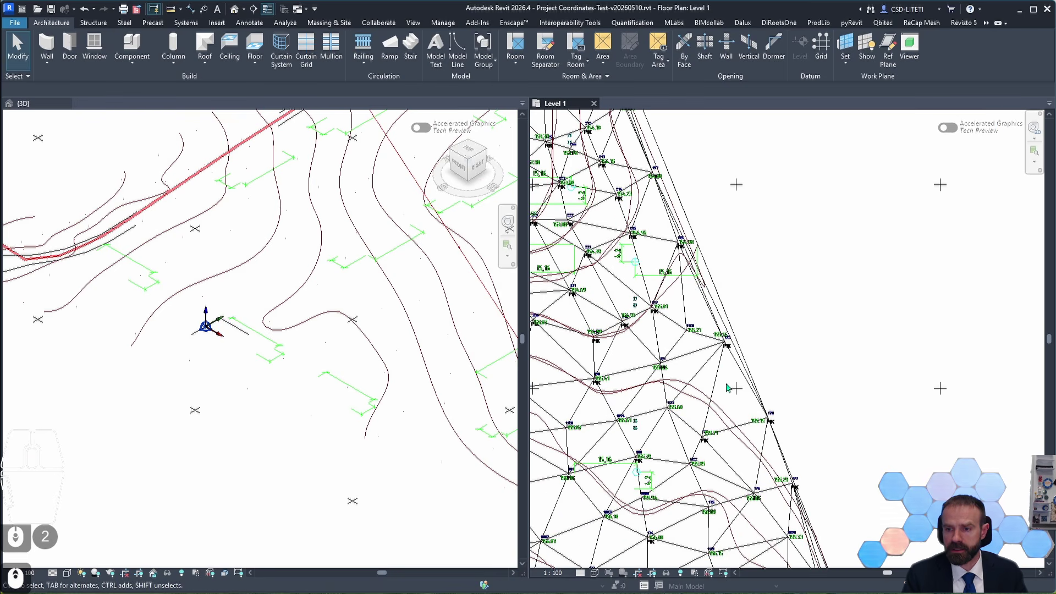
{"action": "left_click", "coordinate": [136, 46]}
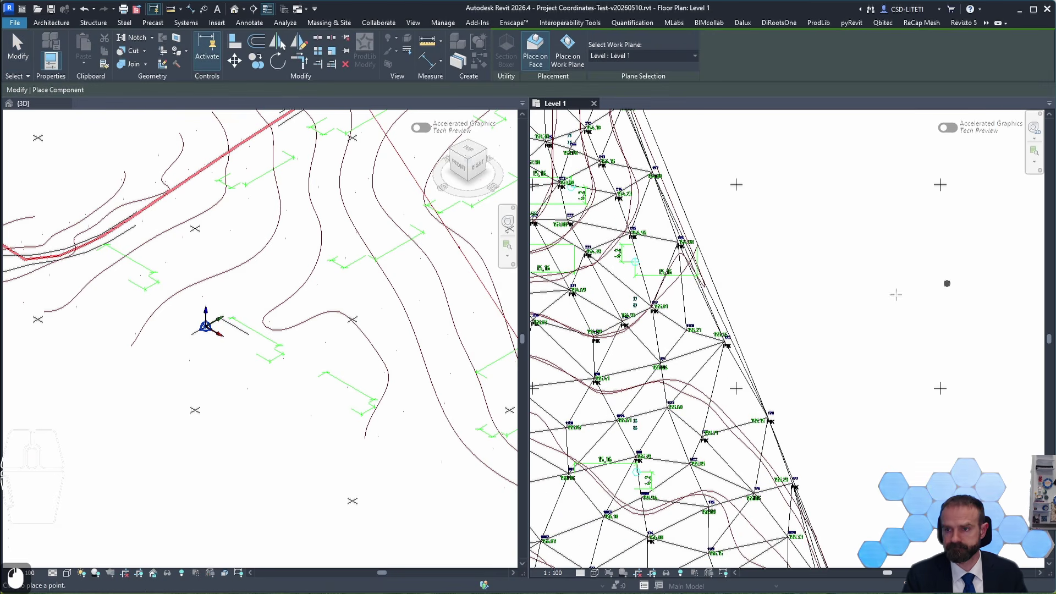
{"action": "left_click", "coordinate": [763, 226]}
{"action": "key", "text": "Escape"}
{"action": "key", "text": "Escape"}
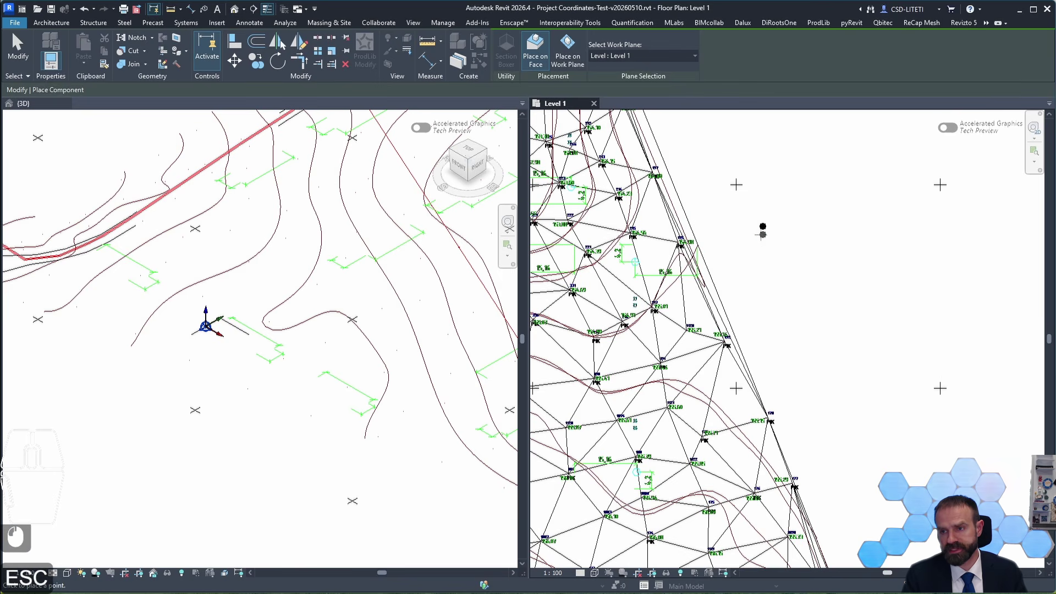
{"action": "scroll", "coordinate": [770, 237], "scroll_direction": "up", "scroll_amount": 18}
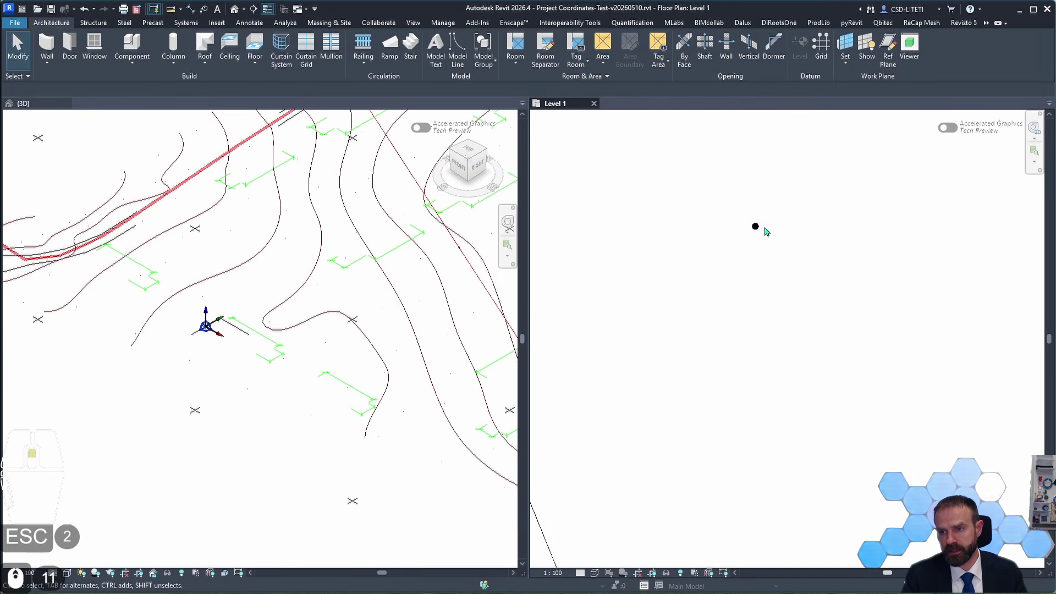
{"action": "scroll", "coordinate": [731, 231], "scroll_direction": "up", "scroll_amount": 5}
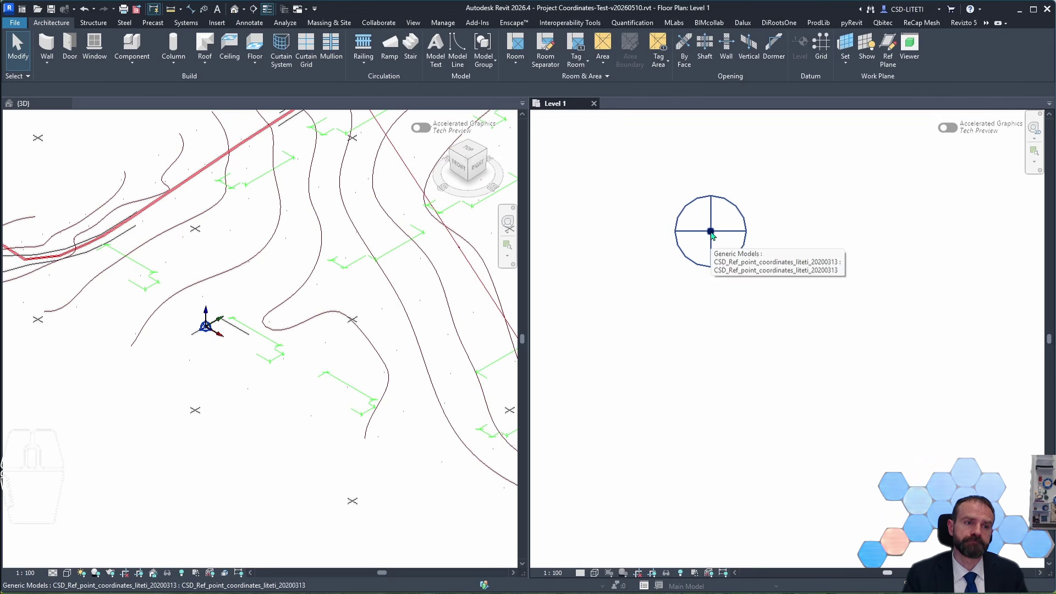
{"action": "scroll", "coordinate": [776, 338], "scroll_direction": "down", "scroll_amount": 11}
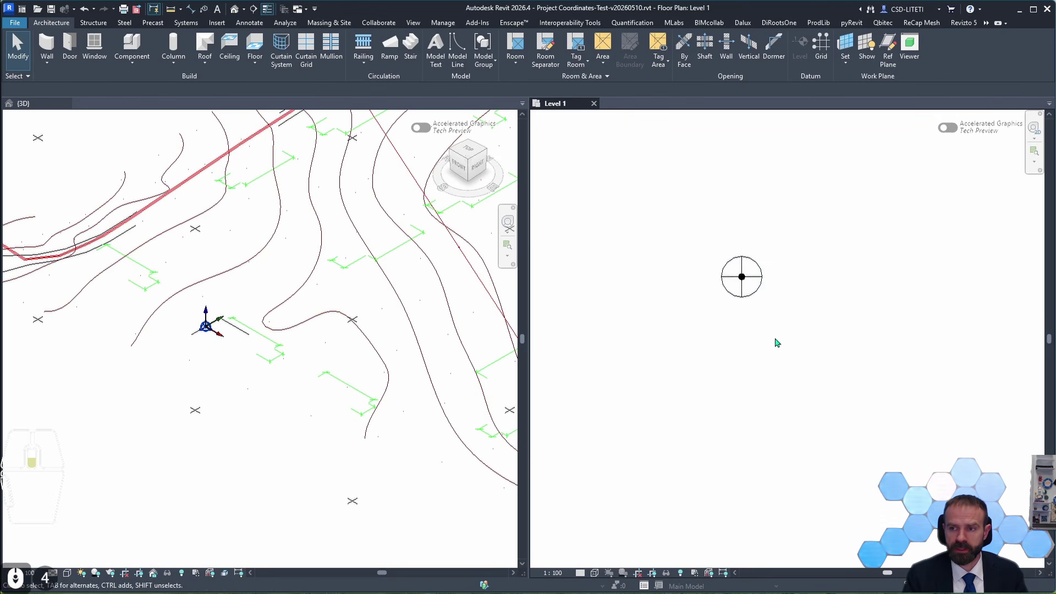
Inspect the placed reference point component beside the topography in the Level 1 plan, then locate and select it in the 3D view
{"action": "scroll", "coordinate": [781, 335], "scroll_direction": "down", "scroll_amount": 17}
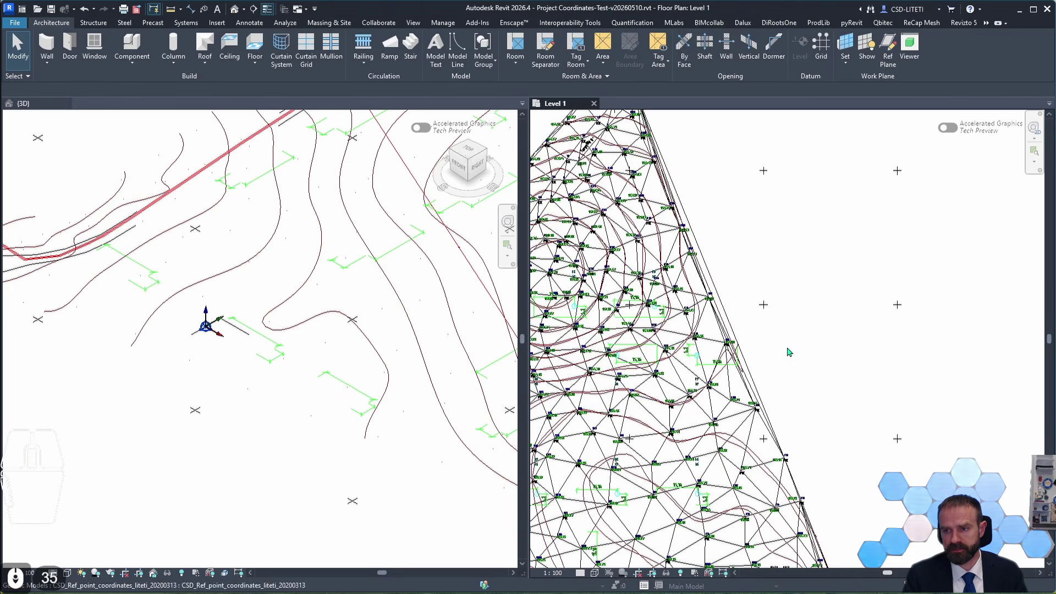
{"action": "scroll", "coordinate": [788, 349], "scroll_direction": "up", "scroll_amount": 3}
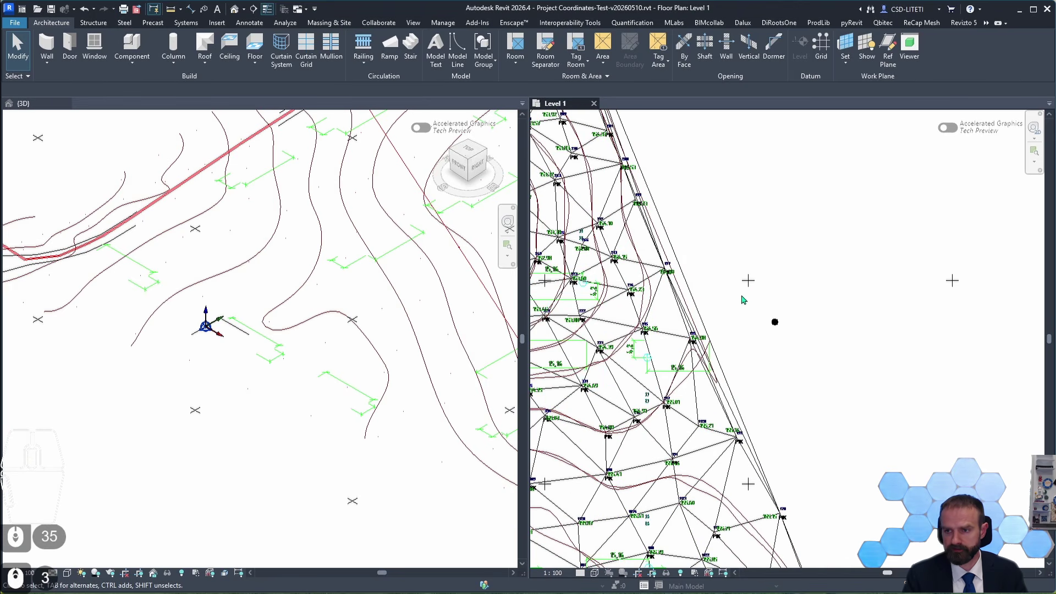
{"action": "scroll", "coordinate": [777, 352], "scroll_direction": "up", "scroll_amount": 2}
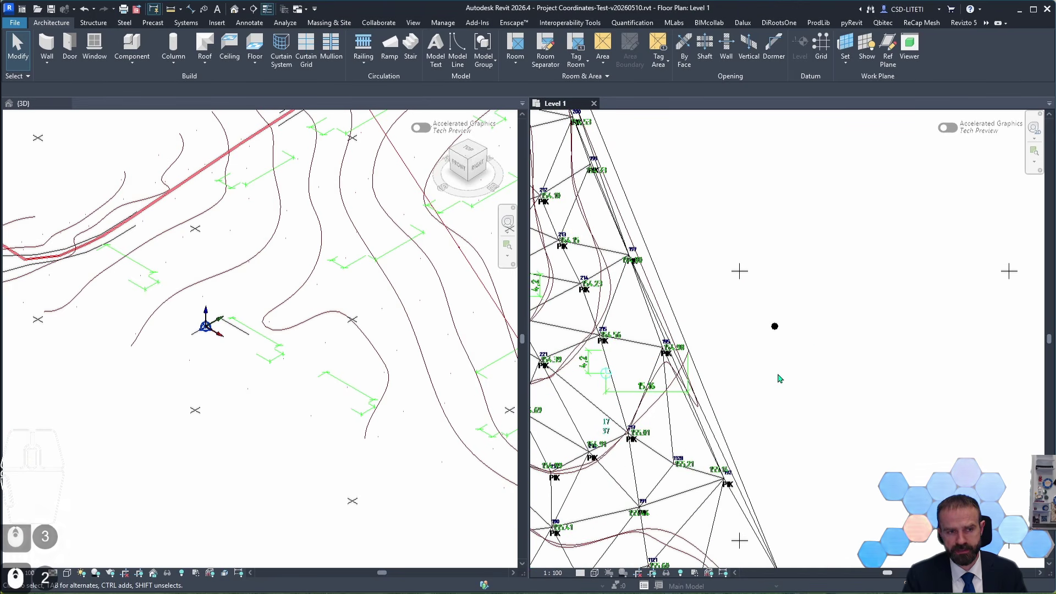
{"action": "scroll", "coordinate": [180, 388], "scroll_direction": "down", "scroll_amount": 9}
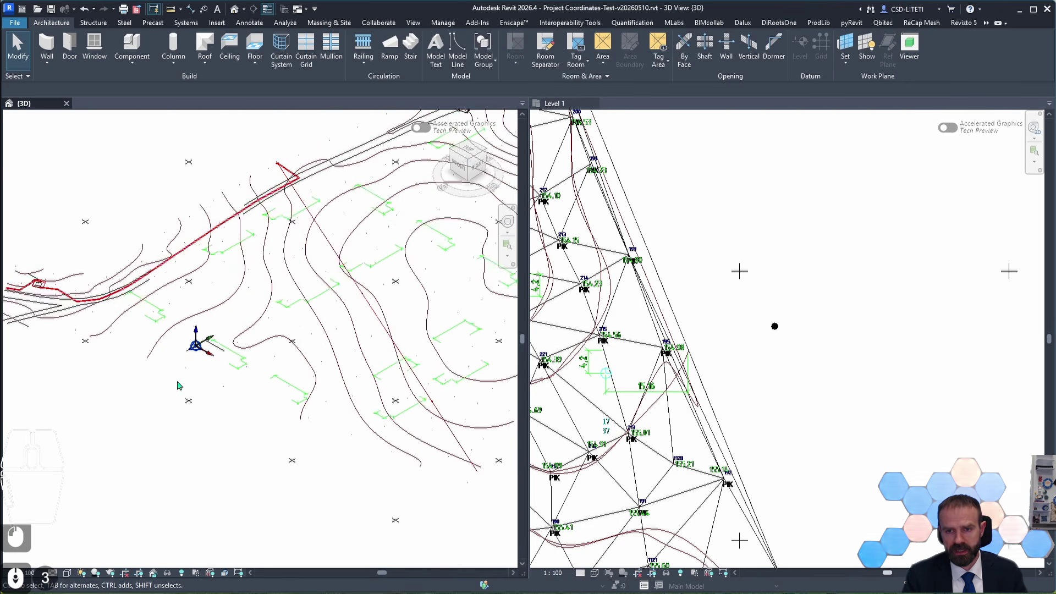
{"action": "scroll", "coordinate": [127, 386], "scroll_direction": "down", "scroll_amount": 1}
{"action": "middle_click_drag", "start_coordinate": [127, 385], "coordinate": [338, 442], "text": "shift"}
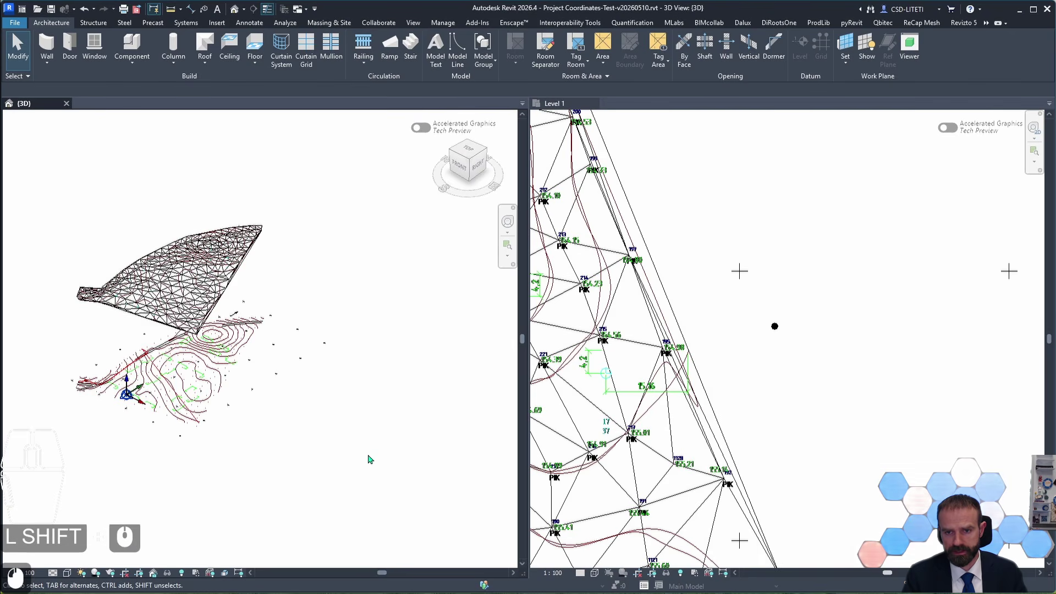
{"action": "left_click_drag", "start_coordinate": [368, 455], "coordinate": [106, 157]}
{"action": "left_click", "coordinate": [344, 403]}
{"action": "middle_click_drag", "start_coordinate": [335, 401], "coordinate": [433, 411], "text": "shift"}
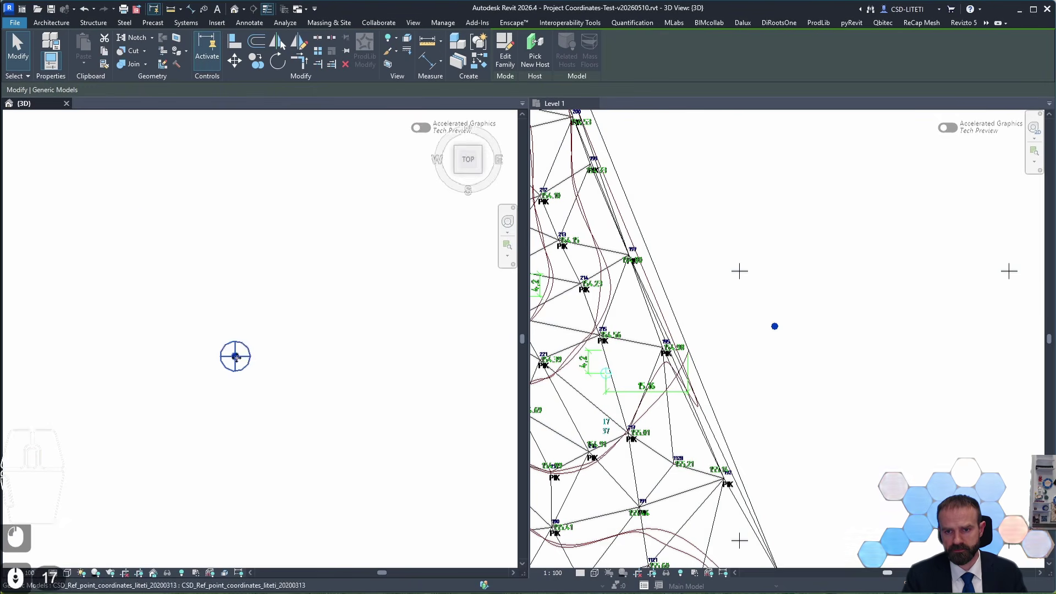
Examine the vertical offset between the triangulated topography surface, the flat contours and the project base point in 3D
{"action": "middle_click_drag", "start_coordinate": [292, 444], "coordinate": [328, 346], "text": "shift"}
{"action": "scroll", "coordinate": [321, 370], "scroll_direction": "down", "scroll_amount": 3}
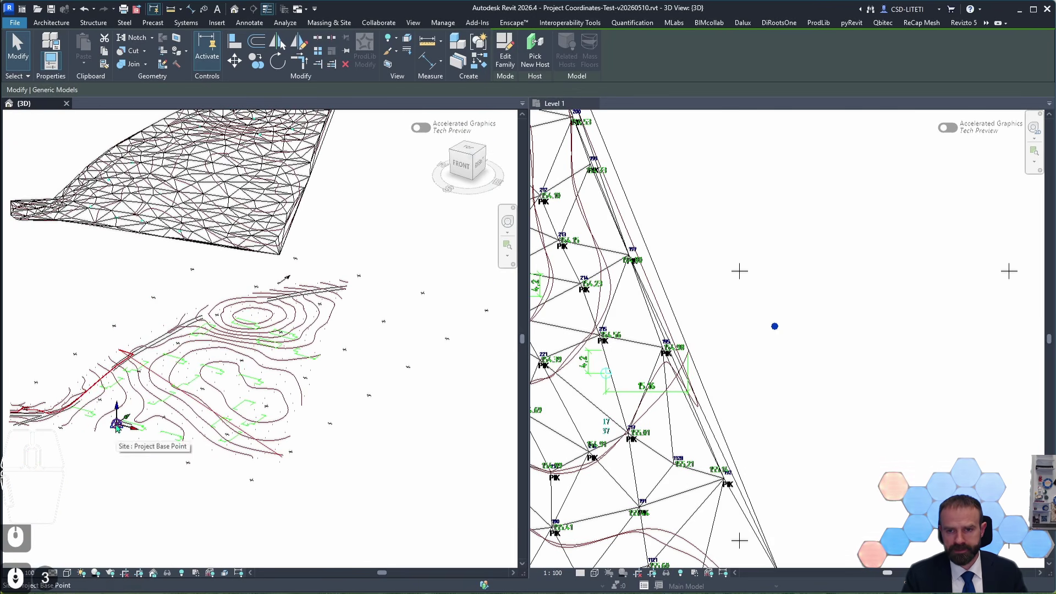
{"action": "middle_click_drag", "start_coordinate": [357, 358], "coordinate": [373, 369], "text": "shift"}
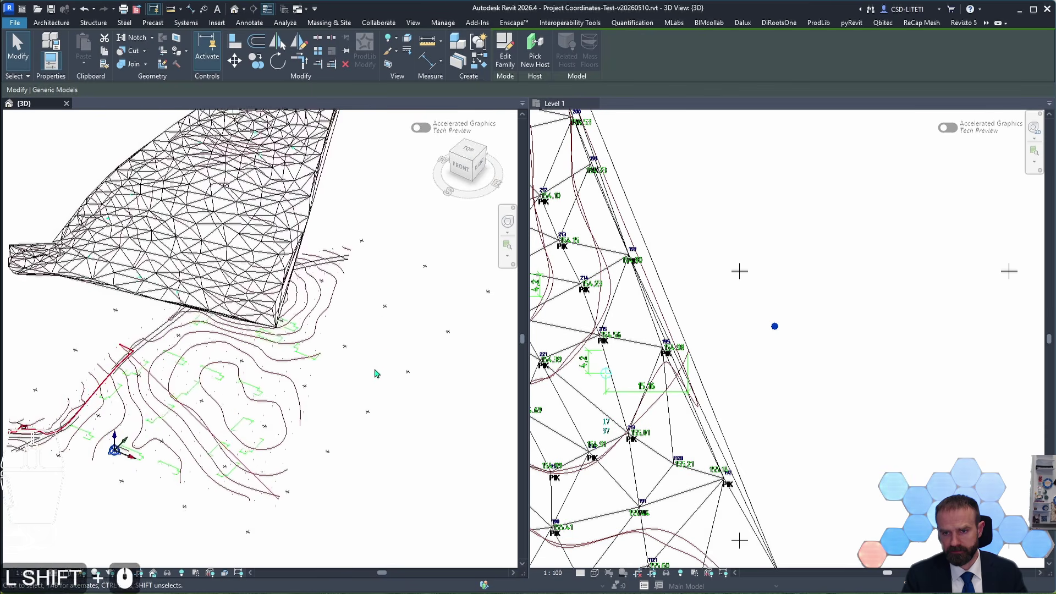
{"action": "scroll", "coordinate": [379, 337], "scroll_direction": "up", "scroll_amount": 13}
{"action": "scroll", "coordinate": [248, 416], "scroll_direction": "down", "scroll_amount": 11}
{"action": "scroll", "coordinate": [260, 382], "scroll_direction": "down", "scroll_amount": 5}
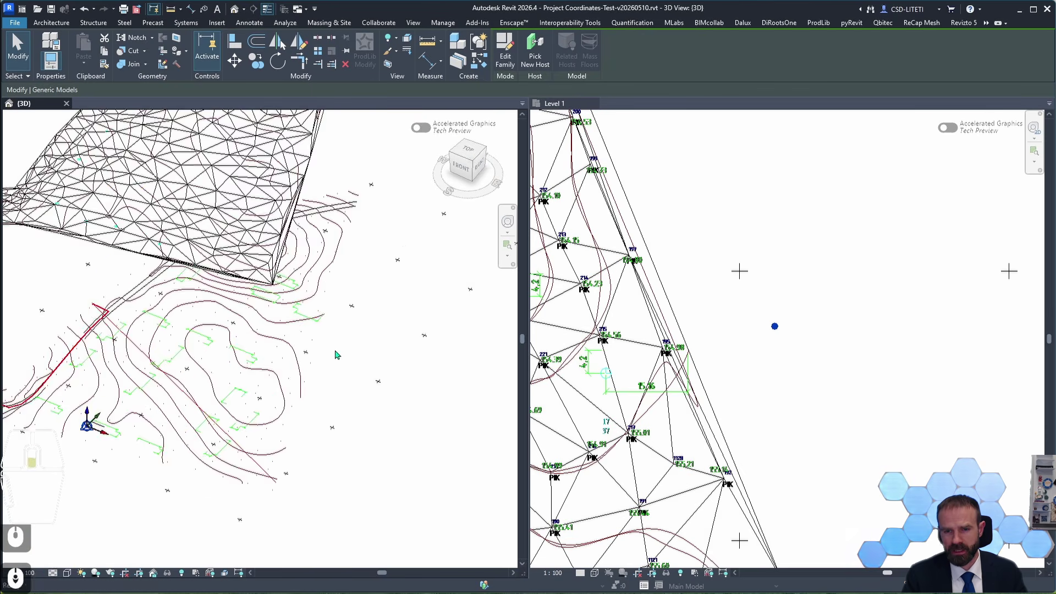
{"action": "middle_click_drag", "start_coordinate": [260, 382], "coordinate": [308, 385], "text": "shift"}
{"action": "middle_click_drag", "start_coordinate": [270, 330], "coordinate": [270, 325], "text": "shift"}
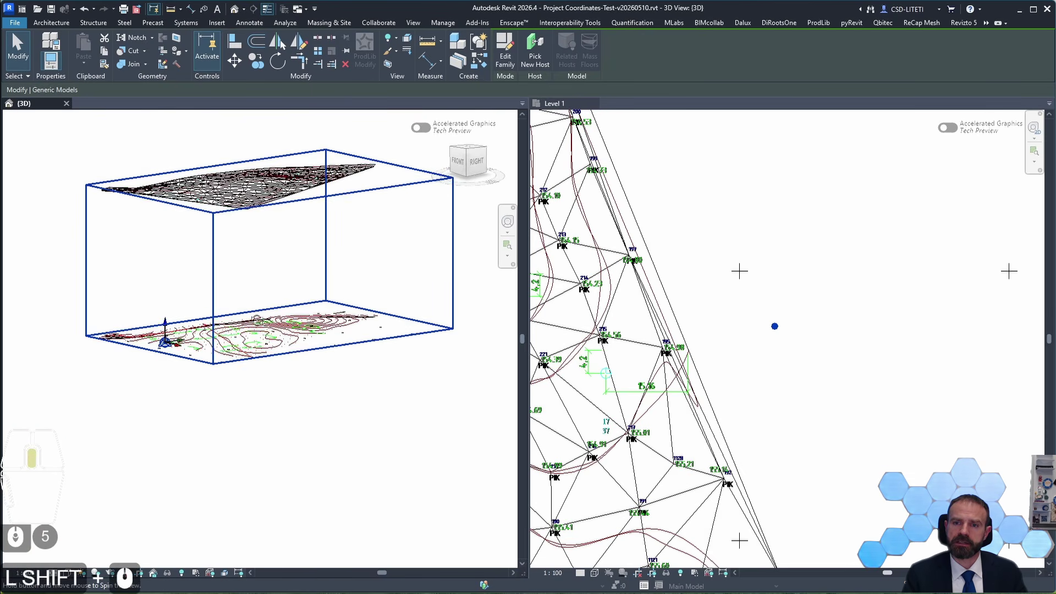
{"action": "scroll", "coordinate": [216, 168], "scroll_direction": "up", "scroll_amount": 1}
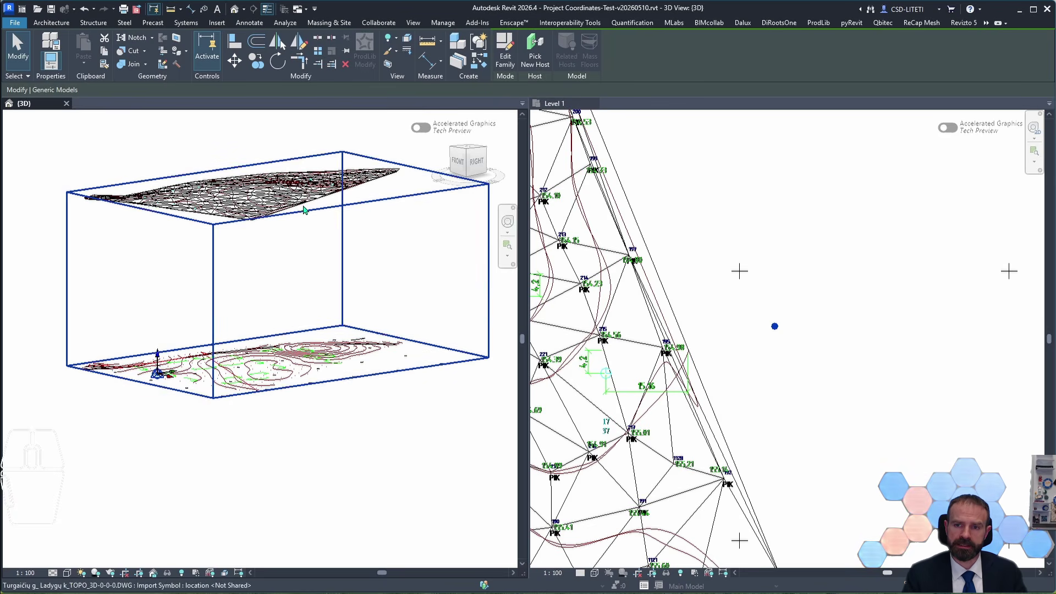
Move the imported Turgaičių g_ Ladygų k_TOPO_3D-0-0-0.DWG vertically down by 153.85 m, working from the Right view
{"action": "left_click", "coordinate": [302, 201]}
{"action": "left_click", "coordinate": [307, 247]}
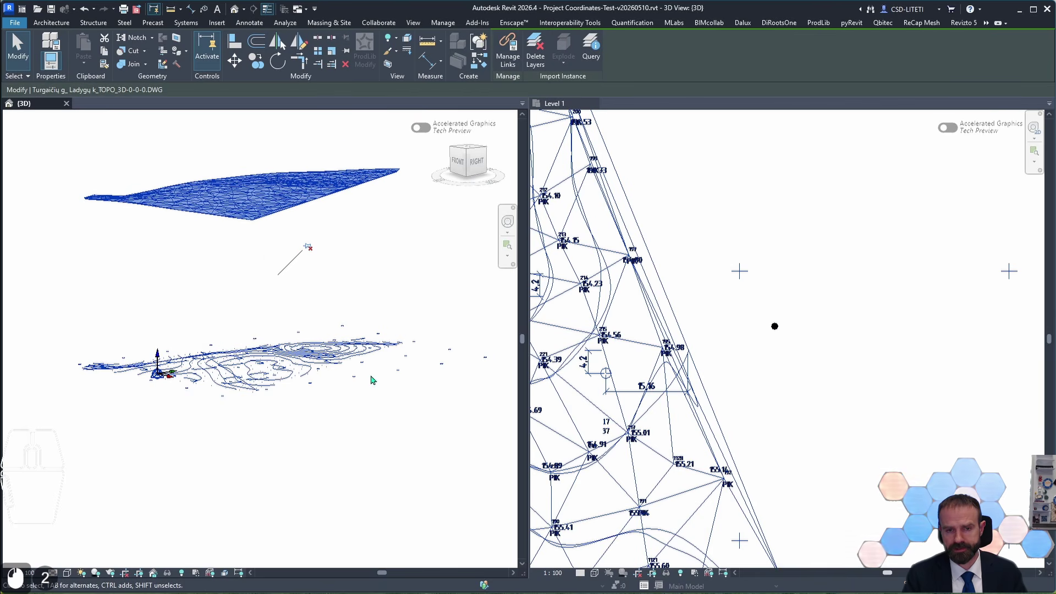
{"action": "left_click", "coordinate": [477, 162]}
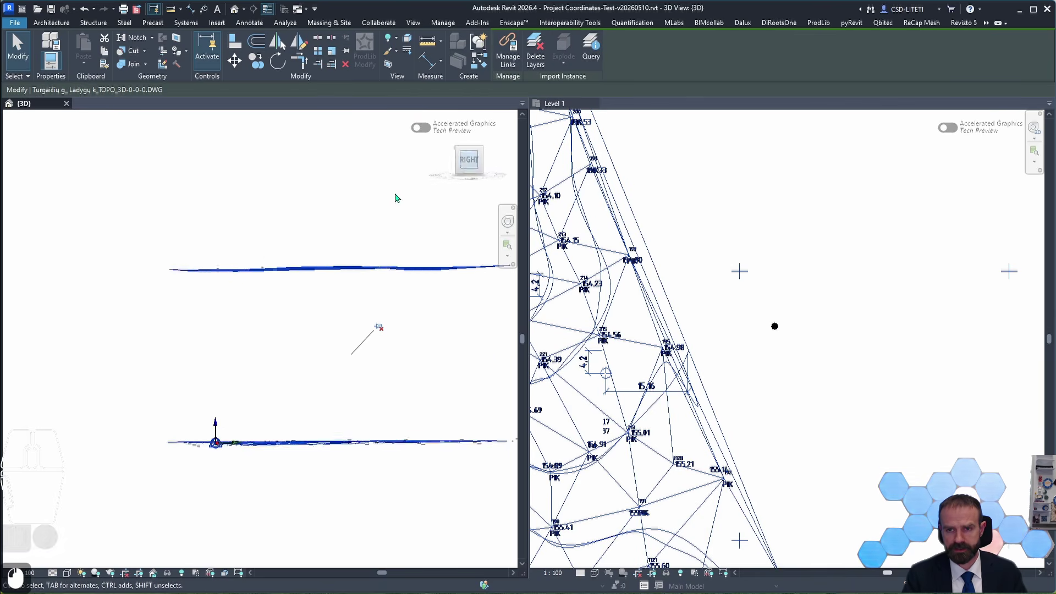
{"action": "left_click", "coordinate": [234, 61]}
{"action": "left_click", "coordinate": [182, 273]}
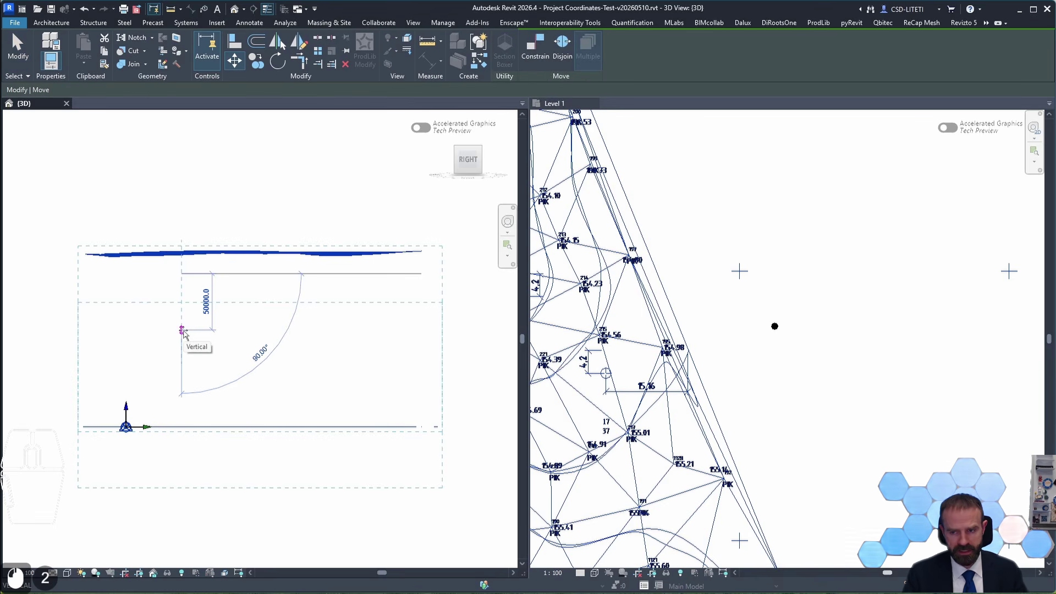
{"action": "type", "text": "15"}
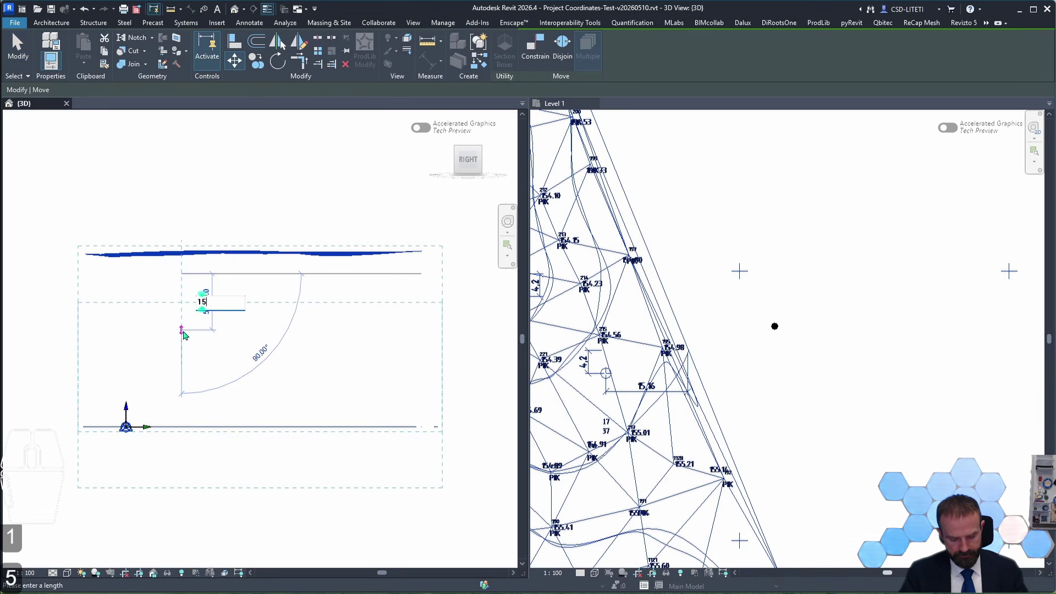
{"action": "type", "text": "3.85m"}
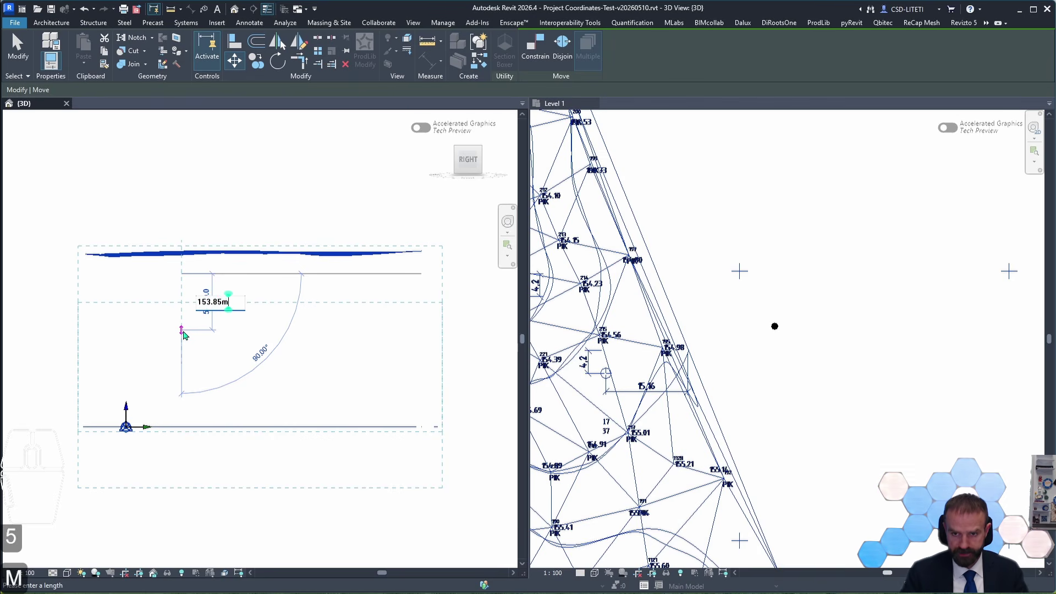
{"action": "key", "text": "Return"}
{"action": "middle_click_drag", "start_coordinate": [185, 335], "coordinate": [149, 524], "text": "shift"}
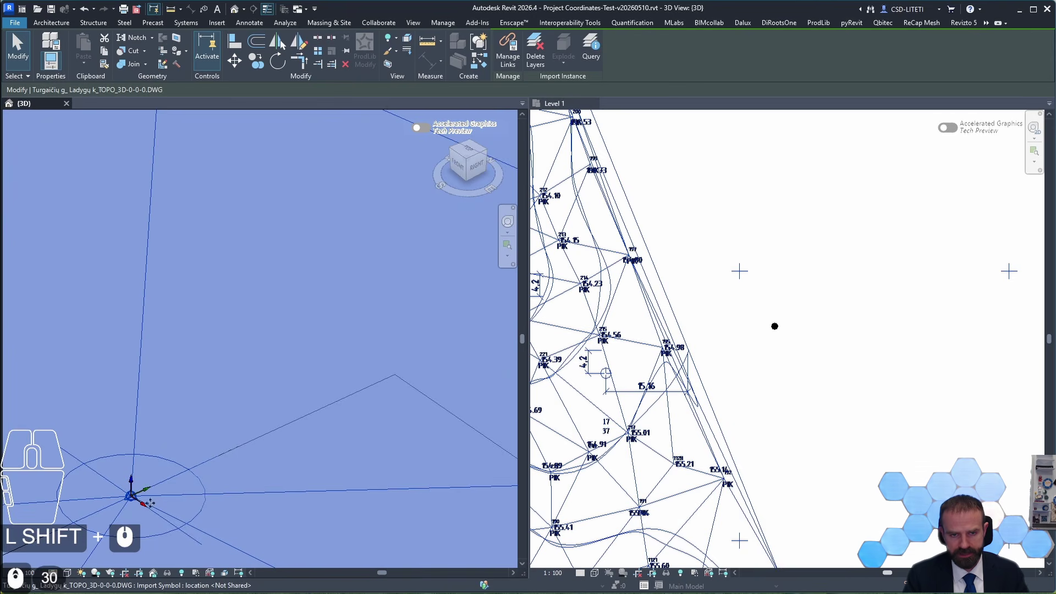
{"action": "scroll", "coordinate": [158, 385], "scroll_direction": "down", "scroll_amount": 20}
{"action": "key", "text": "Escape"}
Check the Project Base Point's elevation value in the 3D view, then cancel the edit and clear the selection
{"action": "middle_click_drag", "start_coordinate": [162, 383], "coordinate": [137, 384], "text": "shift"}
{"action": "scroll", "coordinate": [140, 375], "scroll_direction": "up", "scroll_amount": 5}
{"action": "left_click", "coordinate": [142, 372]}
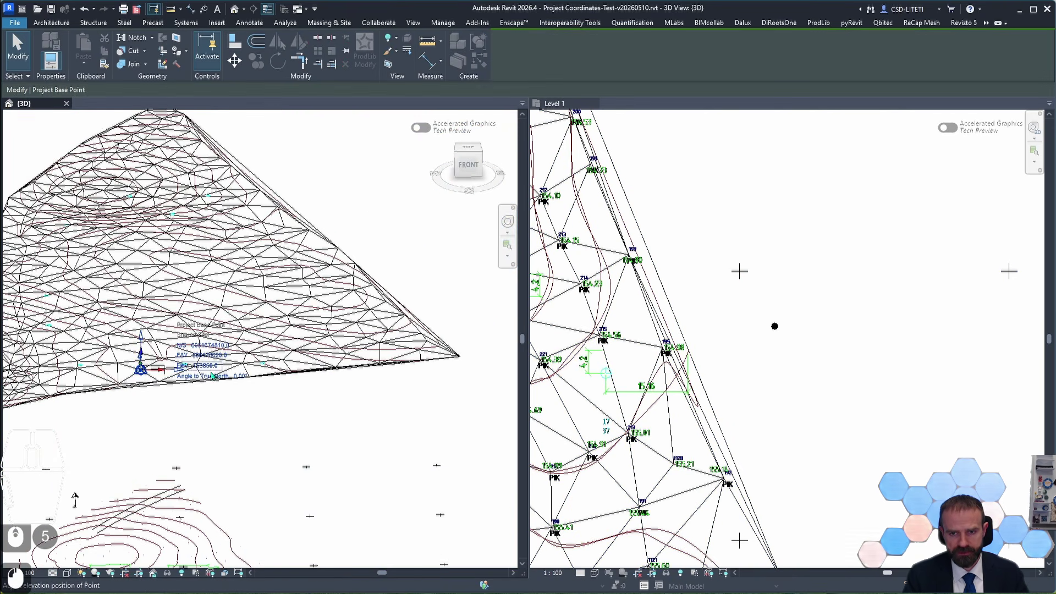
{"action": "left_click", "coordinate": [212, 369]}
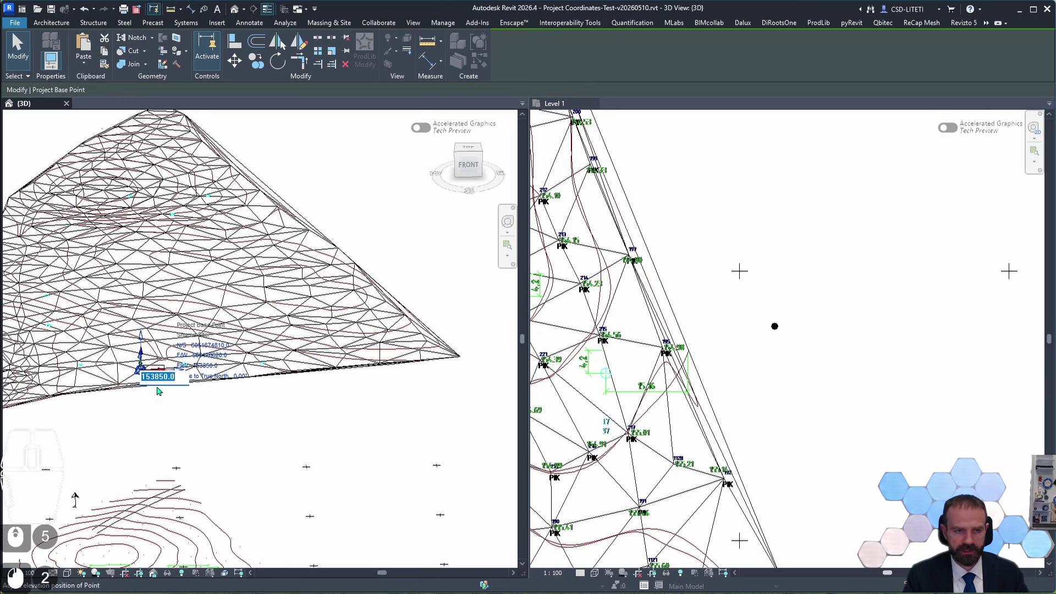
{"action": "key", "text": "Escape"}
{"action": "key", "text": "Escape"}
{"action": "scroll", "coordinate": [159, 391], "scroll_direction": "down", "scroll_amount": 3}
Examine how the lowered topography import sits relative to the project base point and the reference point component in 3D
{"action": "left_click", "coordinate": [240, 300]}
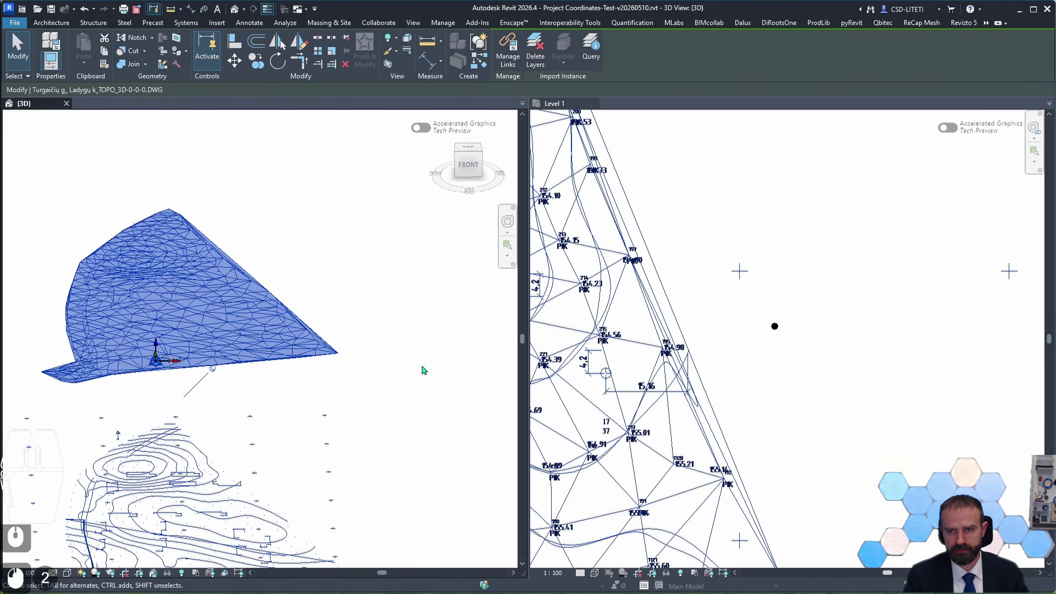
{"action": "left_click", "coordinate": [424, 370]}
{"action": "middle_click_drag", "start_coordinate": [363, 316], "coordinate": [353, 347], "text": "shift"}
{"action": "left_click_drag", "start_coordinate": [250, 192], "coordinate": [363, 308]}
{"action": "scroll", "coordinate": [269, 253], "scroll_direction": "up", "scroll_amount": 4}
{"action": "scroll", "coordinate": [270, 253], "scroll_direction": "up", "scroll_amount": 5}
{"action": "left_click", "coordinate": [292, 302]}
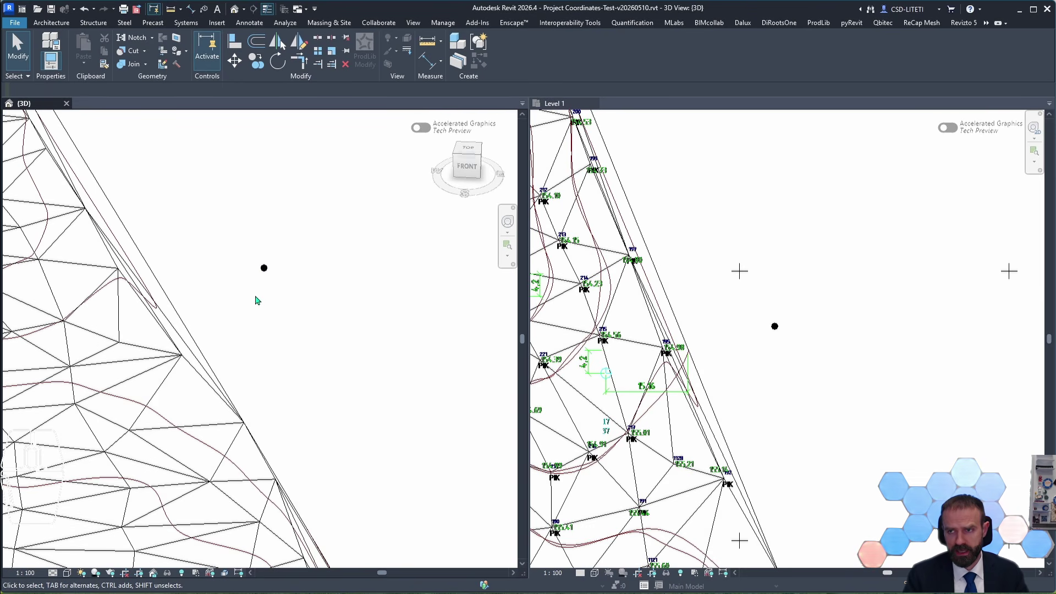
Check the reference point component and the topography import by selecting each in the Level 1 plan, then clear the selection
{"action": "left_click", "coordinate": [779, 303]}
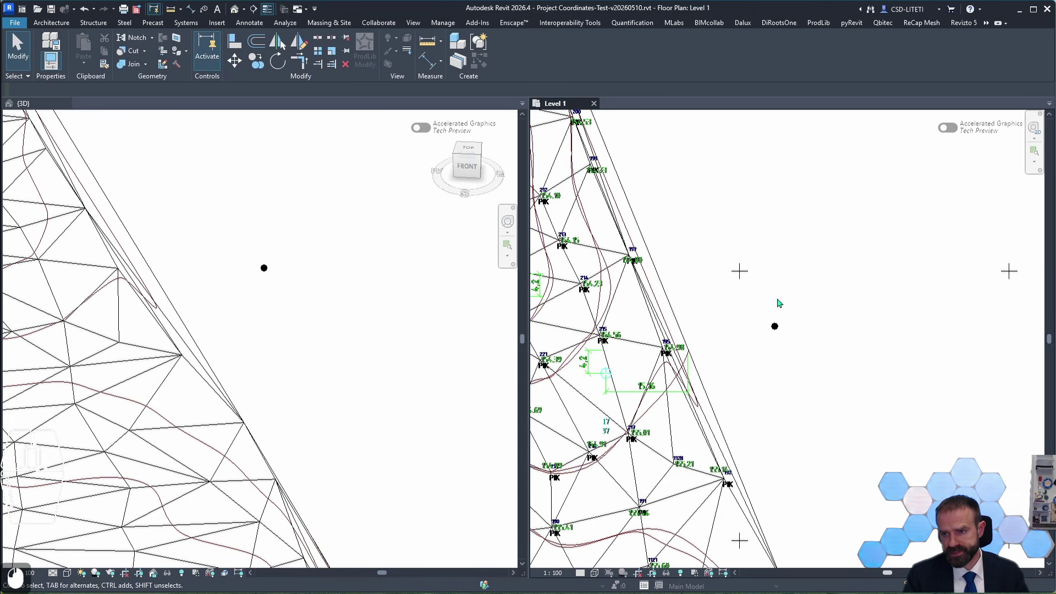
{"action": "left_click", "coordinate": [774, 327]}
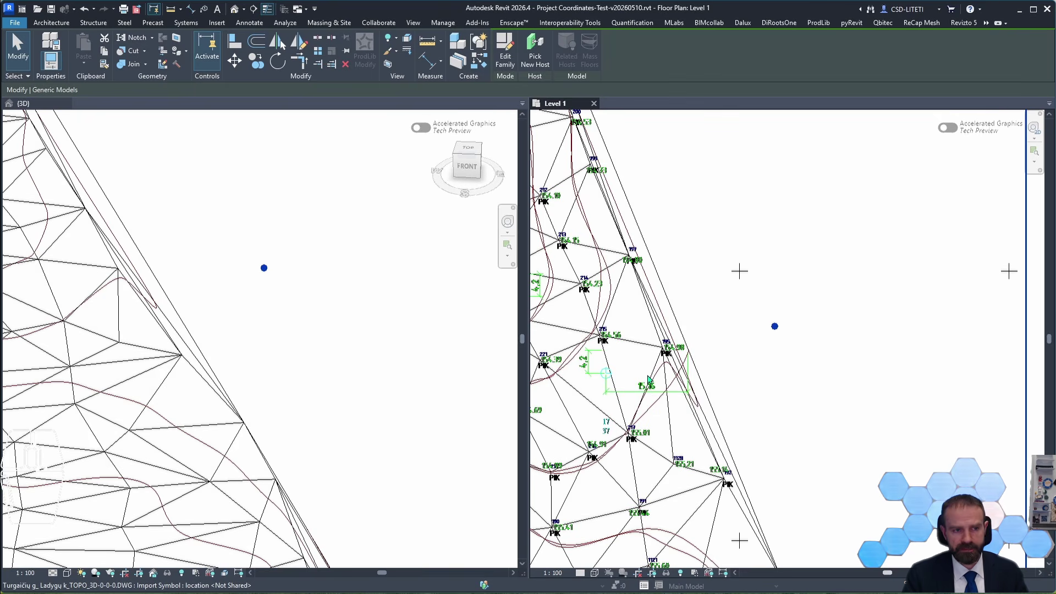
{"action": "left_click", "coordinate": [612, 384]}
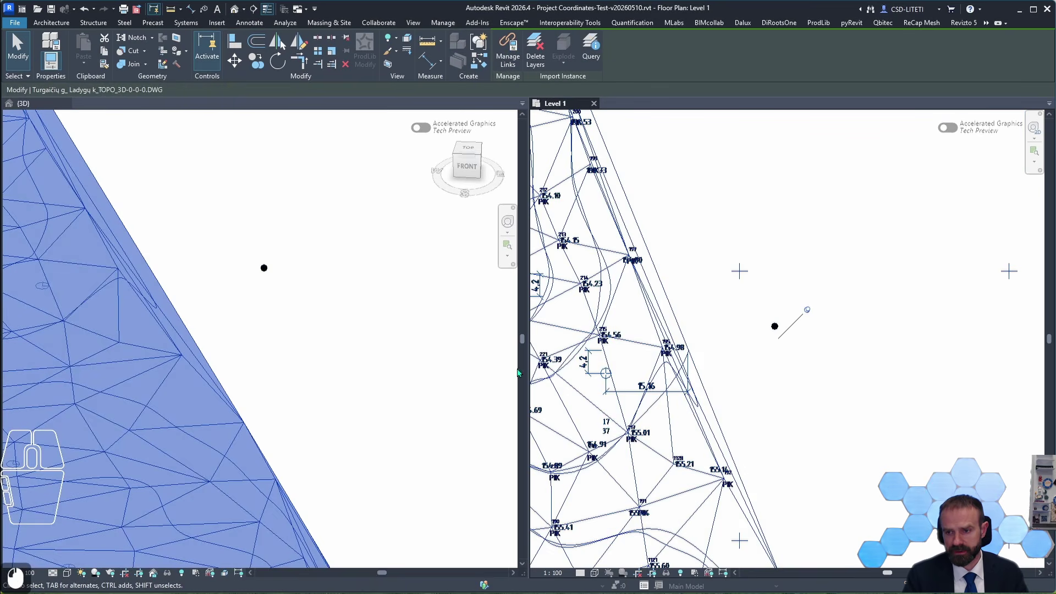
{"action": "scroll", "coordinate": [739, 378], "scroll_direction": "down", "scroll_amount": 1}
{"action": "middle_click_drag", "start_coordinate": [742, 380], "coordinate": [773, 356]}
{"action": "left_click", "coordinate": [779, 381]}
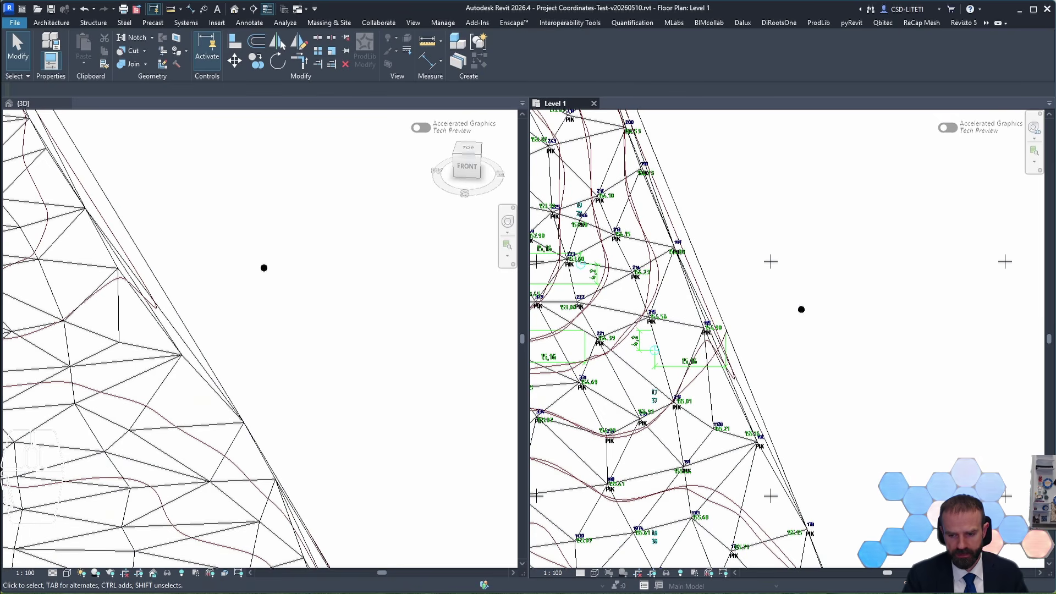
Switch to Civil 3D and select the PROJEC 17 AND 37 SITE POINT position marker in the Turgaičių g_ Ladygų k_TOPO_3D drawing
{"action": "key", "text": "alt+Tab"}
{"action": "scroll", "coordinate": [583, 314], "scroll_direction": "down", "scroll_amount": 2}
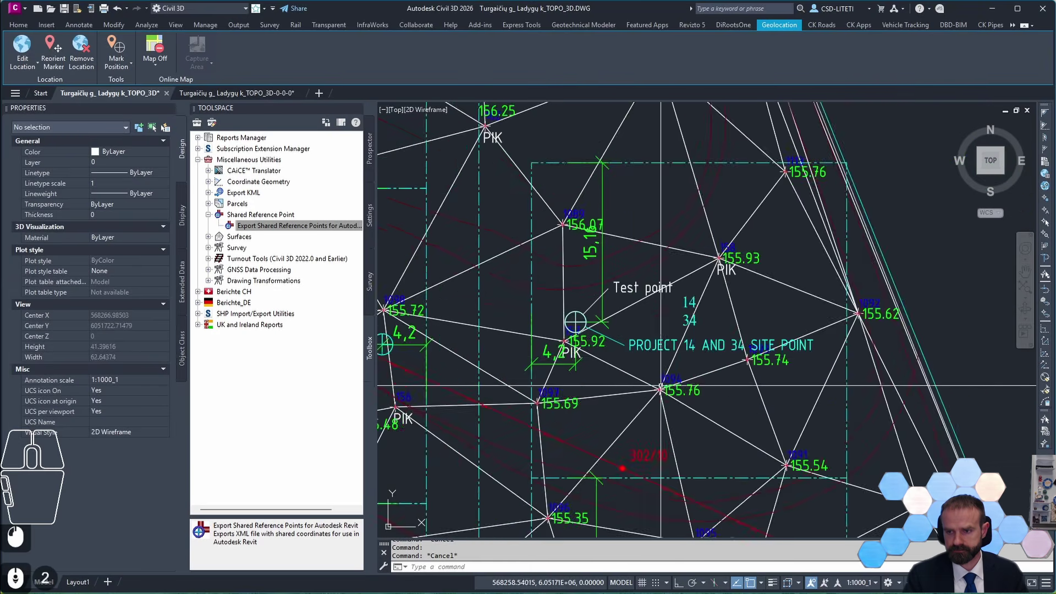
{"action": "scroll", "coordinate": [661, 386], "scroll_direction": "down", "scroll_amount": 7}
{"action": "scroll", "coordinate": [614, 211], "scroll_direction": "up", "scroll_amount": 8}
{"action": "key", "text": "Escape"}
{"action": "middle_click_drag", "start_coordinate": [529, 346], "coordinate": [540, 341]}
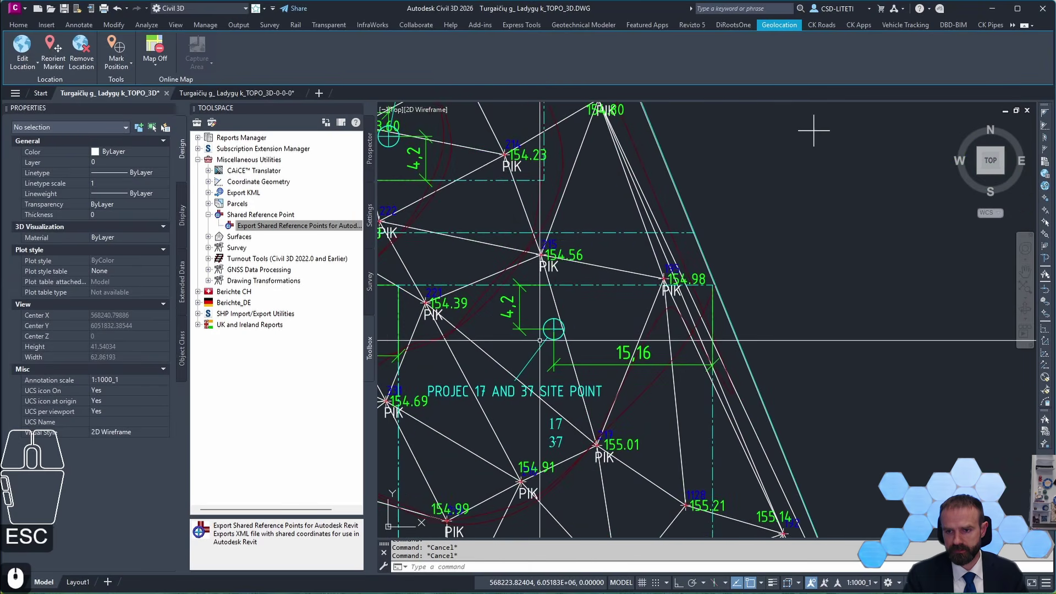
{"action": "scroll", "coordinate": [539, 341], "scroll_direction": "up", "scroll_amount": 5}
{"action": "scroll", "coordinate": [584, 329], "scroll_direction": "down", "scroll_amount": 3}
{"action": "left_click", "coordinate": [584, 329]}
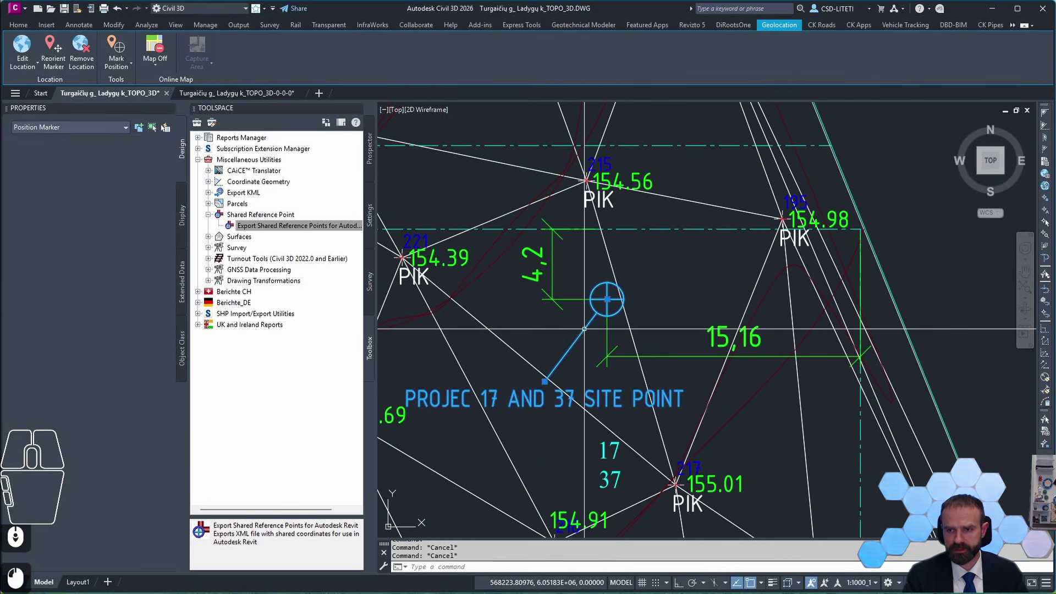
Copy the marker's Position X value, 568225.17, into the empty Notepad++ document and append the unit m
{"action": "triple_click", "coordinate": [123, 272]}
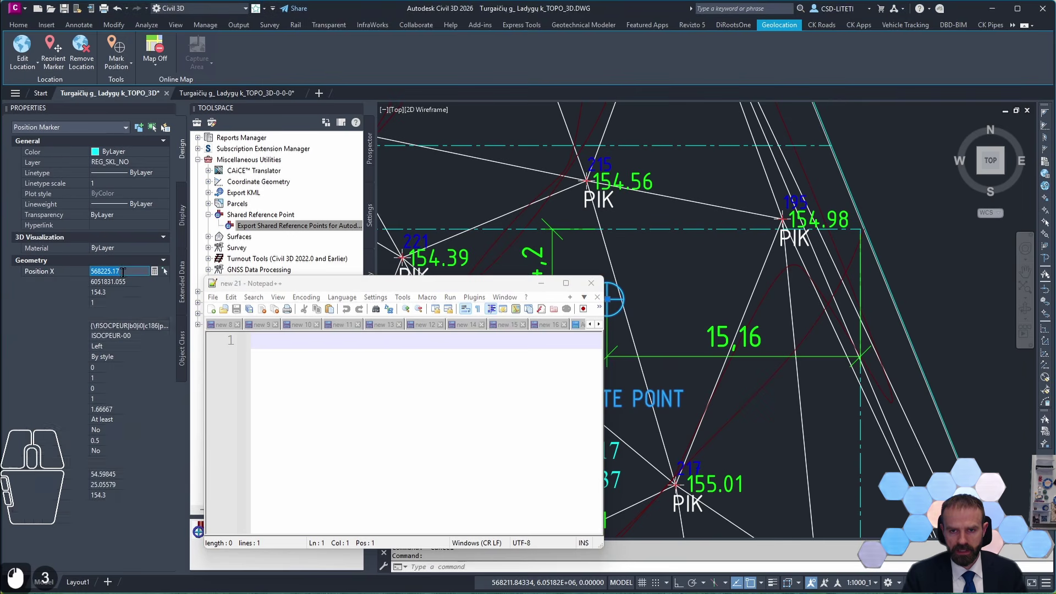
{"action": "key", "text": "ctrl+c"}
{"action": "left_click", "coordinate": [354, 382]}
{"action": "key", "text": "ctrl+v"}
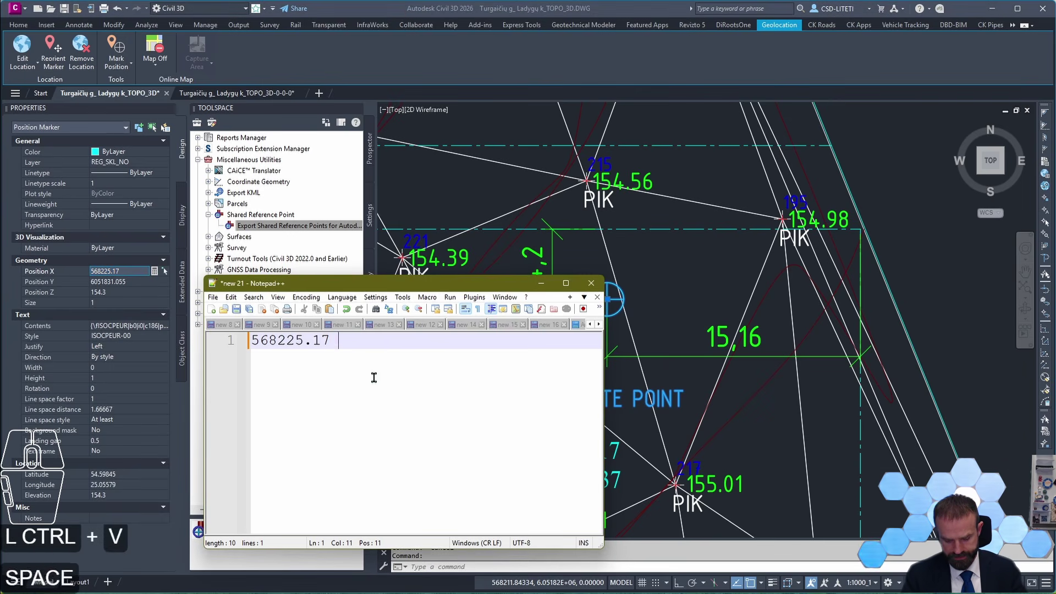
{"action": "type", "text": "m"}
Add the marker's Position Y value, 6051831.055, with the unit m on the second line of the note
{"action": "left_click", "coordinate": [133, 282]}
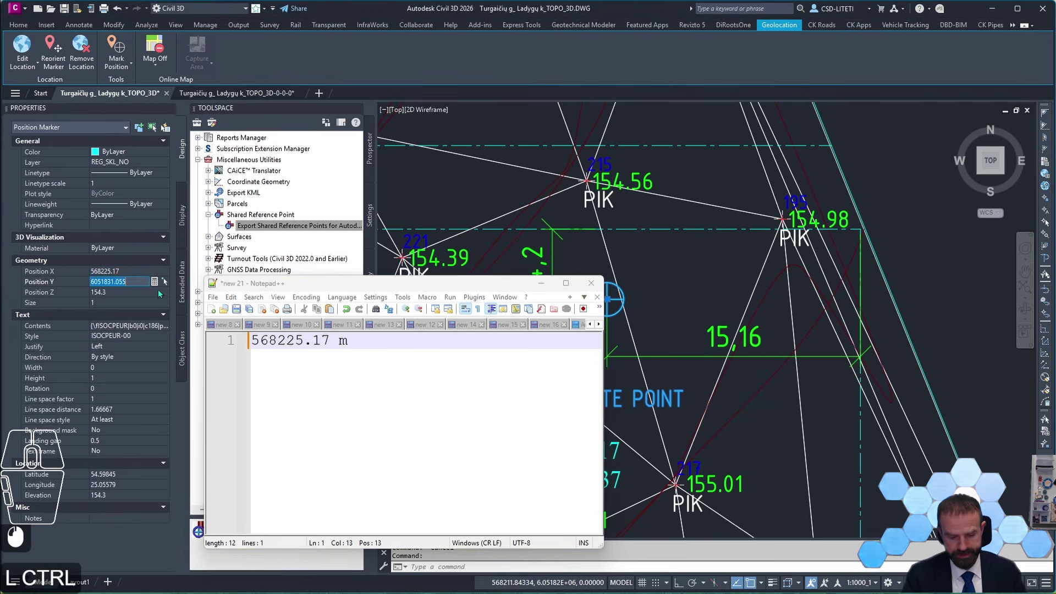
{"action": "key", "text": "ctrl+c"}
{"action": "left_click", "coordinate": [372, 370]}
{"action": "key", "text": "Return"}
{"action": "key", "text": "ctrl+v"}
{"action": "type", "text": "m"}
Add the marker's Position Z value, 154.3, with the unit m on the third line of the note
{"action": "left_click", "coordinate": [126, 293]}
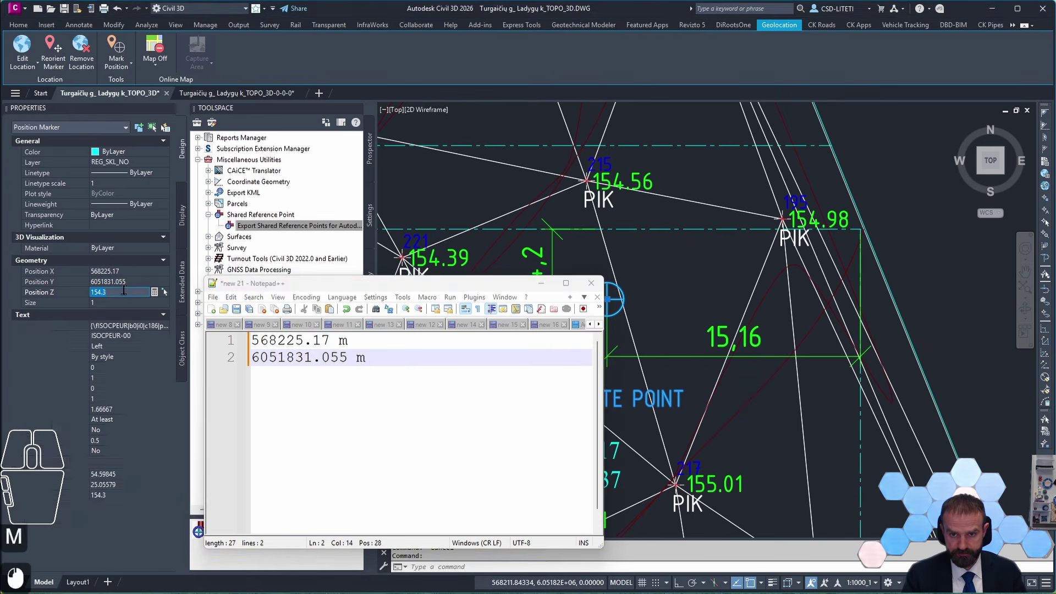
{"action": "key", "text": "ctrl+c"}
{"action": "left_click", "coordinate": [439, 425]}
{"action": "key", "text": "Return"}
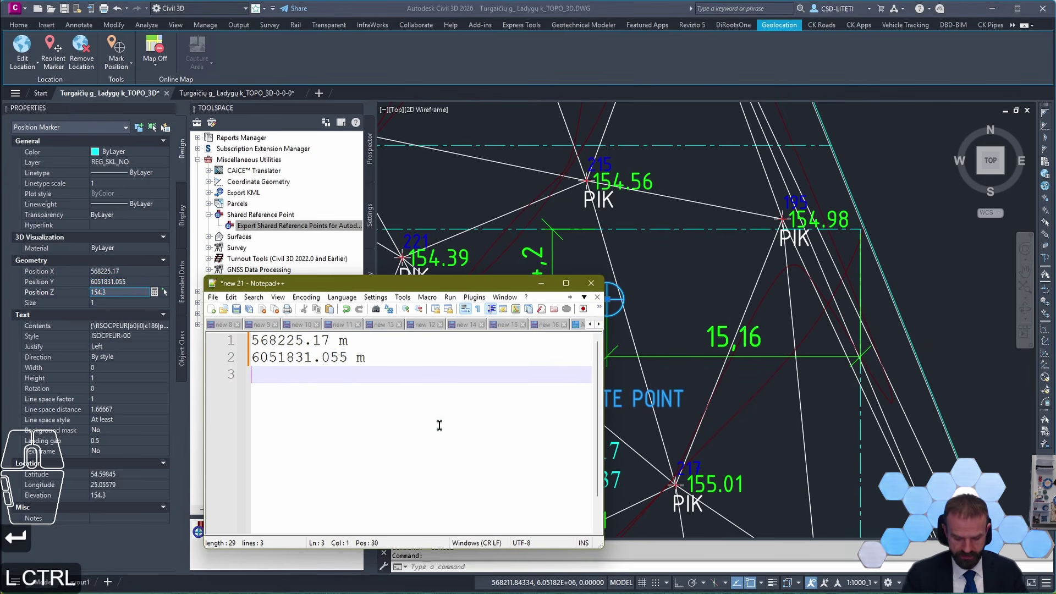
{"action": "key", "text": "ctrl+v"}
{"action": "type", "text": "m"}
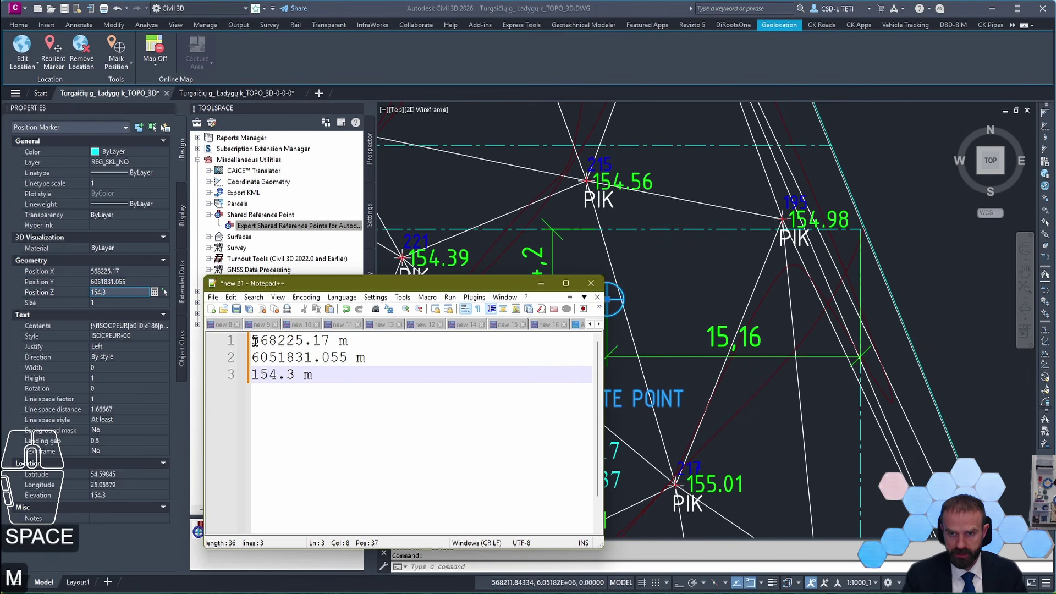
Label the note's three coordinate lines with the prefixes X, Y and Z, each followed by a space
{"action": "left_click", "coordinate": [253, 340]}
{"action": "type", "text": "X"}
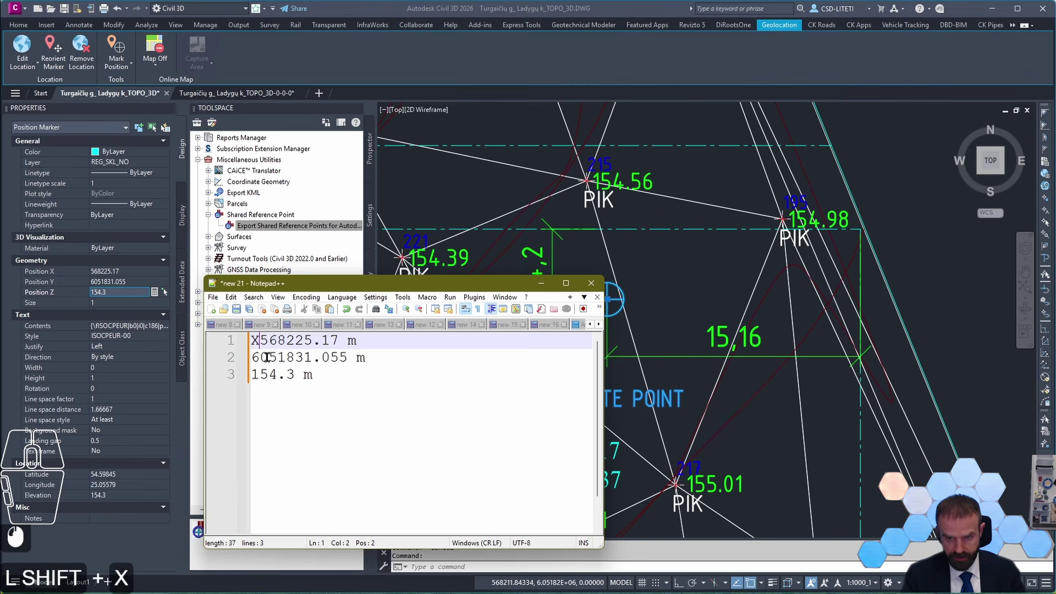
{"action": "left_click", "coordinate": [252, 357]}
{"action": "type", "text": "T"}
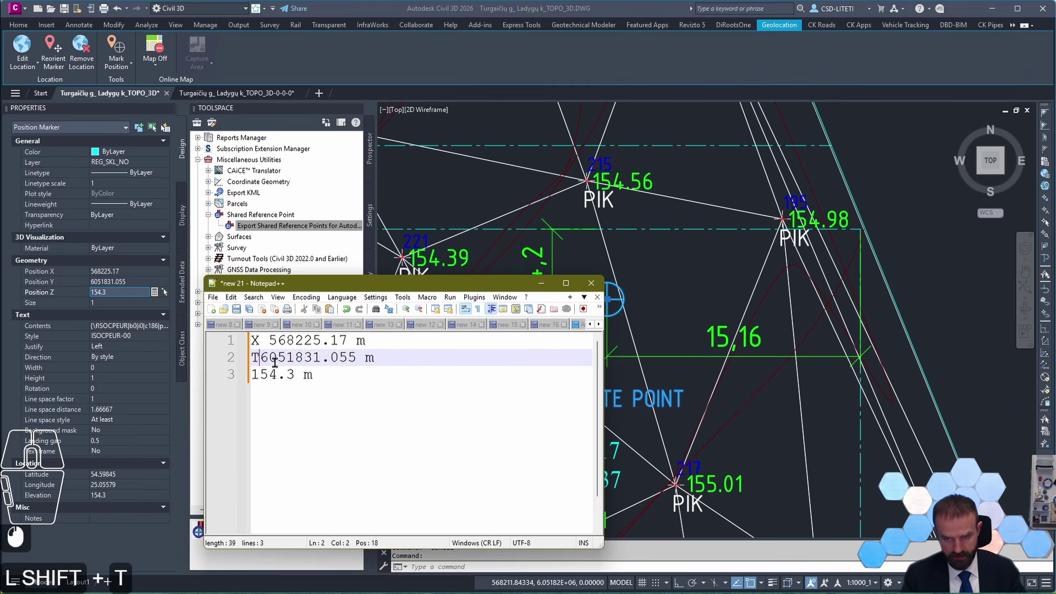
{"action": "key", "text": "BackSpace"}
{"action": "type", "text": "Y"}
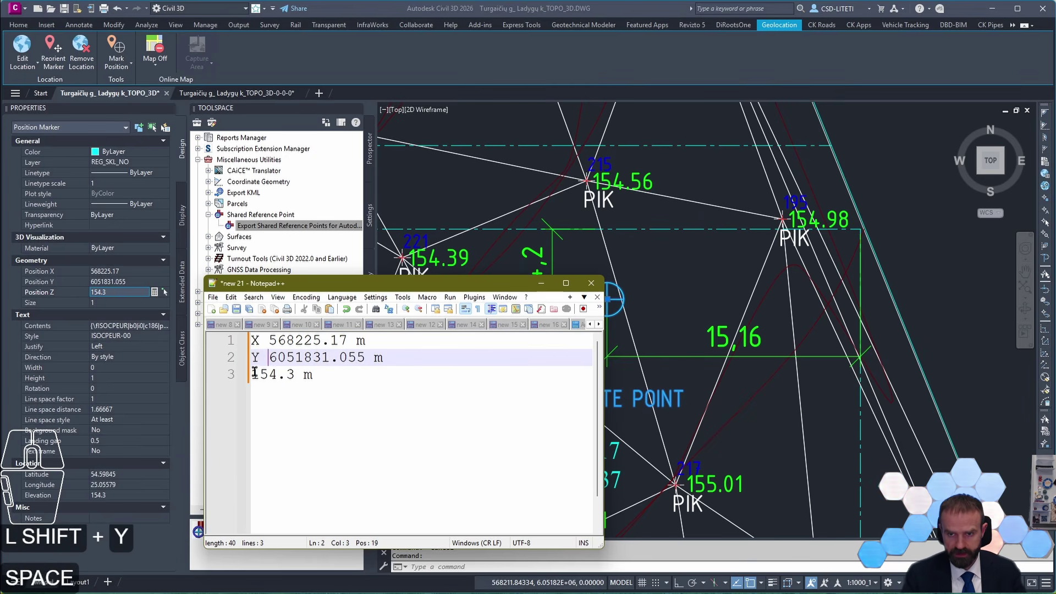
{"action": "left_click", "coordinate": [253, 374]}
{"action": "type", "text": "Z"}
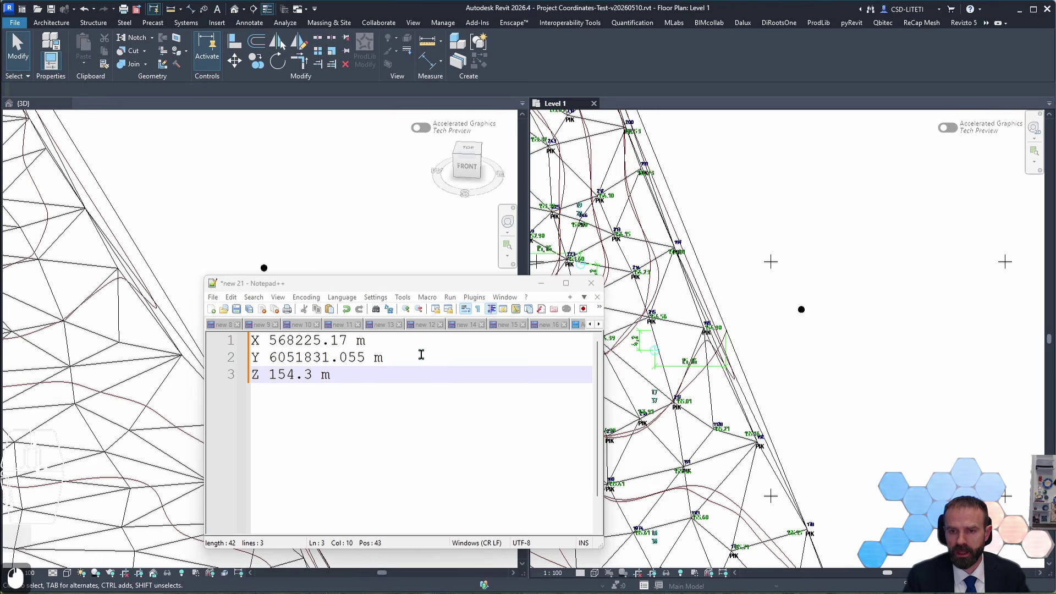
Switch to Revit and run Set Family XYZ on the reference point family instance in the Level 1 plan
{"action": "scroll", "coordinate": [798, 291], "scroll_direction": "down", "scroll_amount": 5}
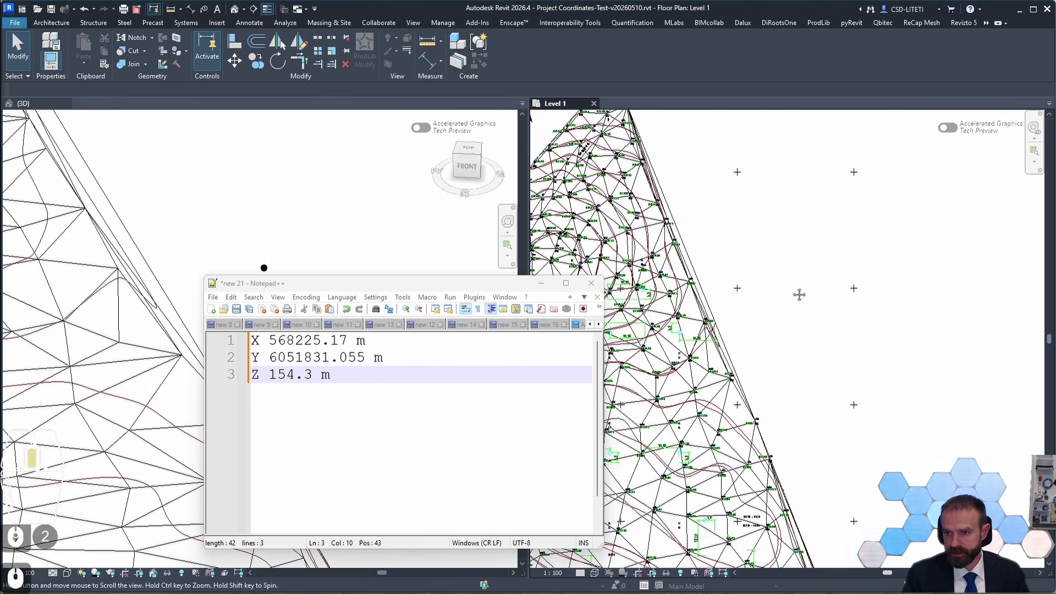
{"action": "scroll", "coordinate": [710, 296], "scroll_direction": "up", "scroll_amount": 2}
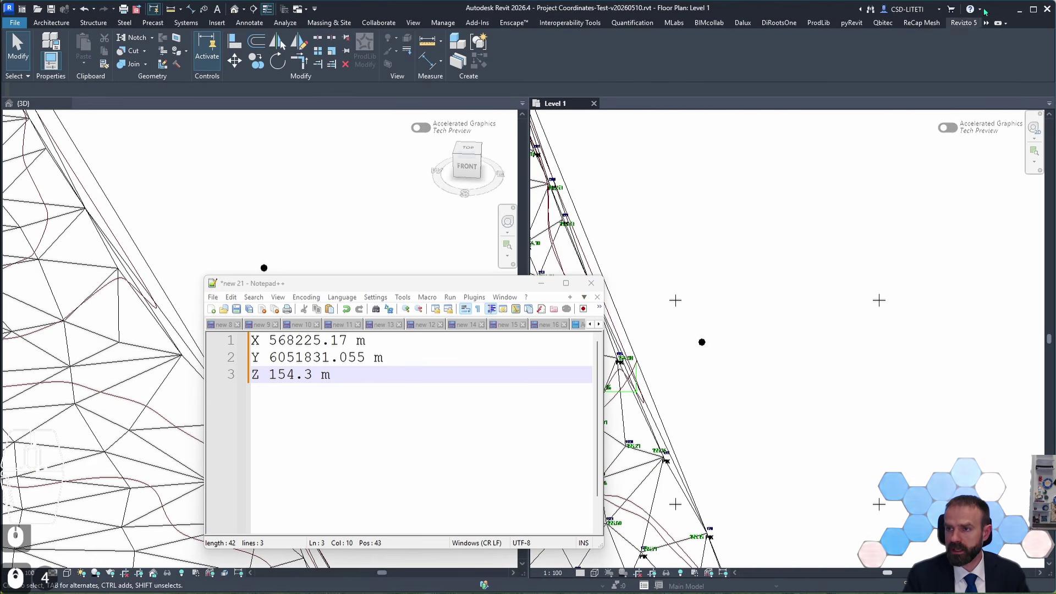
{"action": "left_click", "coordinate": [986, 23]}
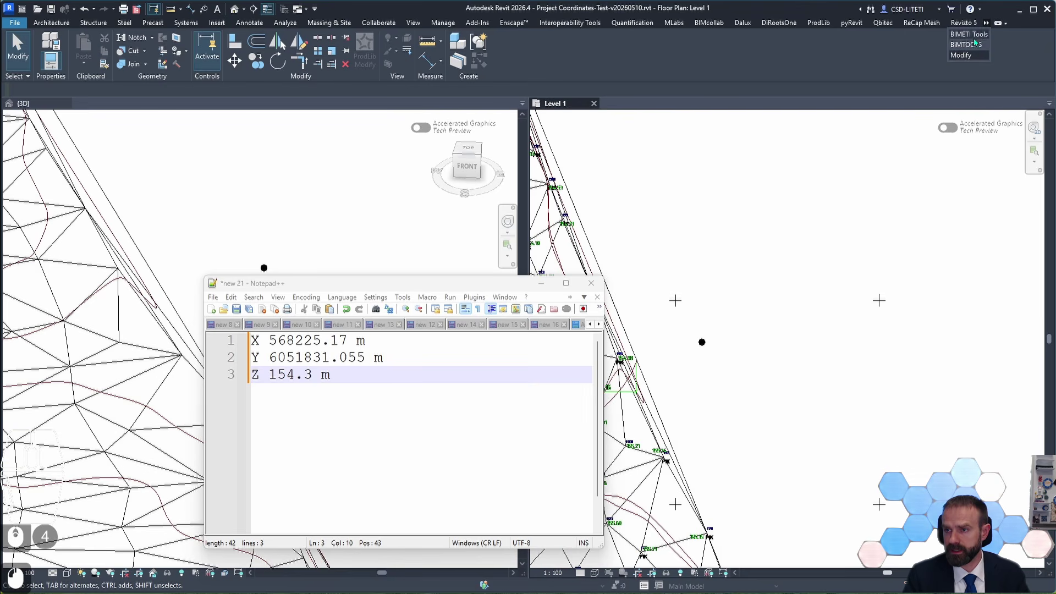
{"action": "left_click", "coordinate": [976, 40]}
{"action": "left_click", "coordinate": [701, 343]}
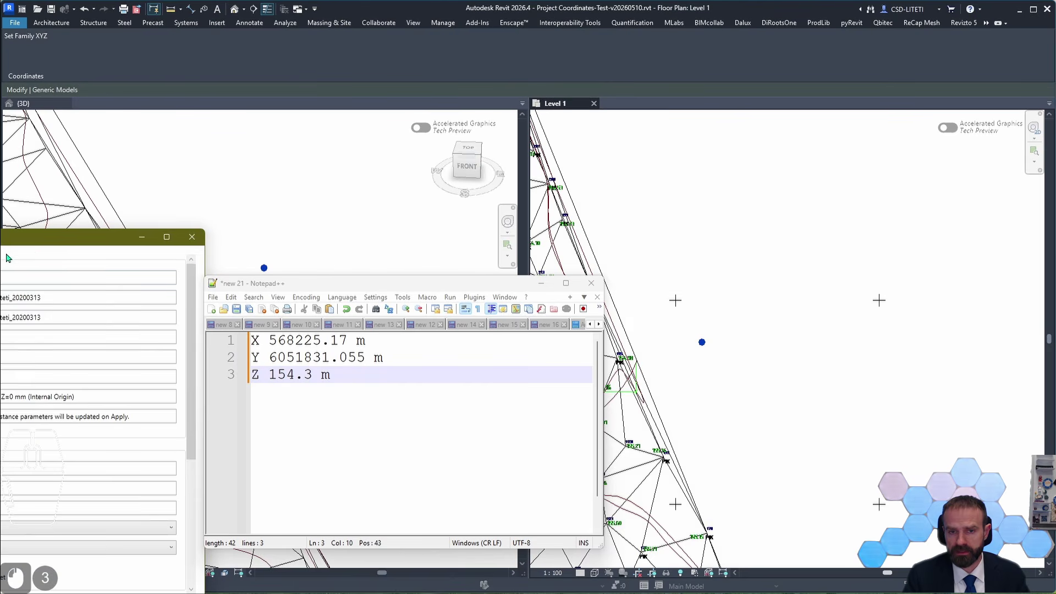
{"action": "left_click_drag", "start_coordinate": [65, 236], "coordinate": [818, 160]}
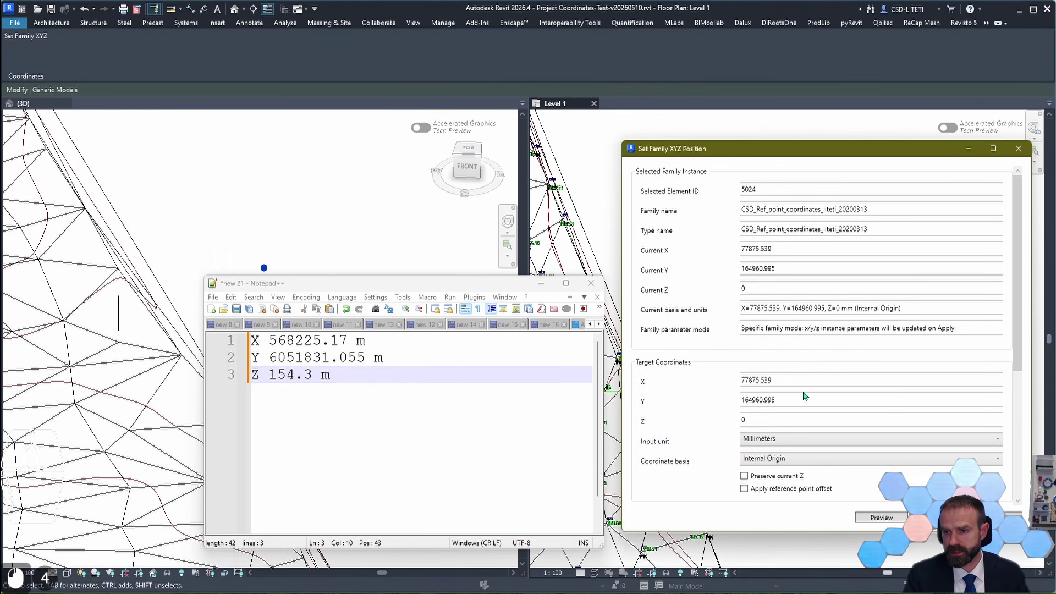
Try the Absolute zero and Survey Point coordinate bases for the selected family instance
{"action": "scroll", "coordinate": [710, 405], "scroll_direction": "down", "scroll_amount": 5}
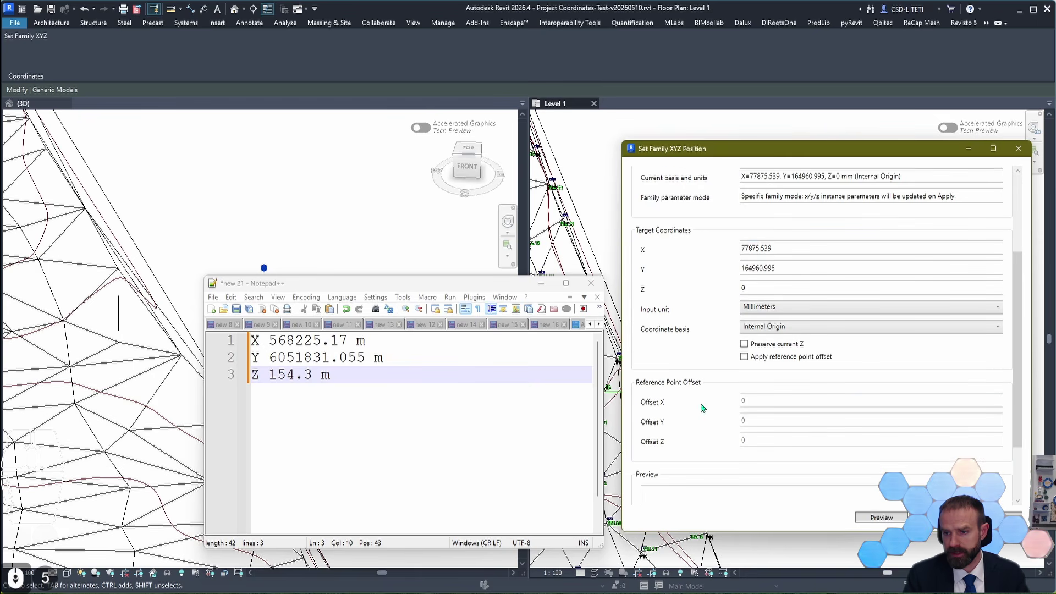
{"action": "scroll", "coordinate": [702, 409], "scroll_direction": "down", "scroll_amount": 3}
{"action": "scroll", "coordinate": [737, 308], "scroll_direction": "up", "scroll_amount": 7}
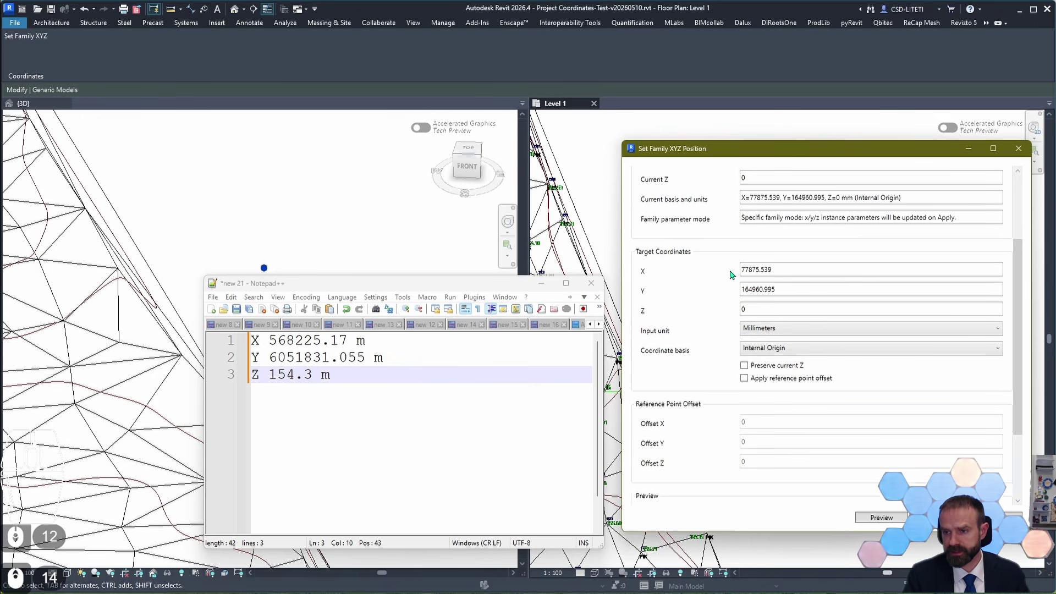
{"action": "left_click", "coordinate": [776, 428]}
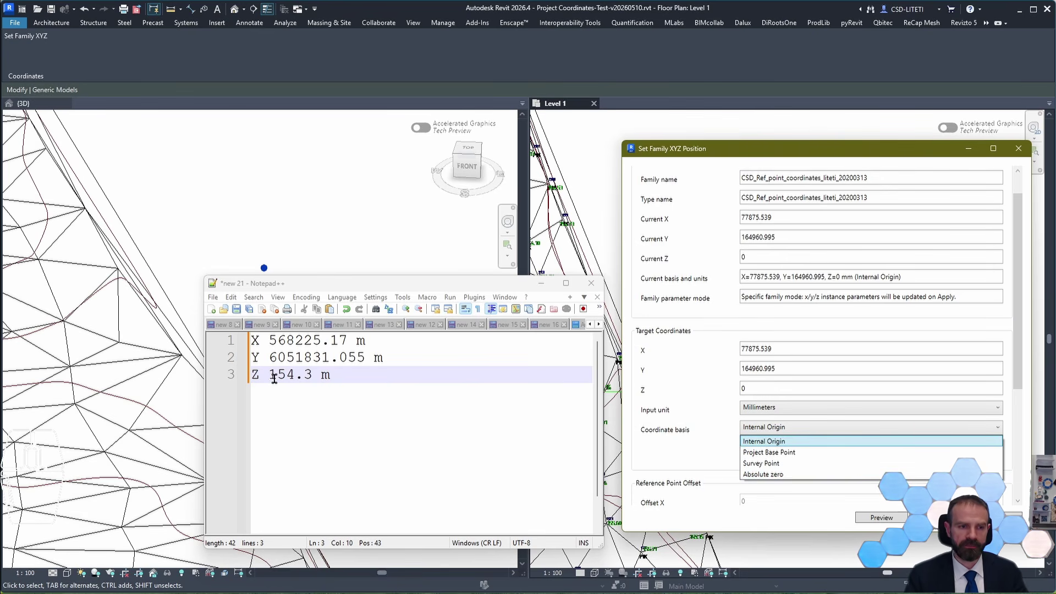
{"action": "left_click", "coordinate": [773, 476]}
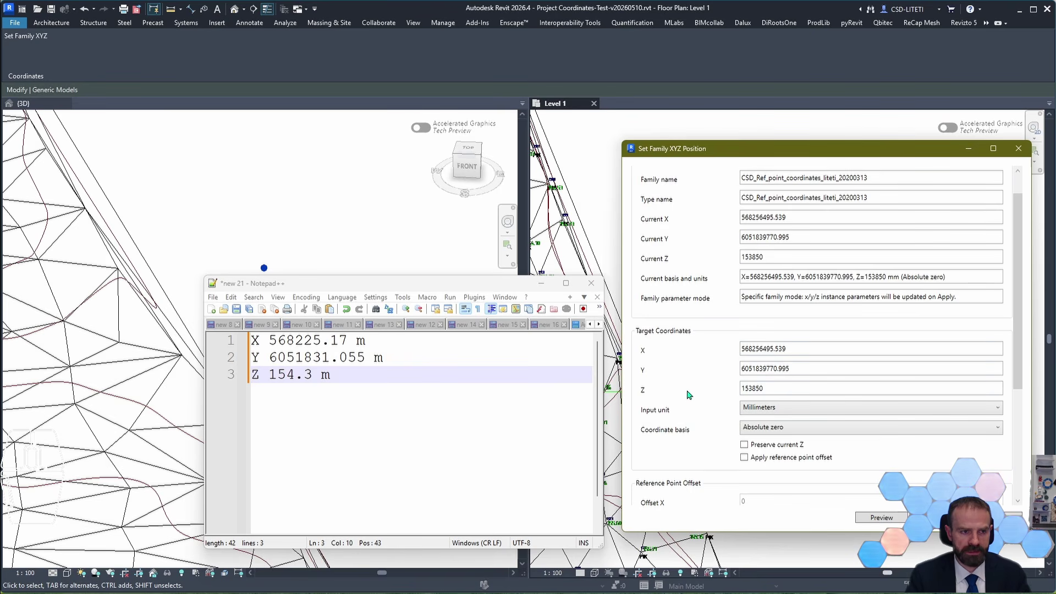
{"action": "left_click", "coordinate": [782, 429]}
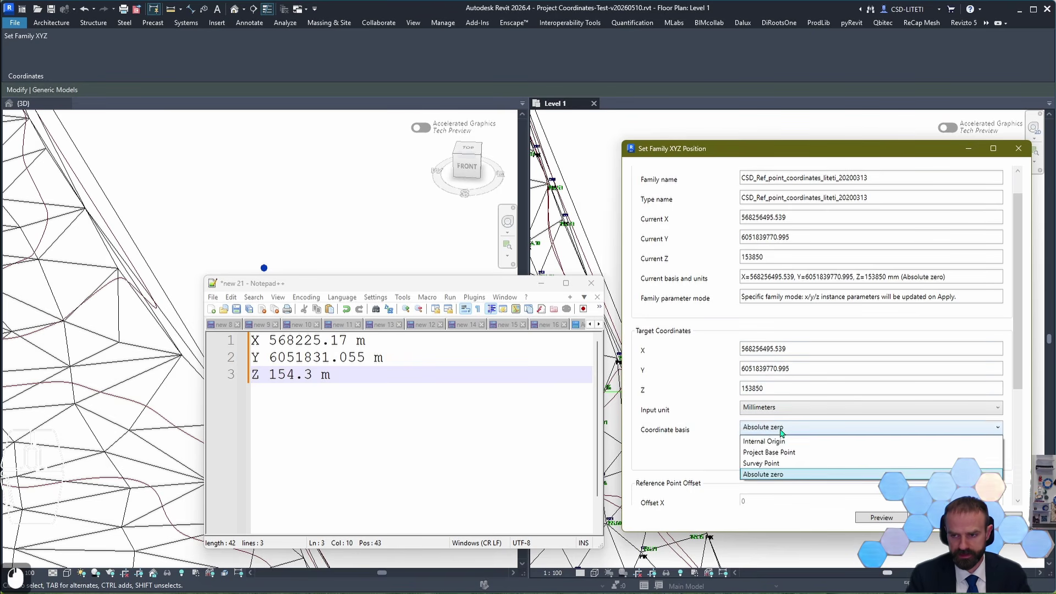
{"action": "left_click", "coordinate": [777, 464]}
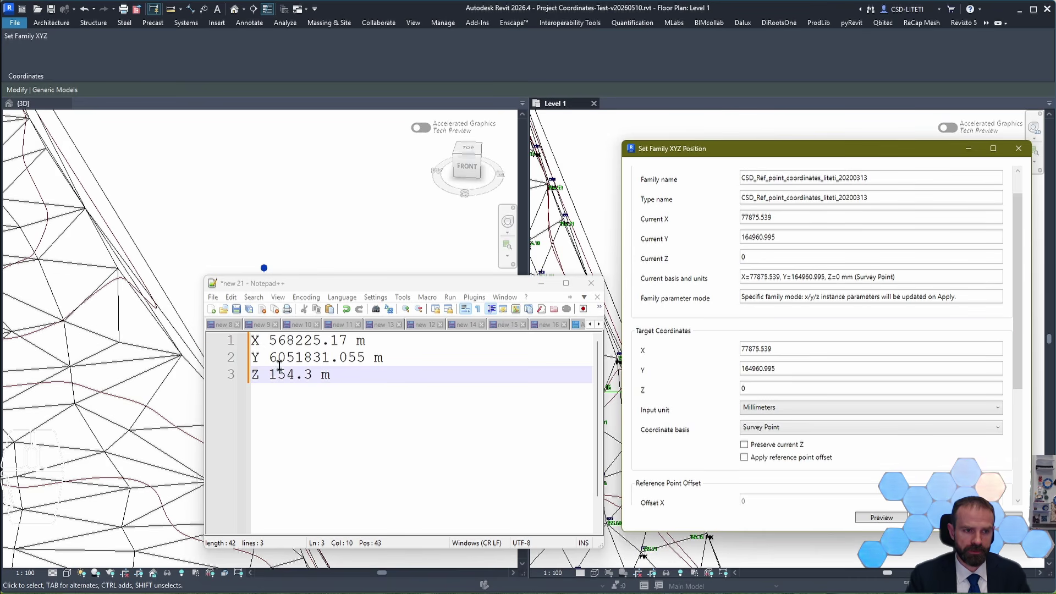
Set the coordinate basis to Absolute zero and the input unit to Meters
{"action": "left_click", "coordinate": [800, 429]}
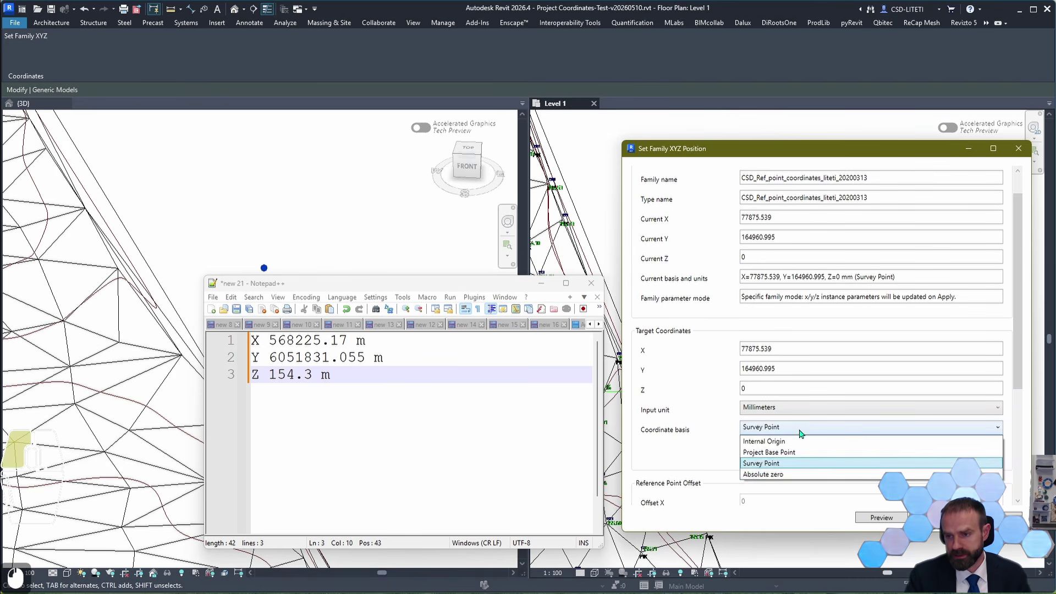
{"action": "left_click", "coordinate": [782, 474]}
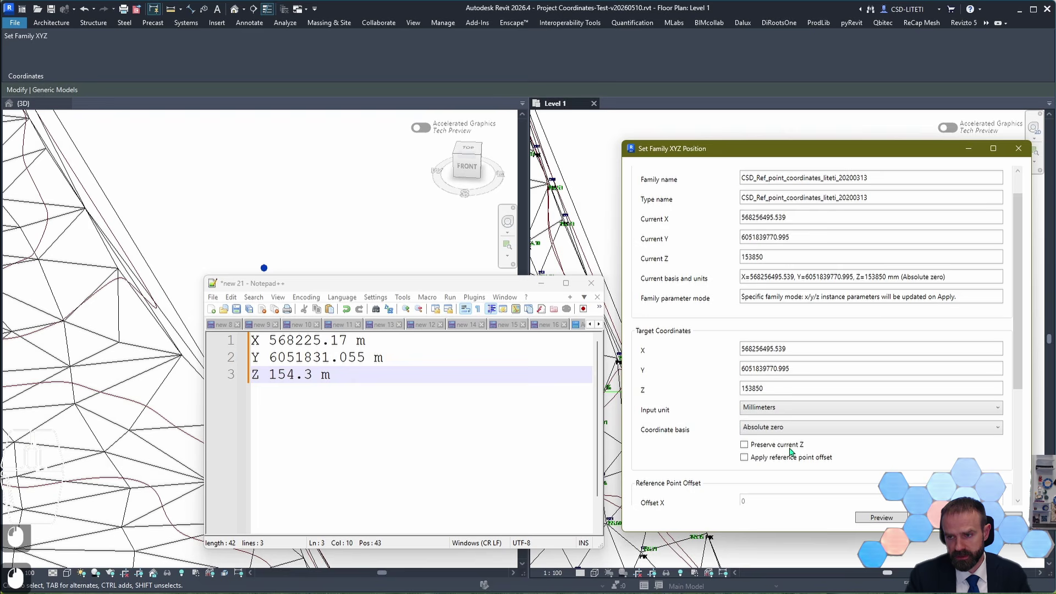
{"action": "left_click", "coordinate": [778, 412]}
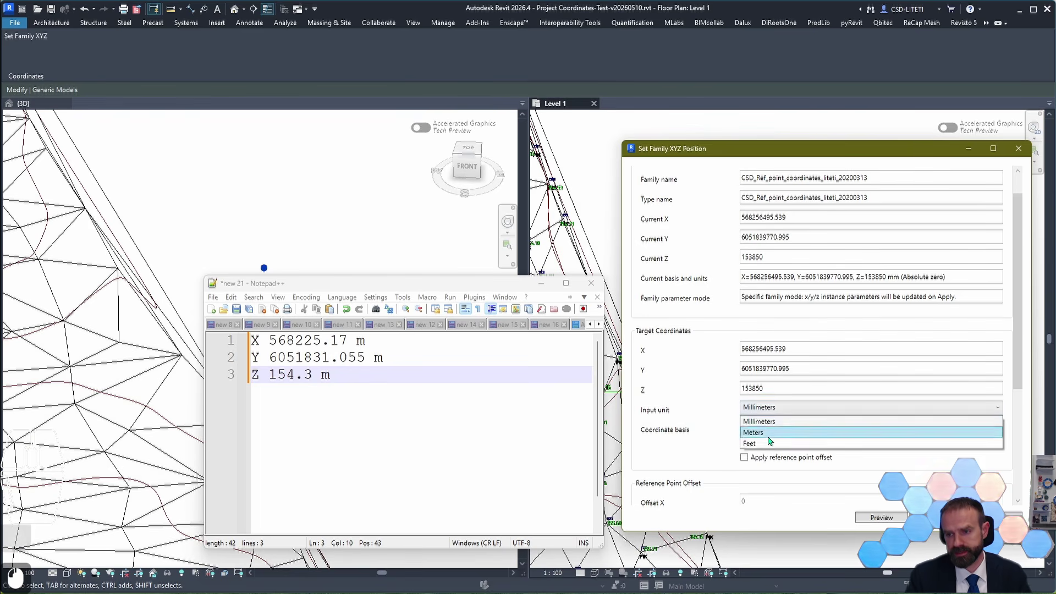
{"action": "left_click", "coordinate": [770, 430]}
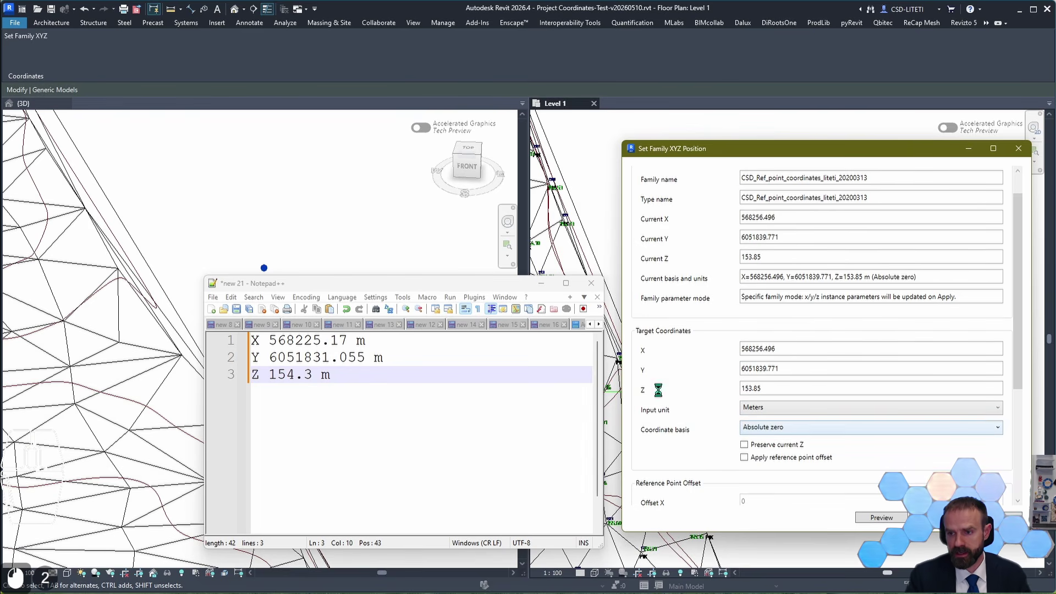
Copy the note's values into the target coordinates: X 568225.17, Y 6051831.055 and Z 154.3
{"action": "left_click_drag", "start_coordinate": [269, 341], "coordinate": [348, 341]}
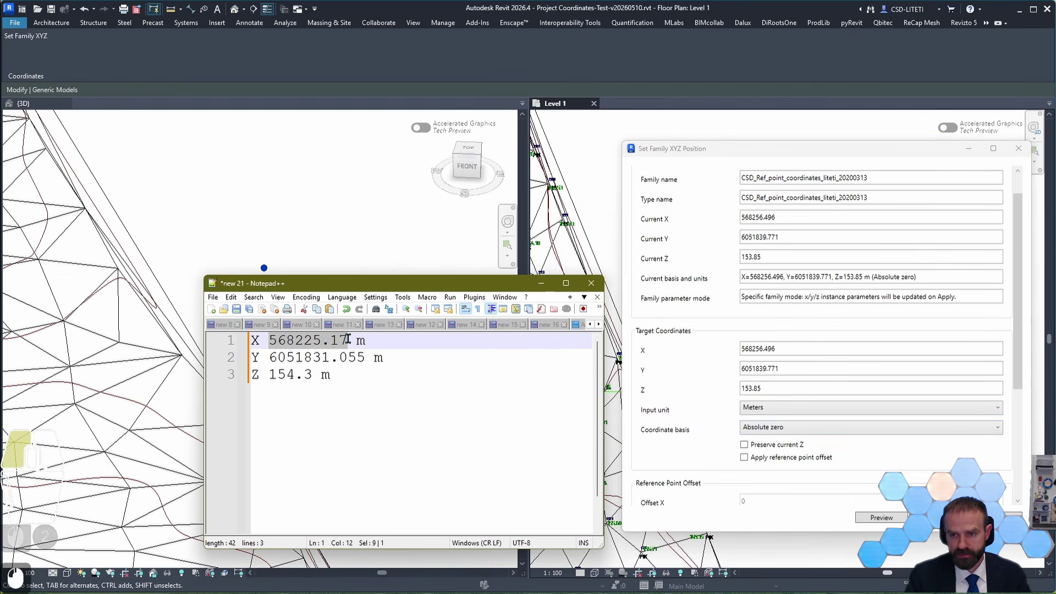
{"action": "key", "text": "ctrl+c"}
{"action": "double_click", "coordinate": [796, 348]}
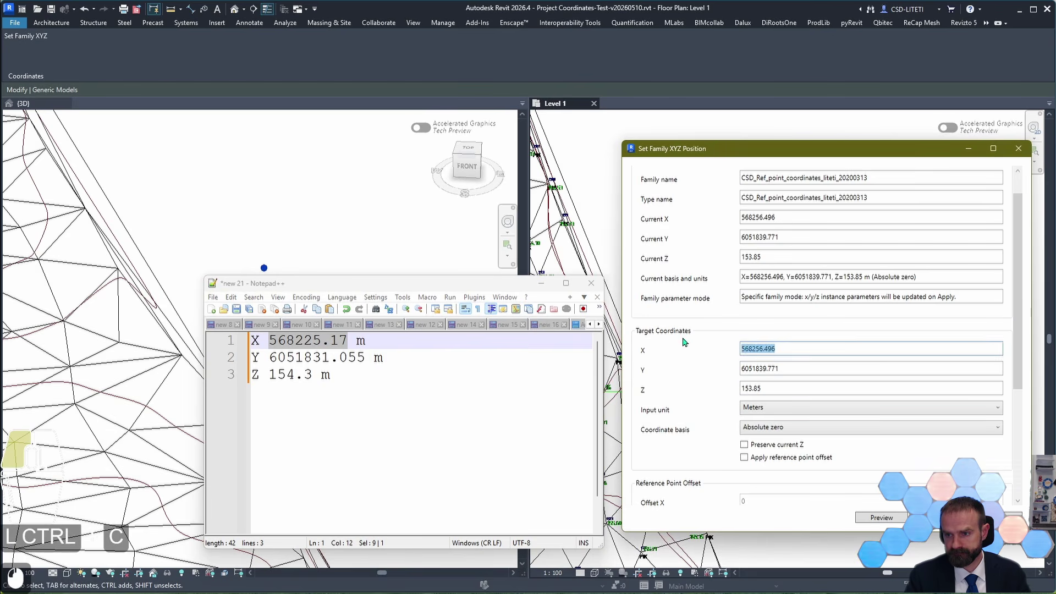
{"action": "key", "text": "ctrl+v"}
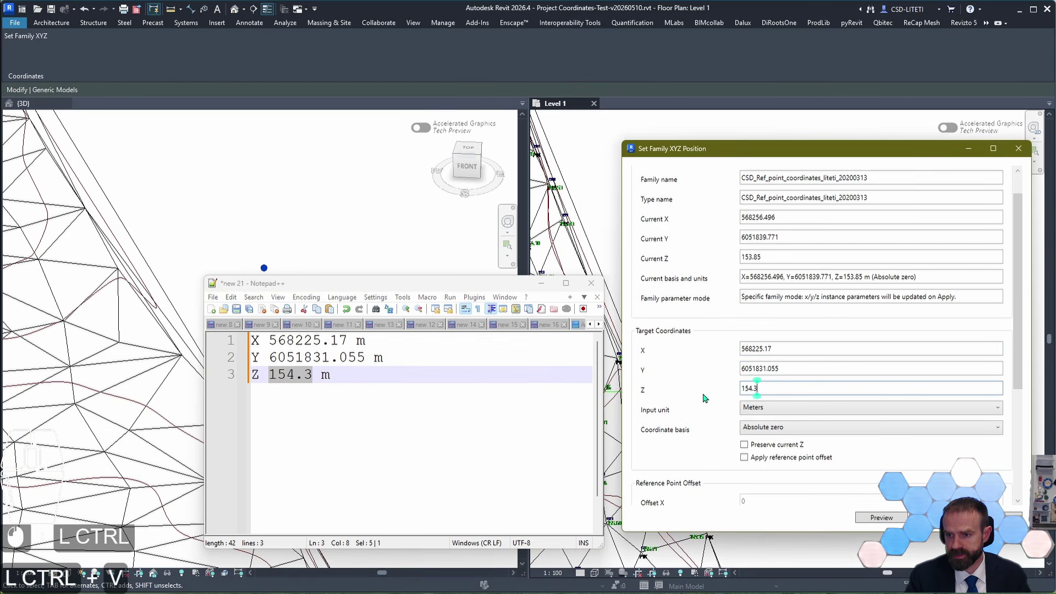
Review the current position, target coordinates, reference point offset and preview sections of the Set Family XYZ Position dialog
{"action": "scroll", "coordinate": [704, 397], "scroll_direction": "down", "scroll_amount": 4}
{"action": "scroll", "coordinate": [705, 399], "scroll_direction": "up", "scroll_amount": 5}
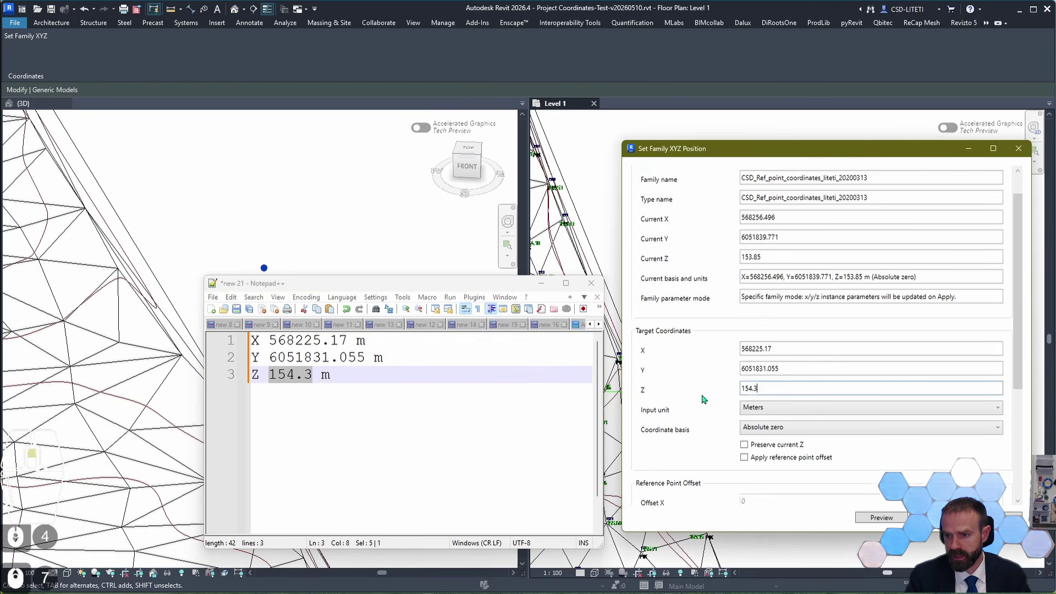
{"action": "scroll", "coordinate": [699, 407], "scroll_direction": "down", "scroll_amount": 9}
{"action": "scroll", "coordinate": [715, 330], "scroll_direction": "up", "scroll_amount": 5}
{"action": "scroll", "coordinate": [715, 271], "scroll_direction": "up", "scroll_amount": 2}
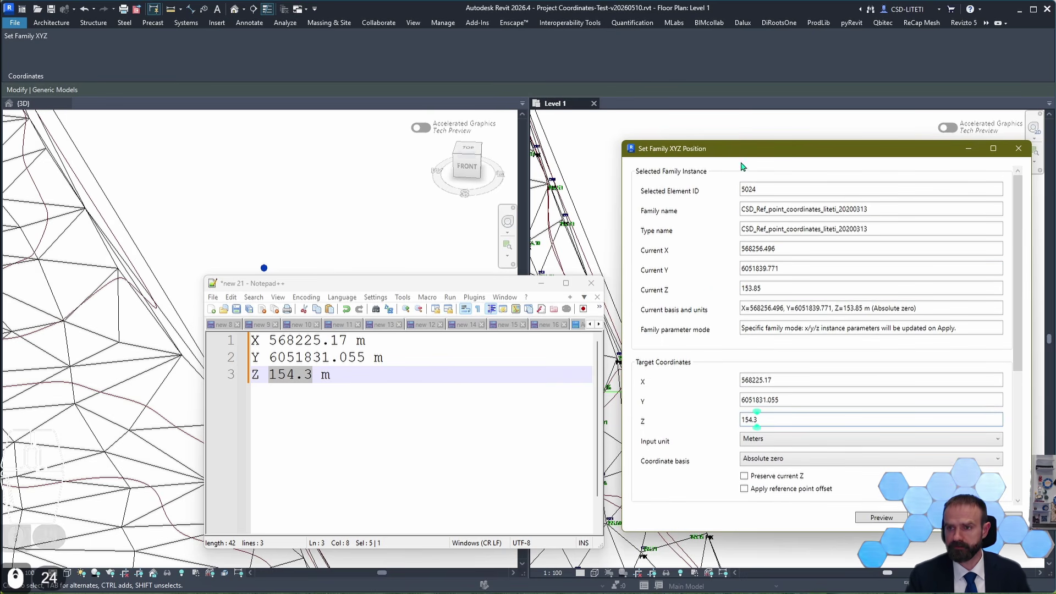
{"action": "left_click_drag", "start_coordinate": [758, 141], "coordinate": [758, 40]}
{"action": "scroll", "coordinate": [730, 342], "scroll_direction": "down", "scroll_amount": 2}
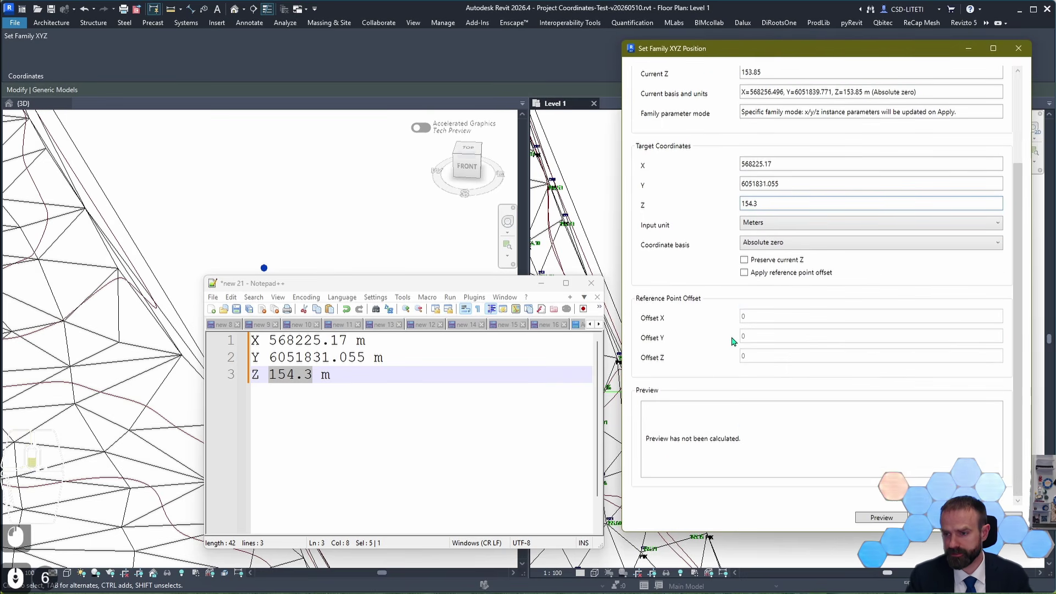
{"action": "scroll", "coordinate": [718, 308], "scroll_direction": "up", "scroll_amount": 3}
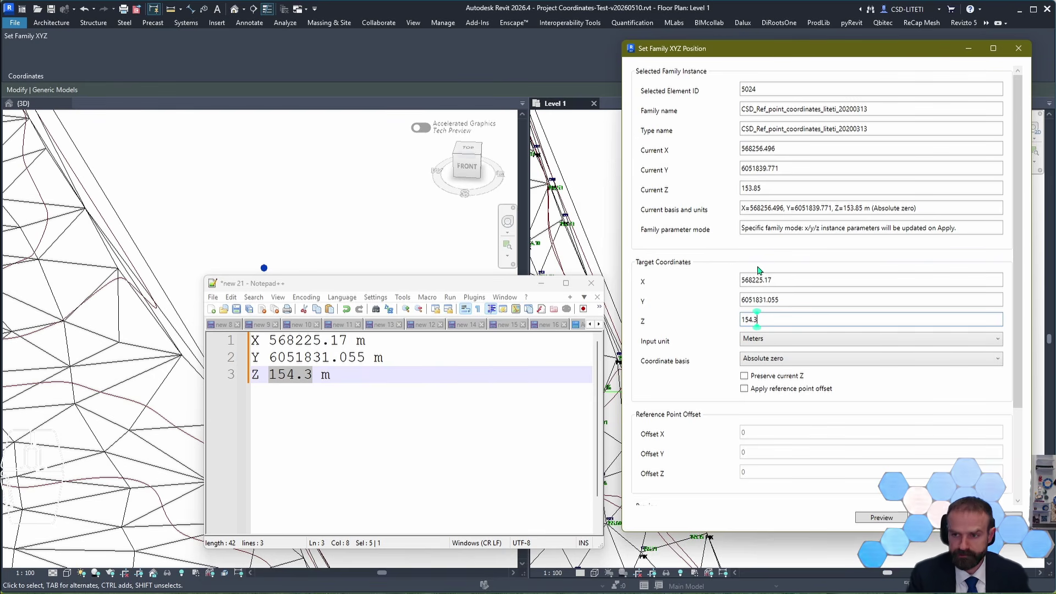
Apply the target coordinates to the family instance and dismiss the resulting message
{"action": "key", "text": "Return"}
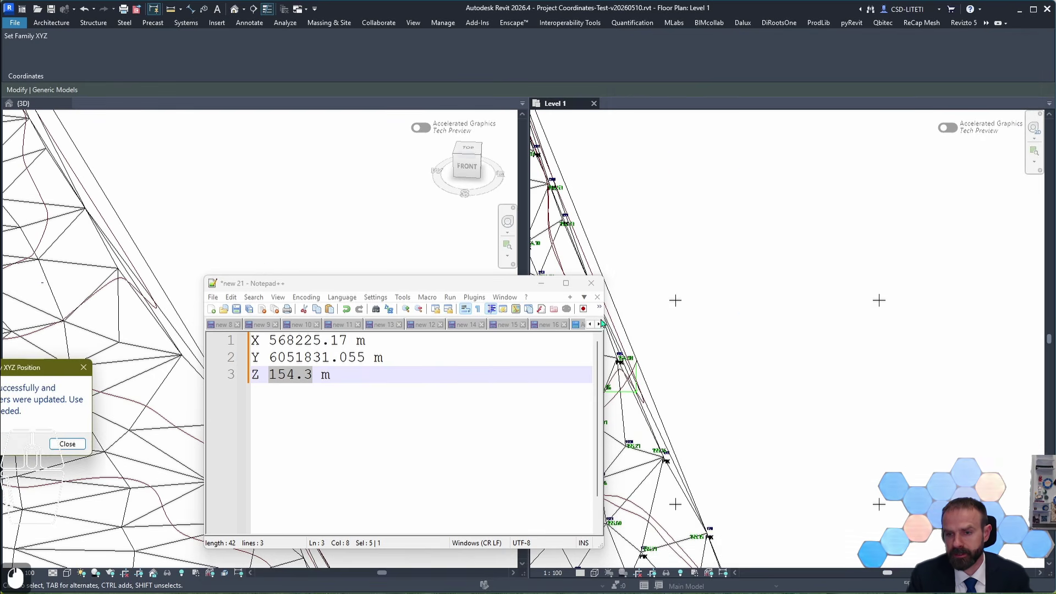
{"action": "left_click_drag", "start_coordinate": [3, 399], "coordinate": [754, 336]}
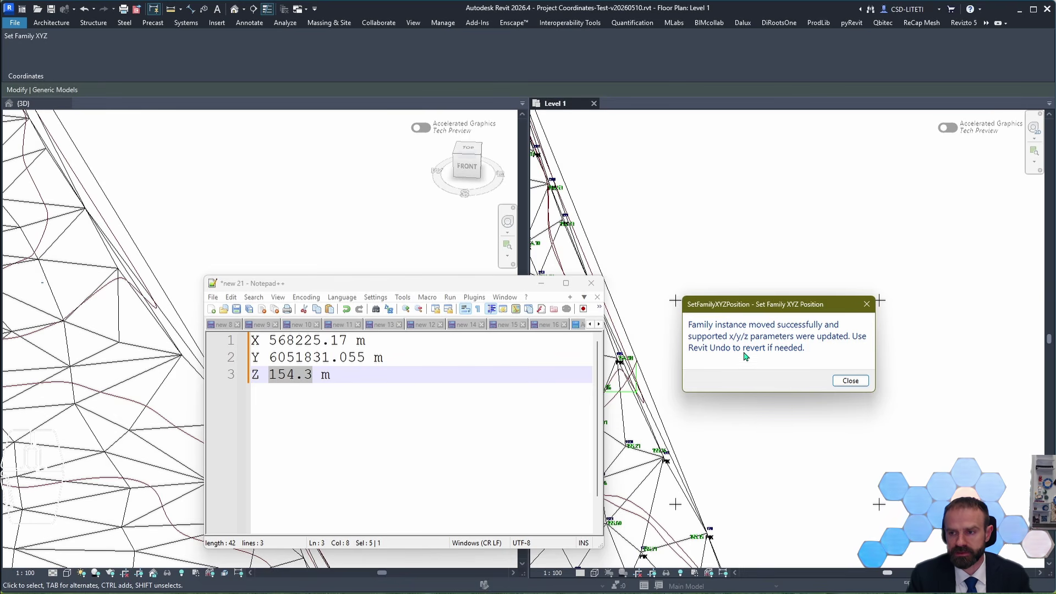
{"action": "left_click", "coordinate": [846, 382]}
Examine the moved reference point against the site marker symbol in the Level 1 plan
{"action": "left_click_drag", "start_coordinate": [443, 287], "coordinate": [264, 194]}
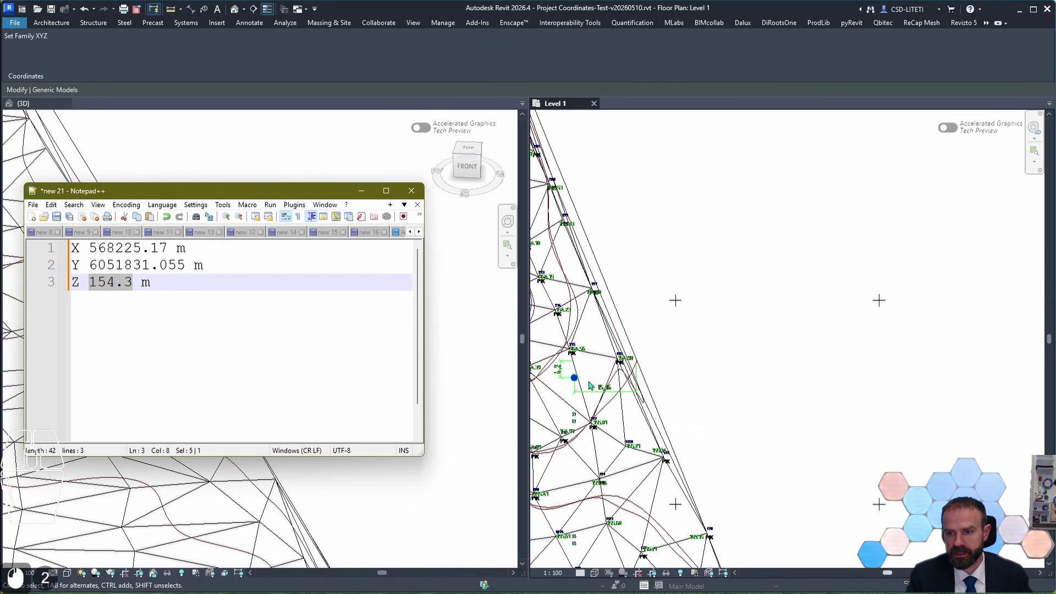
{"action": "scroll", "coordinate": [643, 370], "scroll_direction": "up", "scroll_amount": 5}
{"action": "scroll", "coordinate": [643, 370], "scroll_direction": "up", "scroll_amount": 1}
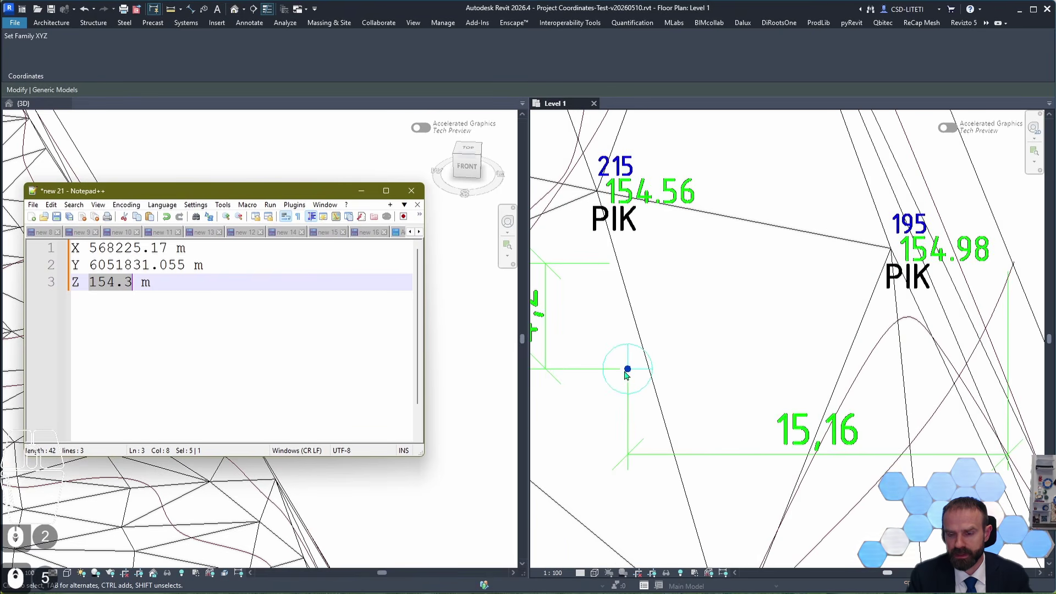
{"action": "scroll", "coordinate": [815, 401], "scroll_direction": "down", "scroll_amount": 2}
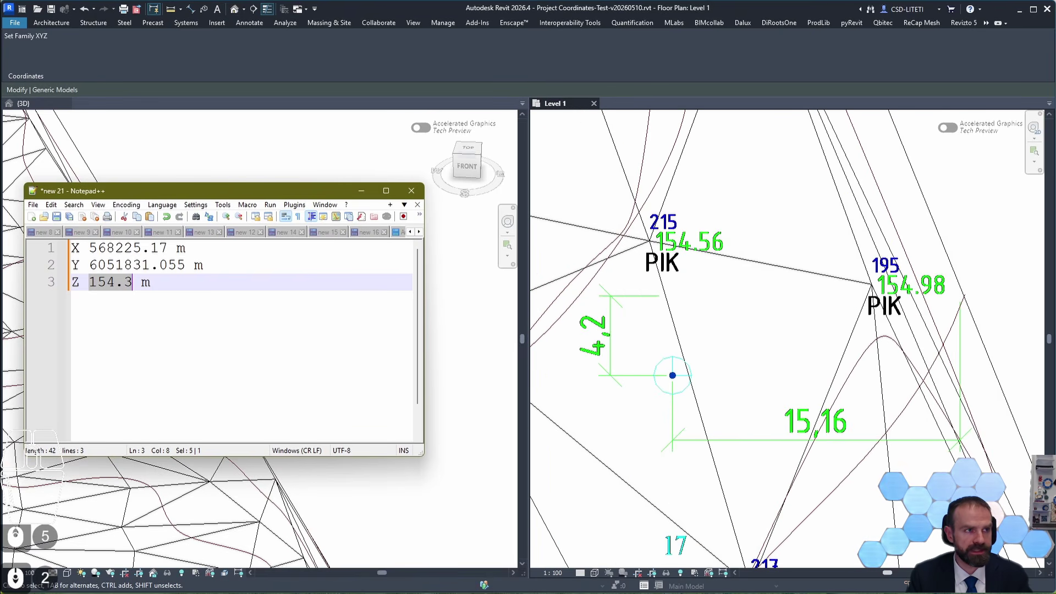
Check the reference point's x, y and z instance properties against the noted coordinates and clear the selection
{"action": "left_click_drag", "start_coordinate": [633, 593], "coordinate": [807, 274]}
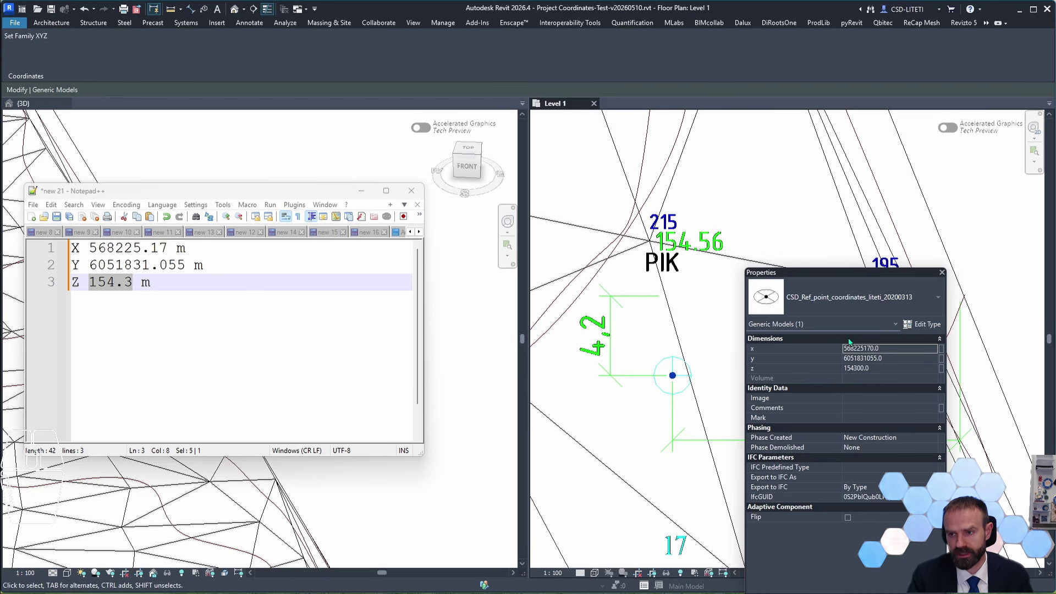
{"action": "left_click_drag", "start_coordinate": [859, 273], "coordinate": [838, 593]}
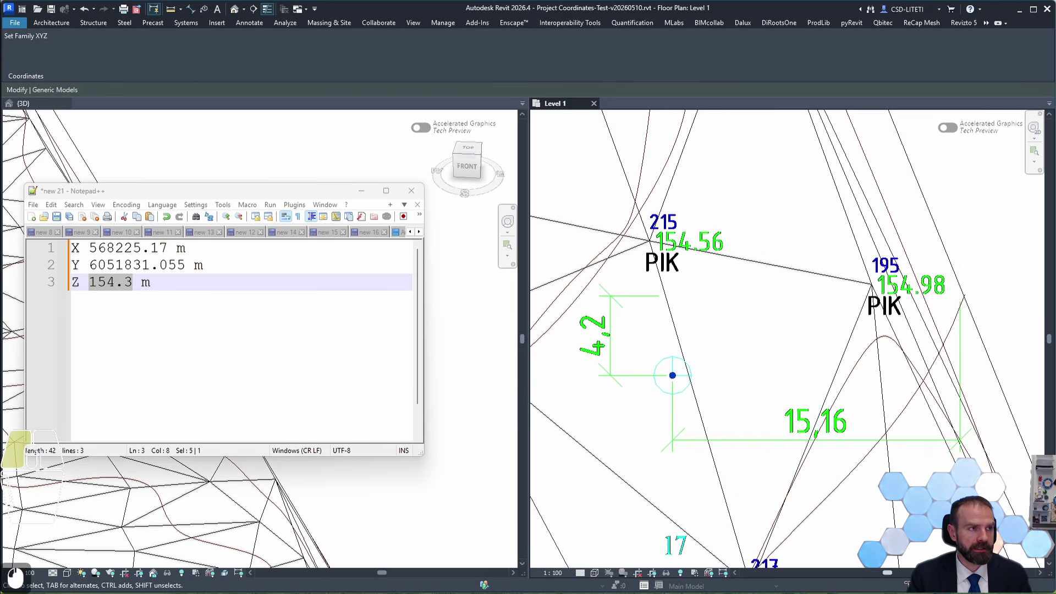
{"action": "left_click", "coordinate": [679, 372]}
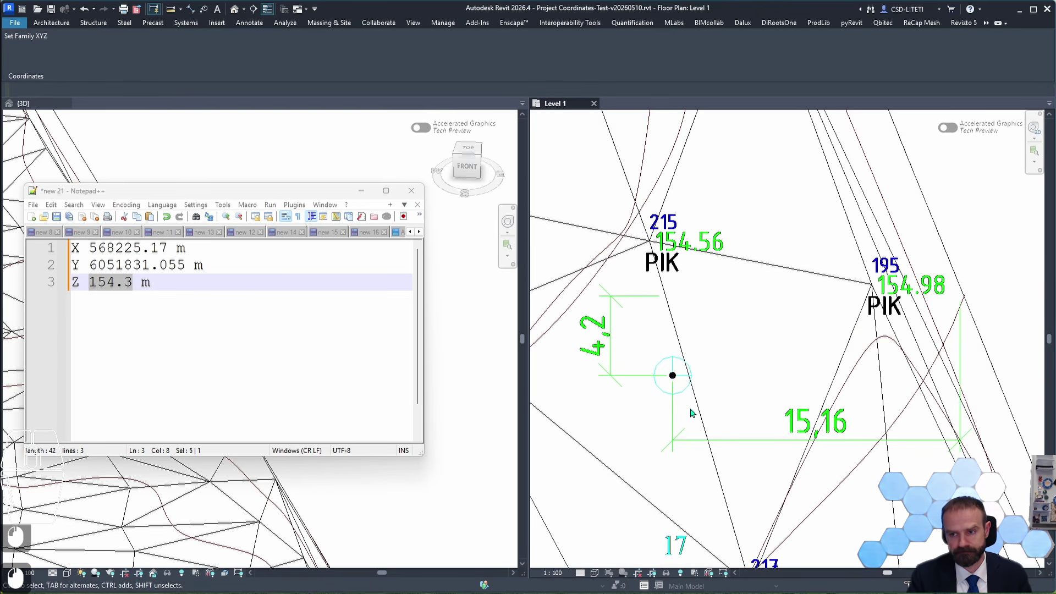
{"action": "scroll", "coordinate": [875, 372], "scroll_direction": "down", "scroll_amount": 8}
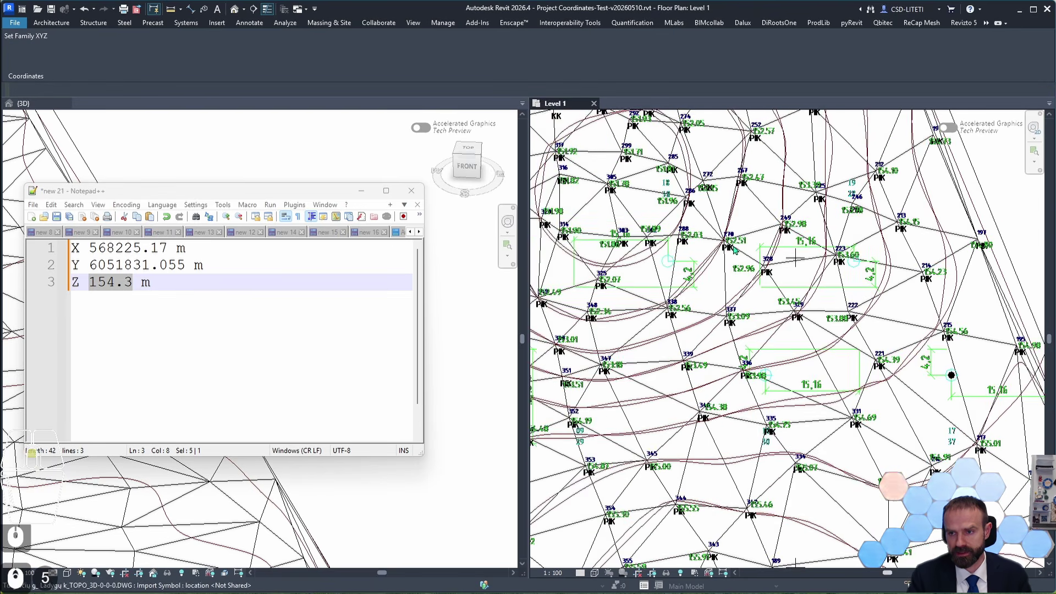
Delete the imported topographic DWG from the model, working in the Level 1 plan
{"action": "scroll", "coordinate": [875, 372], "scroll_direction": "up", "scroll_amount": 3}
{"action": "scroll", "coordinate": [762, 293], "scroll_direction": "down", "scroll_amount": 5}
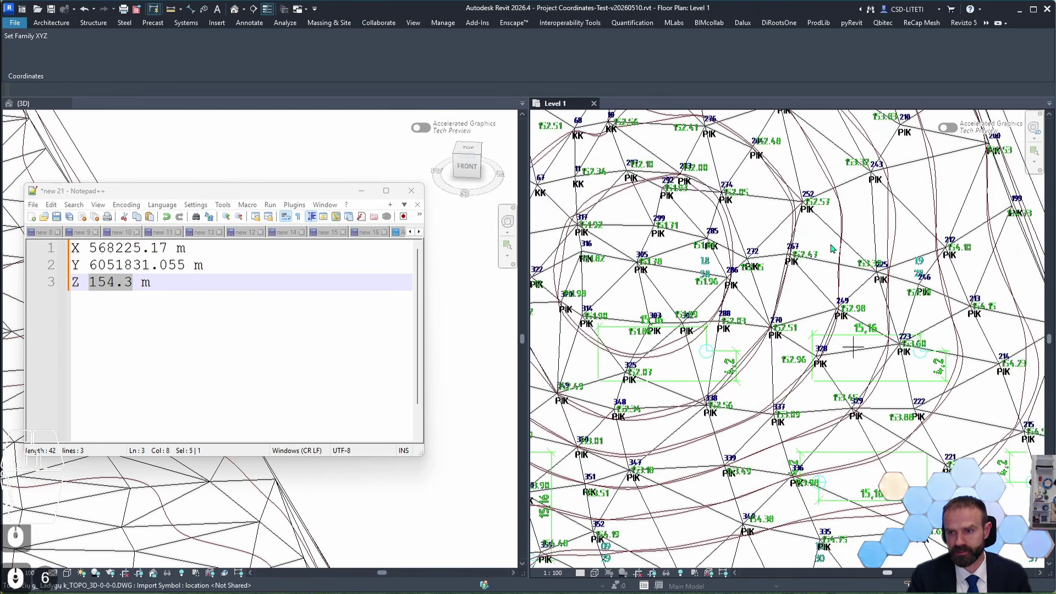
{"action": "scroll", "coordinate": [815, 373], "scroll_direction": "down", "scroll_amount": 2}
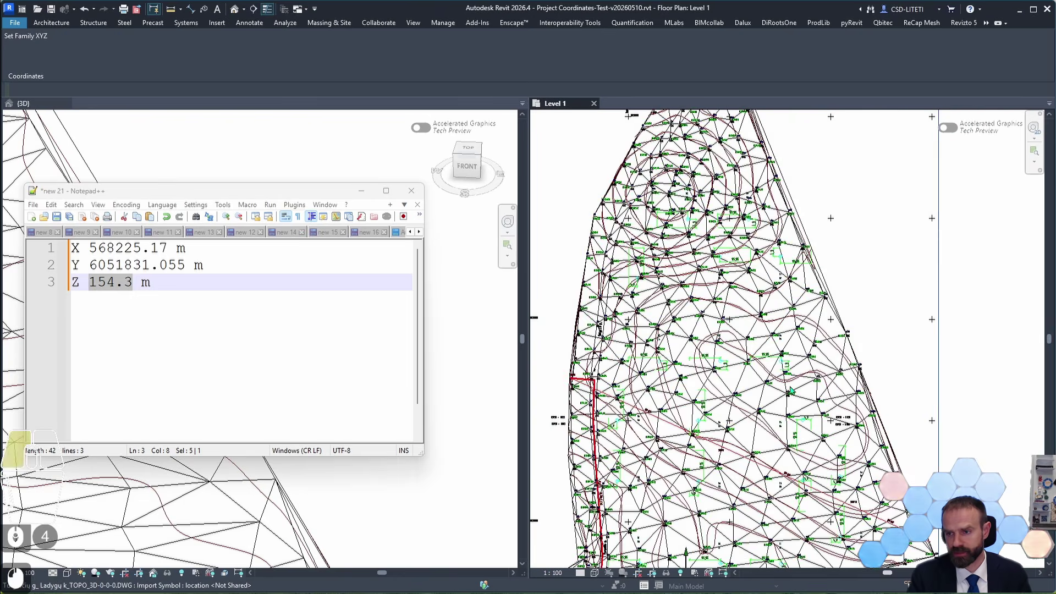
{"action": "left_click", "coordinate": [791, 390]}
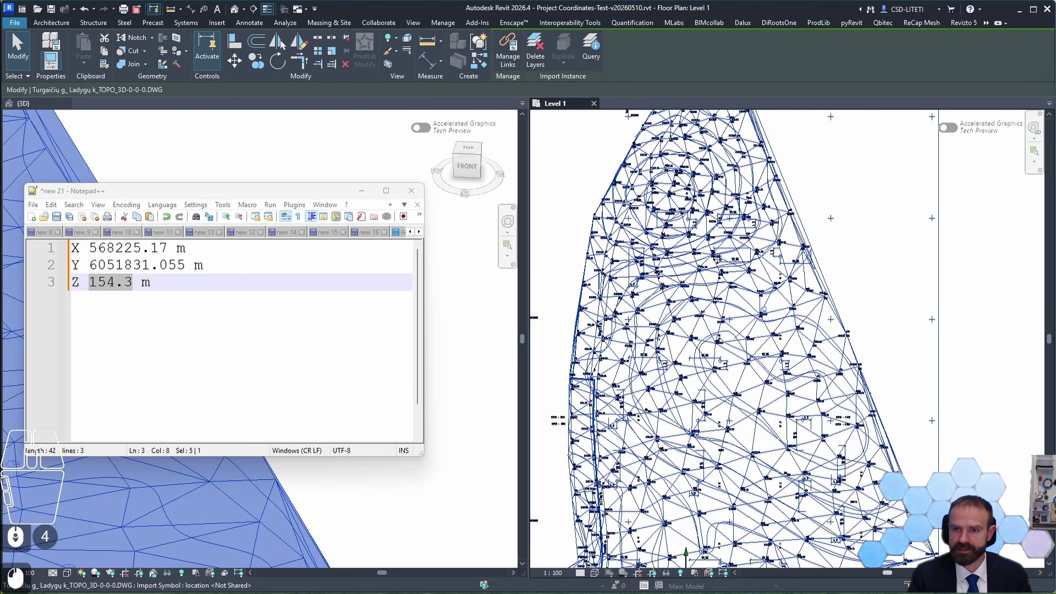
{"action": "key", "text": "Delete"}
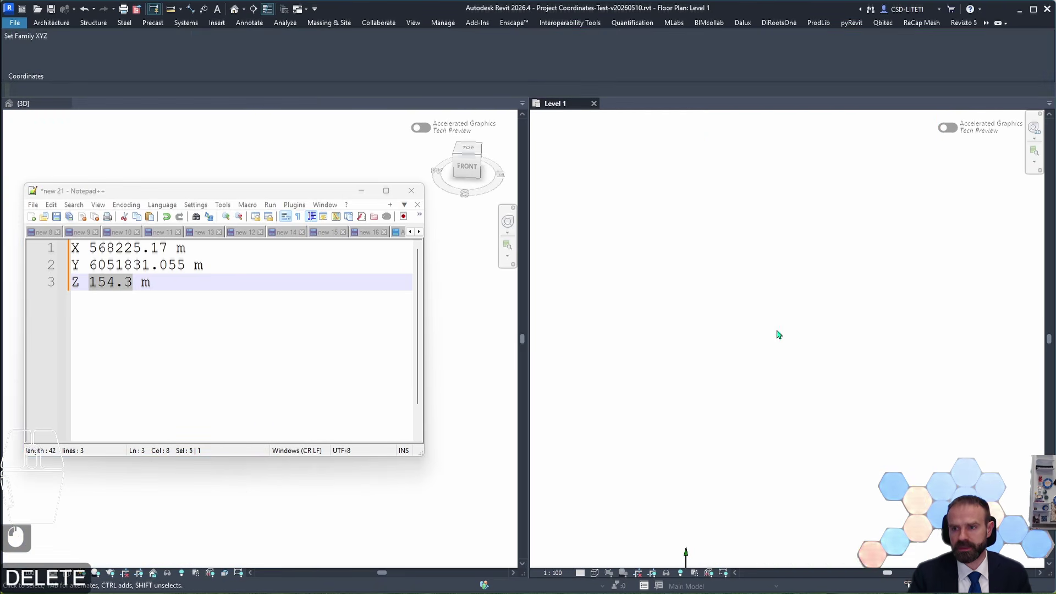
Place a spot coordinate with leader and shoulder on the reference point in the Level 1 plan
{"action": "left_click_drag", "start_coordinate": [692, 171], "coordinate": [844, 283]}
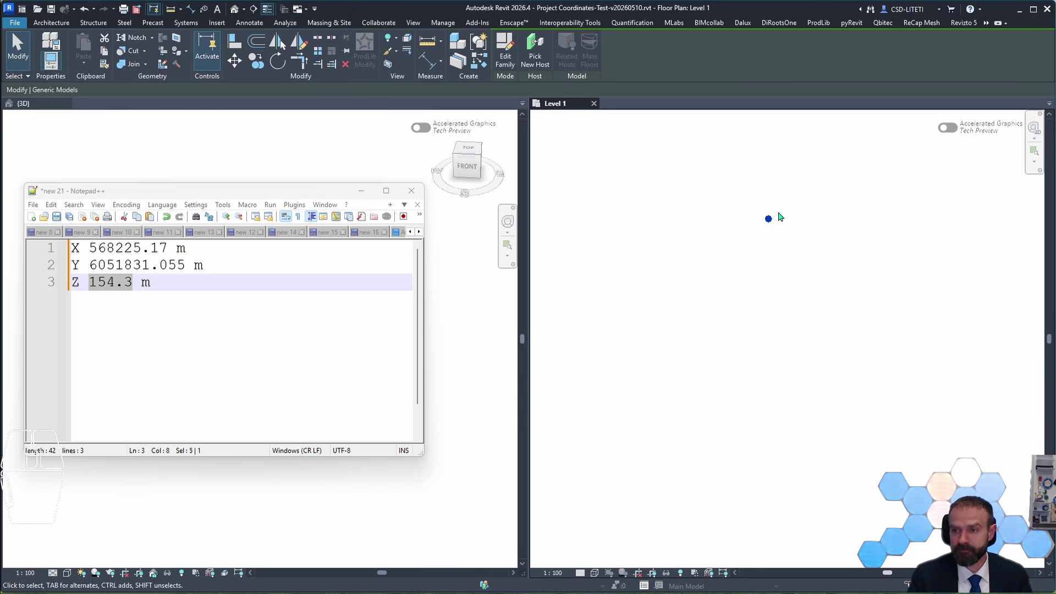
{"action": "scroll", "coordinate": [791, 229], "scroll_direction": "down", "scroll_amount": 6}
{"action": "middle_click_drag", "start_coordinate": [787, 321], "coordinate": [705, 478]}
{"action": "scroll", "coordinate": [740, 358], "scroll_direction": "up", "scroll_amount": 4}
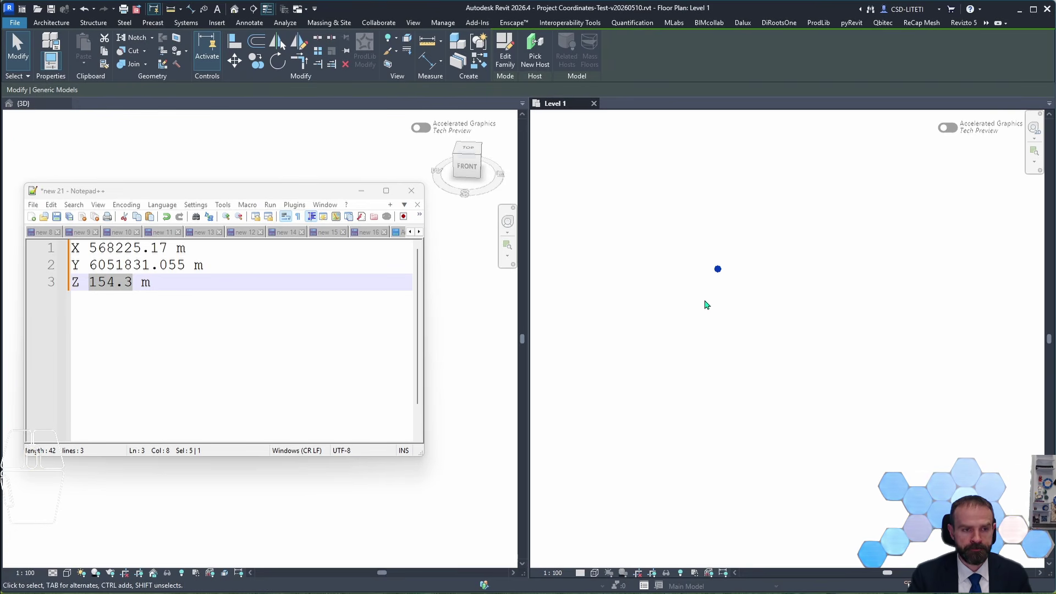
{"action": "scroll", "coordinate": [806, 270], "scroll_direction": "up", "scroll_amount": 4}
{"action": "scroll", "coordinate": [615, 214], "scroll_direction": "up", "scroll_amount": 2}
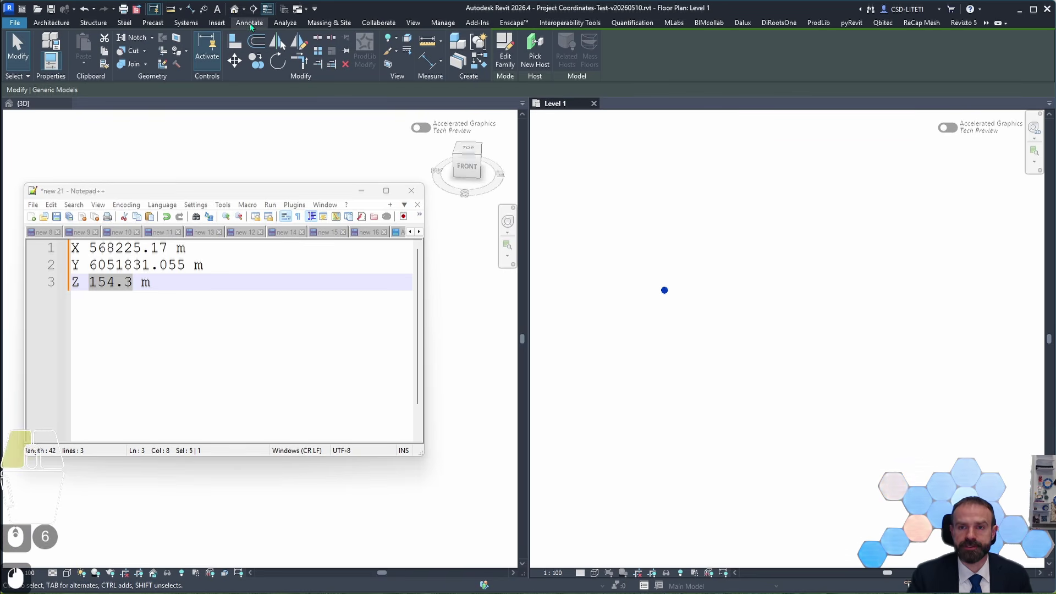
{"action": "left_click", "coordinate": [247, 22]}
{"action": "left_click", "coordinate": [233, 61]}
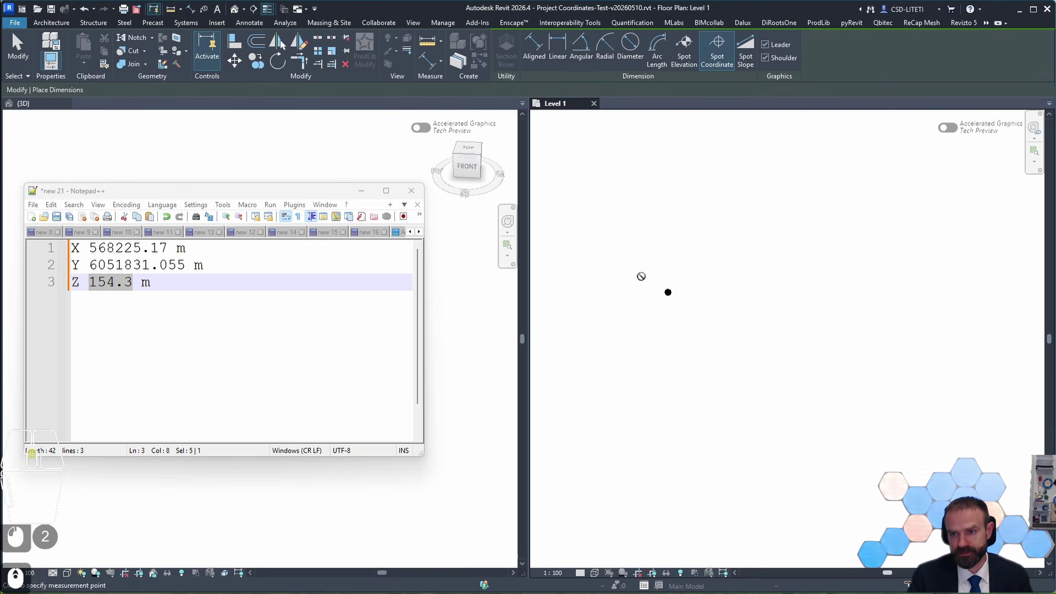
{"action": "scroll", "coordinate": [687, 305], "scroll_direction": "up", "scroll_amount": 4}
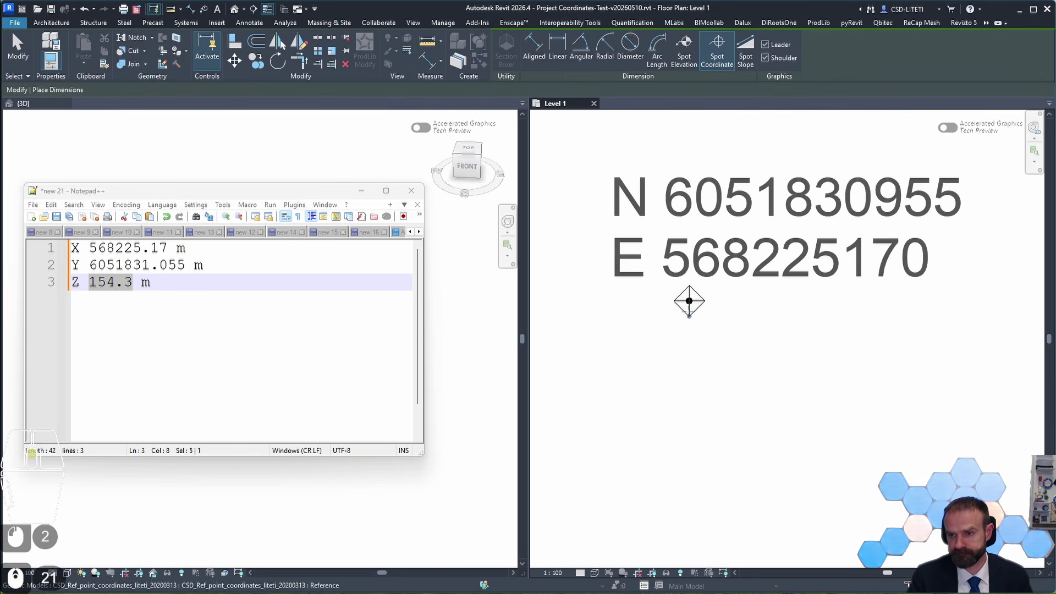
{"action": "left_click", "coordinate": [689, 296]}
{"action": "left_click", "coordinate": [722, 239]}
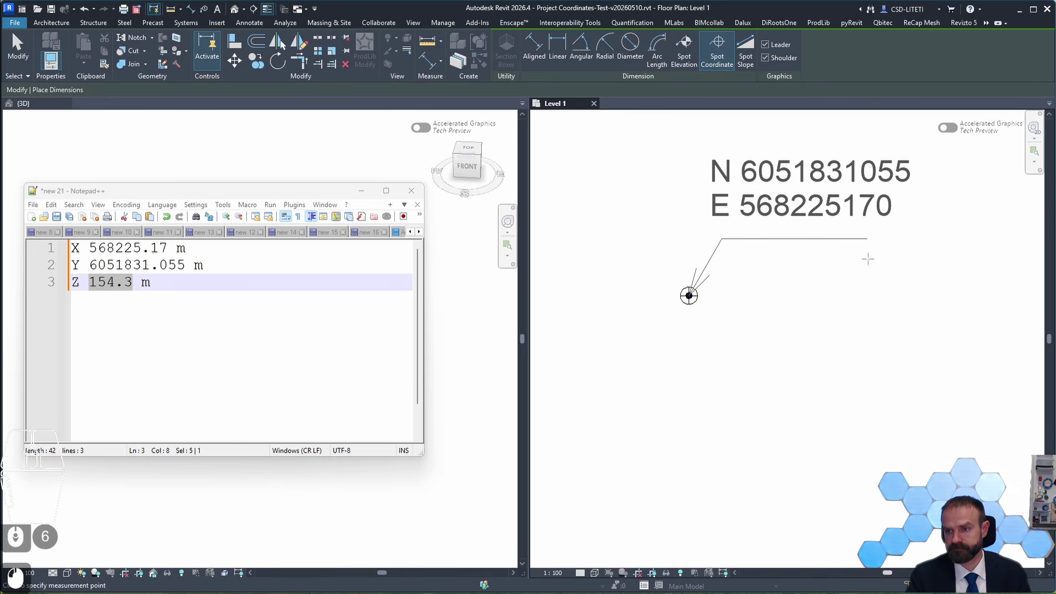
{"action": "left_click", "coordinate": [919, 239]}
{"action": "key", "text": "Escape"}
{"action": "key", "text": "Escape"}
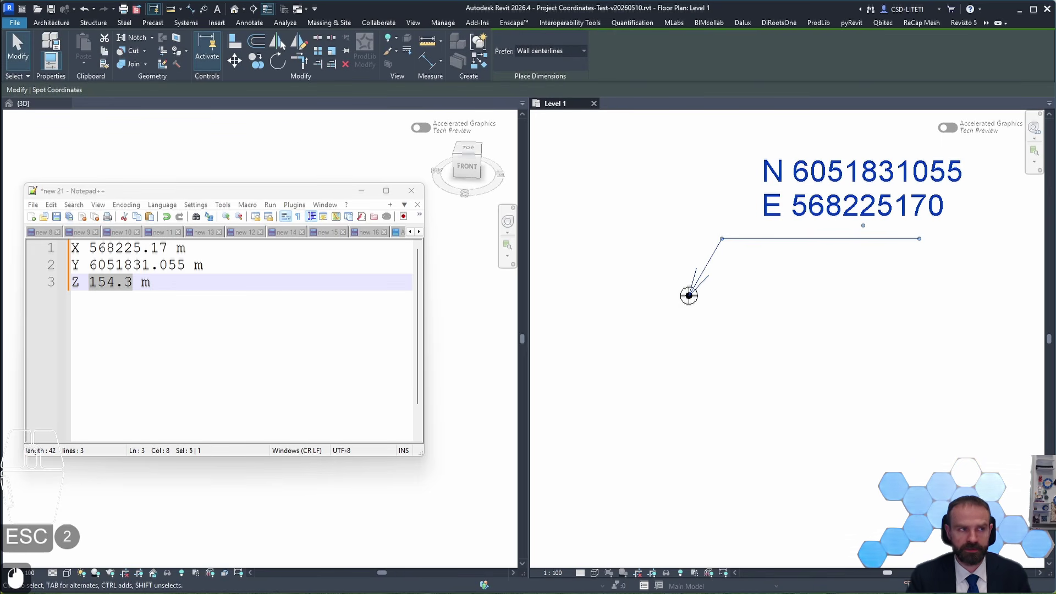
Include the elevation in the Horizontal spot coordinate type and set its elevation indicator to Elv
{"action": "left_click", "coordinate": [51, 42]}
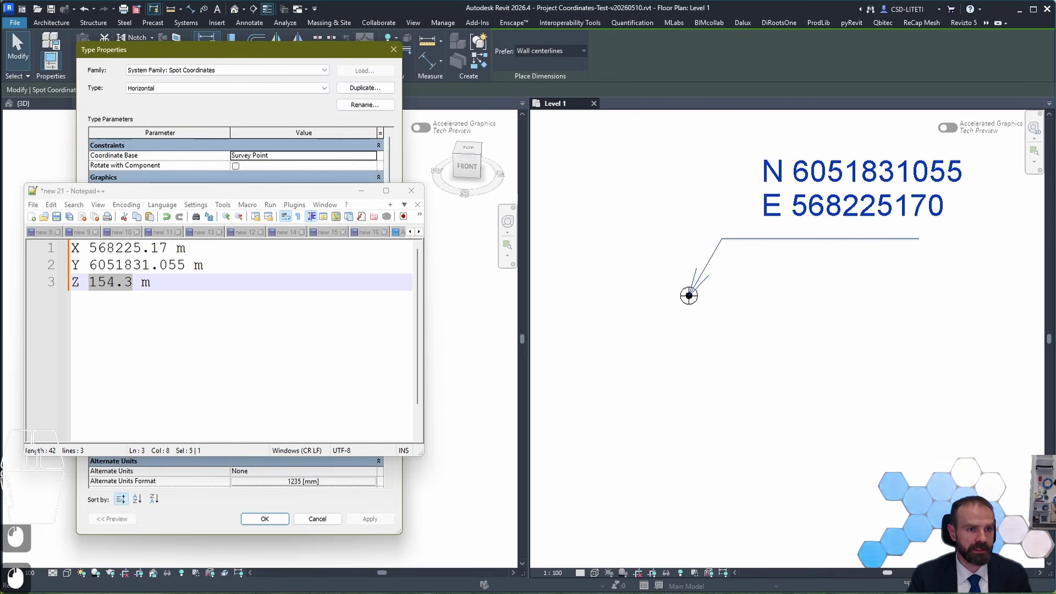
{"action": "left_click_drag", "start_coordinate": [190, 358], "coordinate": [170, 593], "text": "alt"}
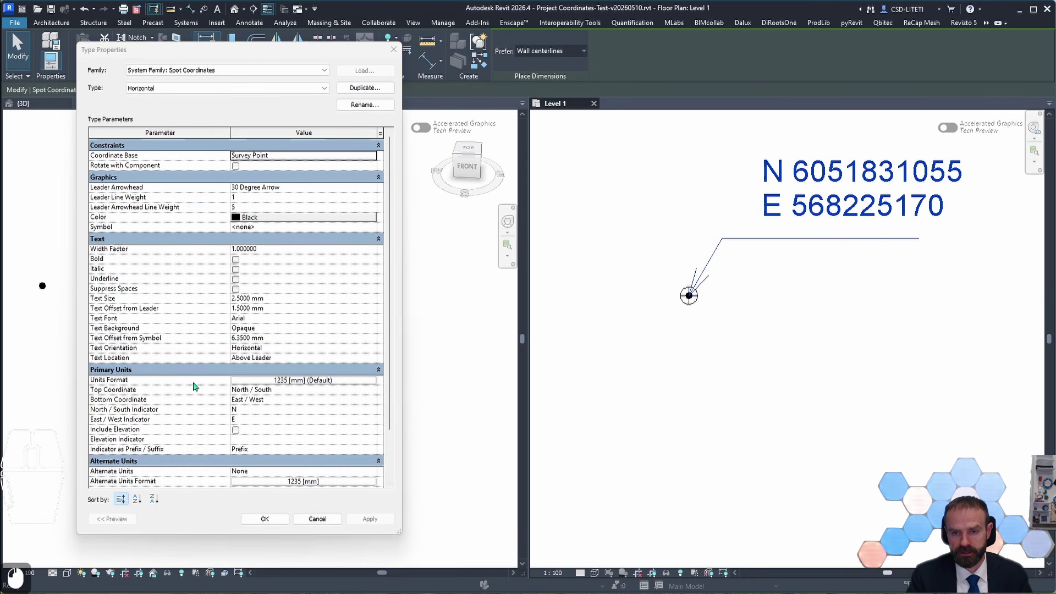
{"action": "scroll", "coordinate": [309, 433], "scroll_direction": "down", "scroll_amount": 1}
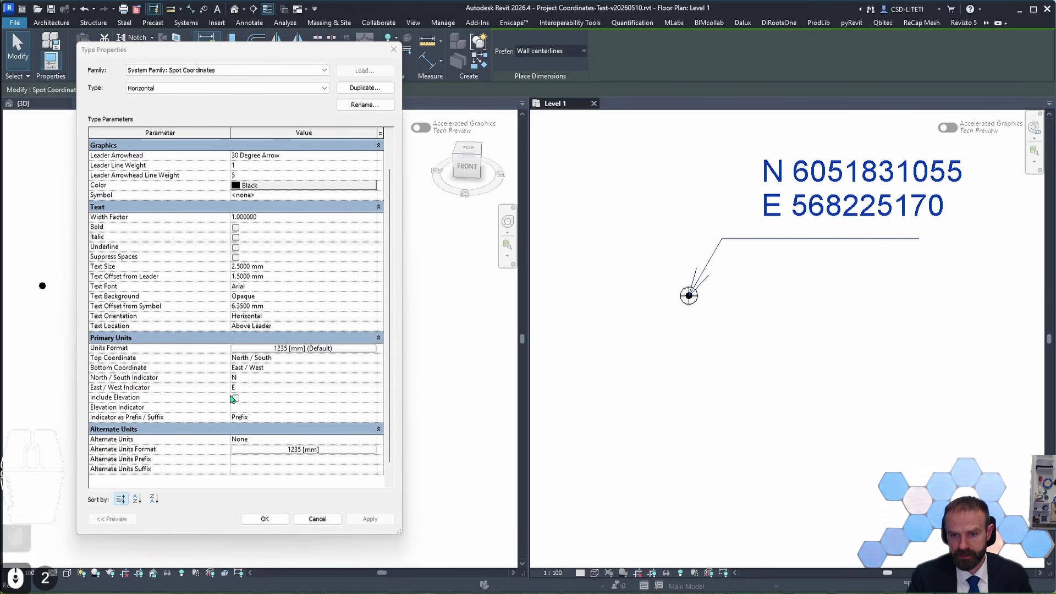
{"action": "double_click", "coordinate": [236, 398]}
{"action": "left_click", "coordinate": [246, 408]}
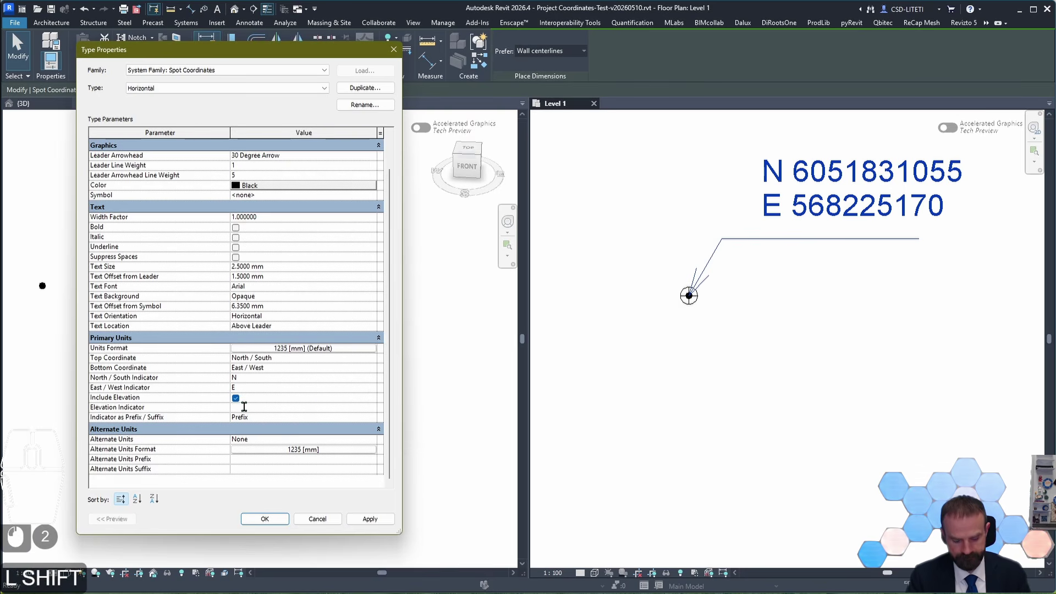
{"action": "type", "text": "Elv"}
{"action": "key", "text": "Return"}
{"action": "middle_click_drag", "start_coordinate": [865, 261], "coordinate": [803, 394]}
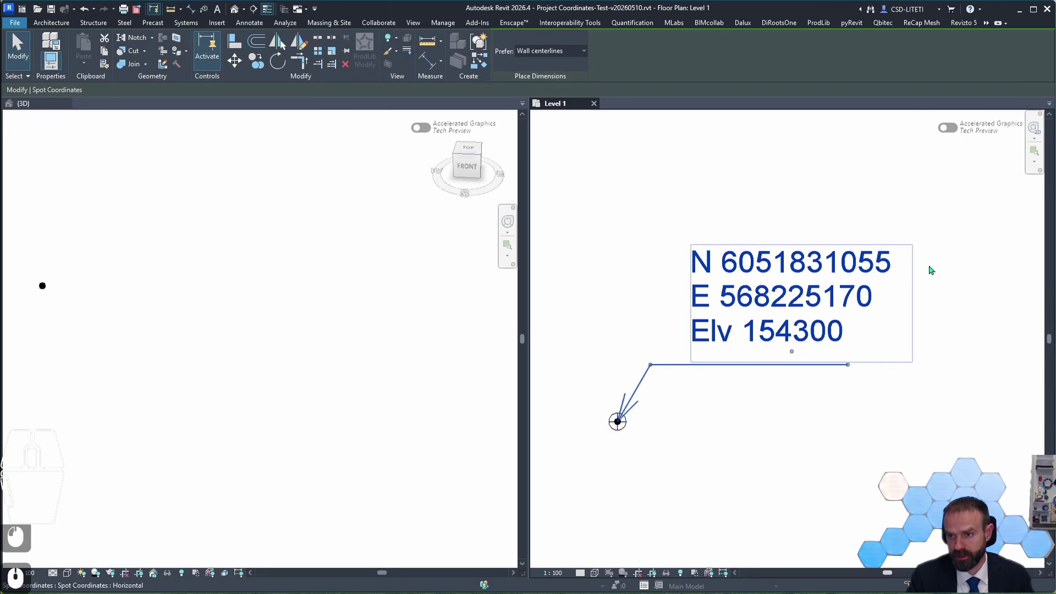
Bring the noted coordinates beside the annotation and set the spot coordinate type's units format to metres with three decimals
{"action": "left_click_drag", "start_coordinate": [539, 593], "coordinate": [425, 221]}
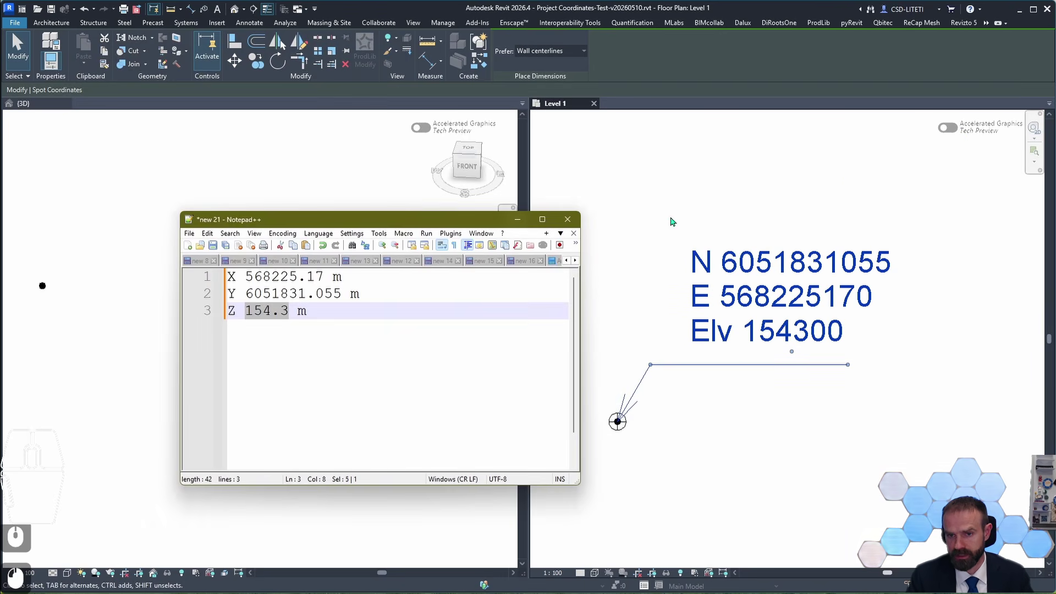
{"action": "left_click", "coordinate": [797, 317]}
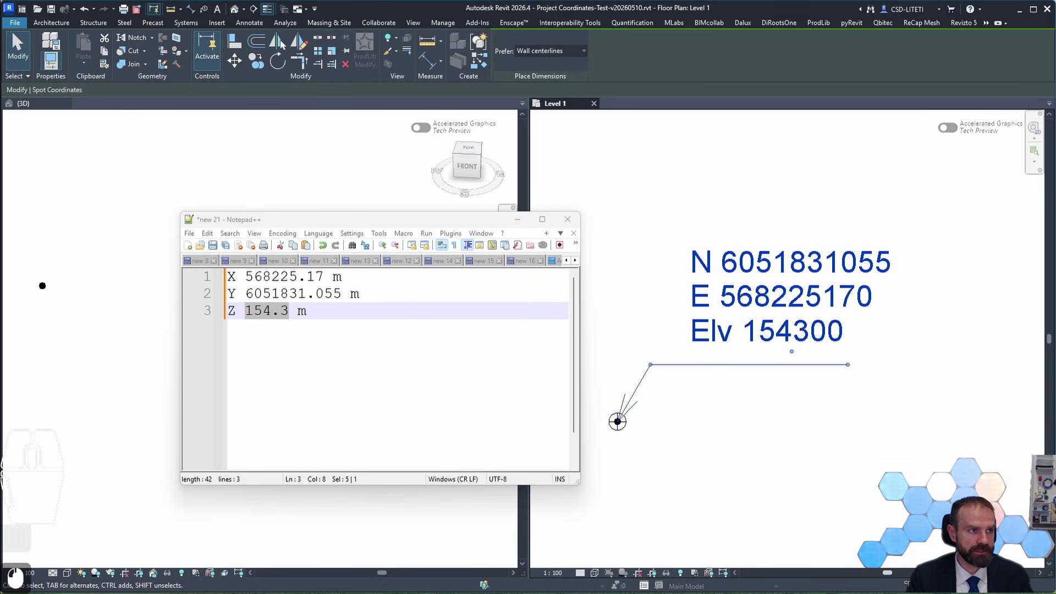
{"action": "left_click_drag", "start_coordinate": [357, 50], "coordinate": [921, 67]}
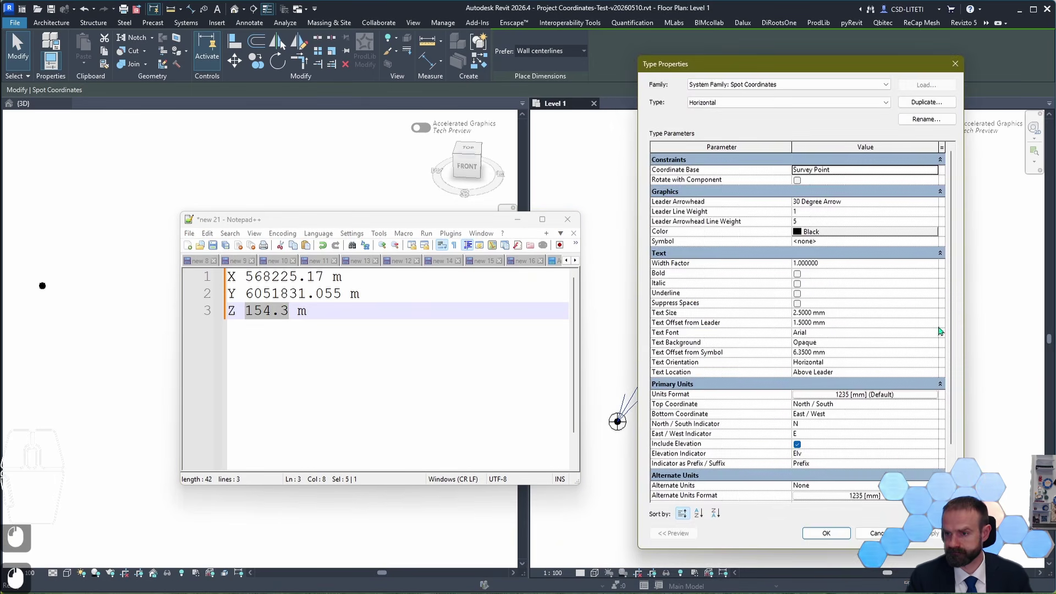
{"action": "left_click", "coordinate": [902, 394]}
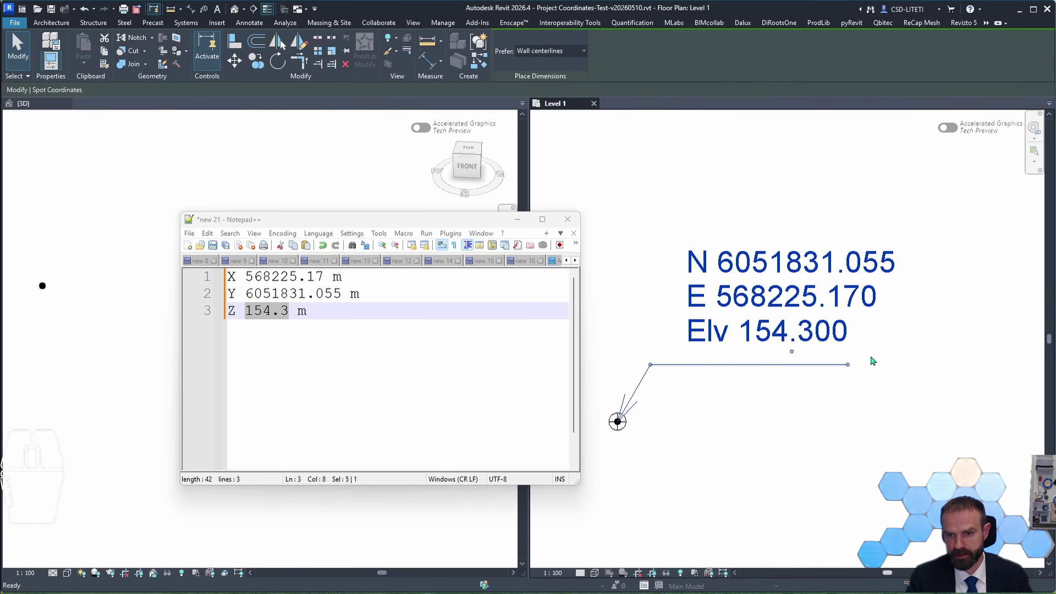
Extend the noted X coordinate to 568225.170, move the note out of view and deselect the spot coordinate
{"action": "left_click", "coordinate": [323, 277]}
{"action": "type", "text": "0"}
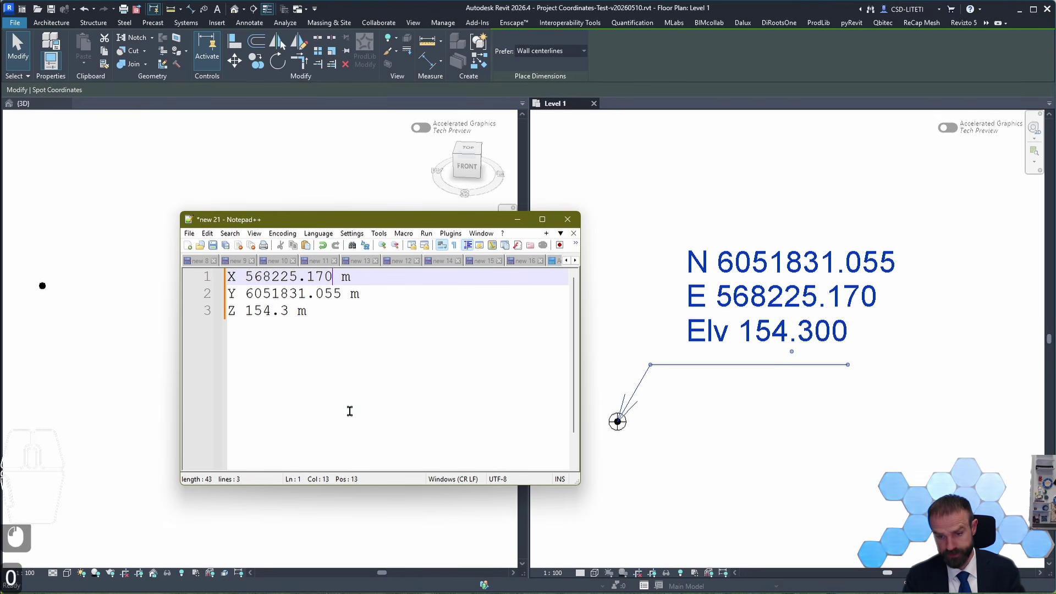
{"action": "left_click", "coordinate": [383, 342]}
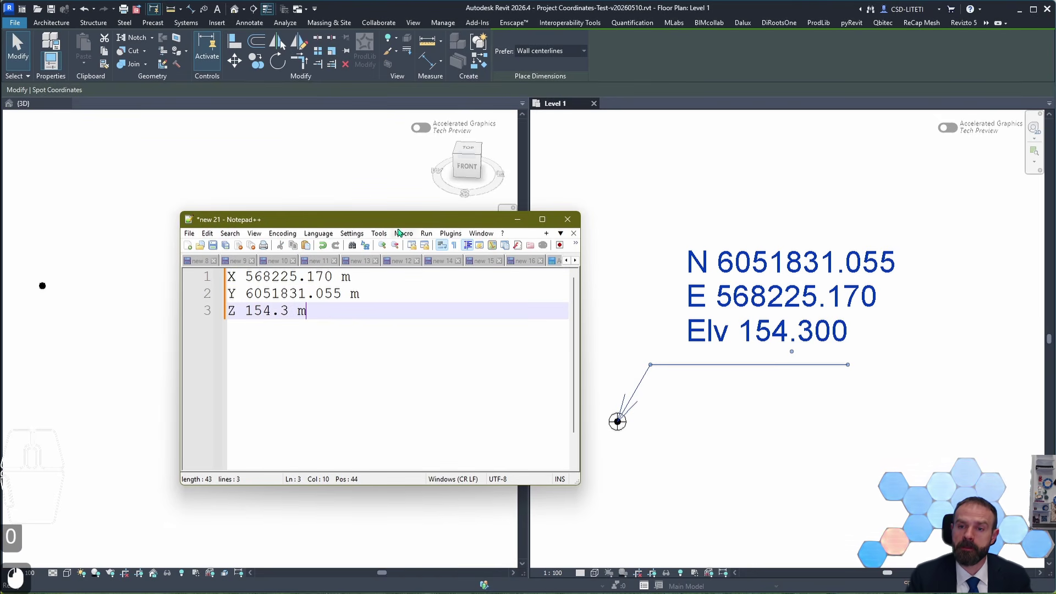
{"action": "left_click_drag", "start_coordinate": [395, 224], "coordinate": [1, 341]}
{"action": "left_click", "coordinate": [706, 395]}
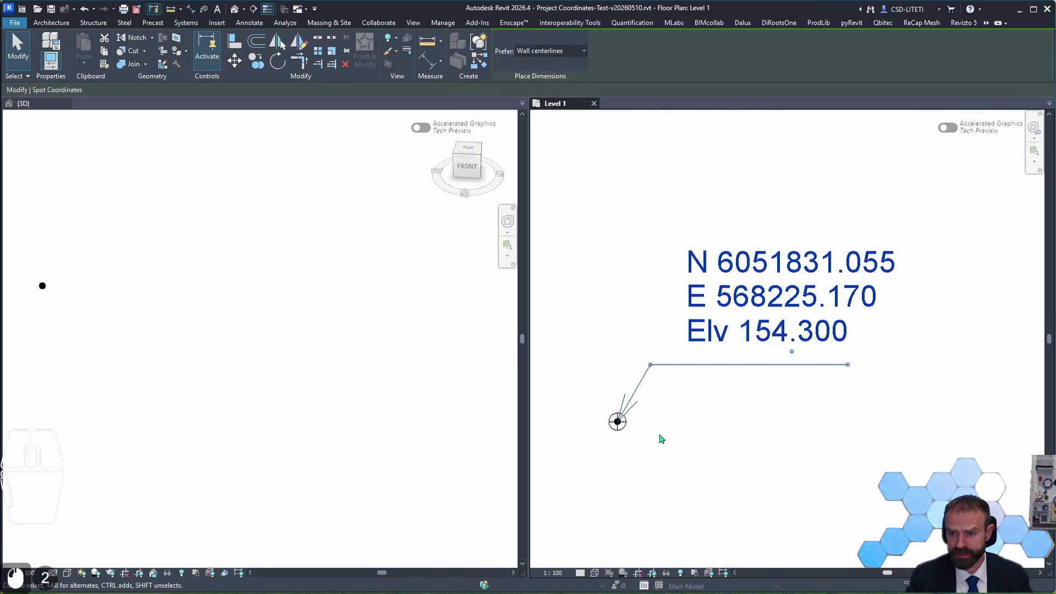
{"action": "left_click", "coordinate": [662, 439]}
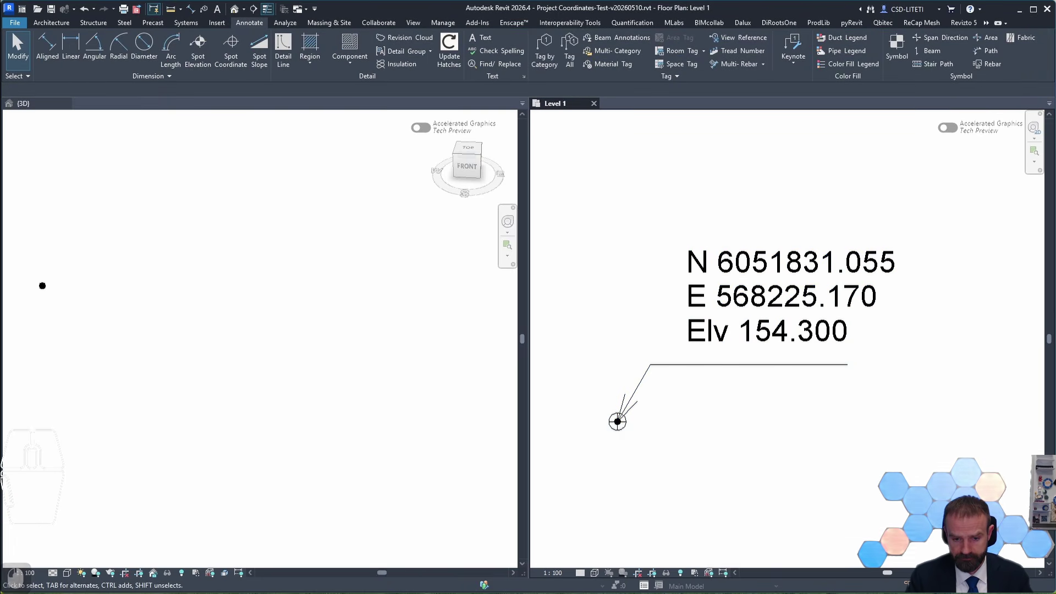
Switch to Civil 3D, compare the position marker's X, Y and Z values with the Revit spot coordinate, and minimize Civil 3D
{"action": "key", "text": "alt+Tab"}
{"action": "left_click_drag", "start_coordinate": [660, 8], "coordinate": [660, 305]}
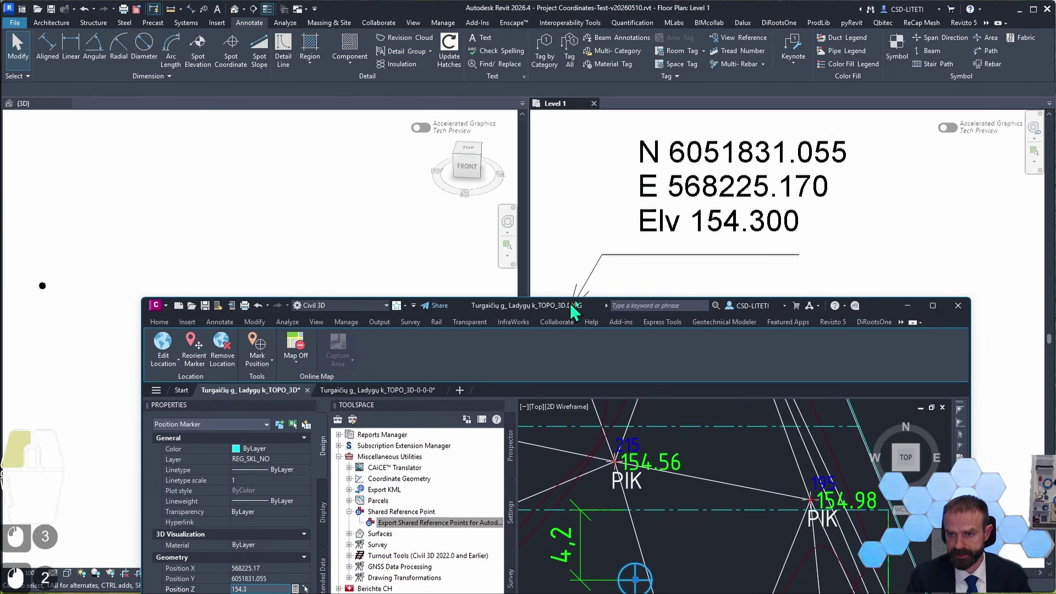
{"action": "left_click_drag", "start_coordinate": [567, 307], "coordinate": [594, 277]}
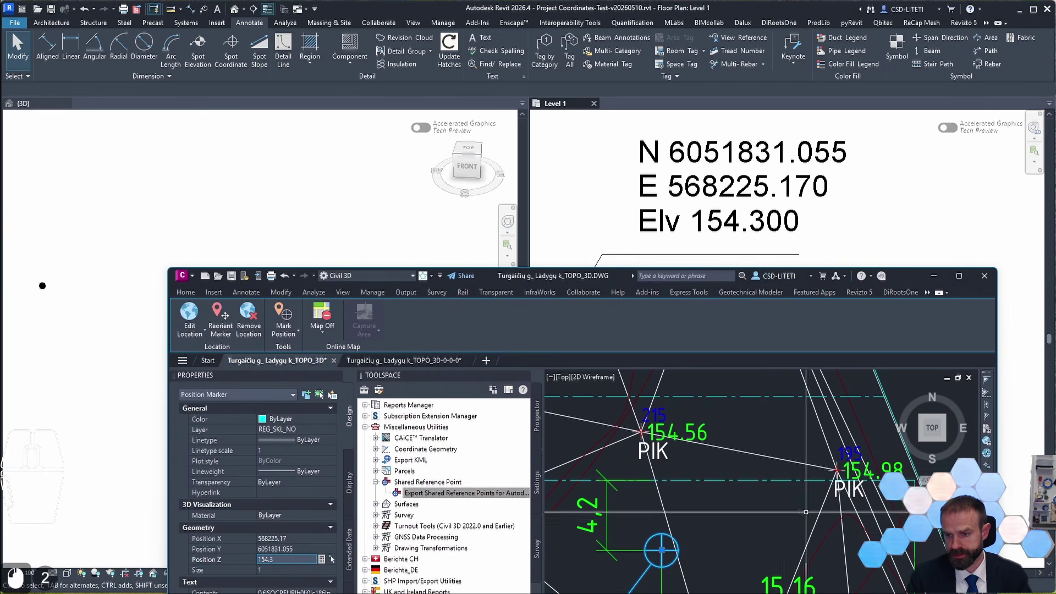
{"action": "scroll", "coordinate": [669, 554], "scroll_direction": "down", "scroll_amount": 3}
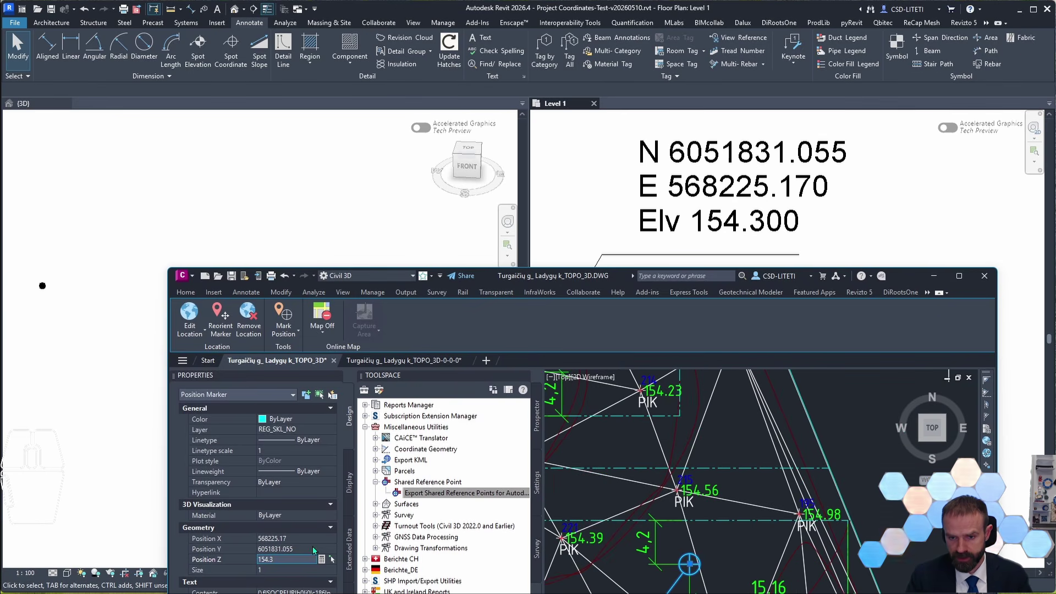
{"action": "left_click", "coordinate": [934, 276]}
{"action": "left_click", "coordinate": [742, 335]}
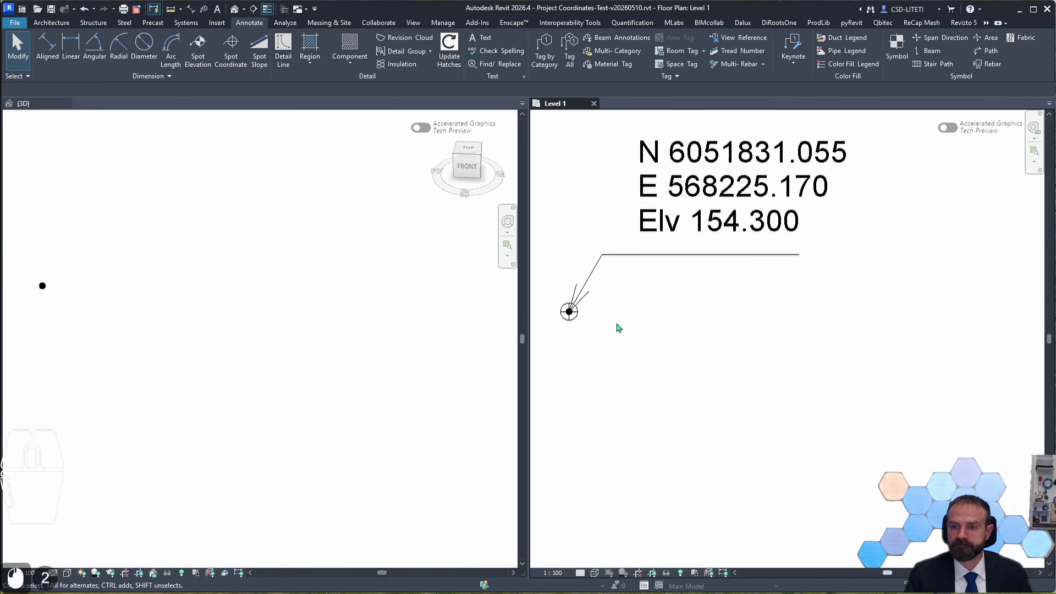
Open the Set Family XYZ tool for the reference point and enlarge its dialog down to the Preview section
{"action": "middle_click_drag", "start_coordinate": [616, 324], "coordinate": [744, 379]}
{"action": "scroll", "coordinate": [735, 374], "scroll_direction": "down", "scroll_amount": 1}
{"action": "left_click", "coordinate": [701, 367]}
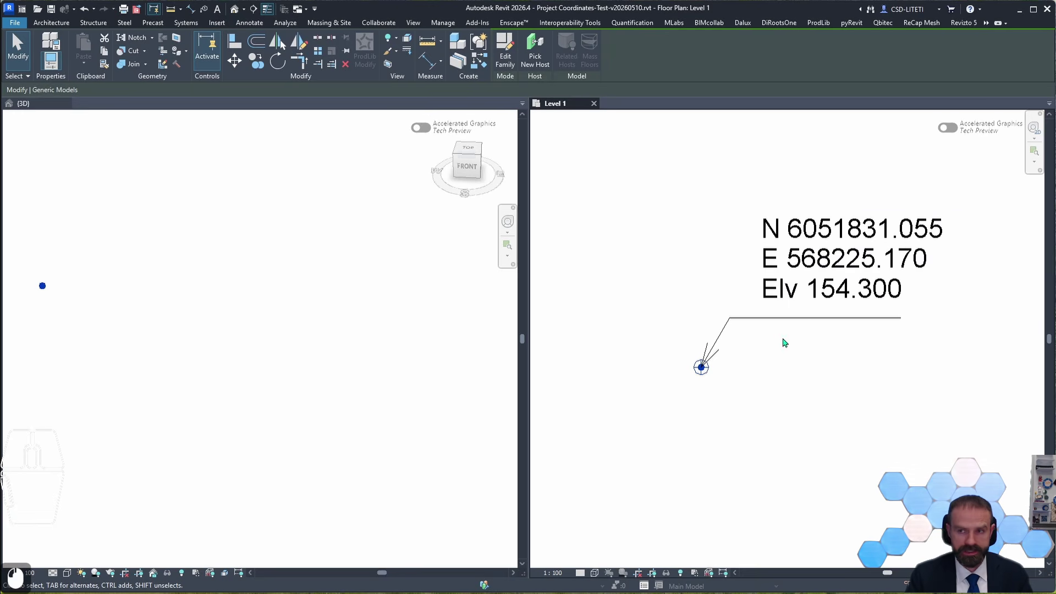
{"action": "left_click", "coordinate": [986, 23]}
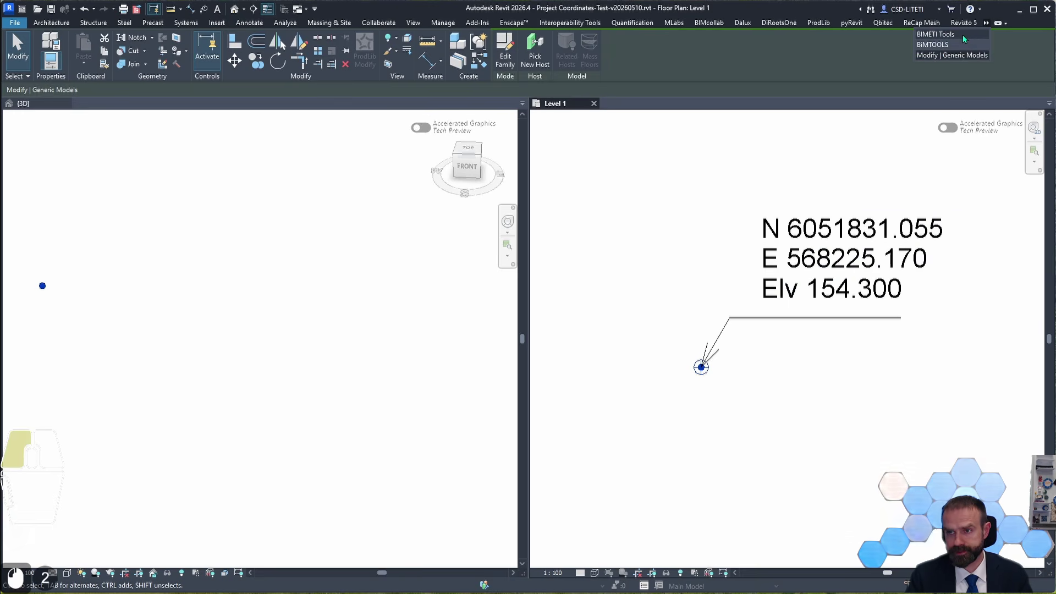
{"action": "left_click", "coordinate": [962, 35]}
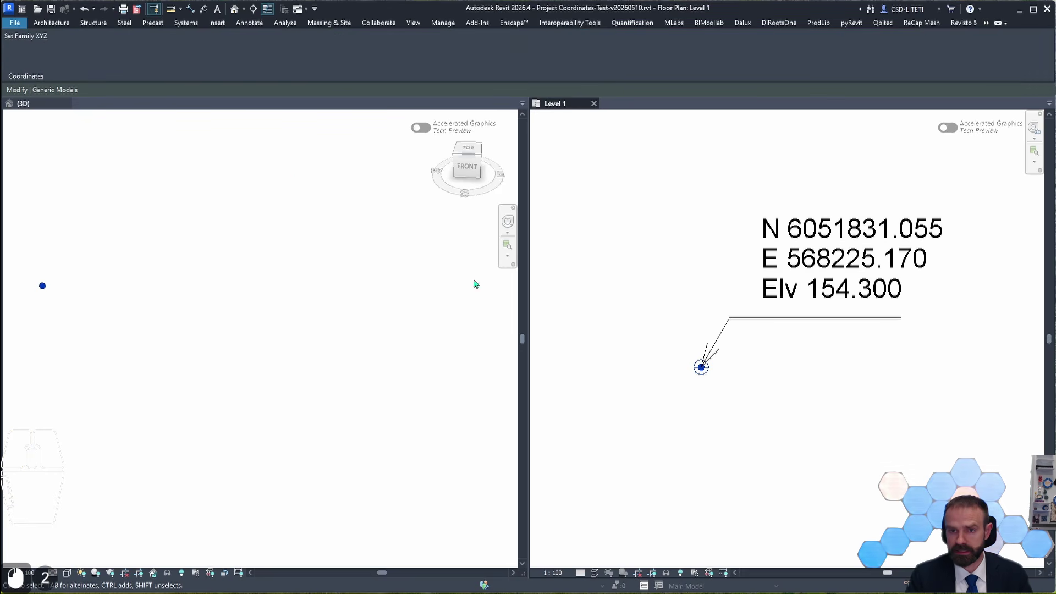
{"action": "left_click", "coordinate": [26, 53]}
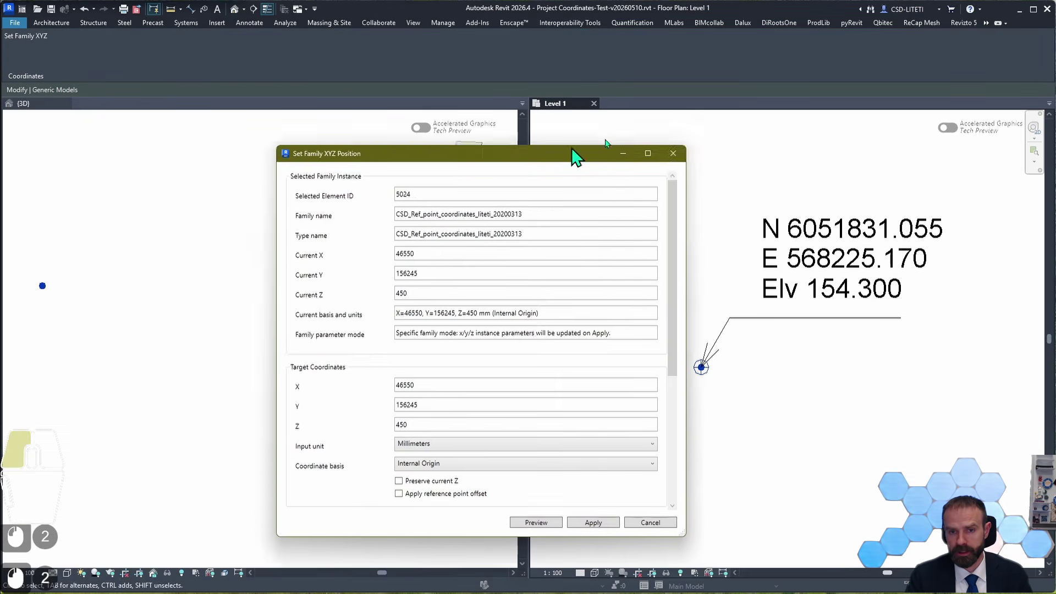
{"action": "left_click_drag", "start_coordinate": [552, 159], "coordinate": [540, 32]}
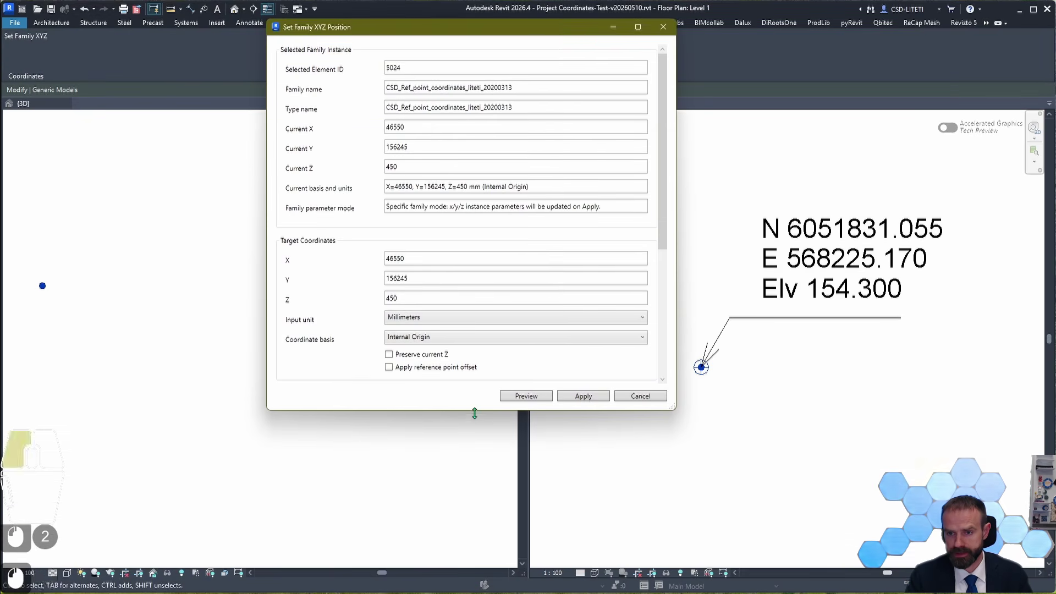
{"action": "left_click_drag", "start_coordinate": [474, 410], "coordinate": [441, 576]}
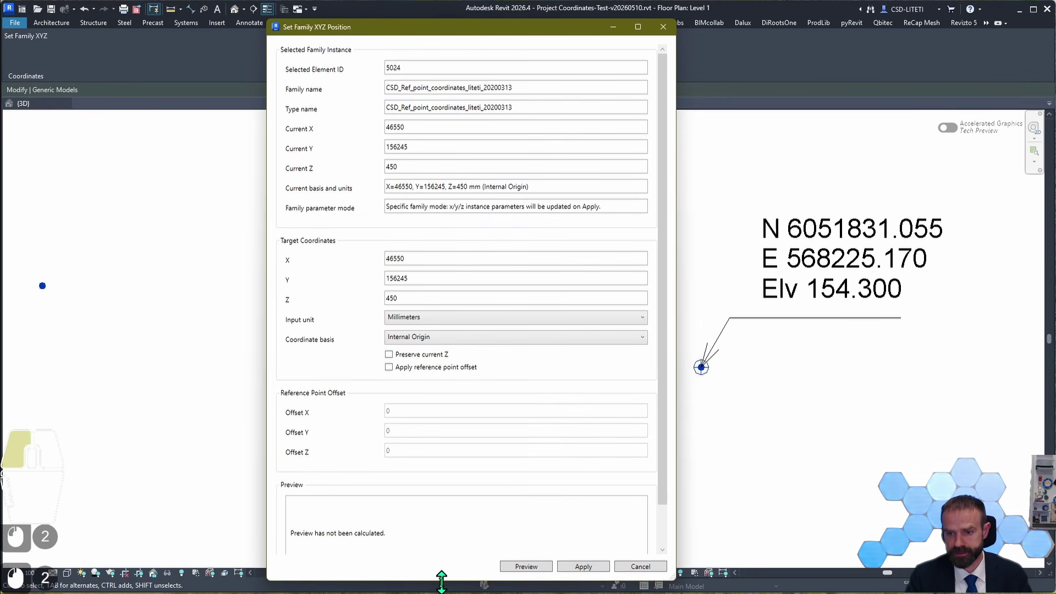